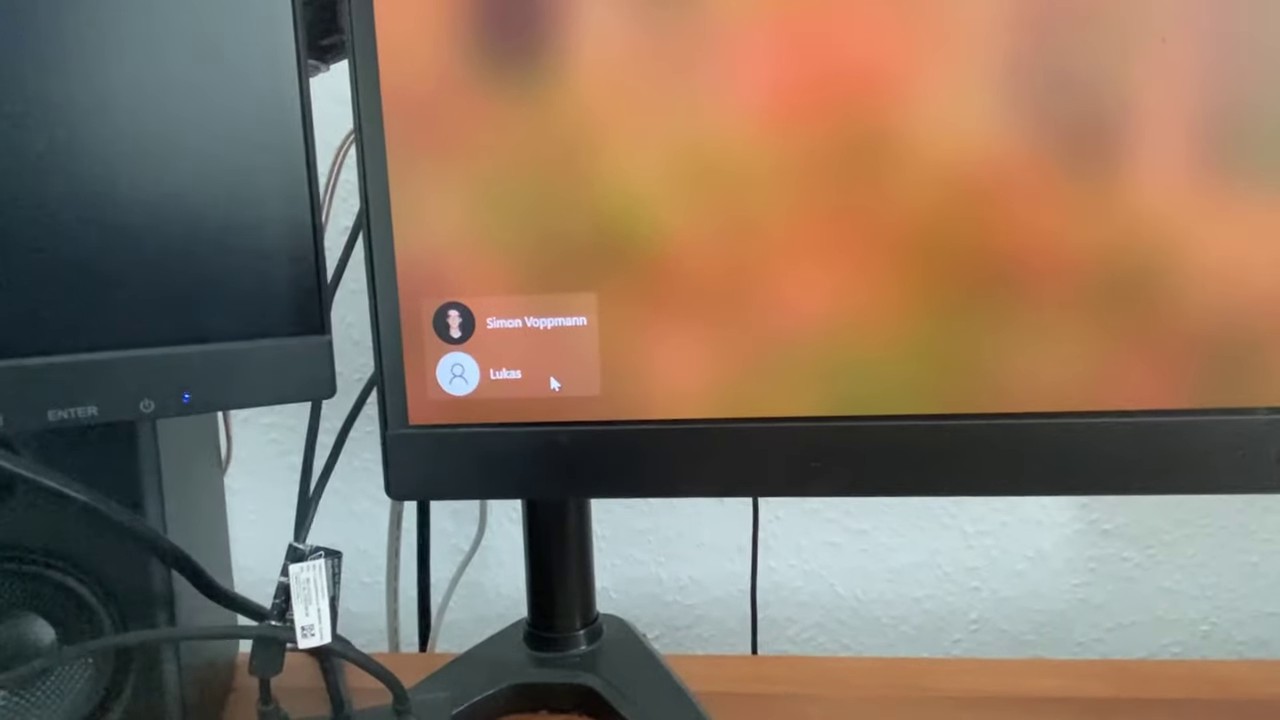
Sign in to the main user account by entering its PIN and reach the desktop
click(555, 362)
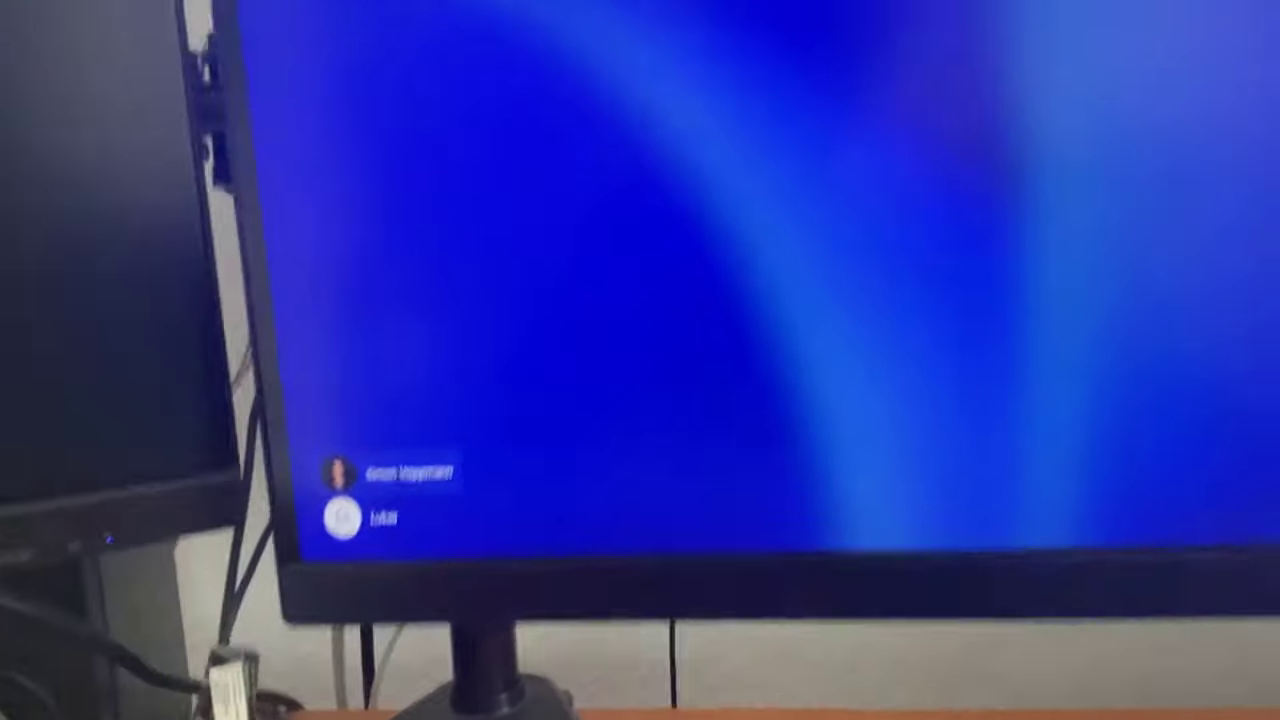
click(537, 324)
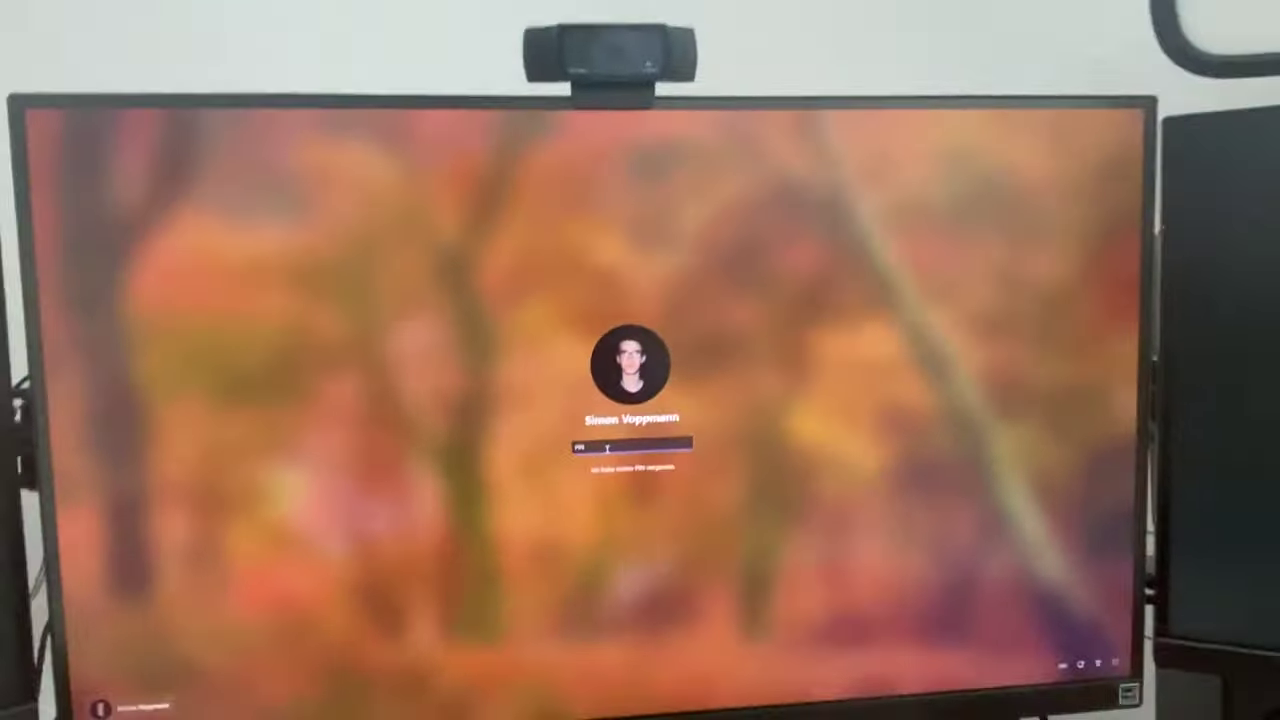
text(1234)
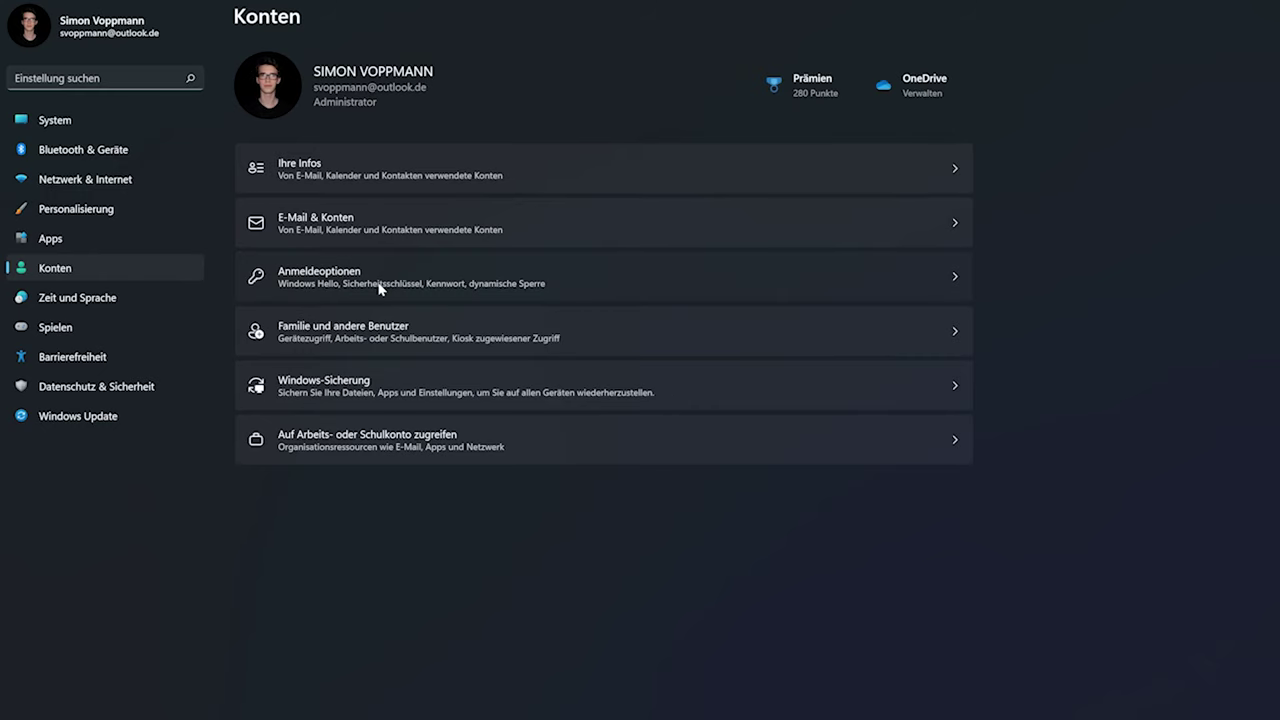
click(377, 280)
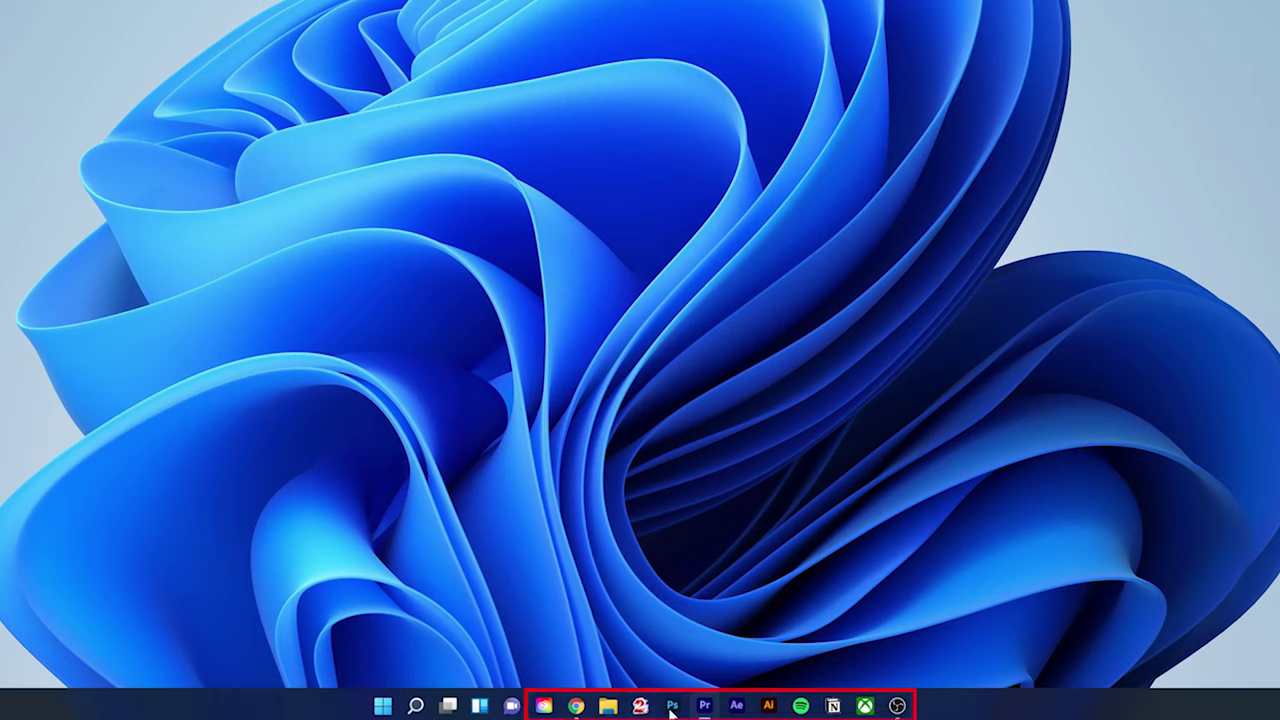
Open Start, then switch to the search panel showing top apps, recent apps and quick searches
click(385, 707)
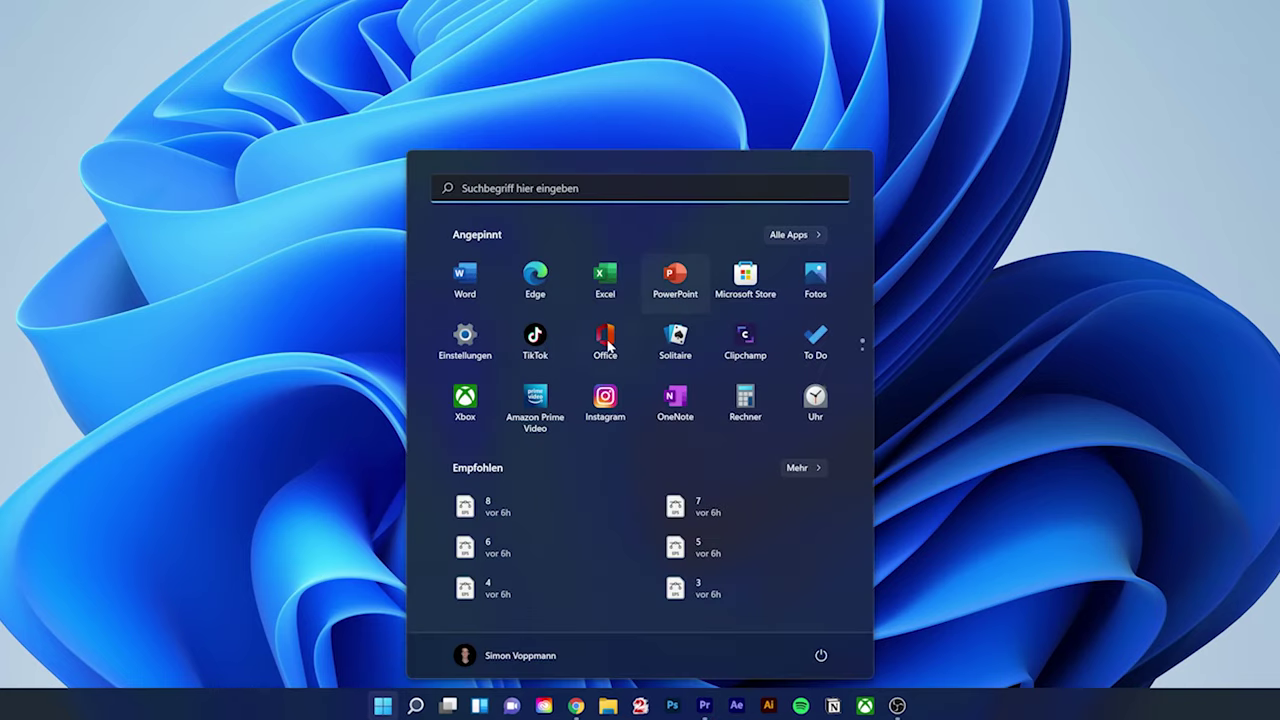
click(385, 707)
click(415, 706)
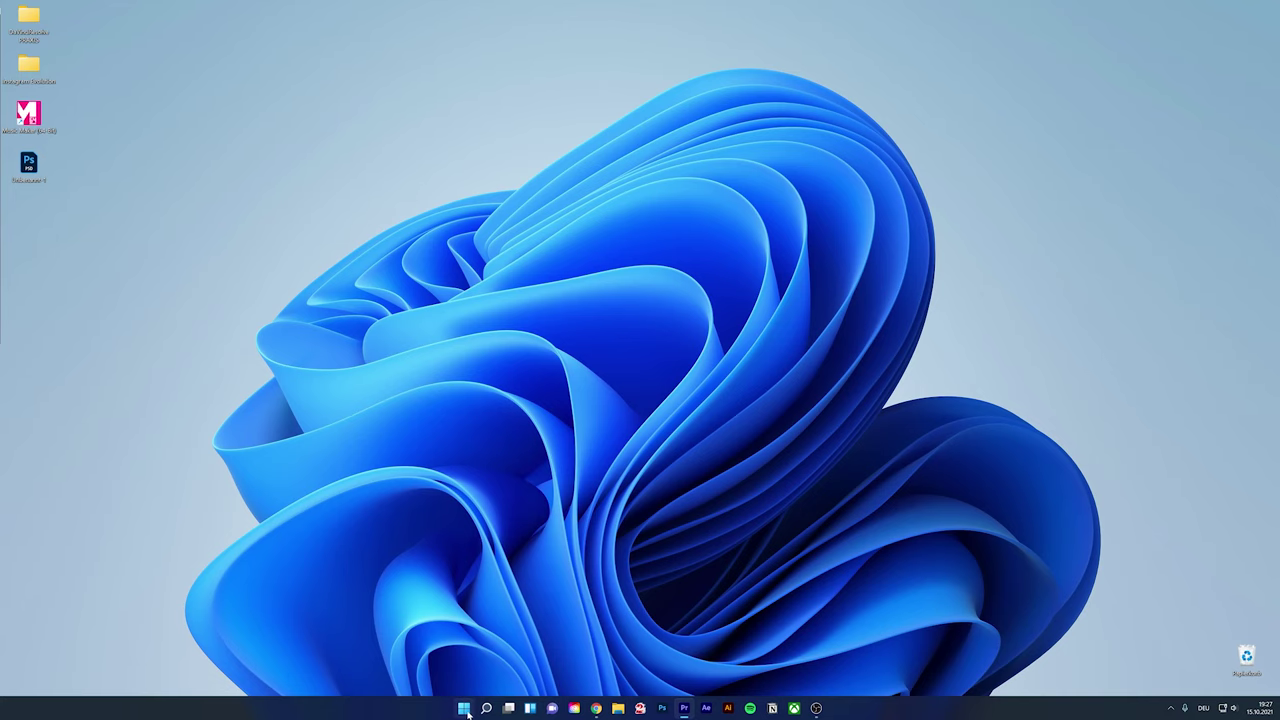
click(464, 710)
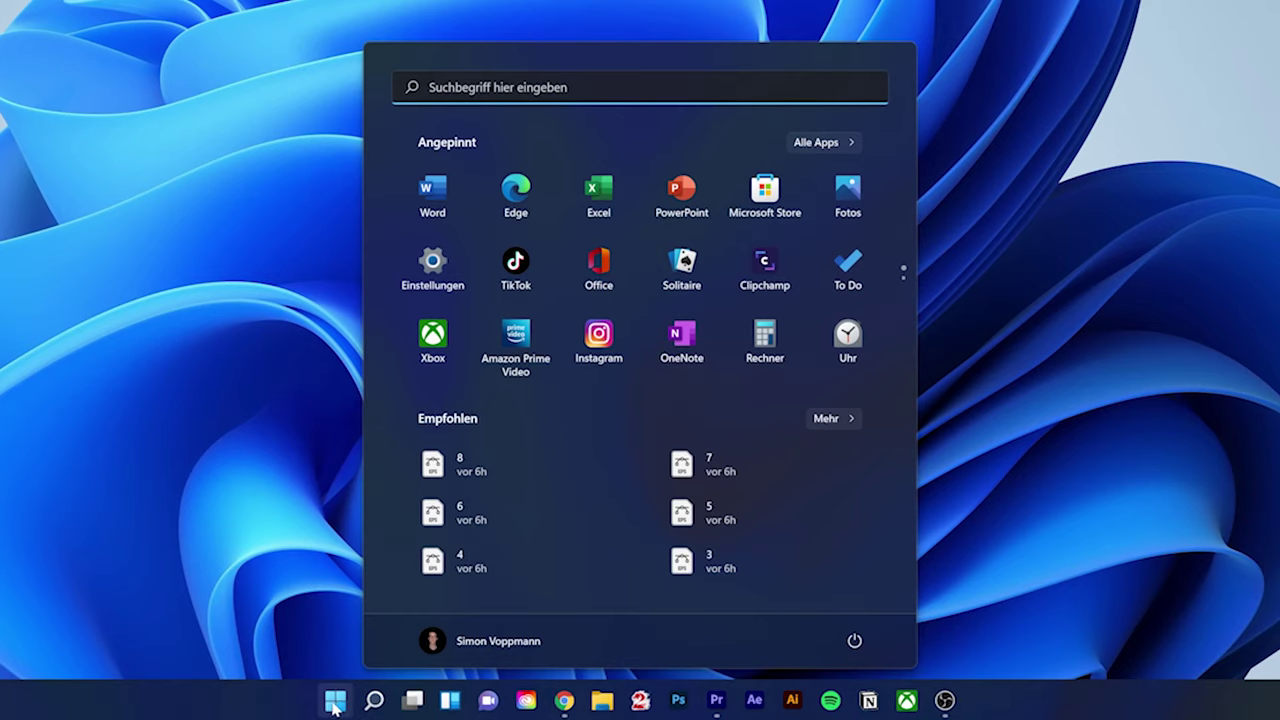
click(457, 87)
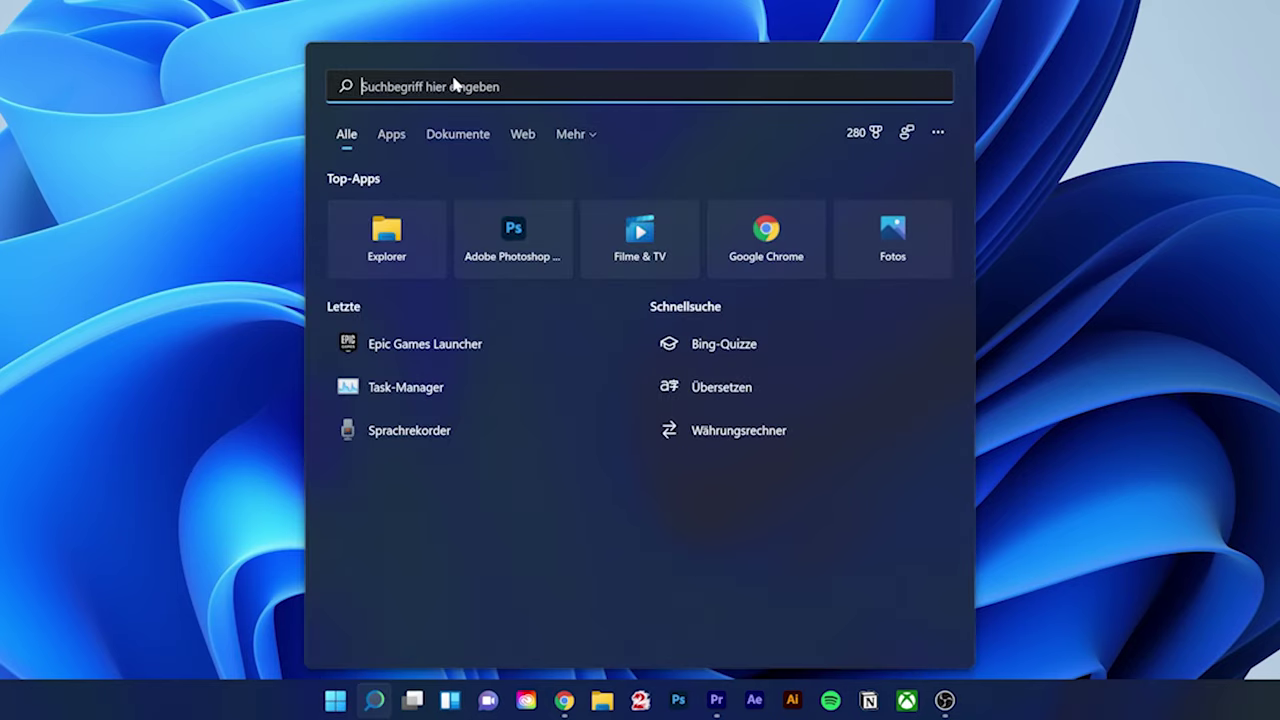
Search for 'task', then clear the query and reopen the search panel
text(task)
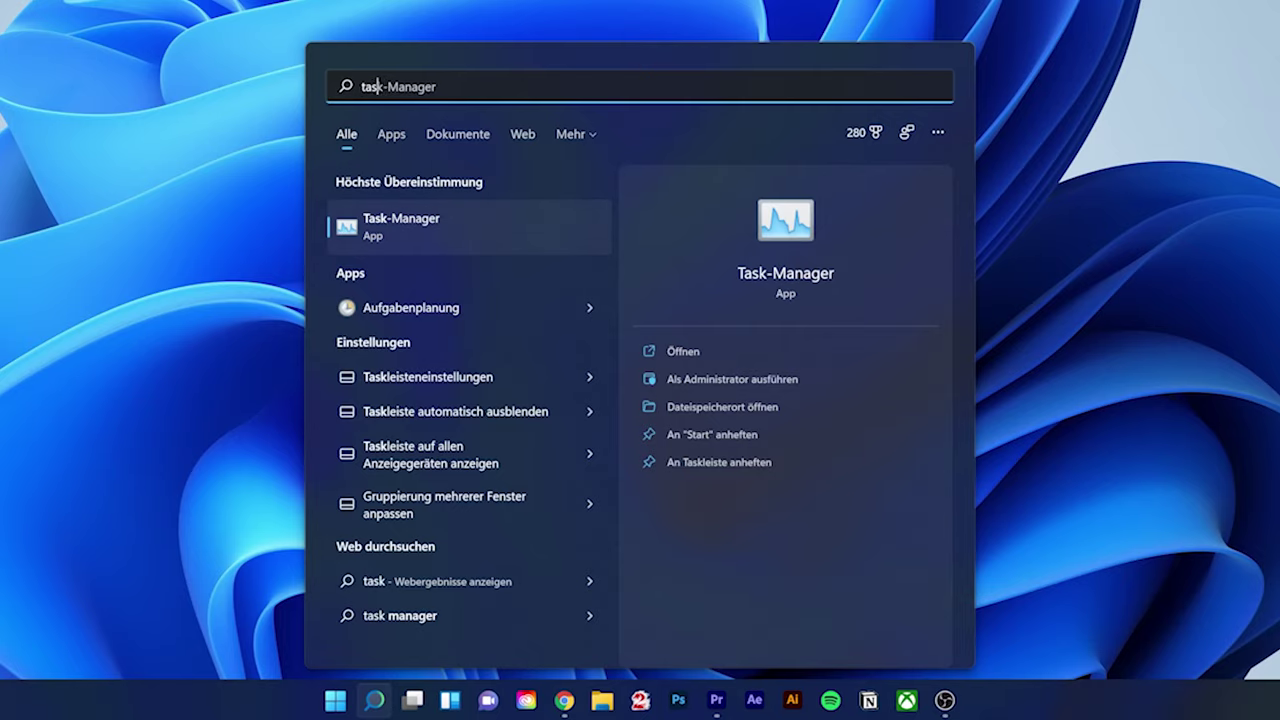
key(BackSpace)
key(BackSpace)
key(BackSpace)
key(BackSpace)
click(375, 702)
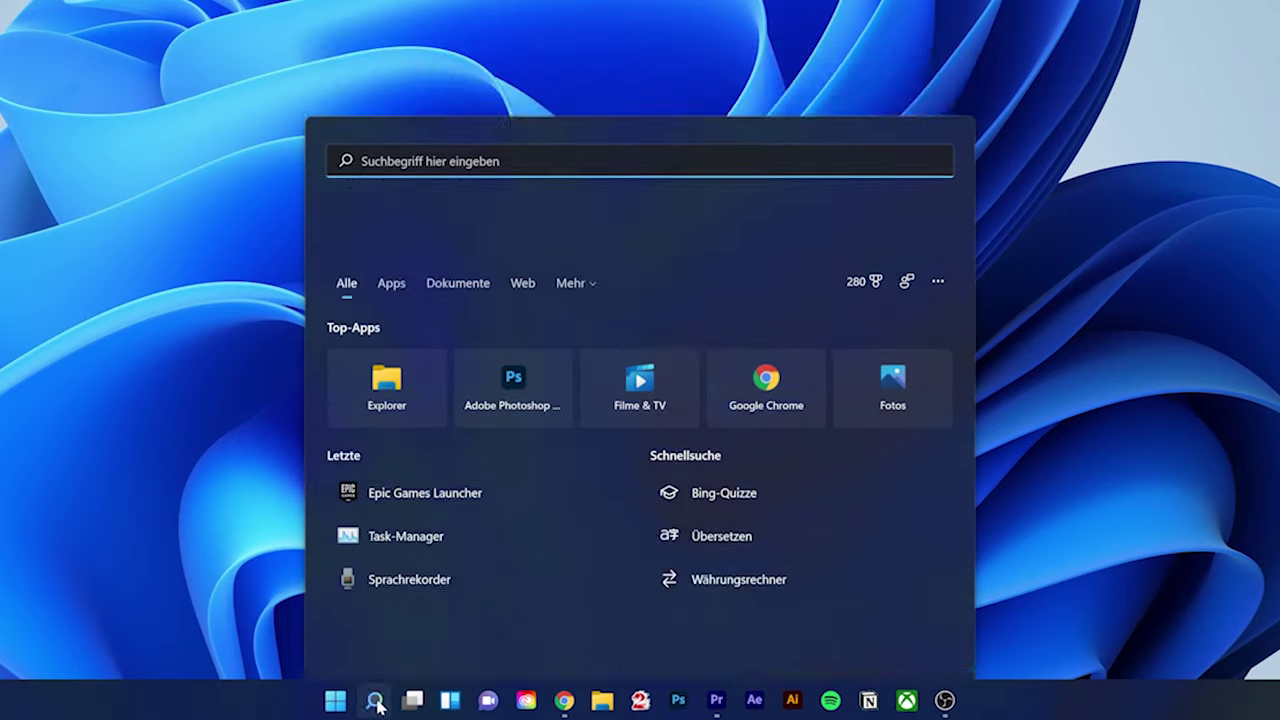
click(375, 702)
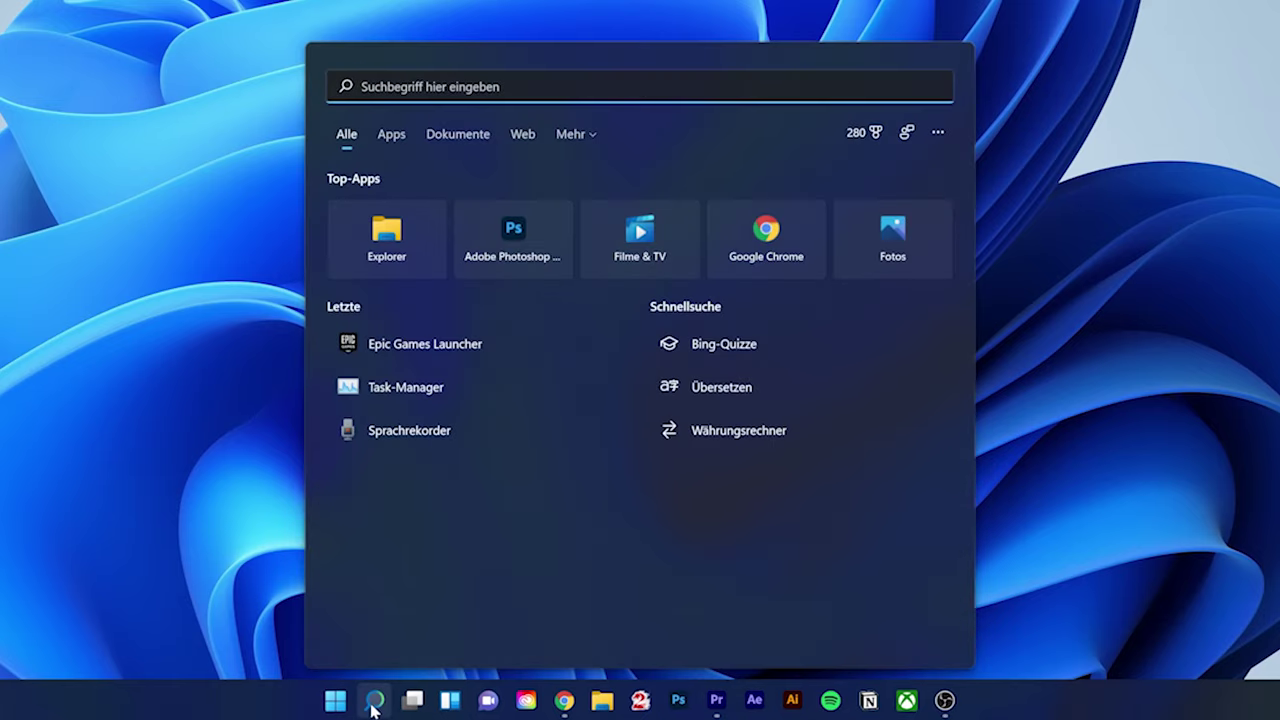
Try the Apps, Dokumente, Web and Mehr filters, then search 'task' under Alle and preview Aufgabenplanung
click(391, 134)
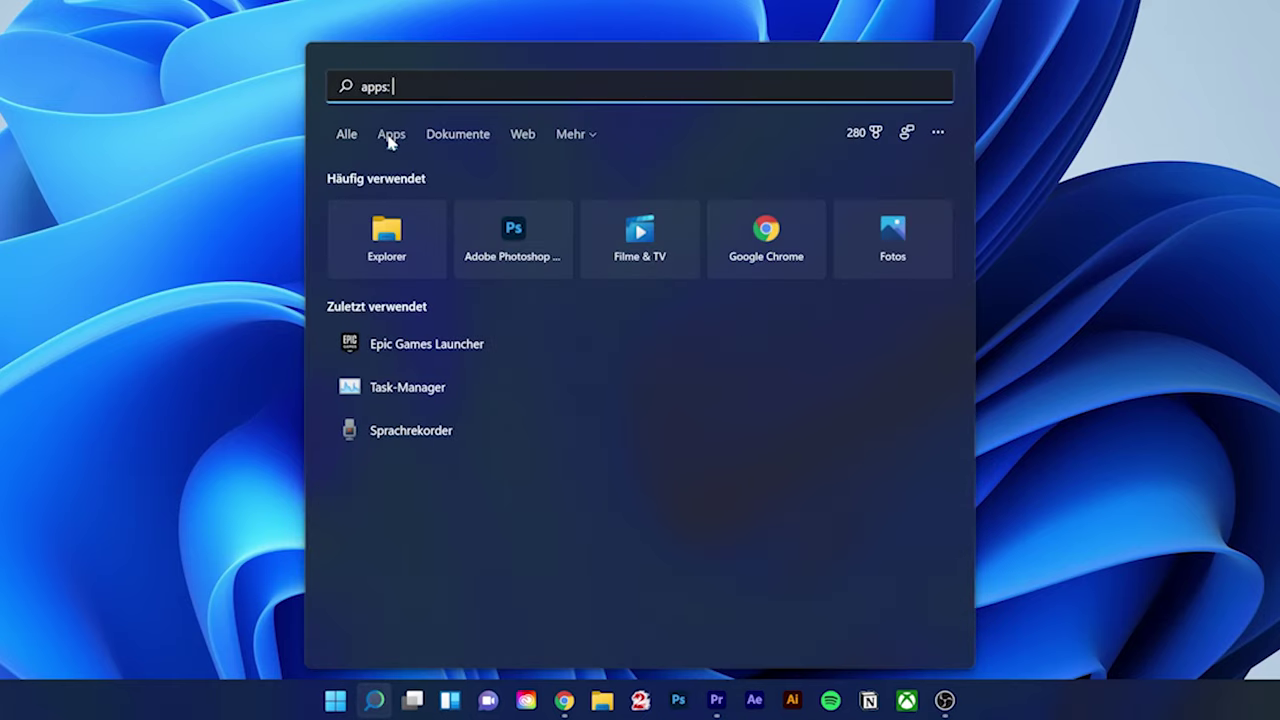
click(490, 136)
click(526, 140)
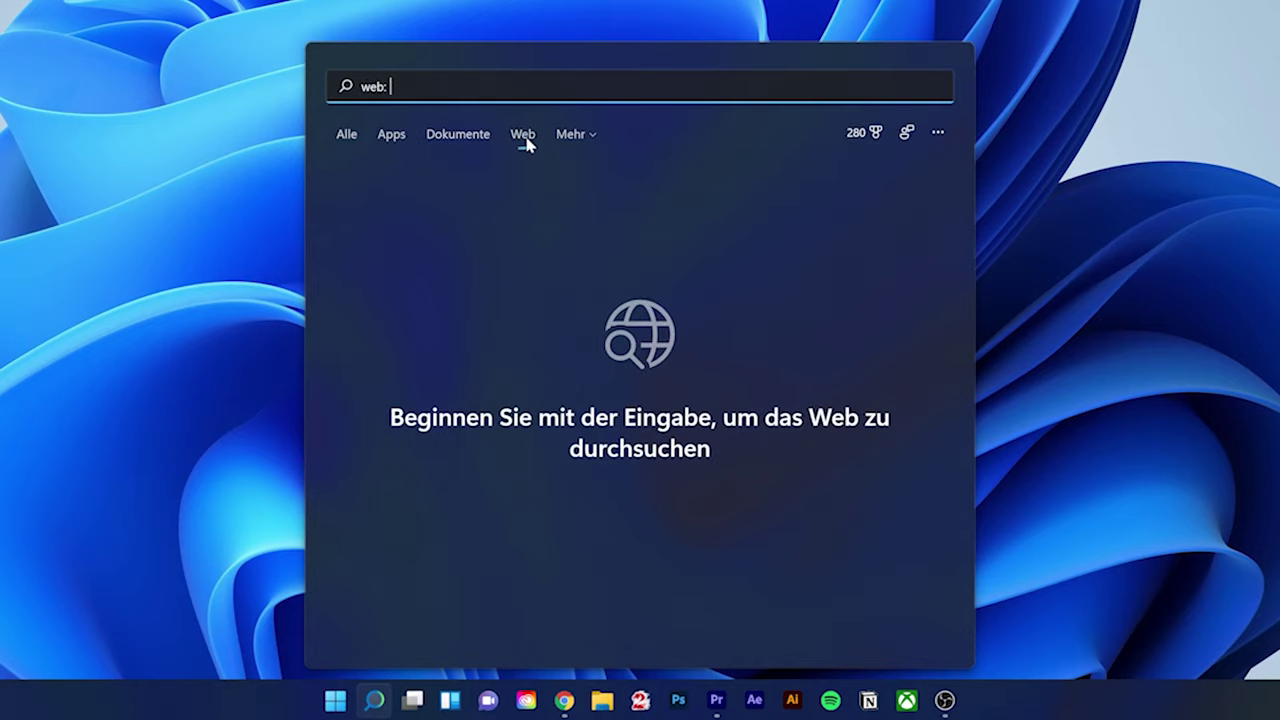
click(571, 135)
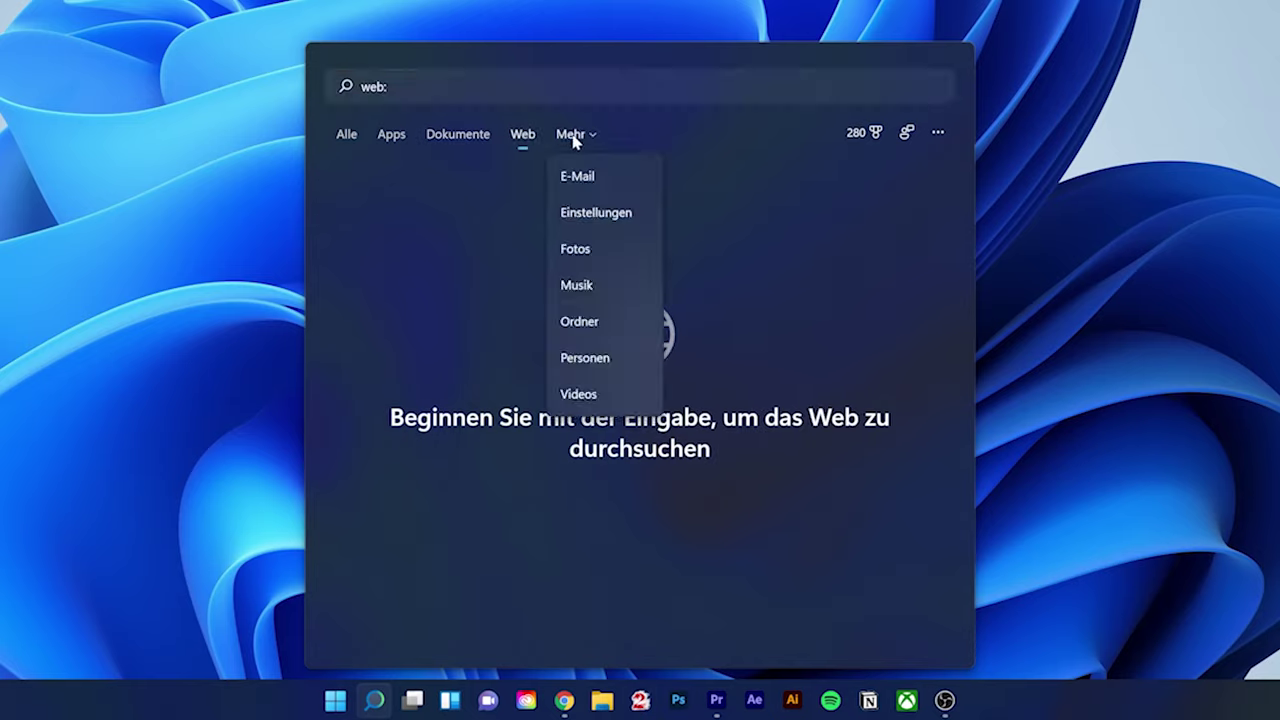
click(350, 134)
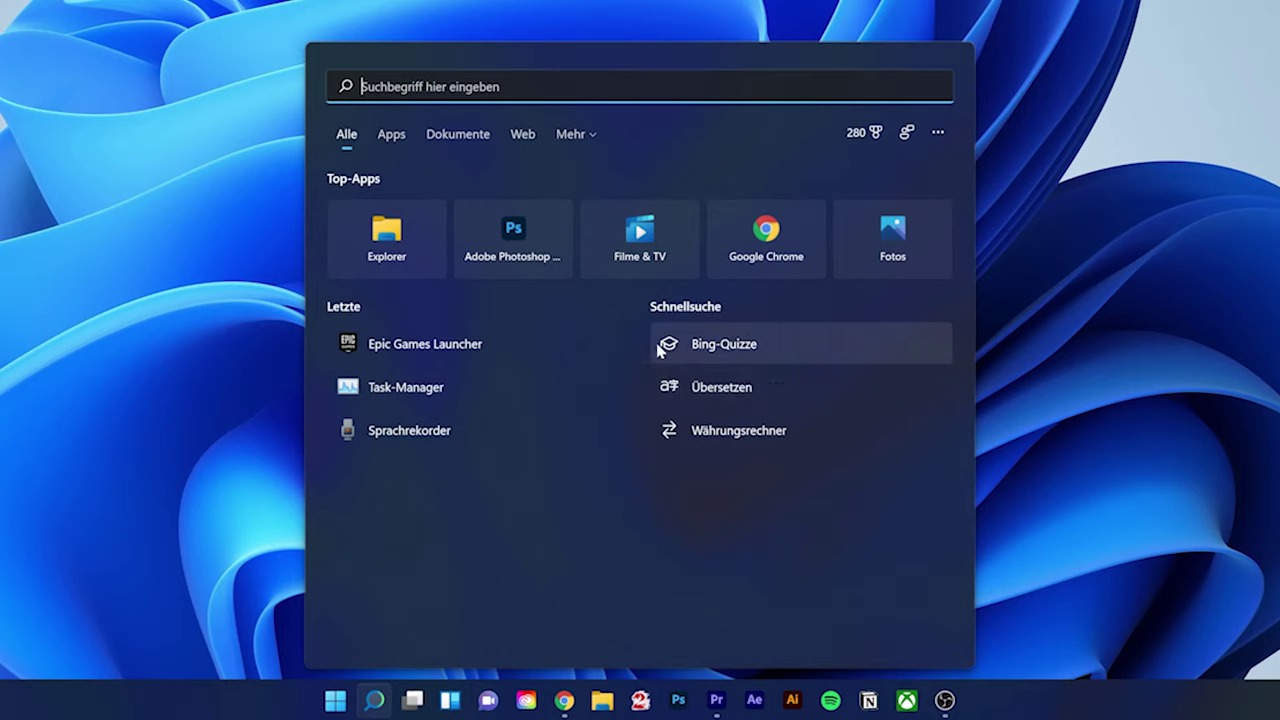
text(task)
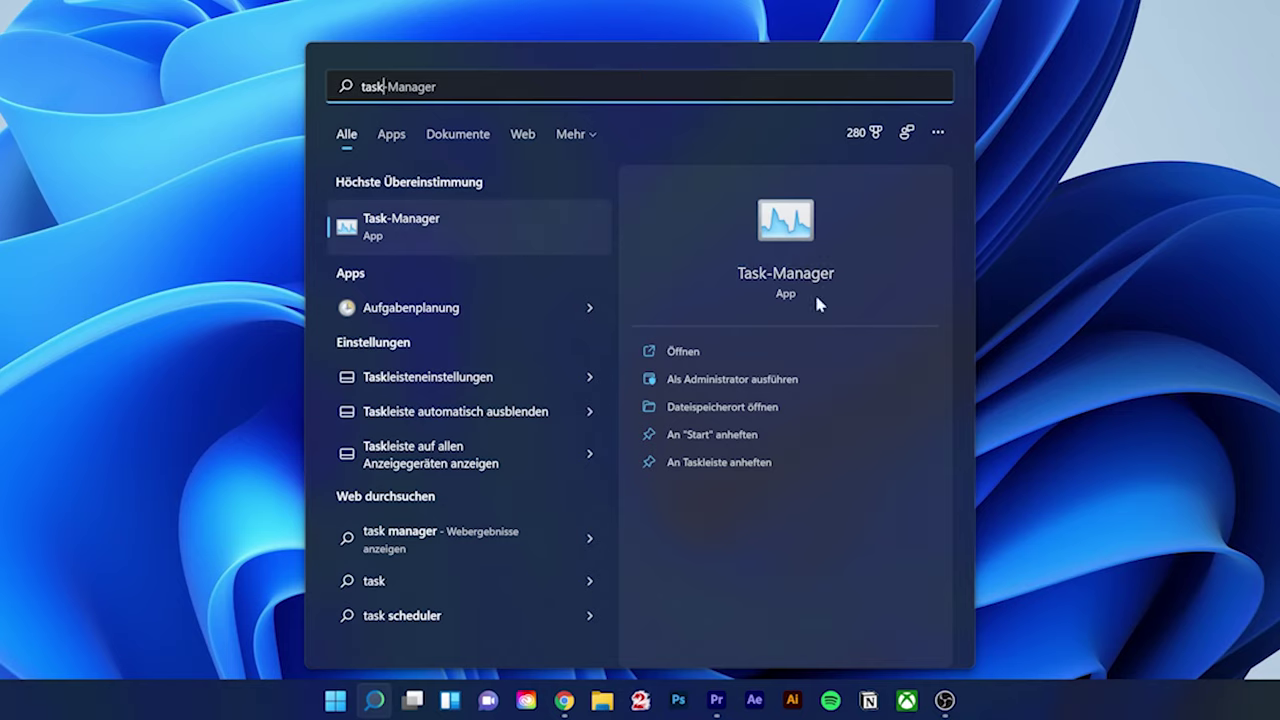
click(592, 308)
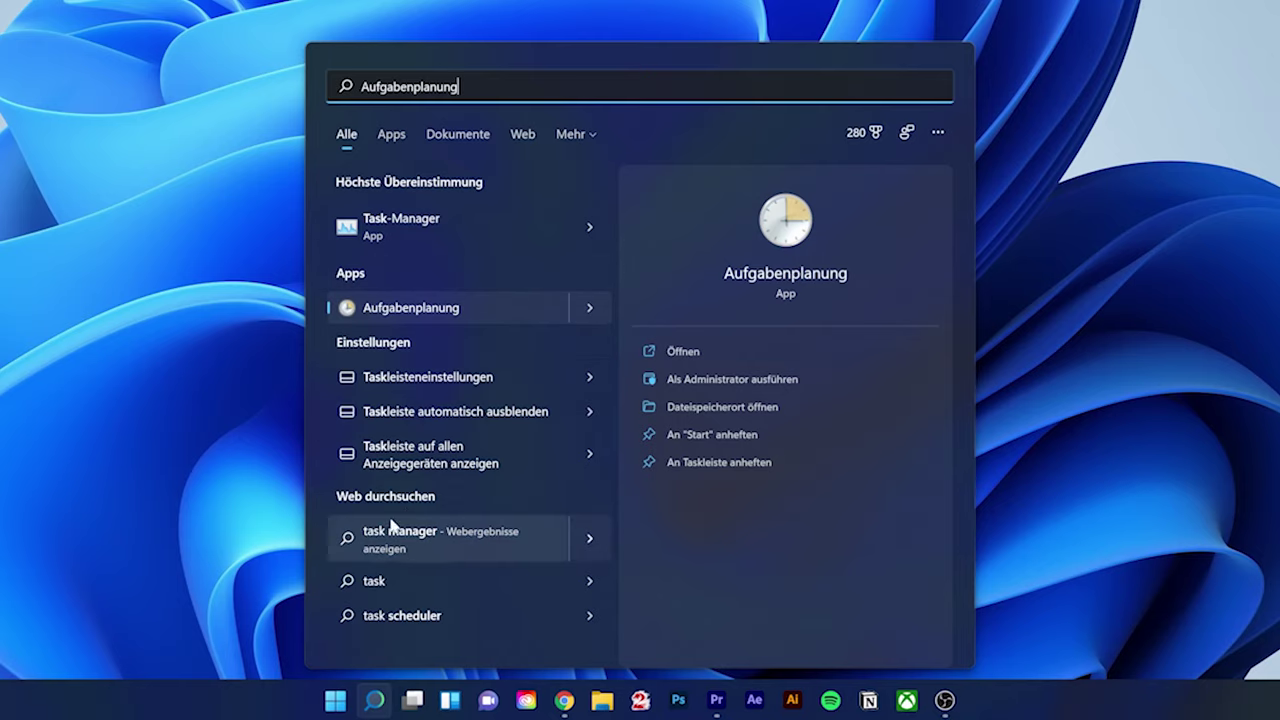
In Start, move the Solitaire tile among the pinned apps, then unpin it with Von "Start" lösen
click(375, 702)
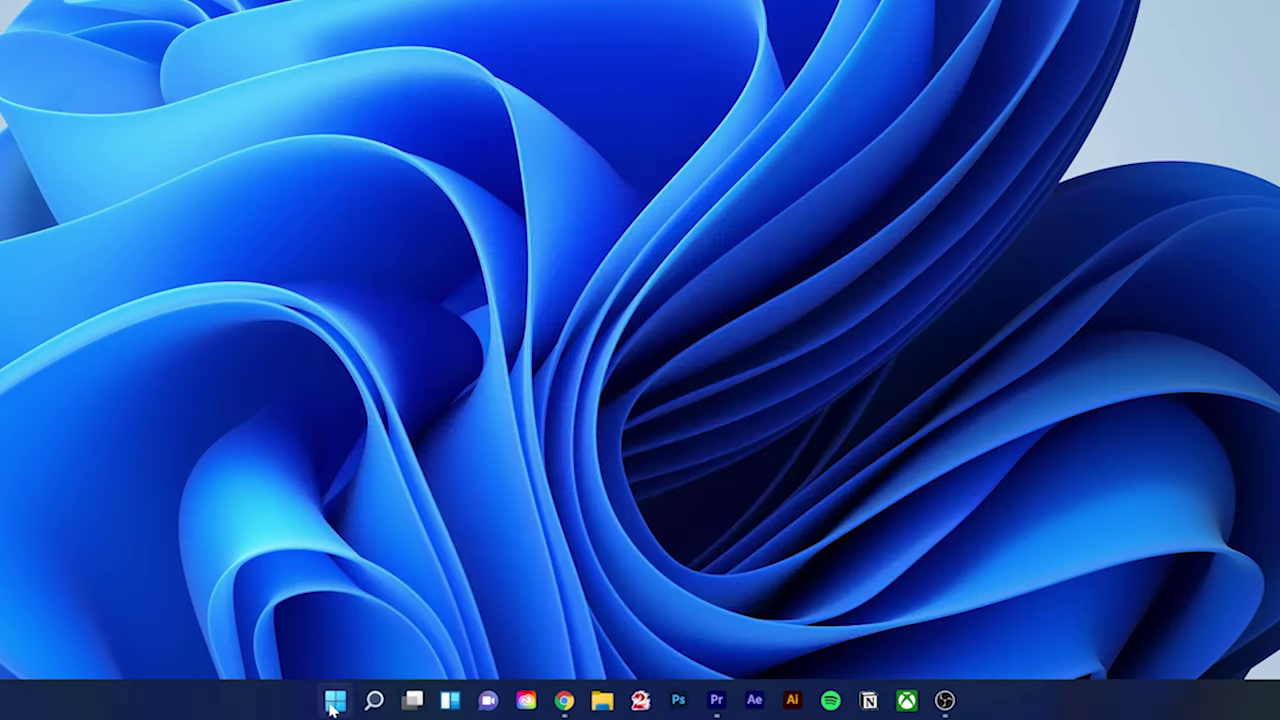
click(334, 702)
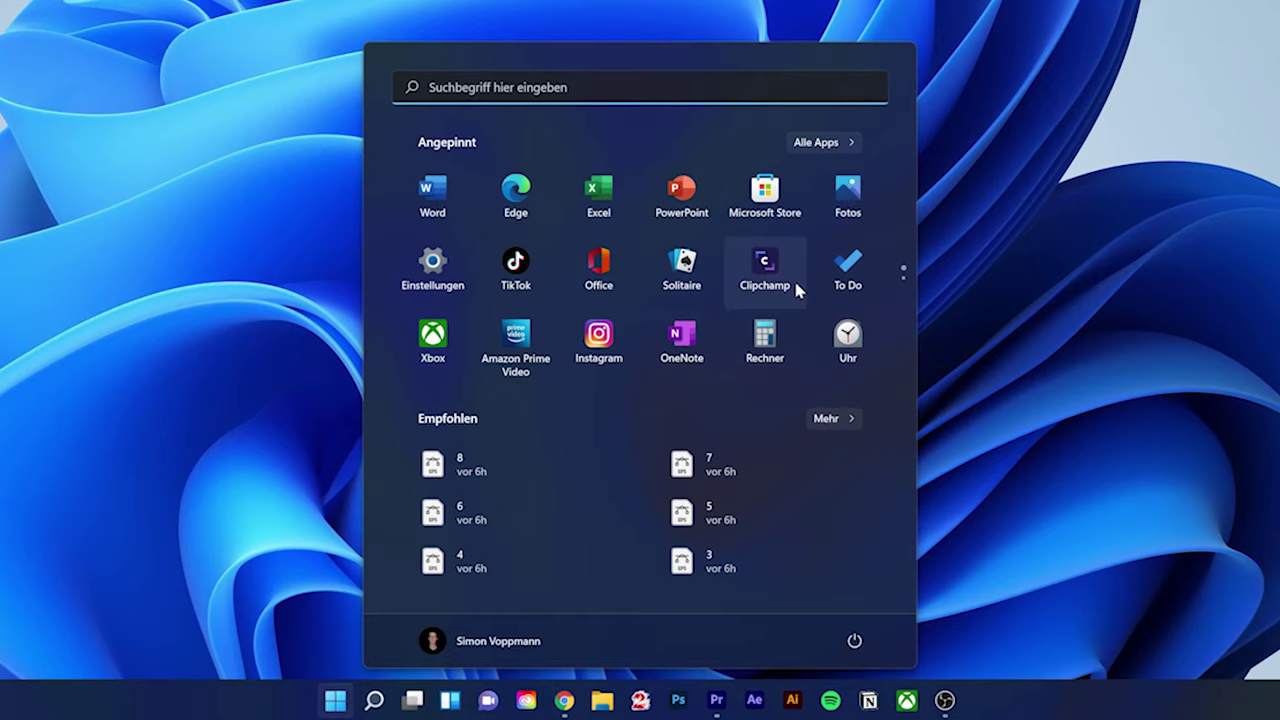
scroll(700, 272, down, 1)
scroll(703, 272, up, 1)
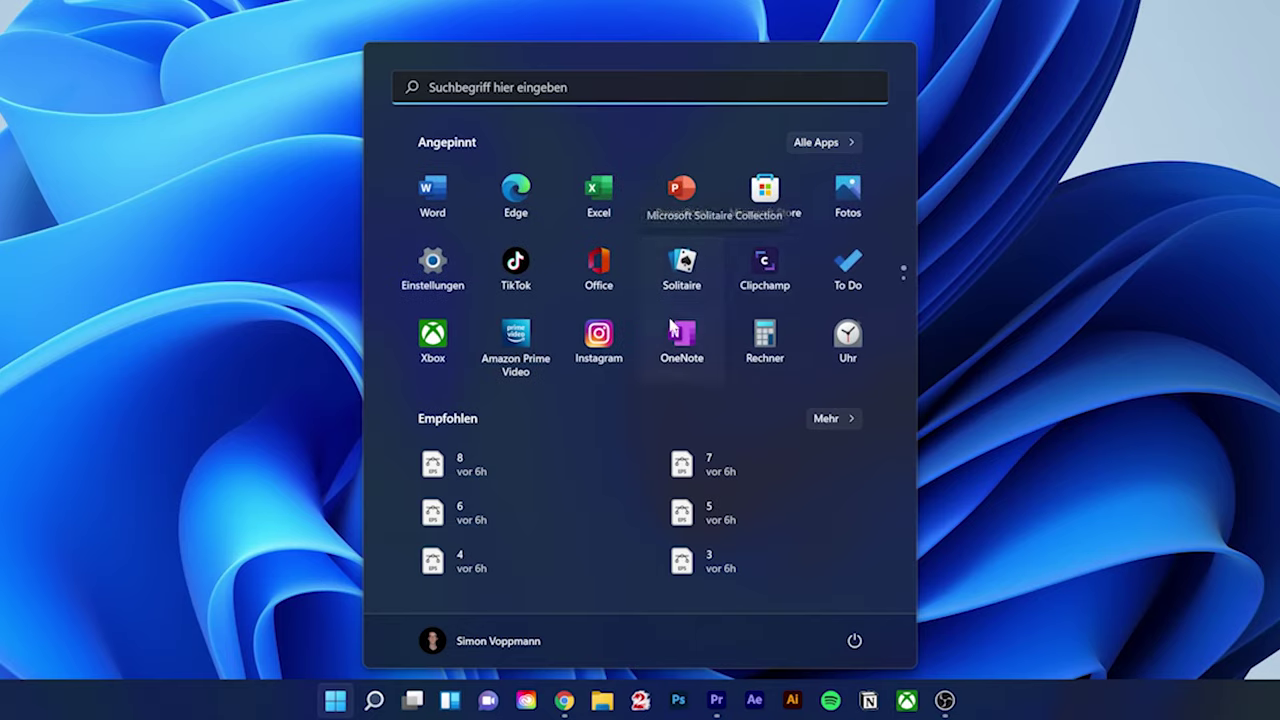
drag(686, 270, 555, 334)
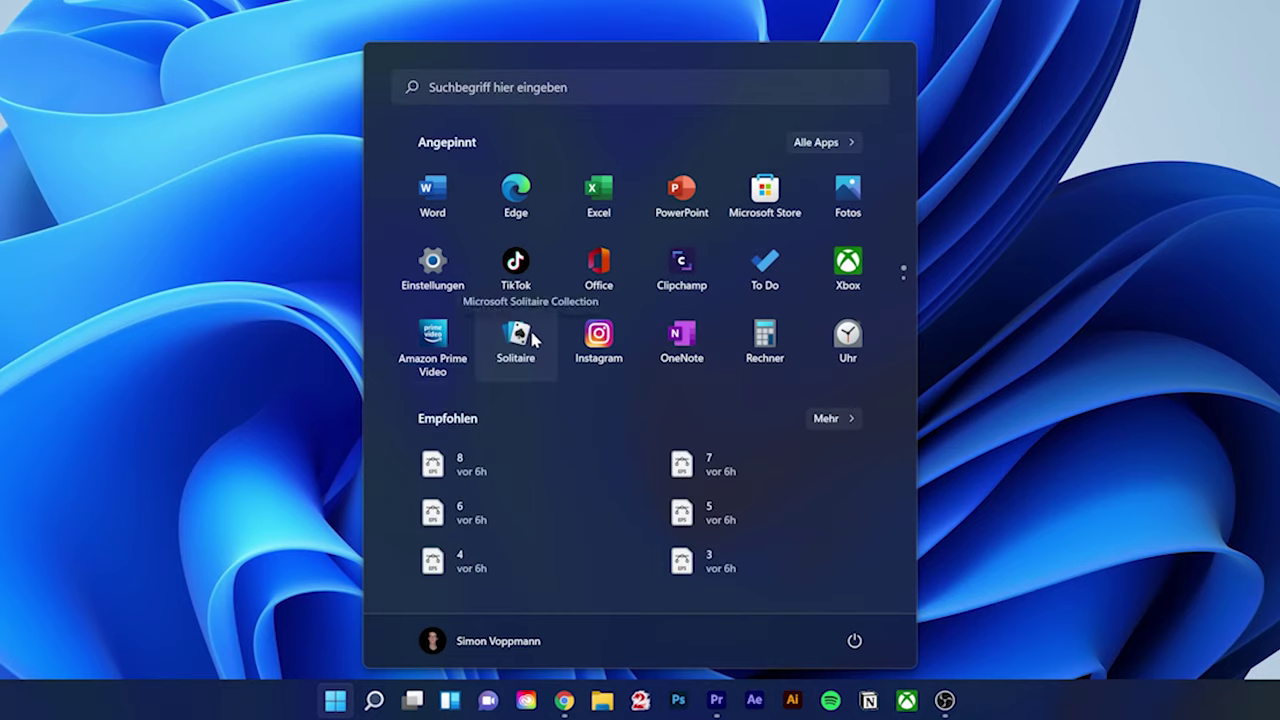
right_click(532, 339)
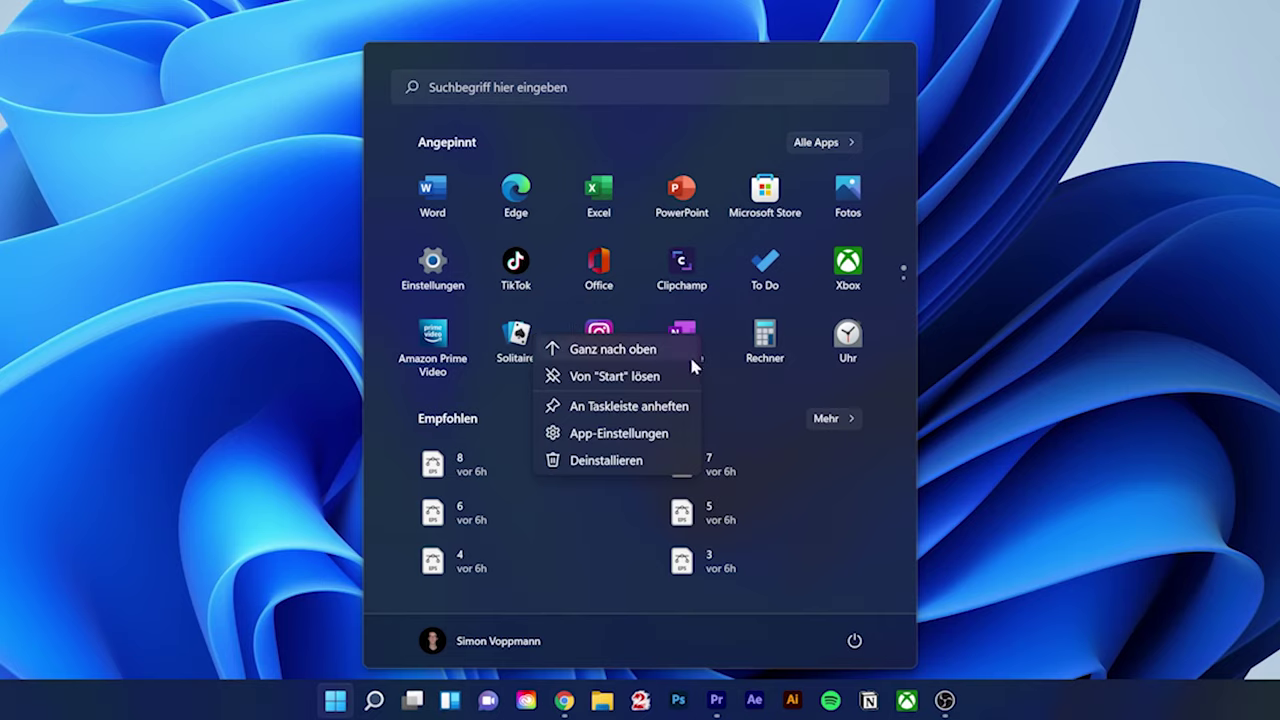
click(626, 377)
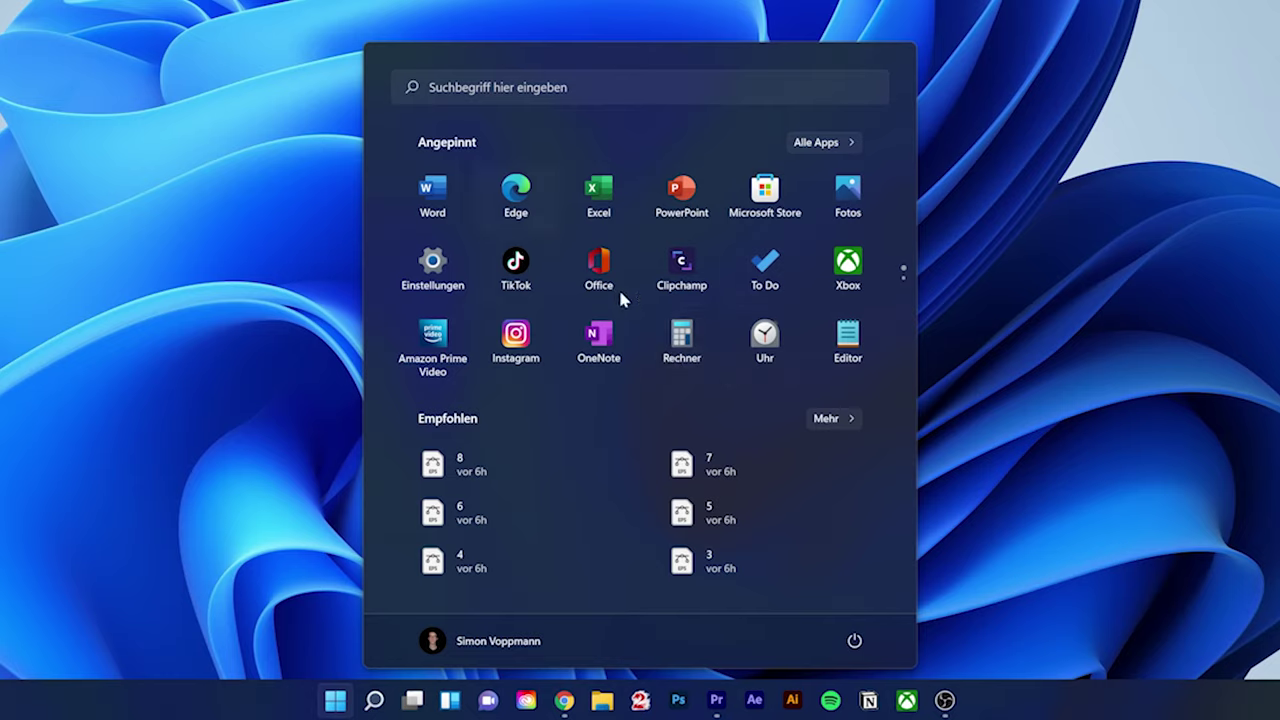
Pin Adobe Animate 2021 to Start from the Alle Apps list
click(850, 145)
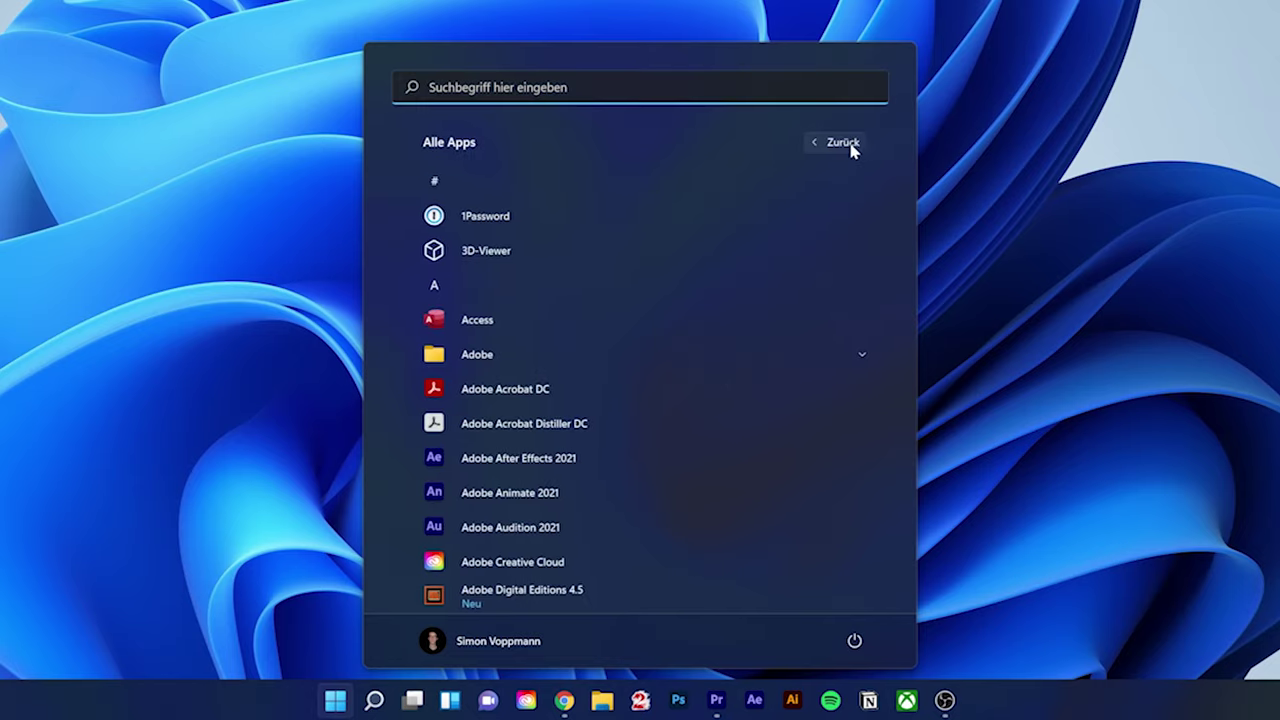
scroll(808, 268, down, 5)
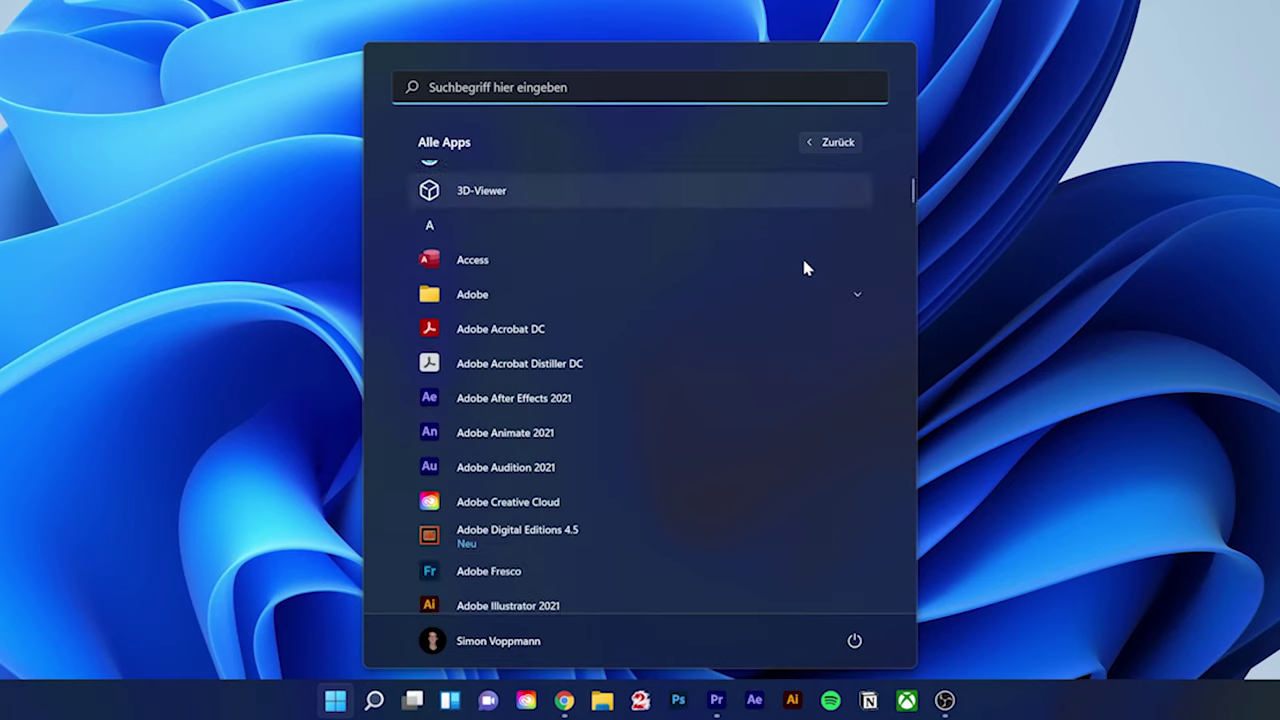
scroll(808, 268, down, 4)
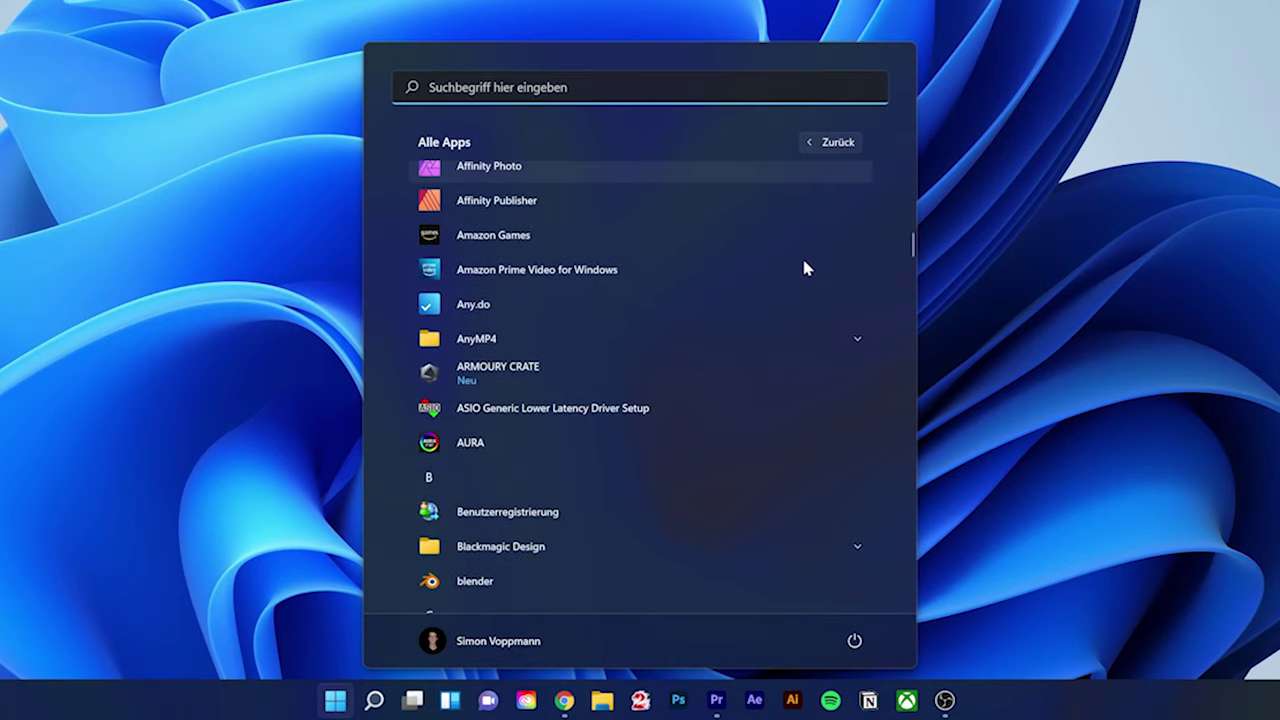
scroll(808, 268, up, 9)
right_click(509, 491)
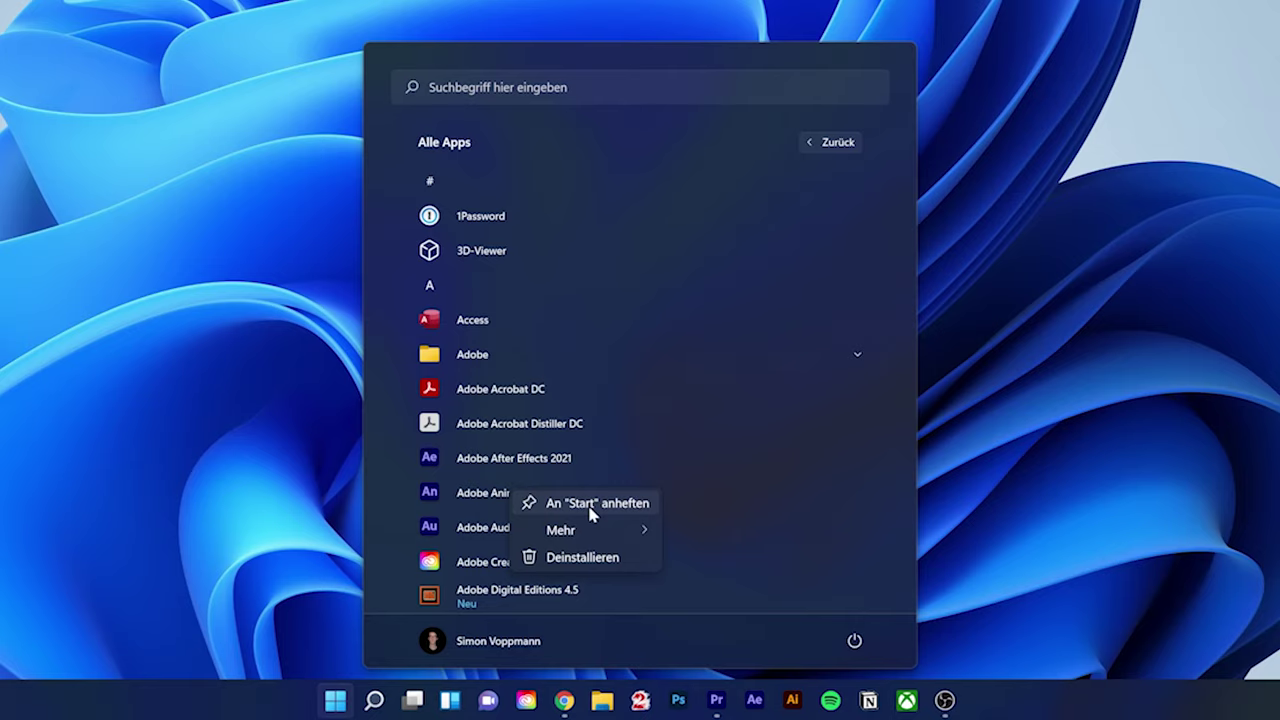
click(590, 503)
Return to the pinned apps and scroll through the grid to check it
click(845, 142)
scroll(747, 237, down, 3)
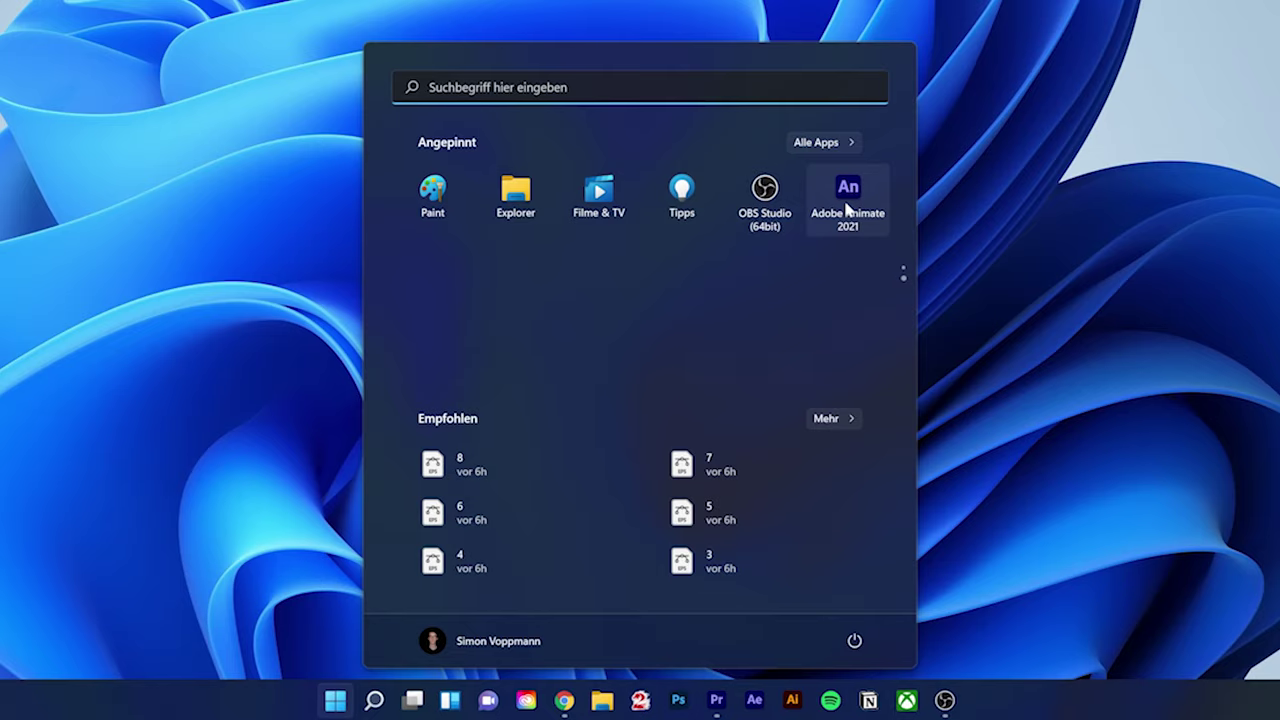
scroll(786, 340, up, 1)
scroll(786, 337, down, 1)
scroll(786, 334, up, 1)
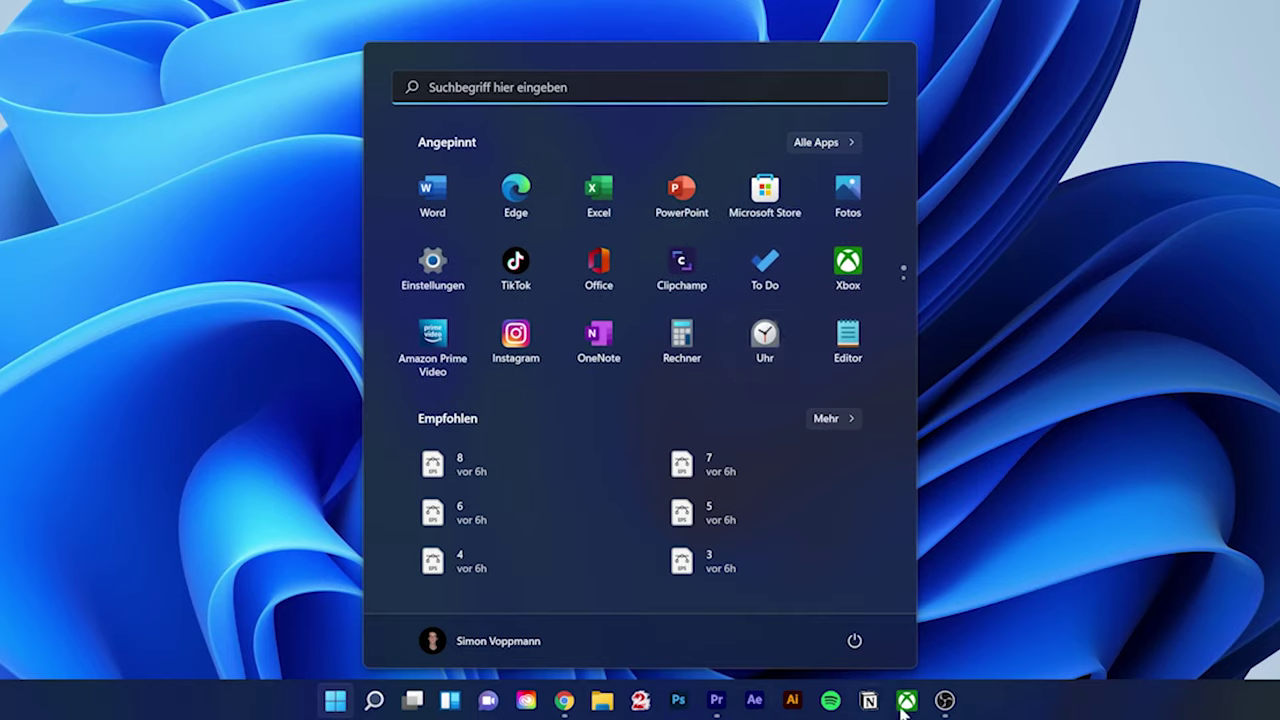
Launch Editor, pin it to the taskbar, and switch between it and Premiere Pro
click(840, 340)
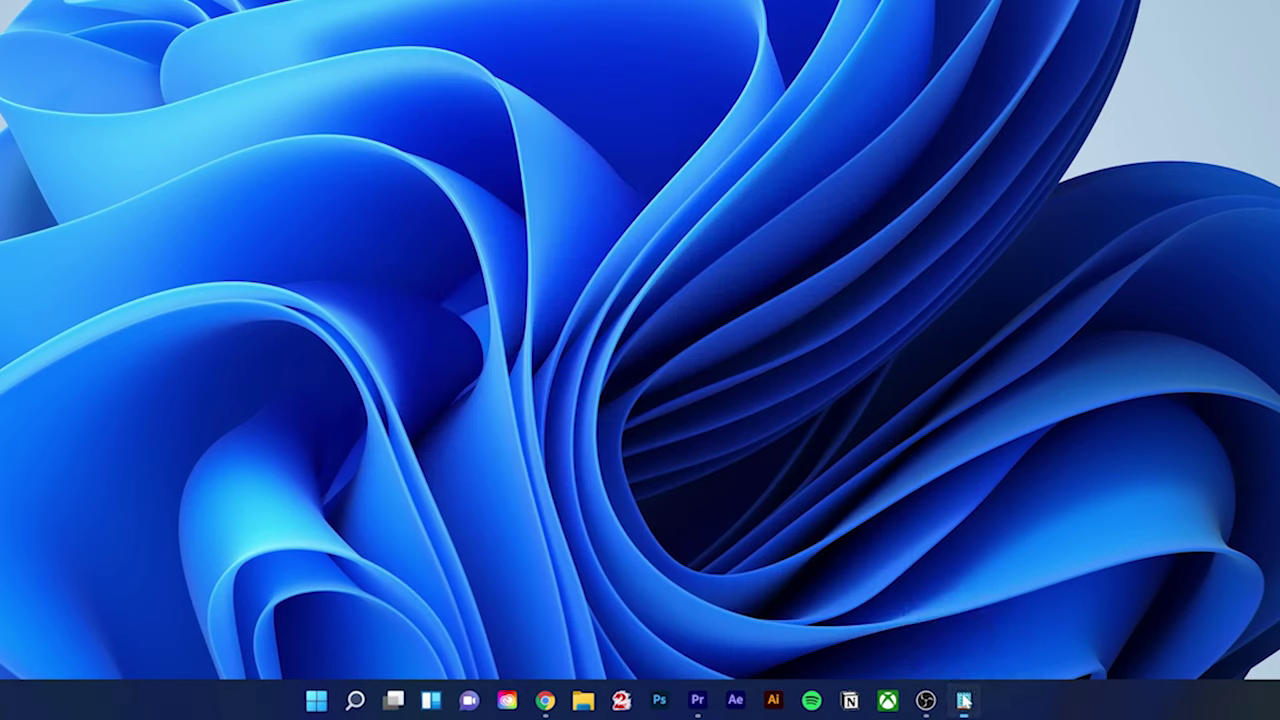
right_click(964, 701)
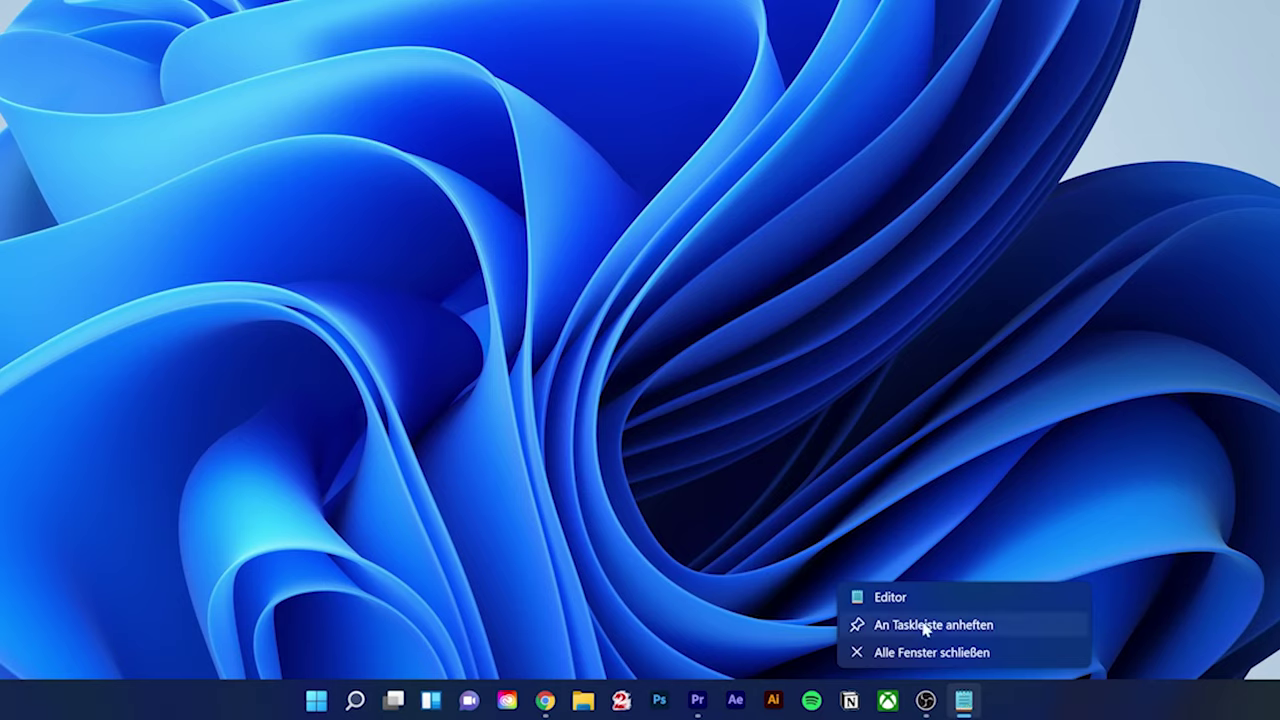
click(955, 625)
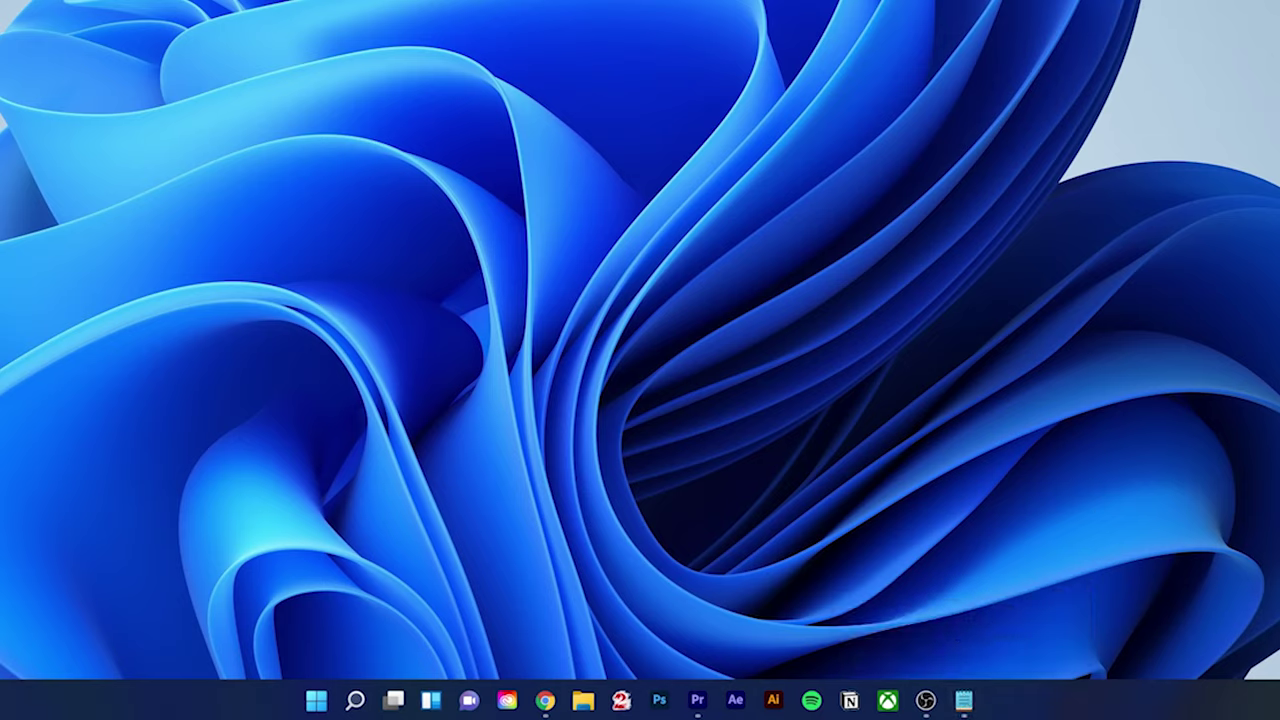
click(697, 700)
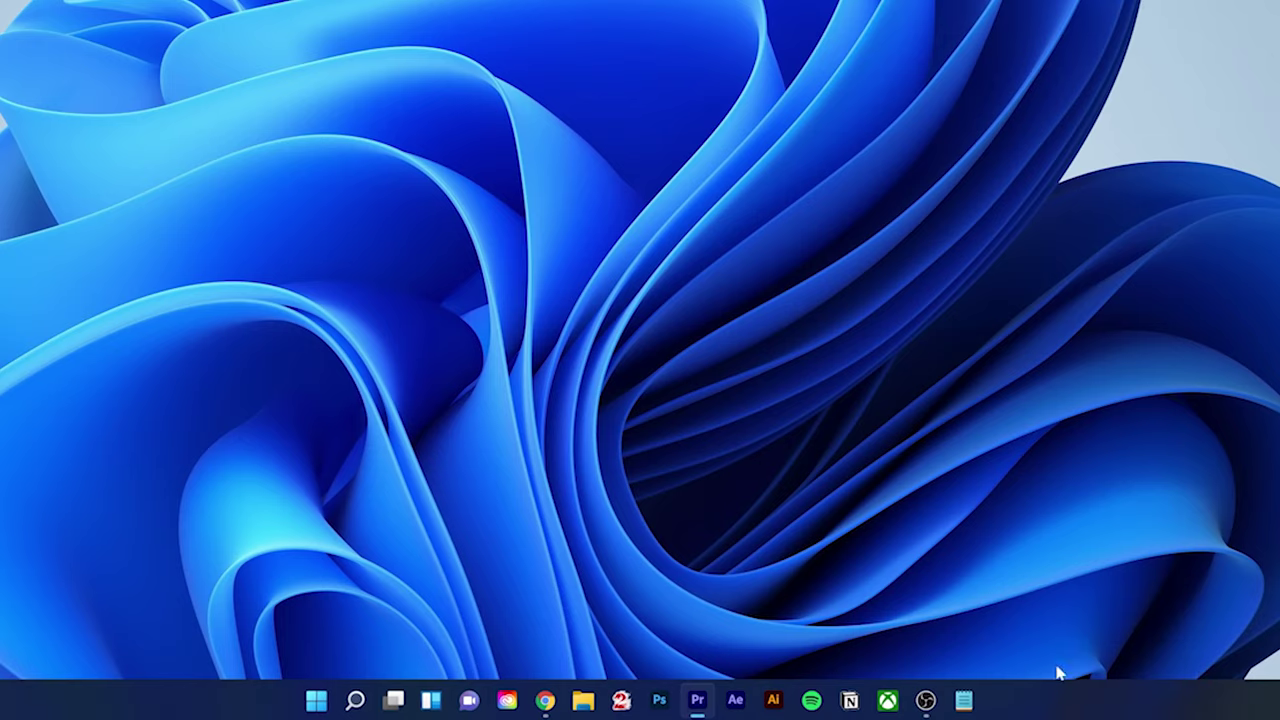
click(964, 700)
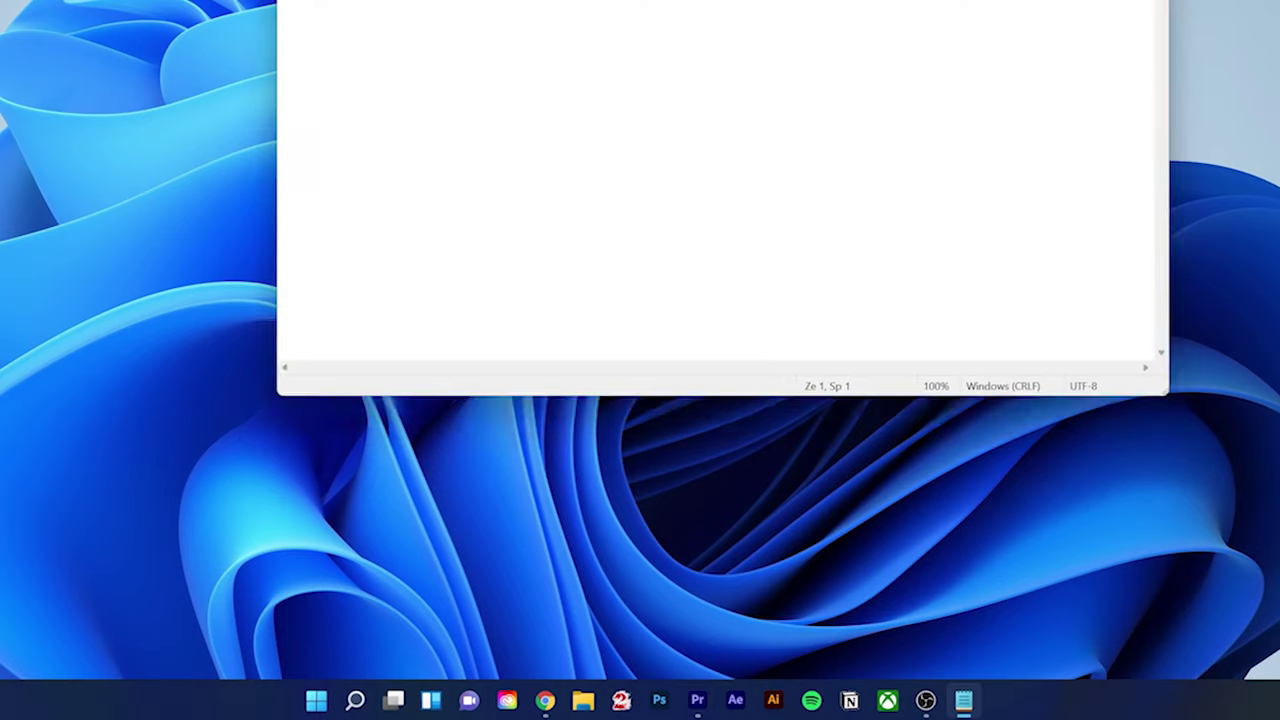
click(964, 700)
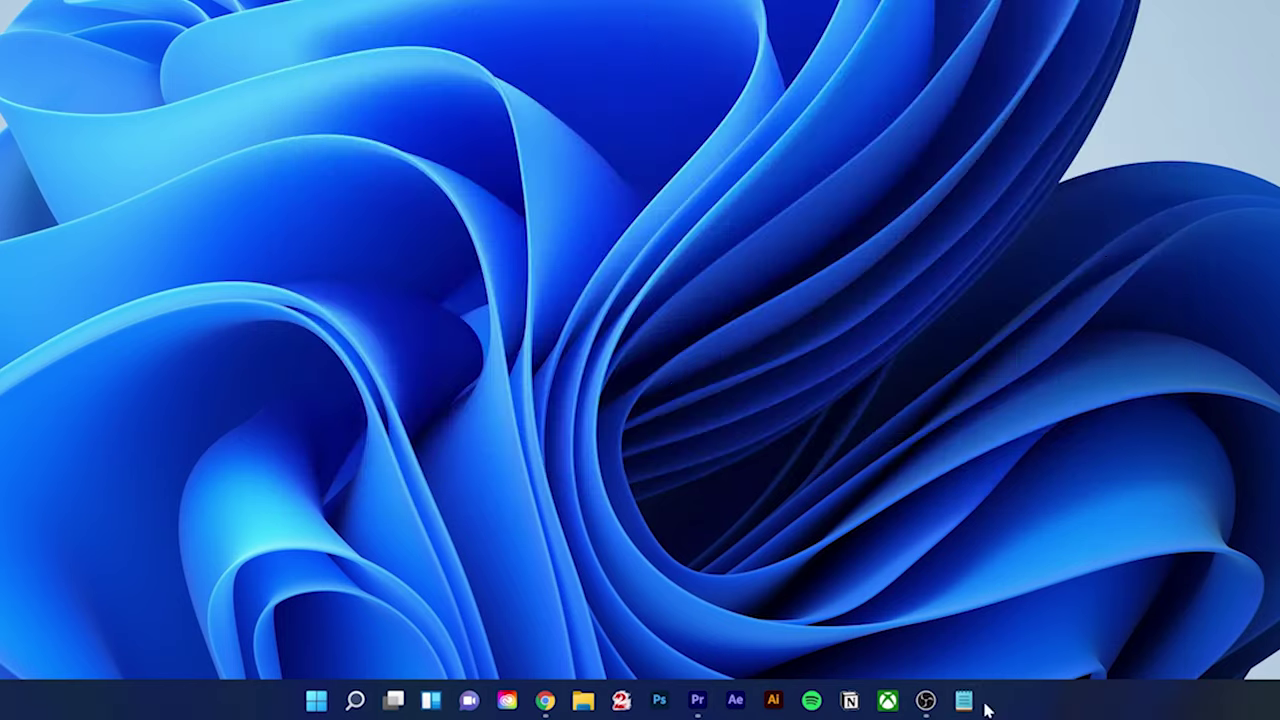
Drag Notepad's taskbar icon past Ai, unpin it with 'Von Taskleiste lösen', and bring up Start
drag(964, 700, 812, 703)
right_click(811, 702)
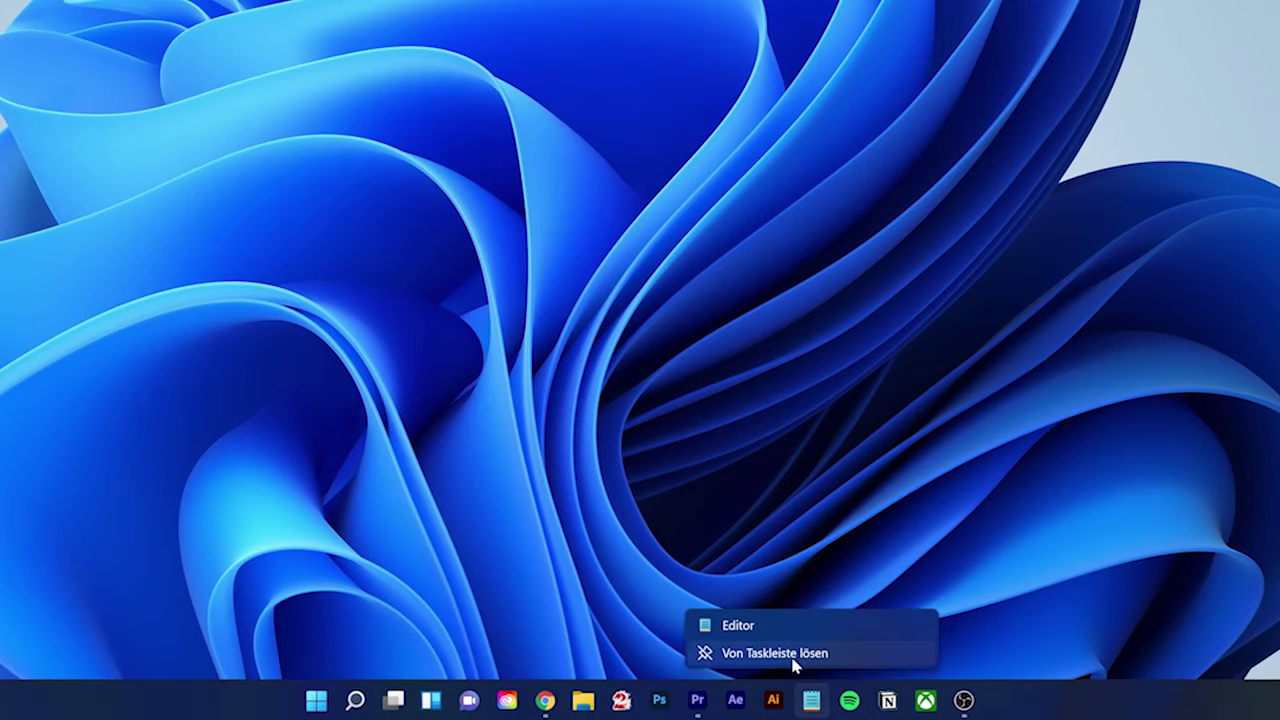
click(800, 665)
click(328, 703)
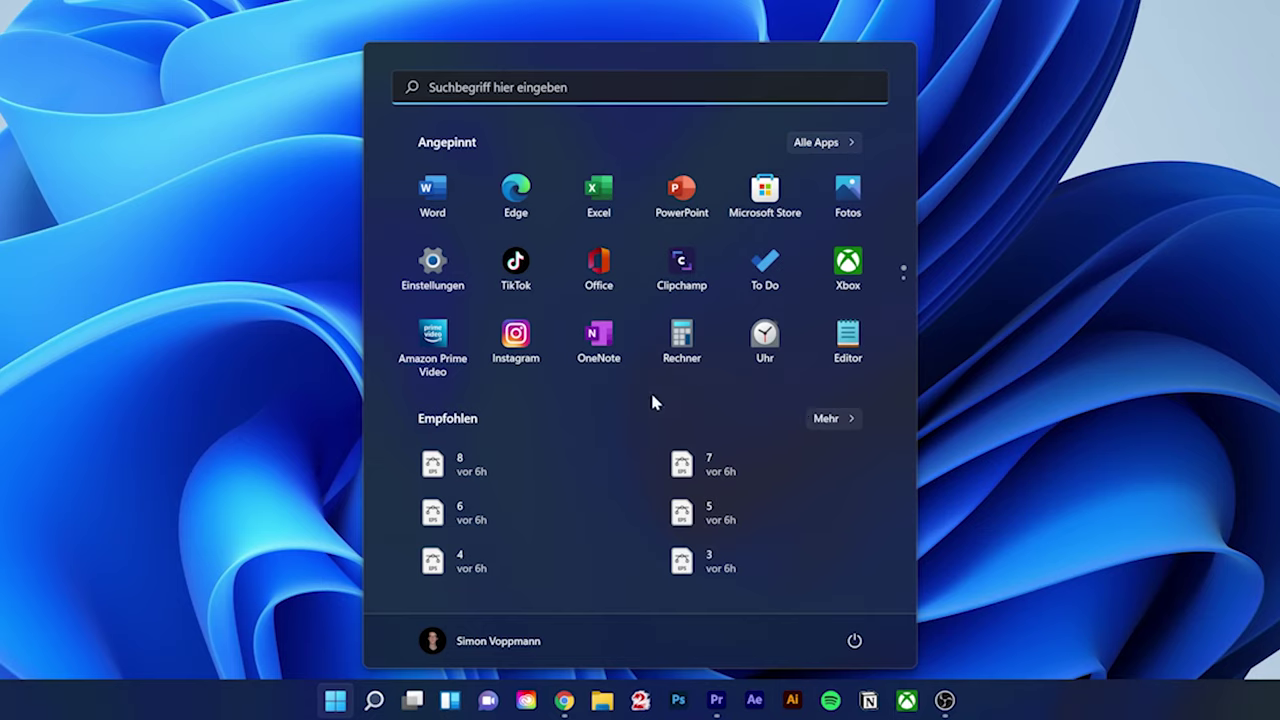
click(509, 648)
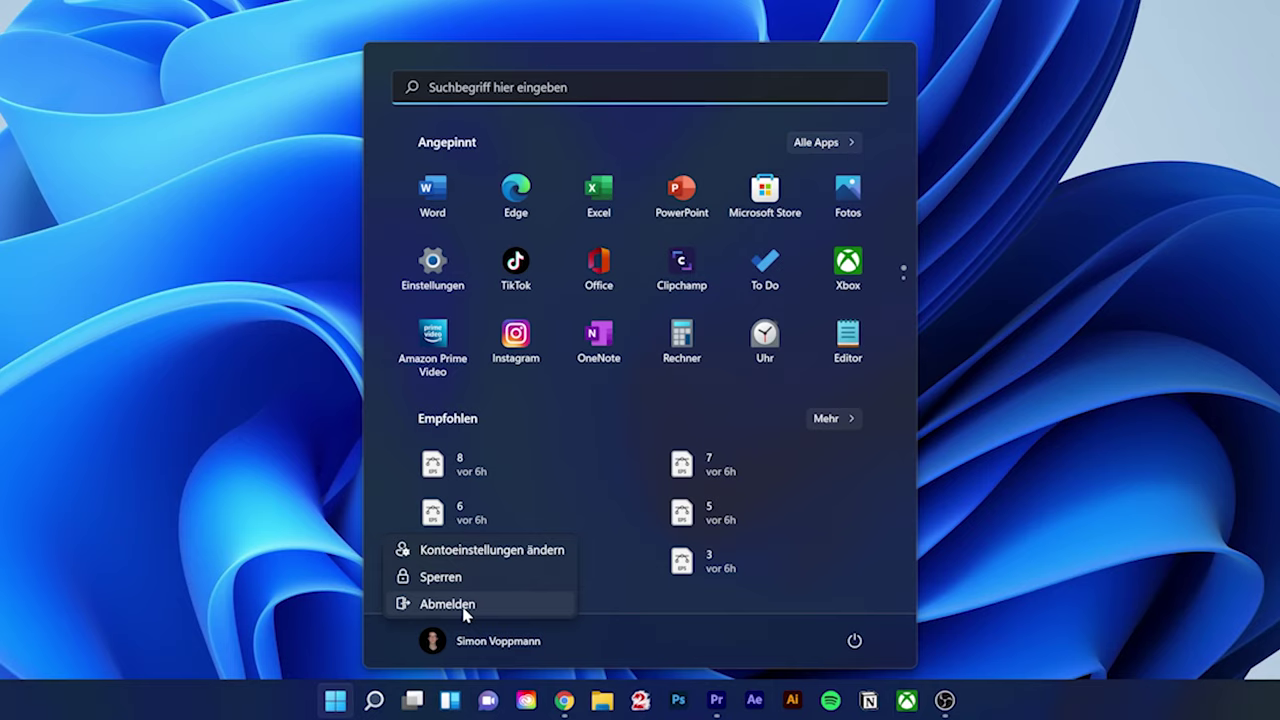
click(640, 626)
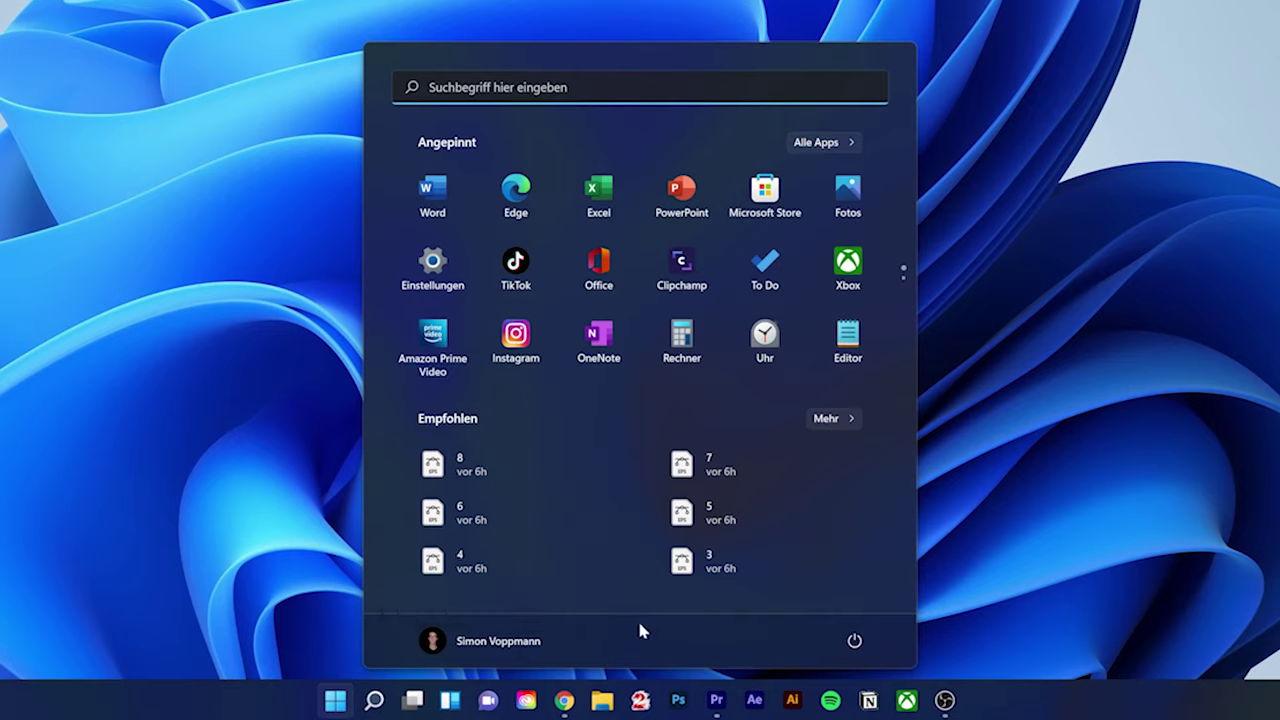
click(855, 641)
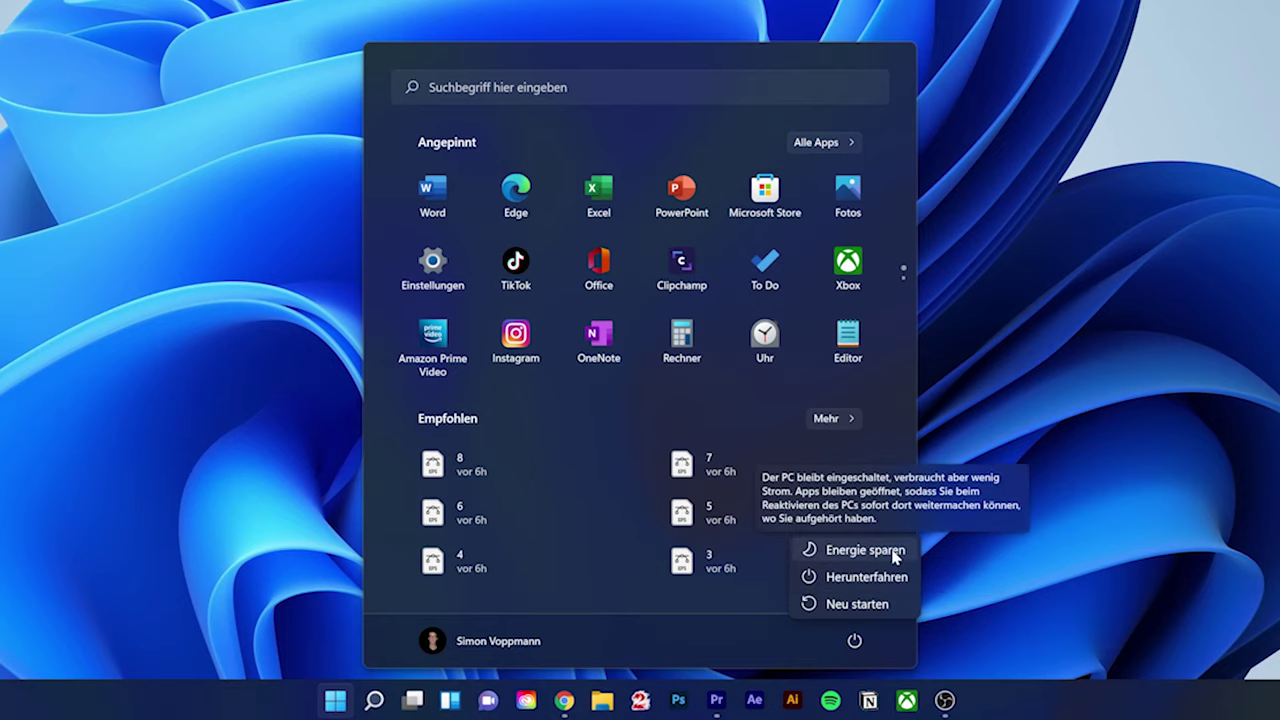
click(792, 641)
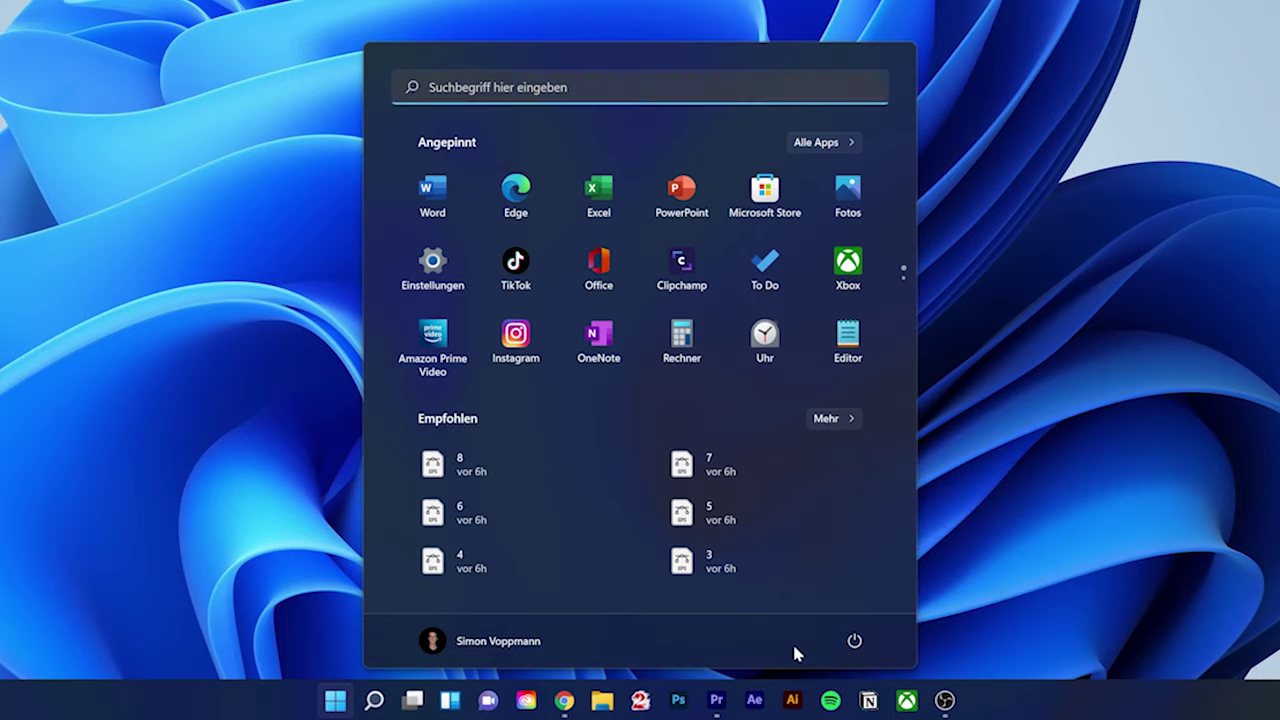
click(336, 700)
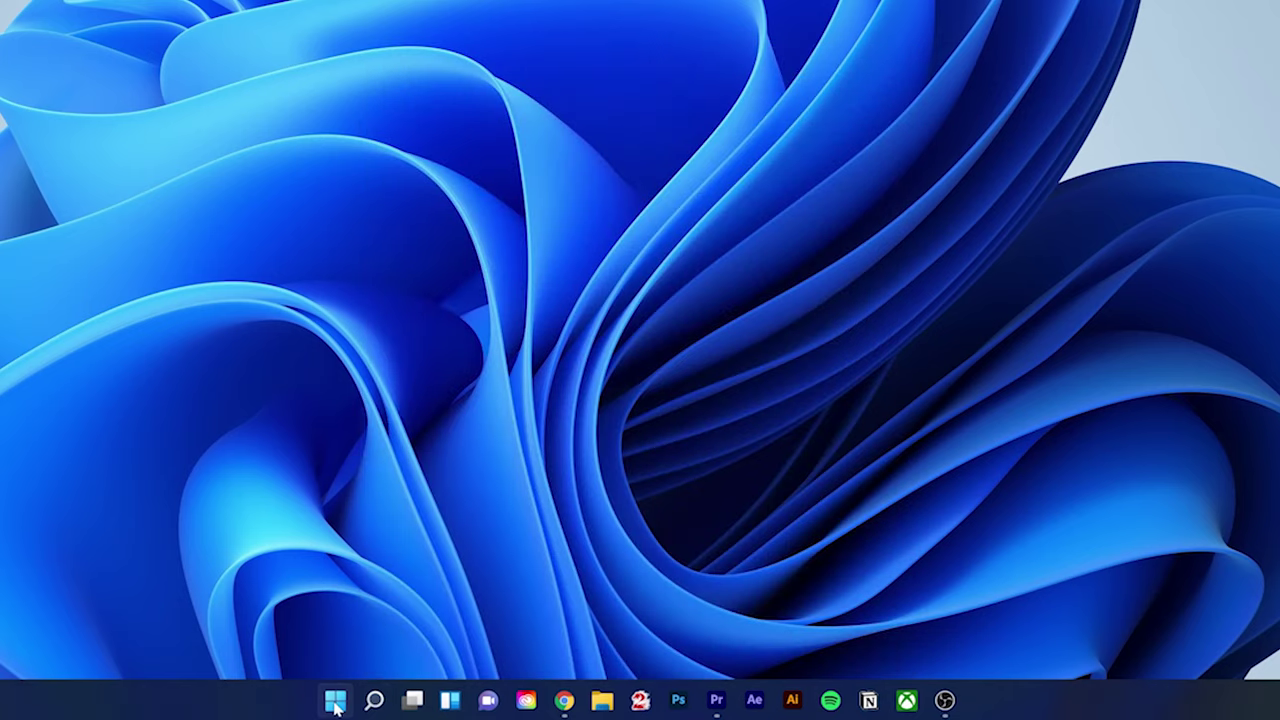
mouse_move(419, 702)
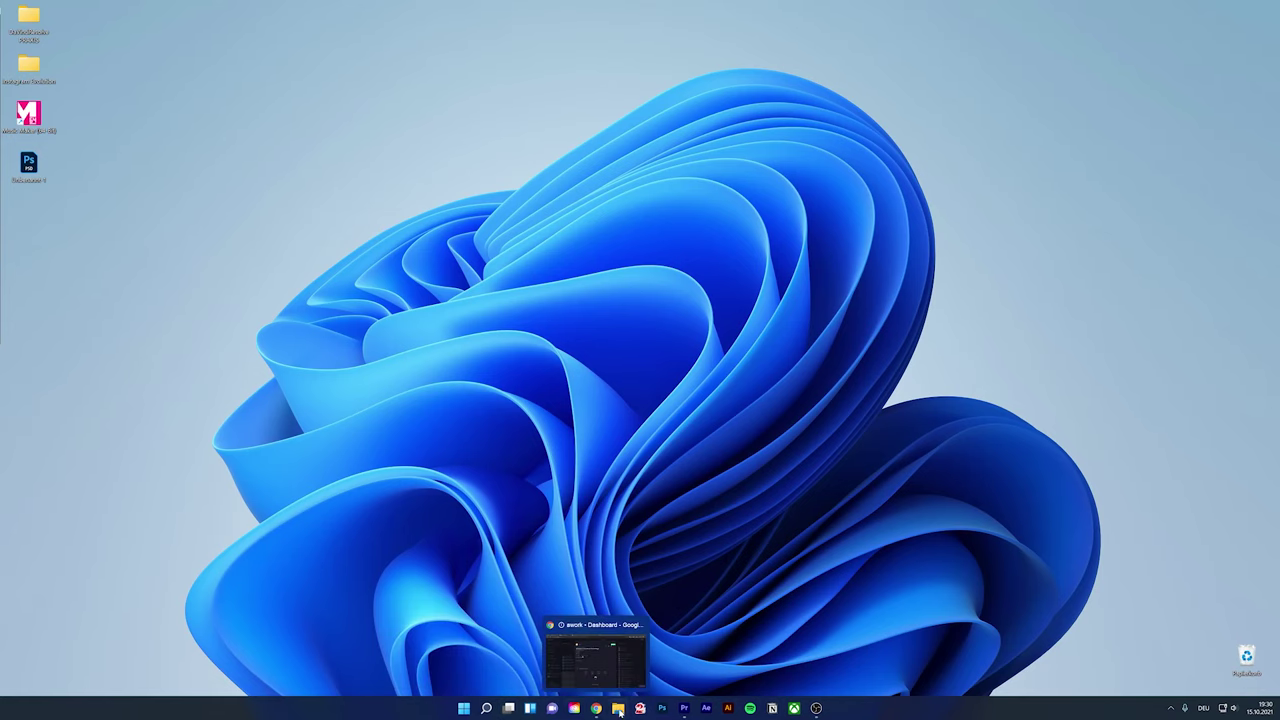
click(463, 708)
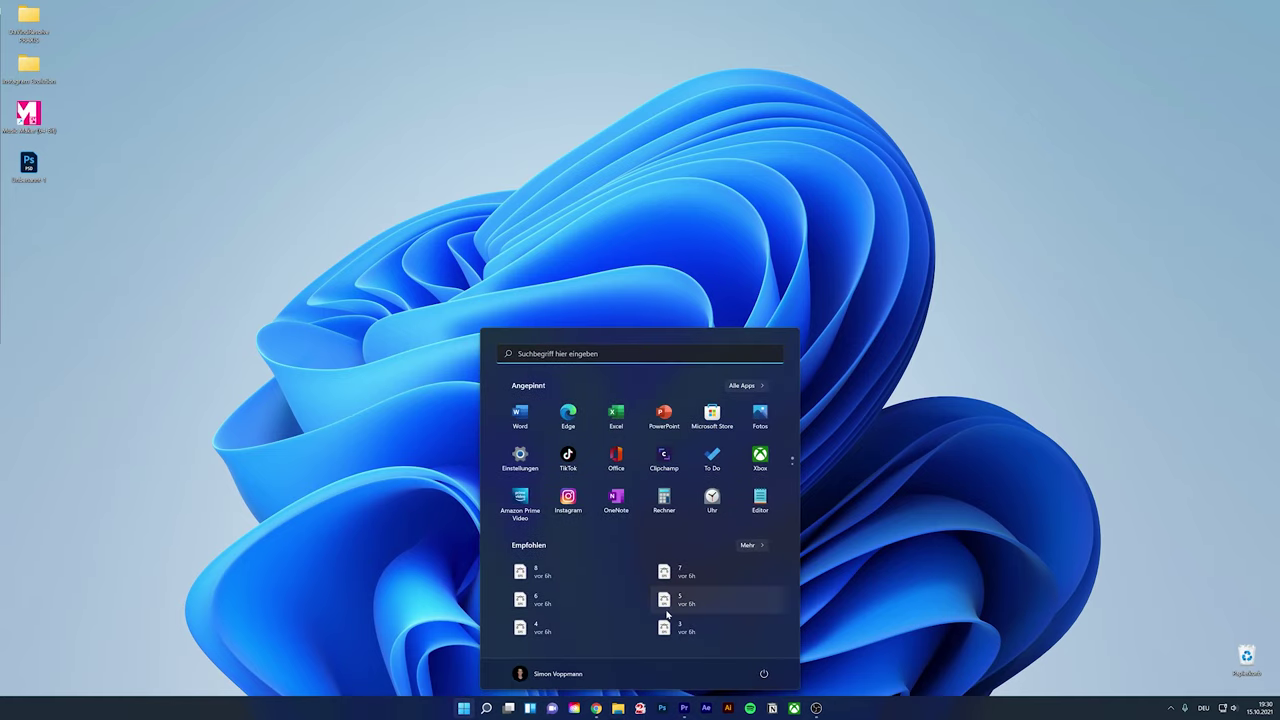
Launch Notepad, move it to the upper left, then add Desktop 2 and switch to it
click(760, 498)
drag(614, 127, 378, 110)
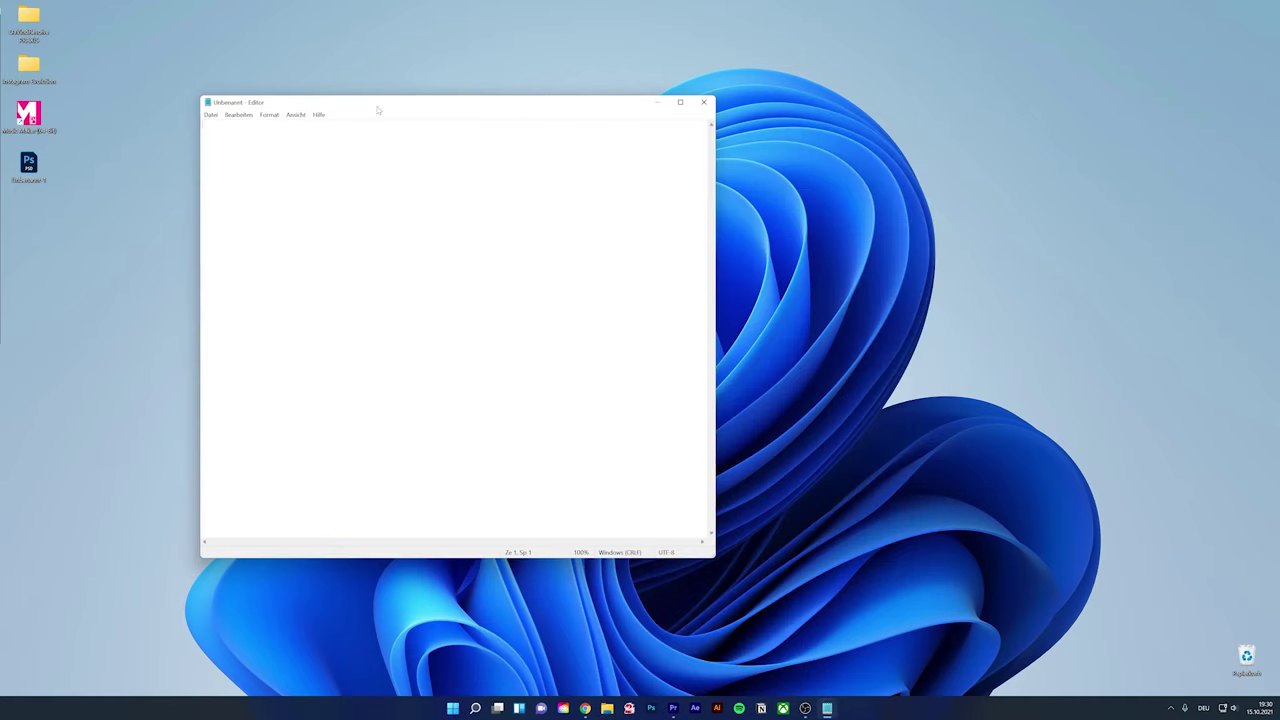
click(519, 708)
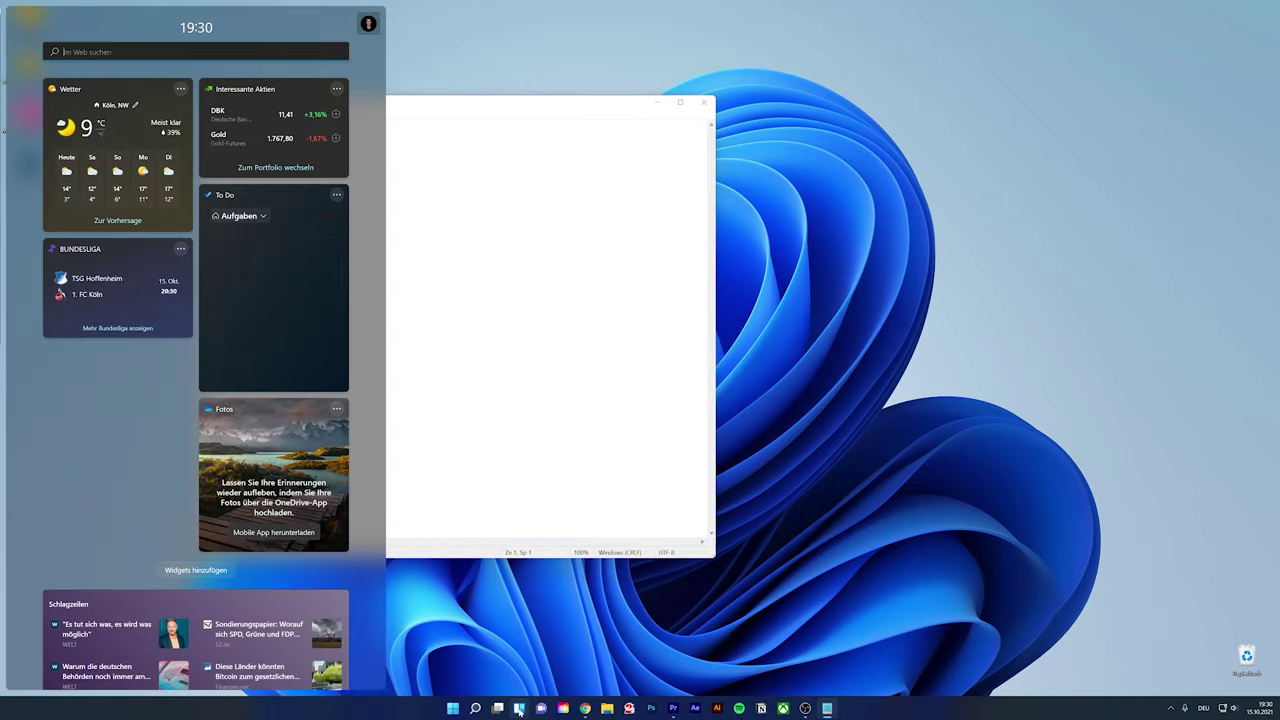
click(497, 708)
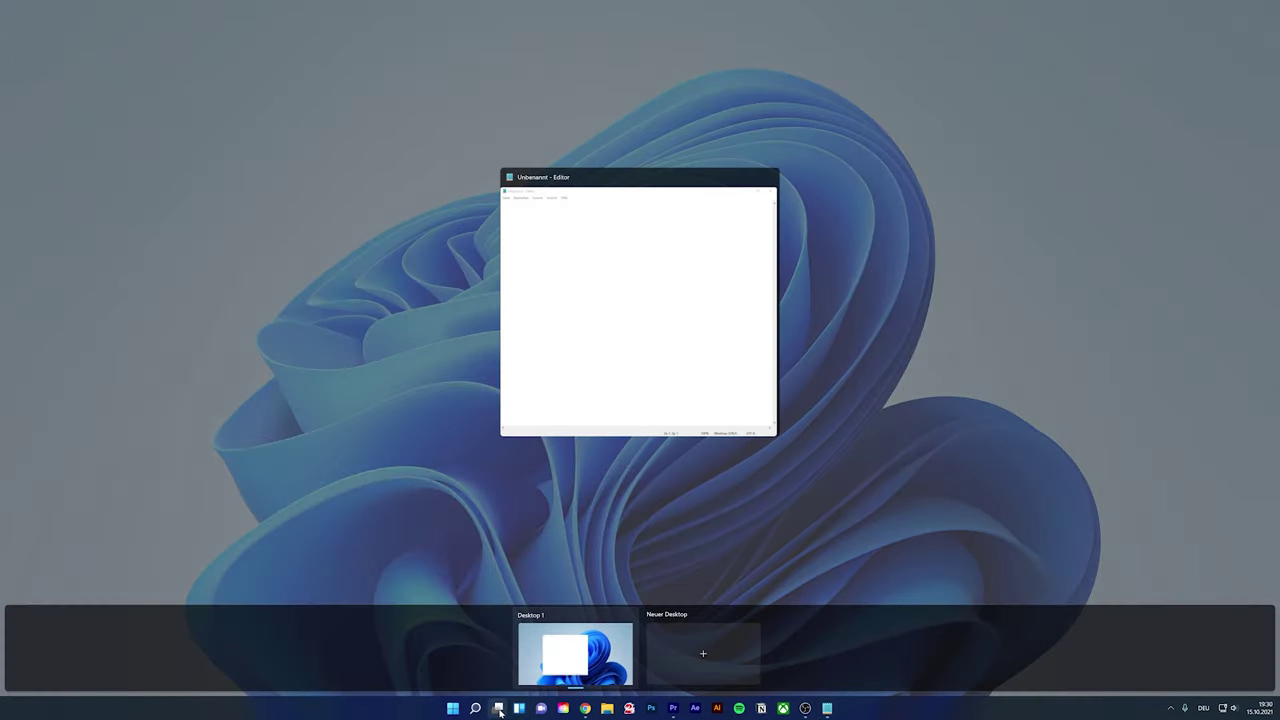
click(679, 667)
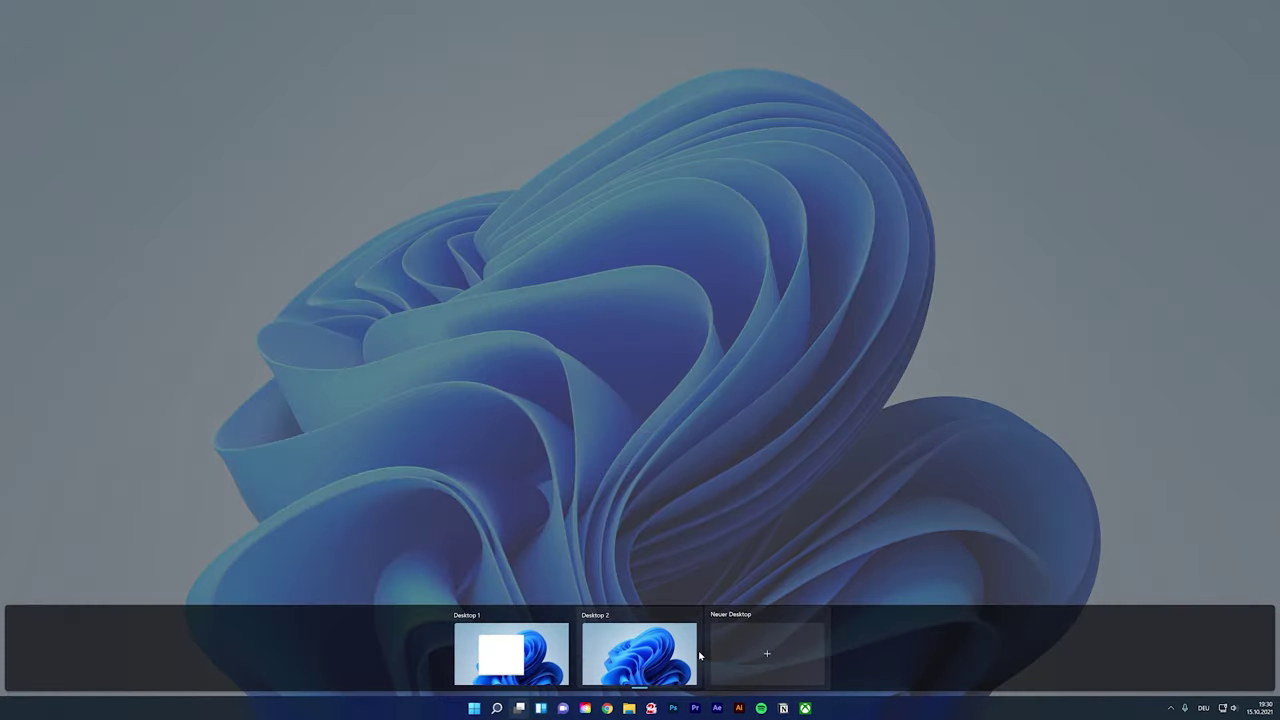
click(631, 663)
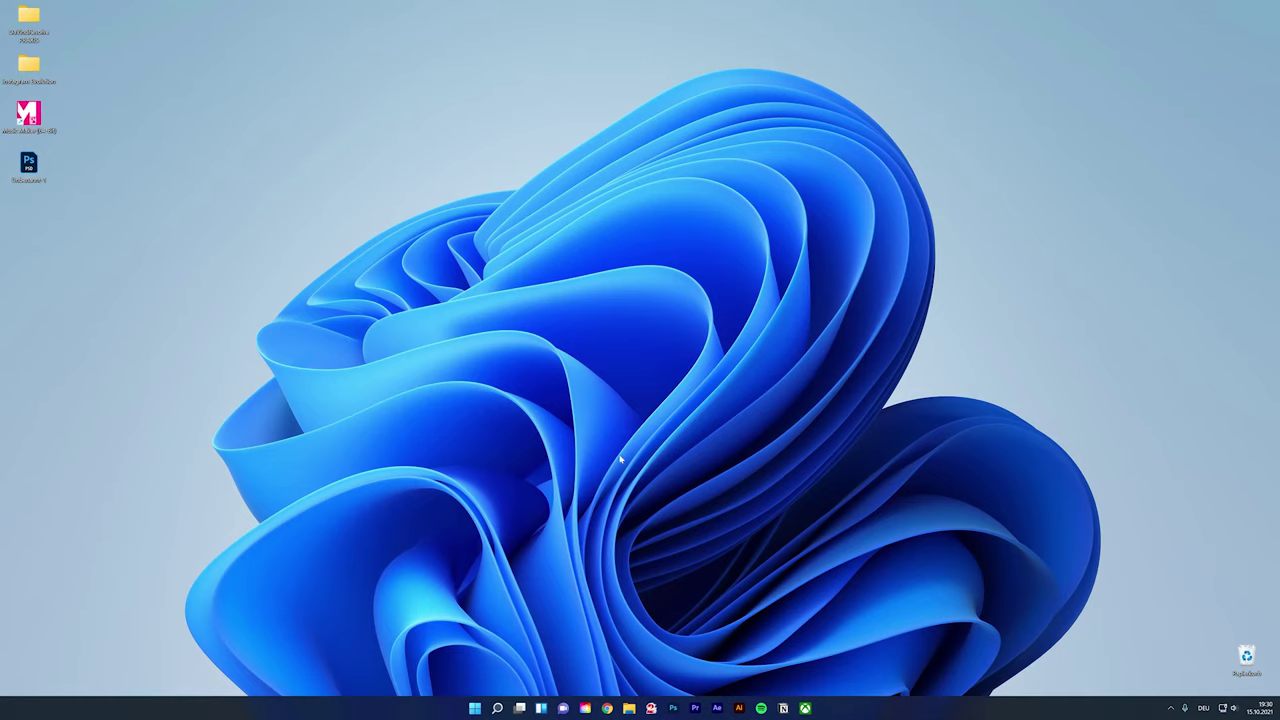
Return to Desktop 1, remove Desktop 2, then create a fresh 'Neuer Desktop'
click(519, 708)
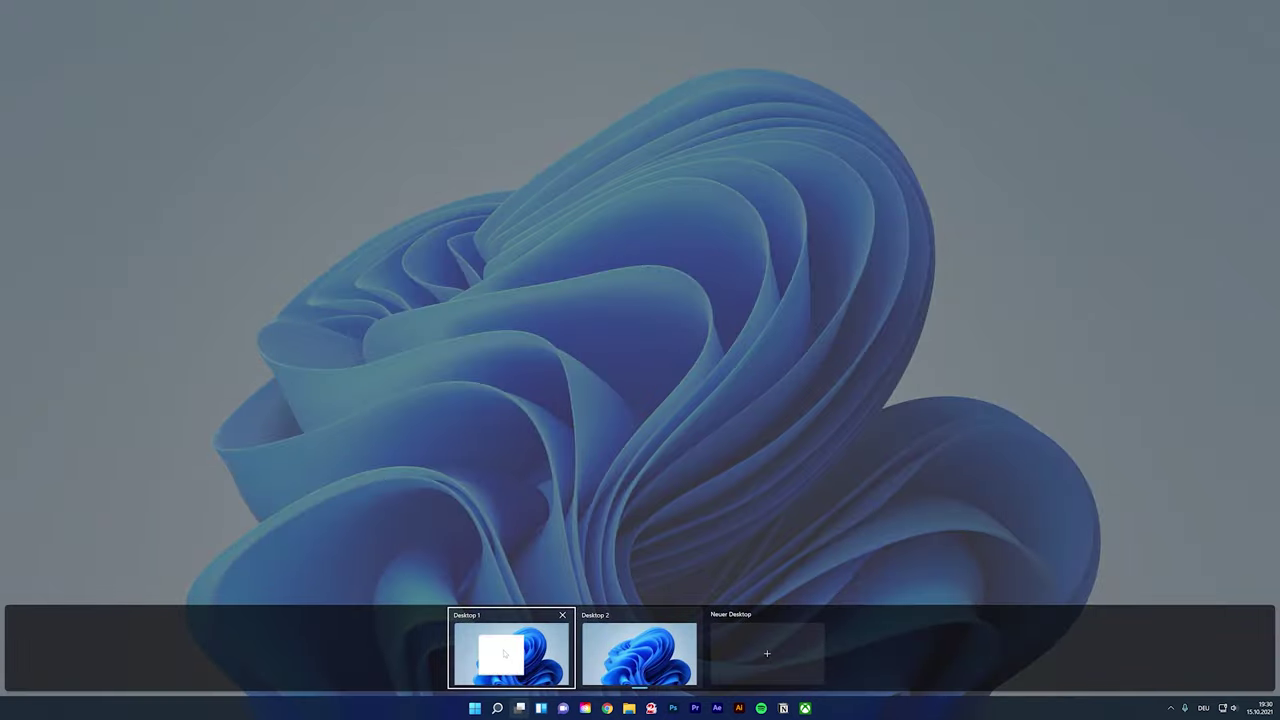
click(505, 652)
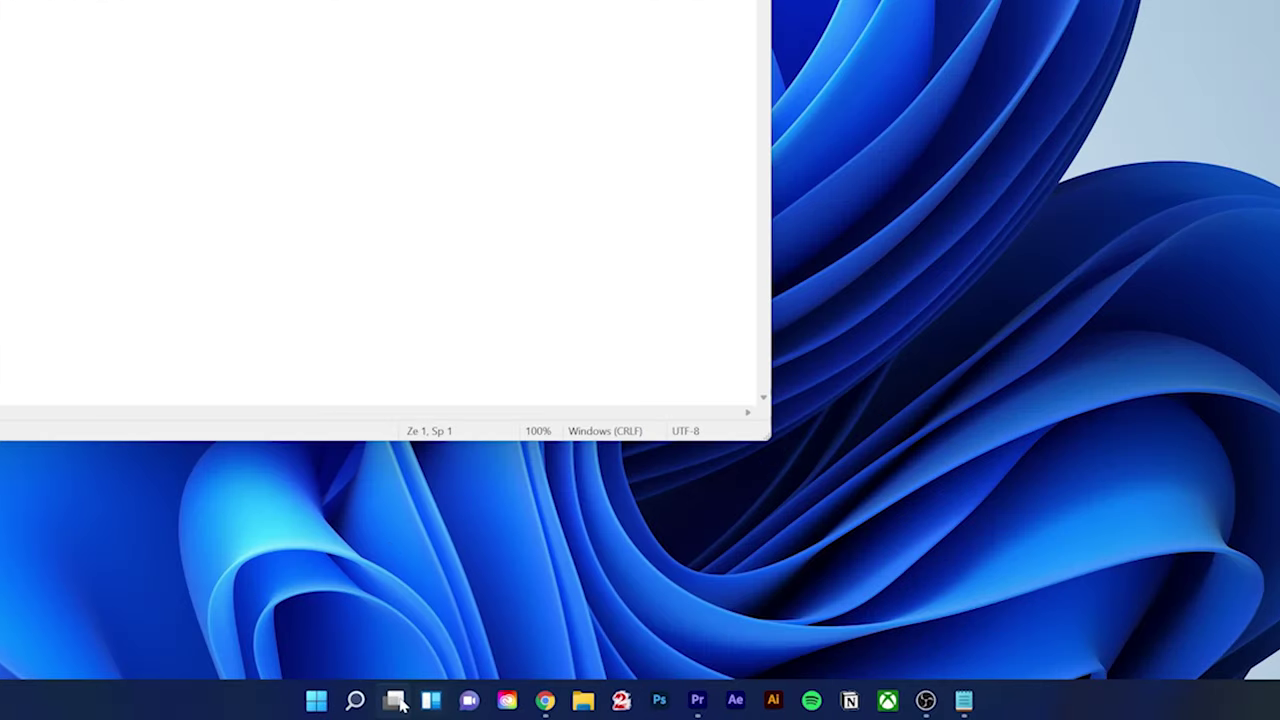
mouse_move(498, 709)
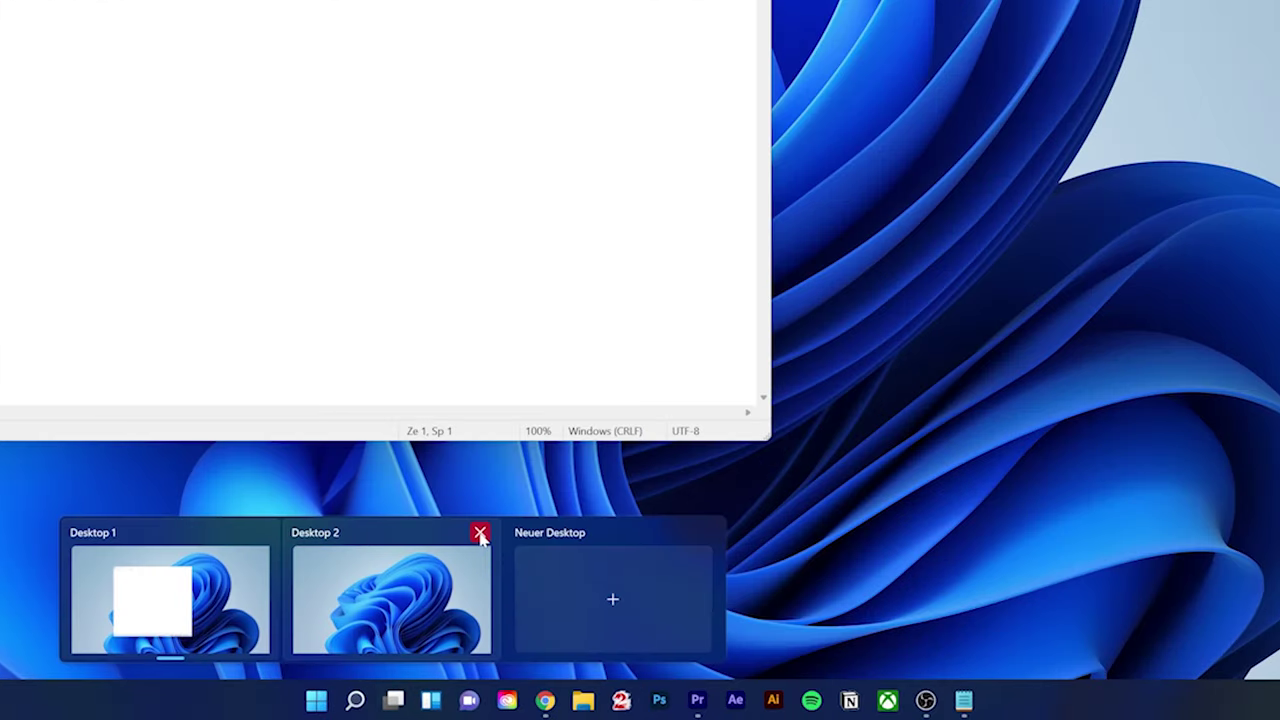
click(478, 532)
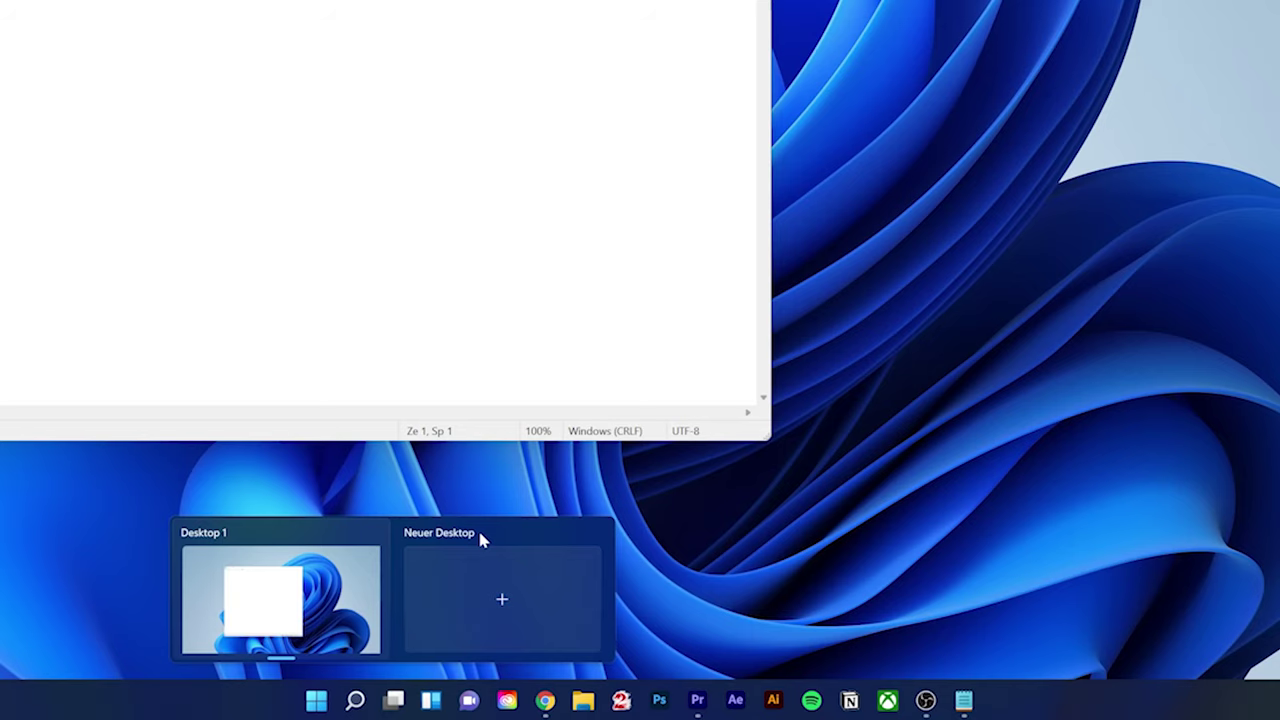
click(502, 598)
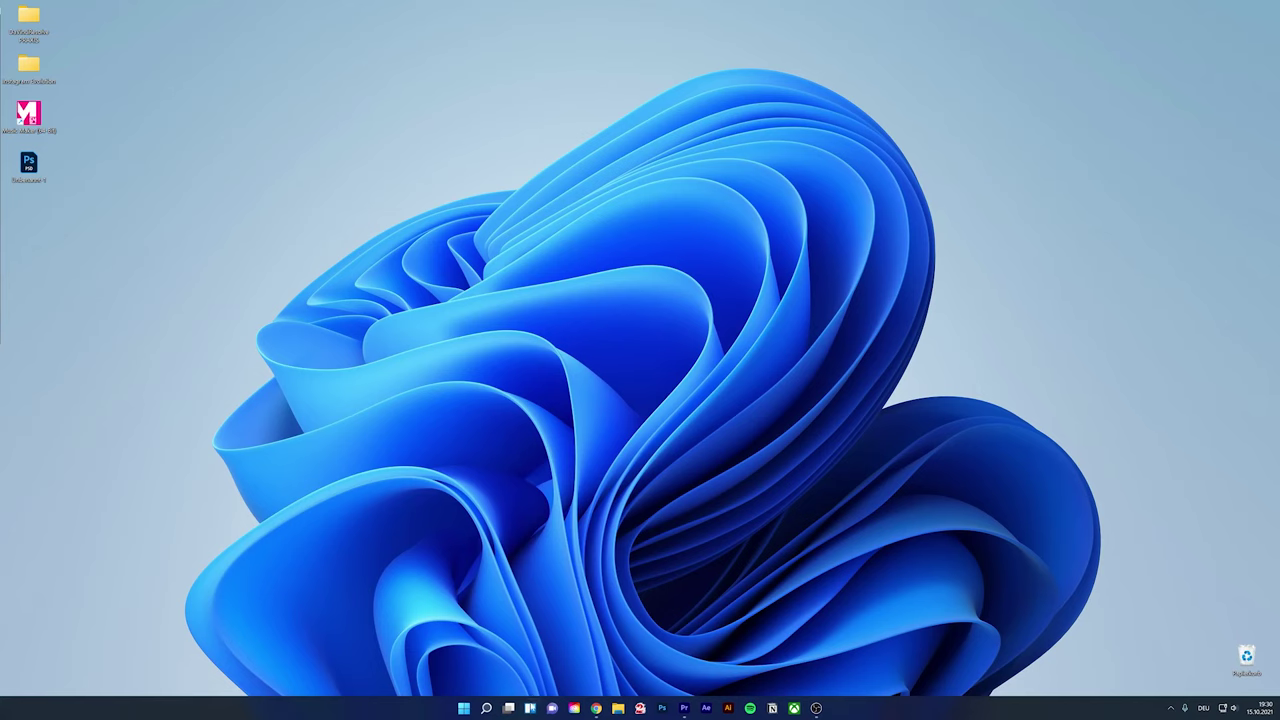
click(530, 708)
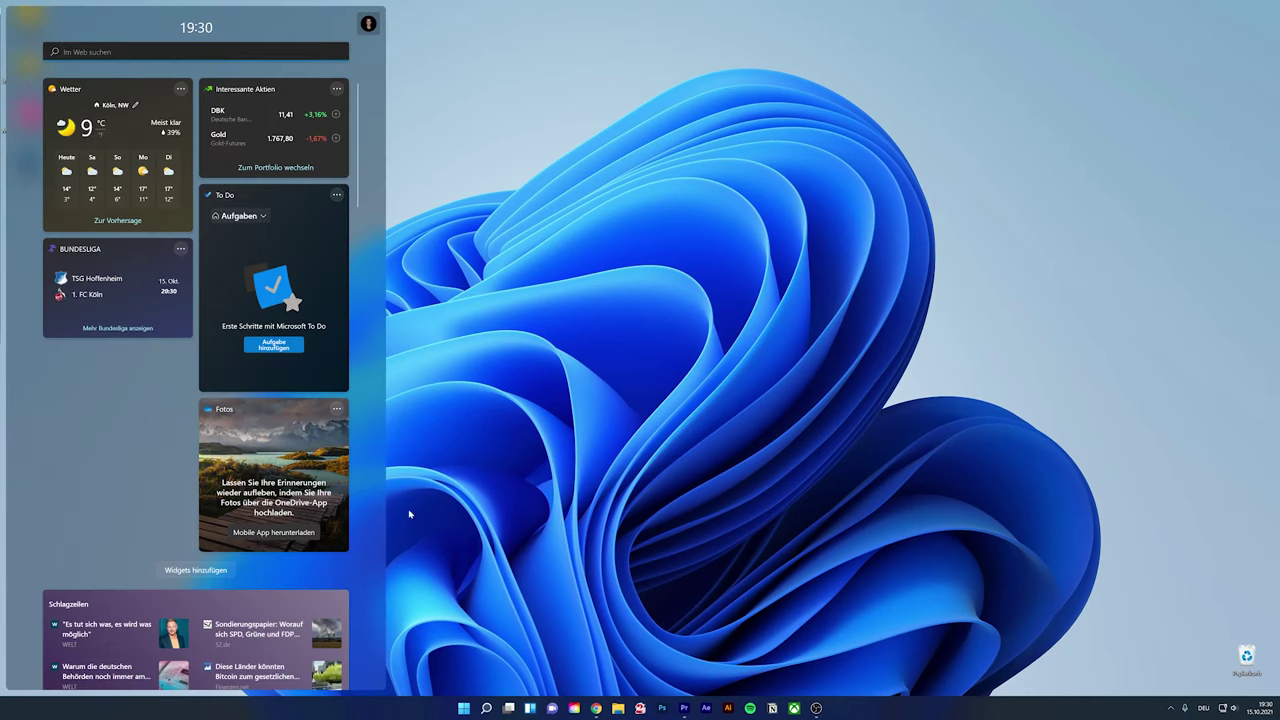
click(552, 708)
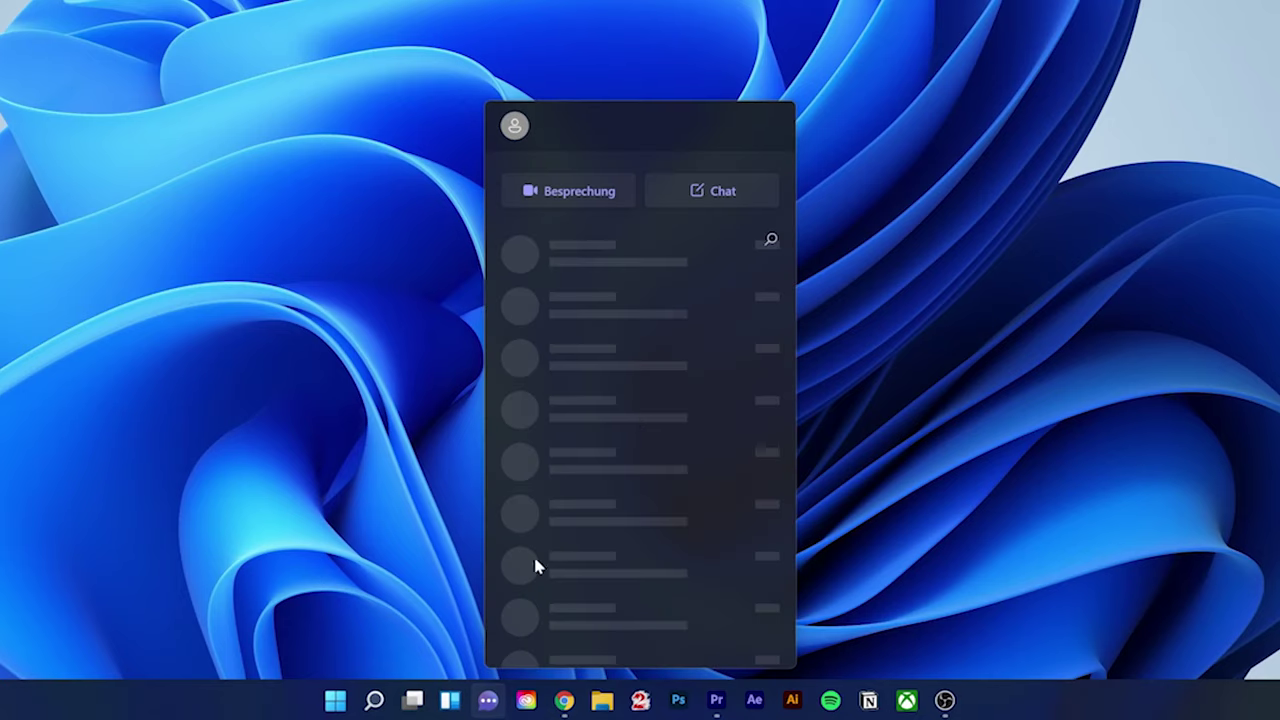
click(488, 700)
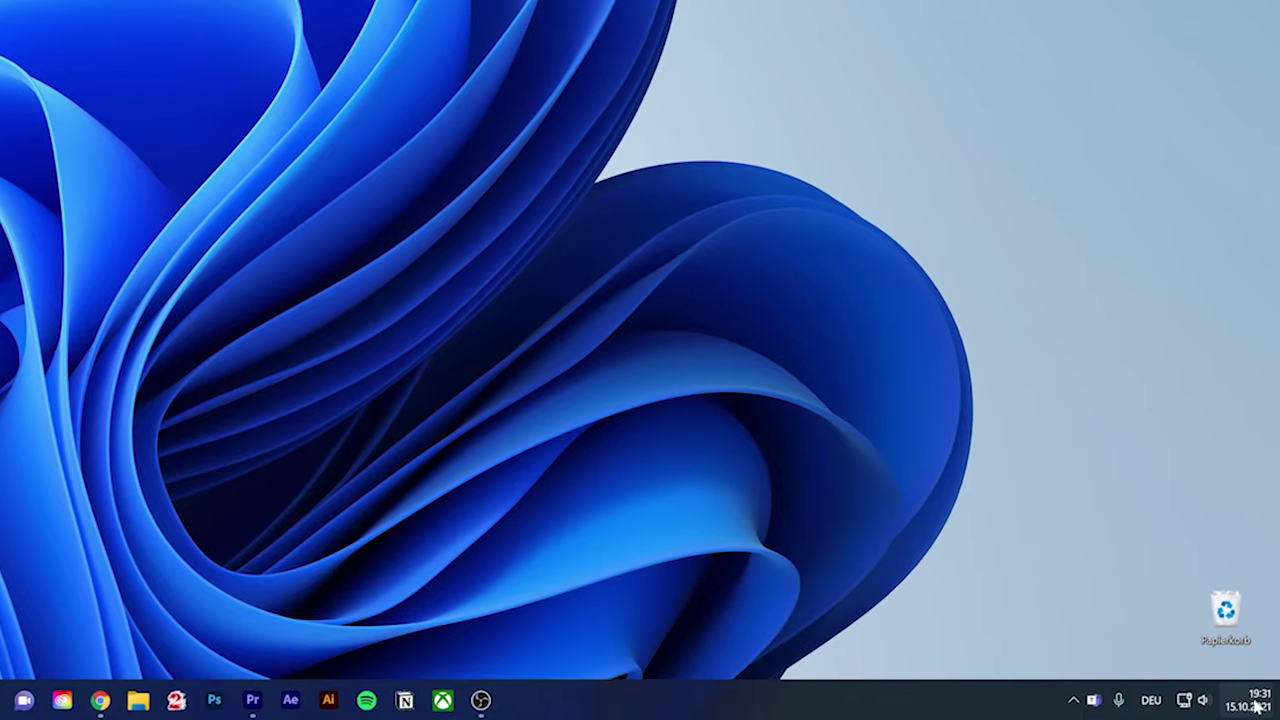
Open taskbar settings from the taskbar menu and turn Chat off, then back on
mouse_move(1256, 711)
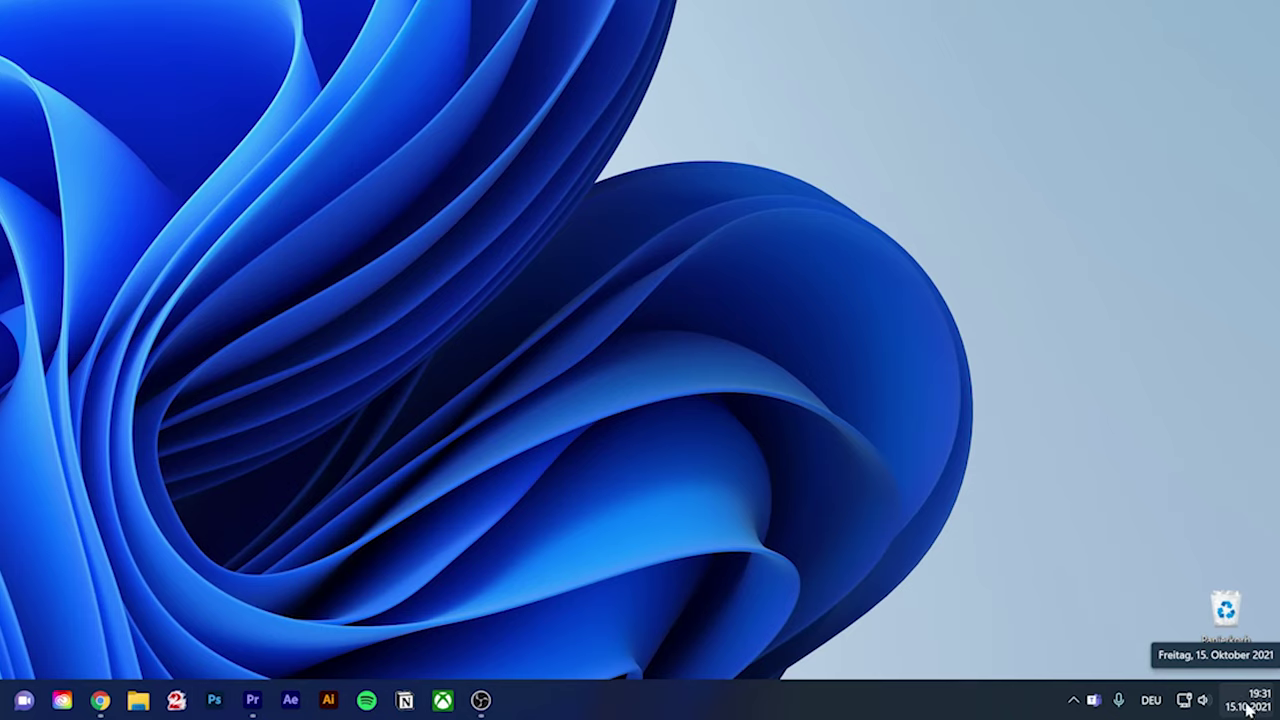
right_click(728, 706)
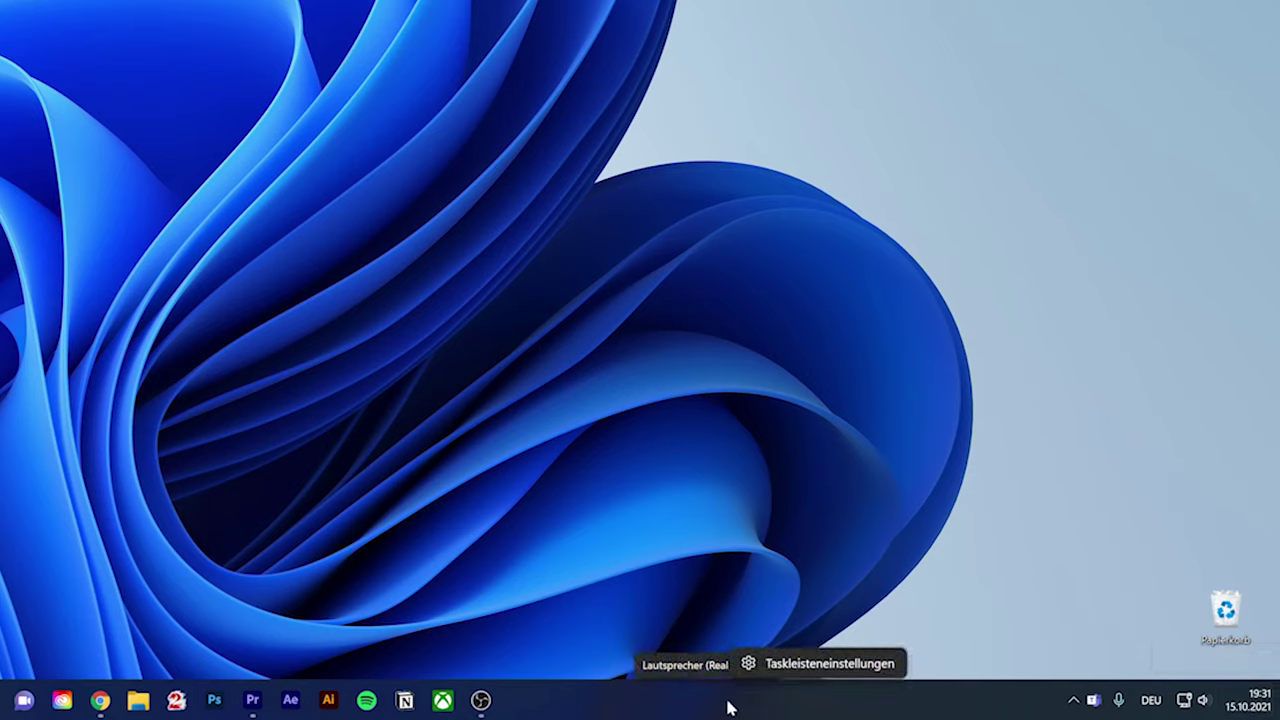
click(805, 664)
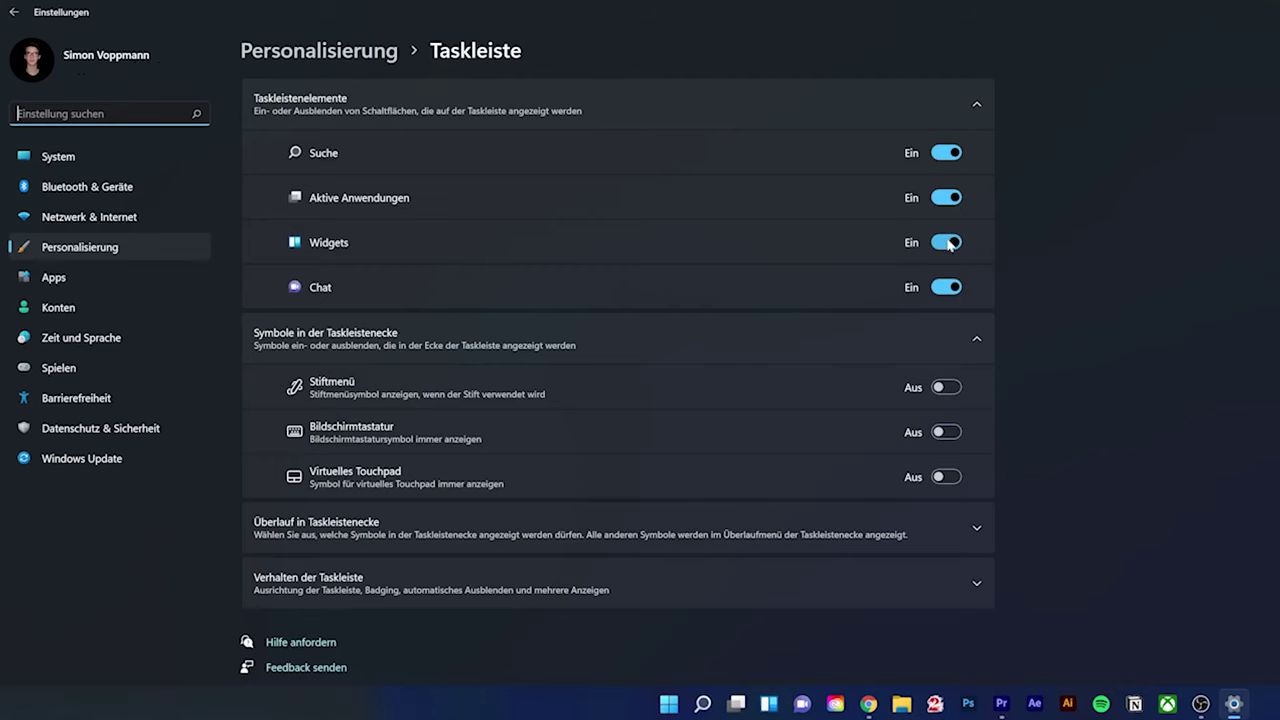
click(953, 290)
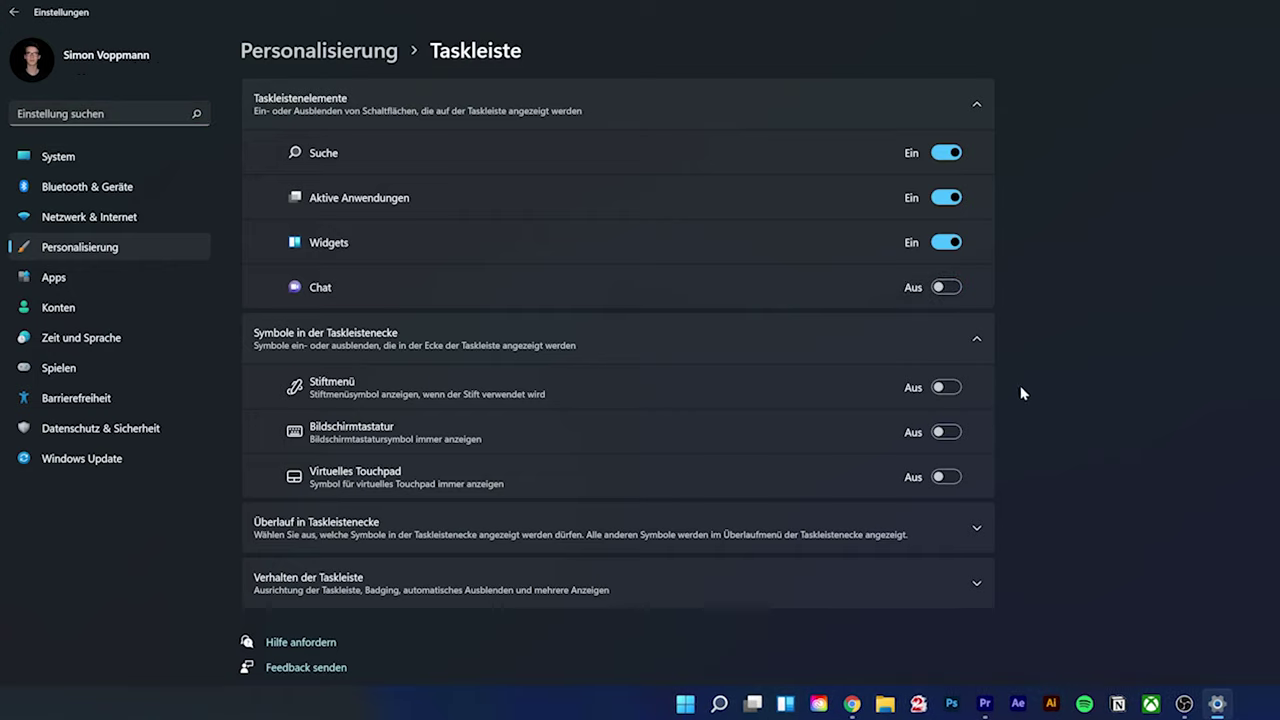
click(945, 288)
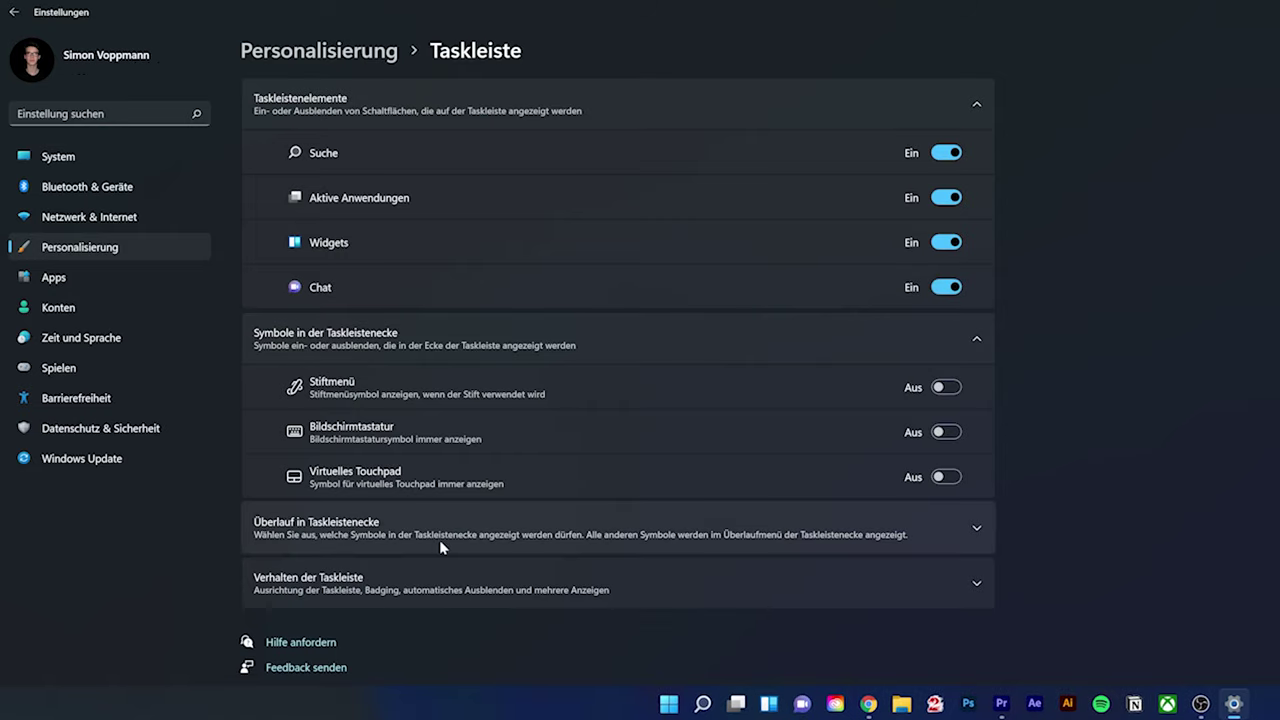
Under Taskbar behaviours, set taskbar alignment to Left, then back to Center
click(525, 592)
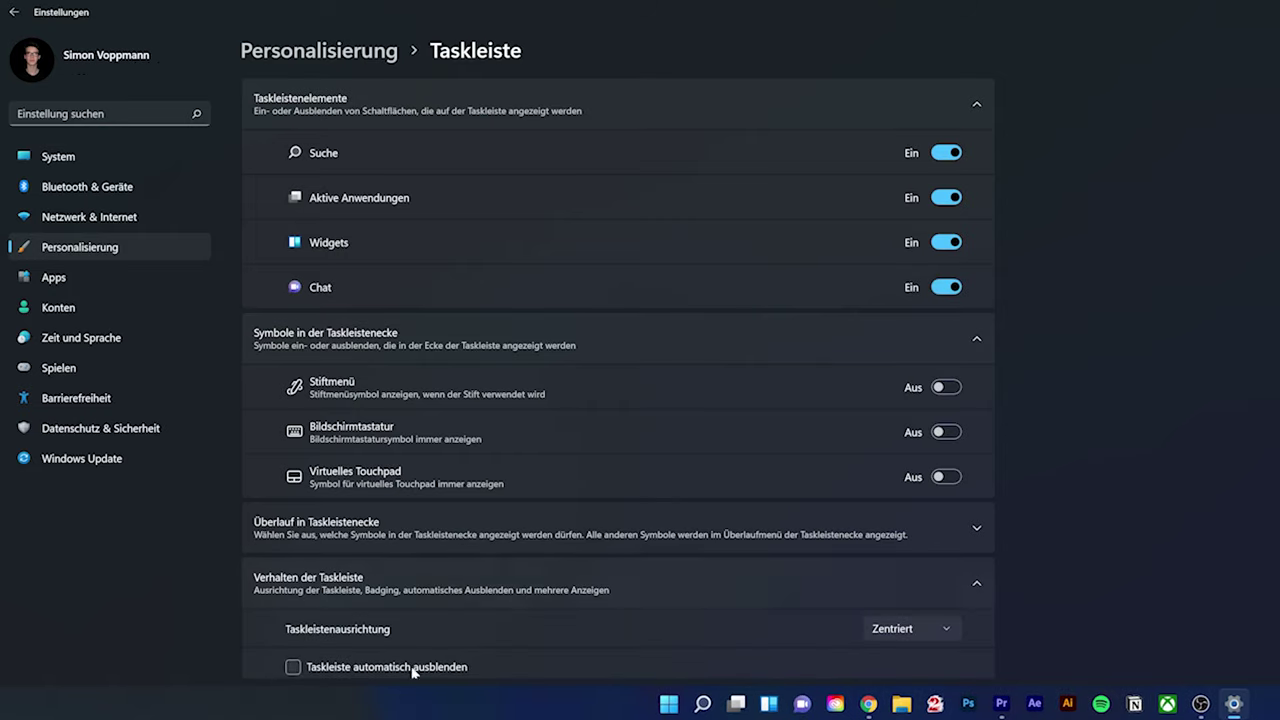
click(929, 627)
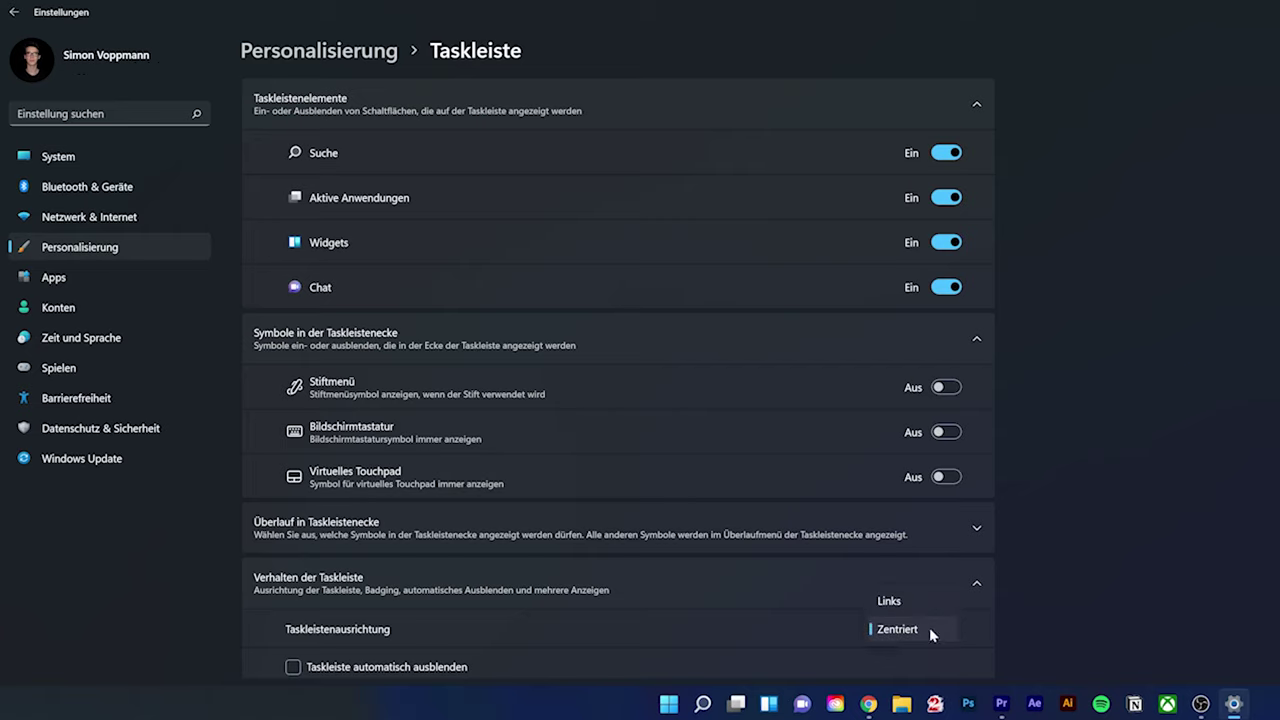
click(919, 601)
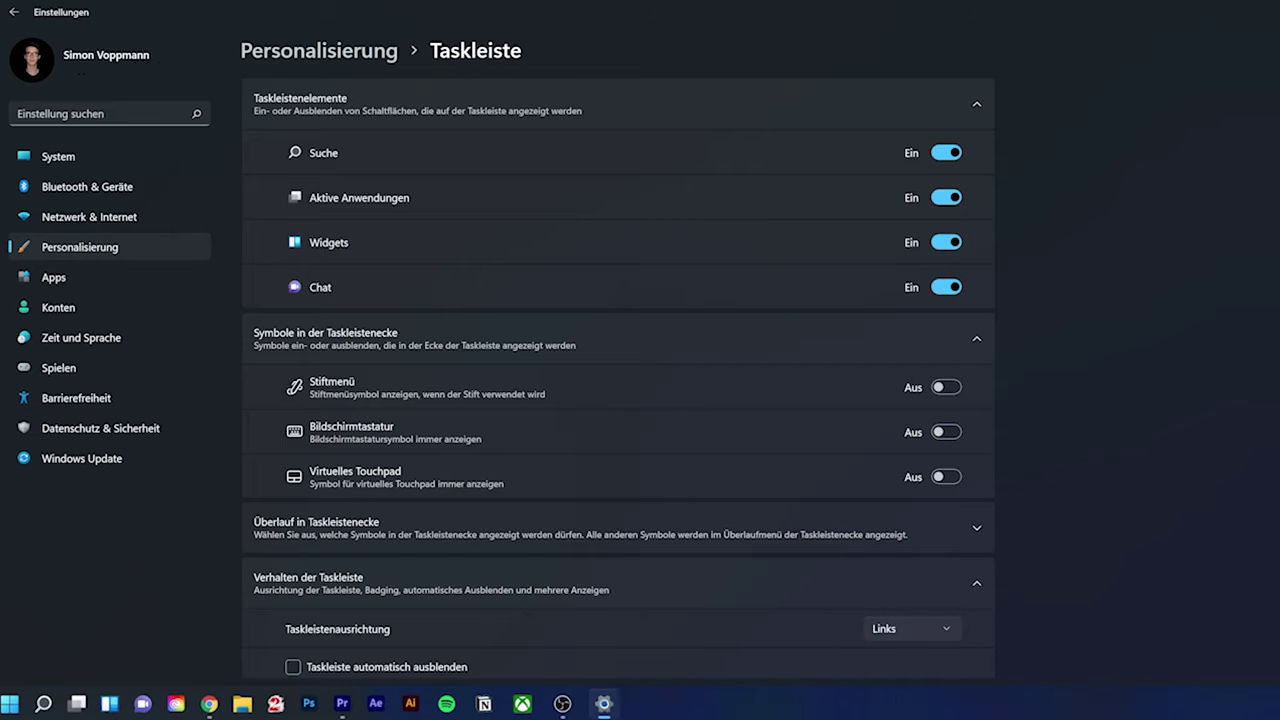
click(911, 628)
click(894, 654)
Toggle Automatically hide the taskbar on and off, keeping apps shown on all taskbars
scroll(431, 506, down, 3)
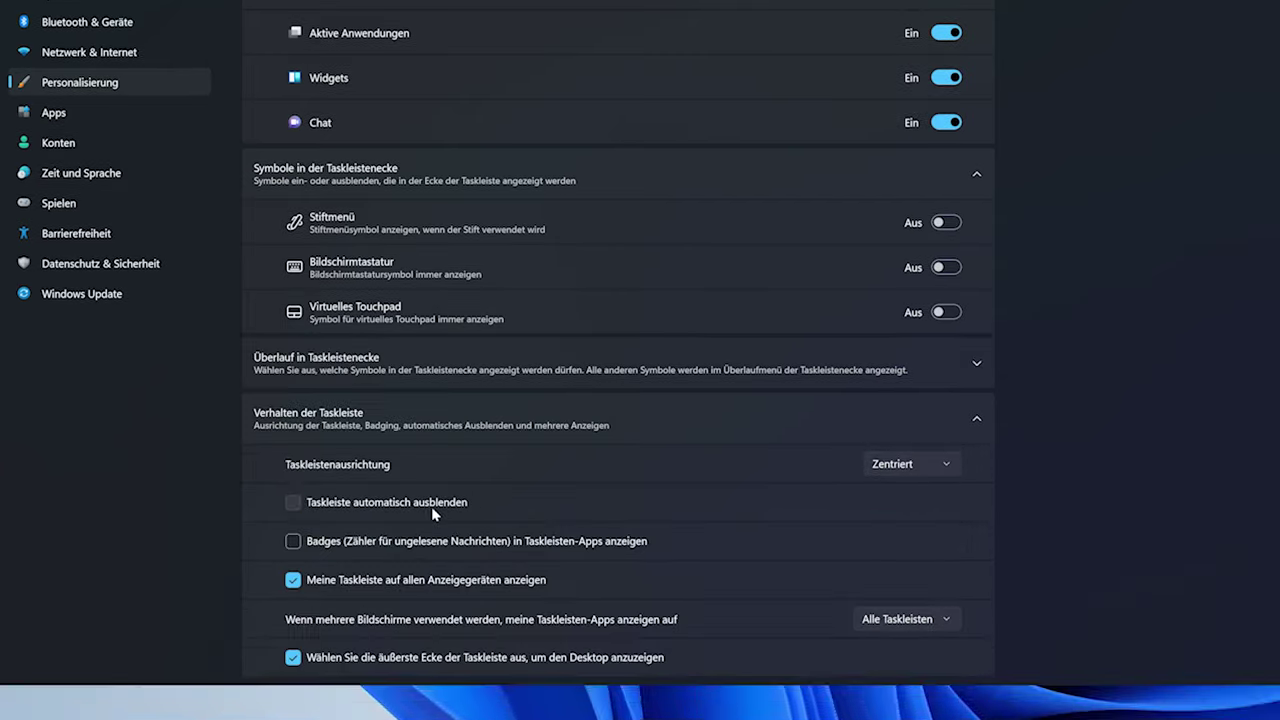
click(431, 506)
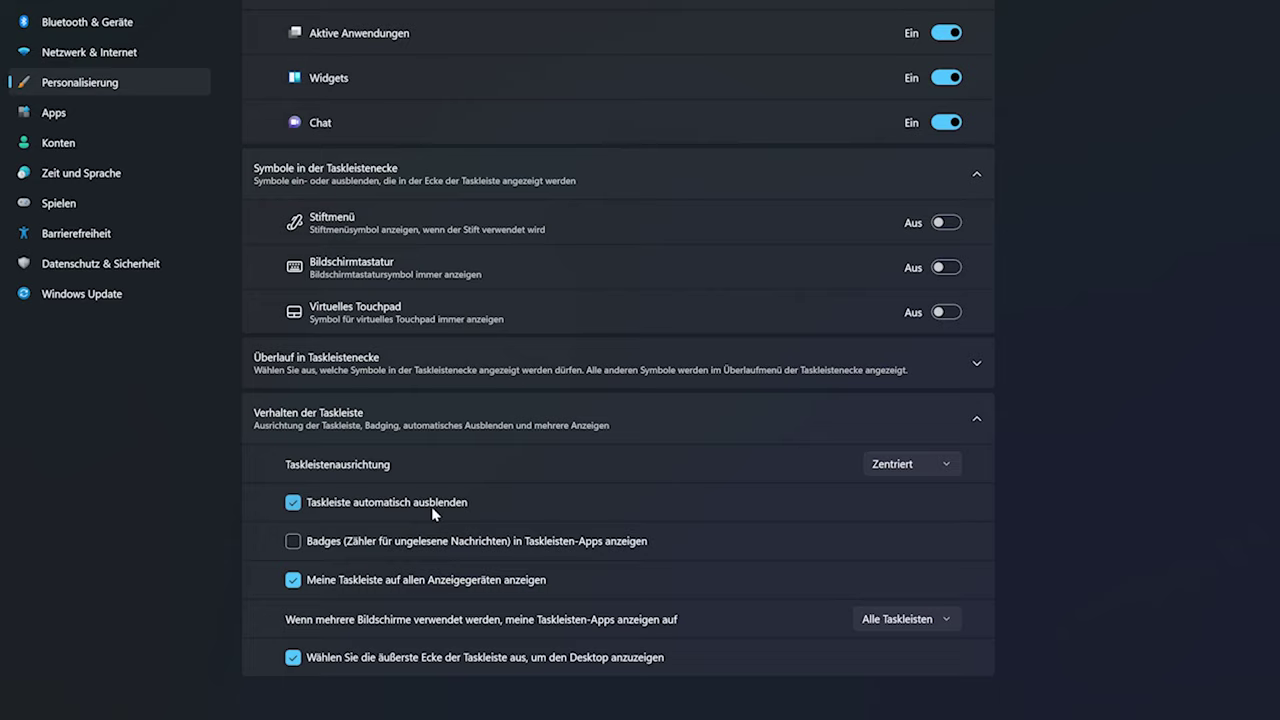
click(431, 506)
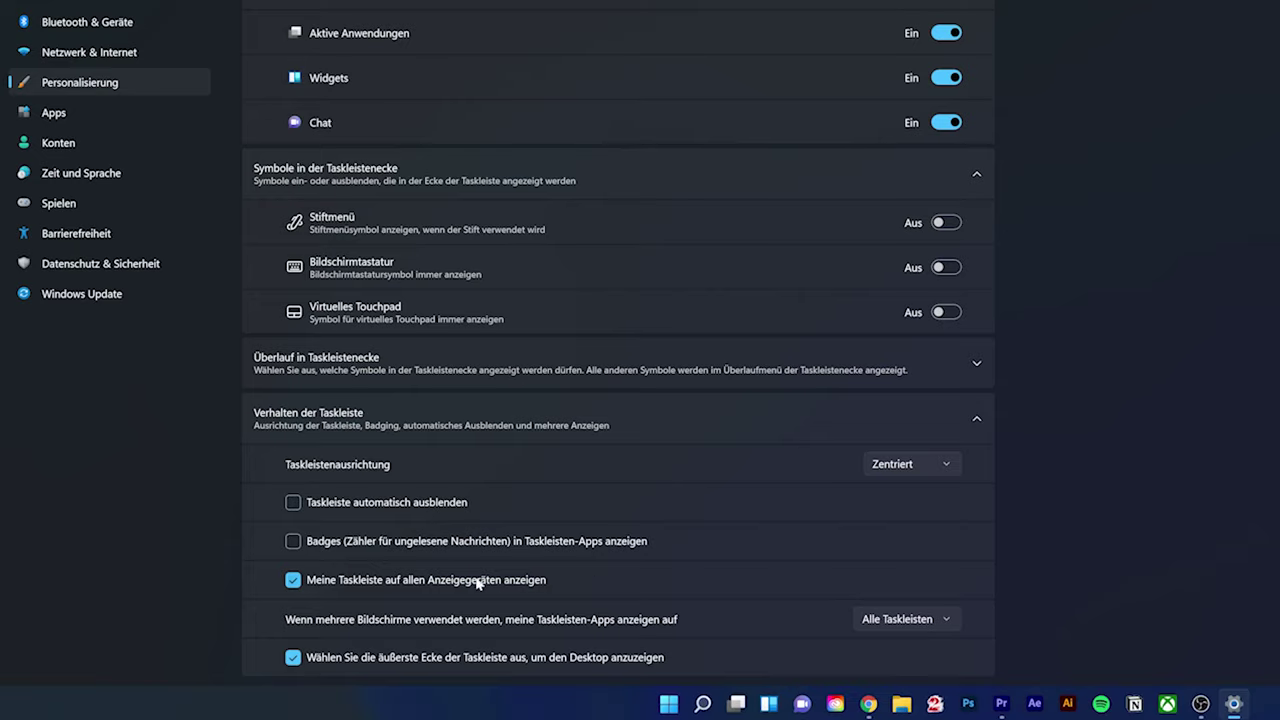
click(908, 621)
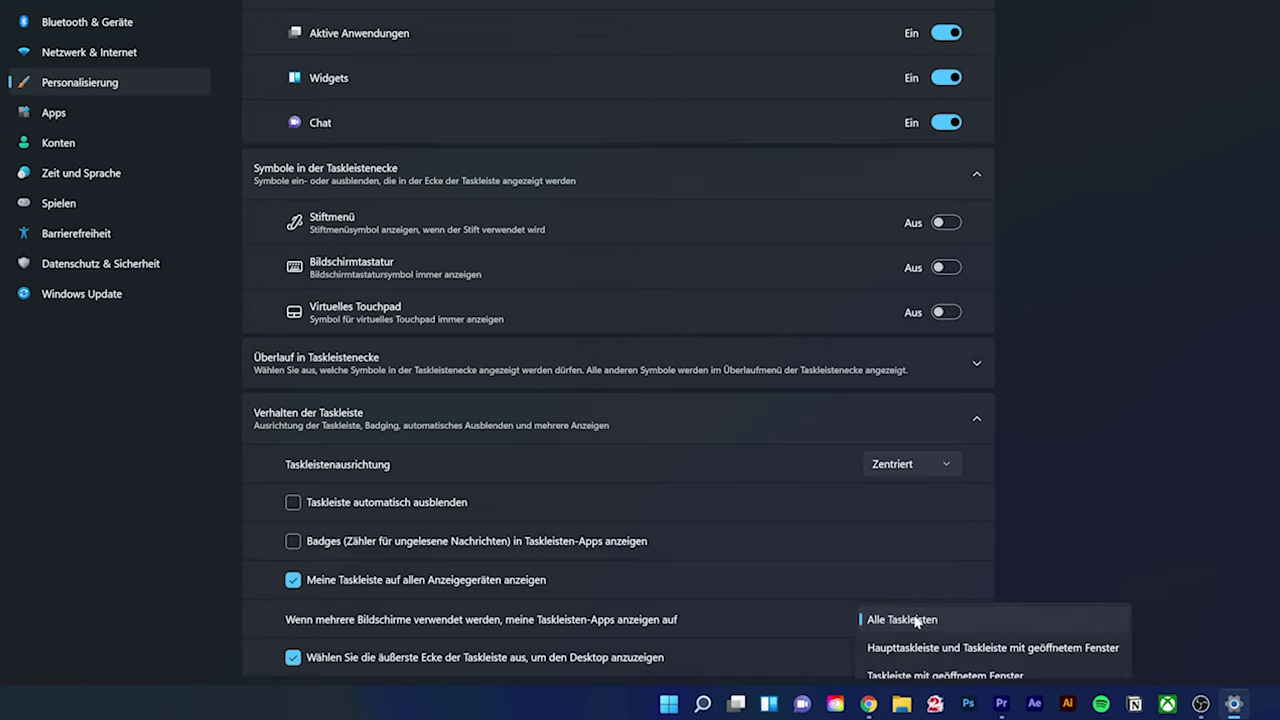
click(916, 621)
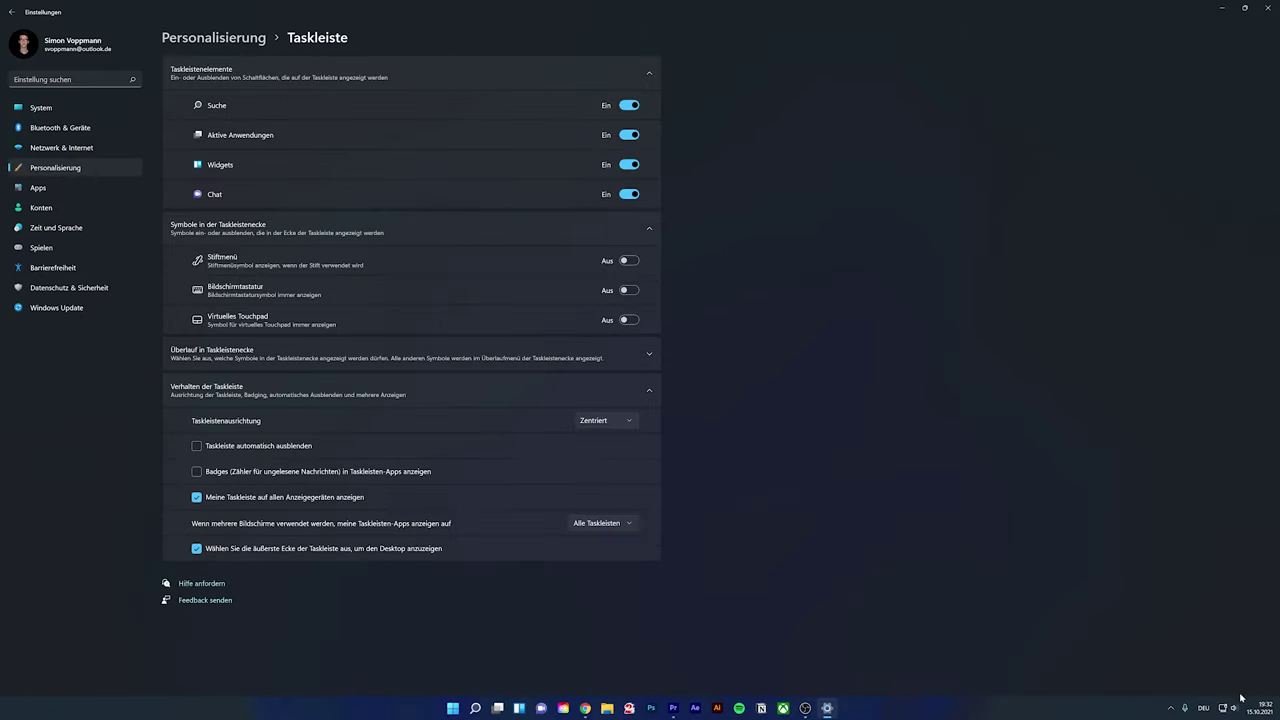
Show the desktop, choose Anpassen from its shortcut menu, and go to the Hintergrund page
click(1277, 709)
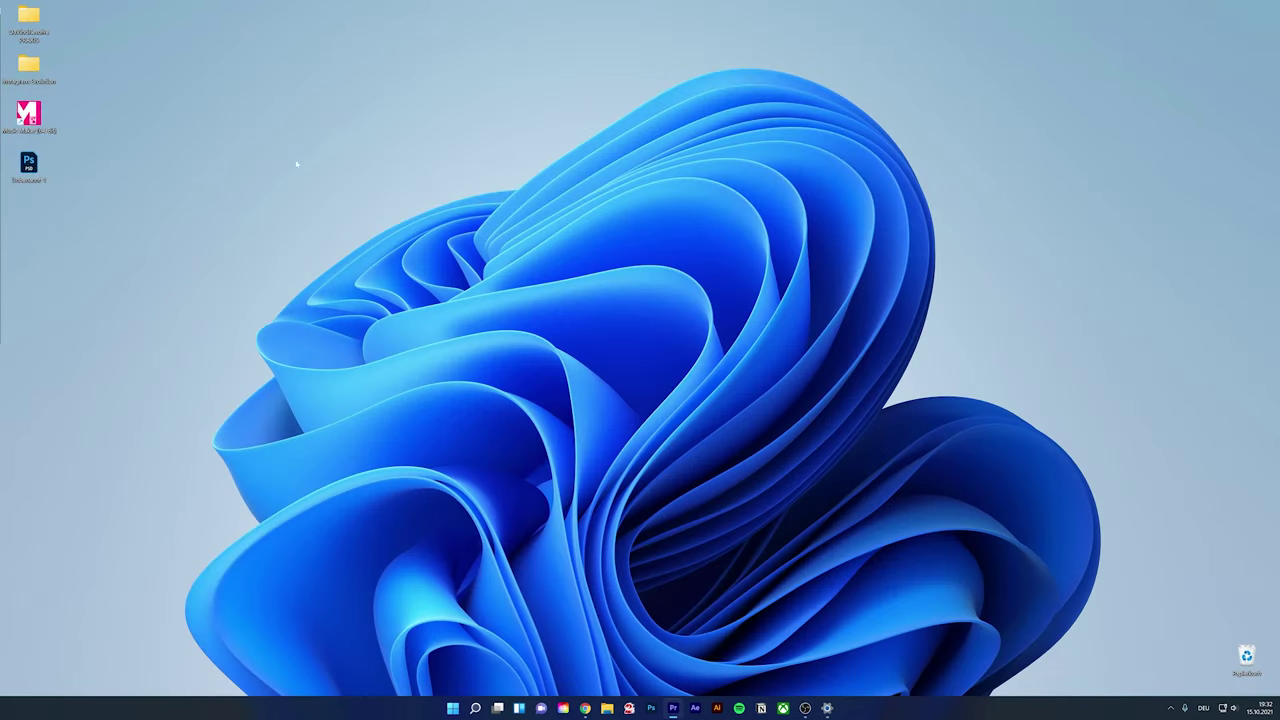
drag(161, 281, 200, 194)
drag(106, 257, 190, 133)
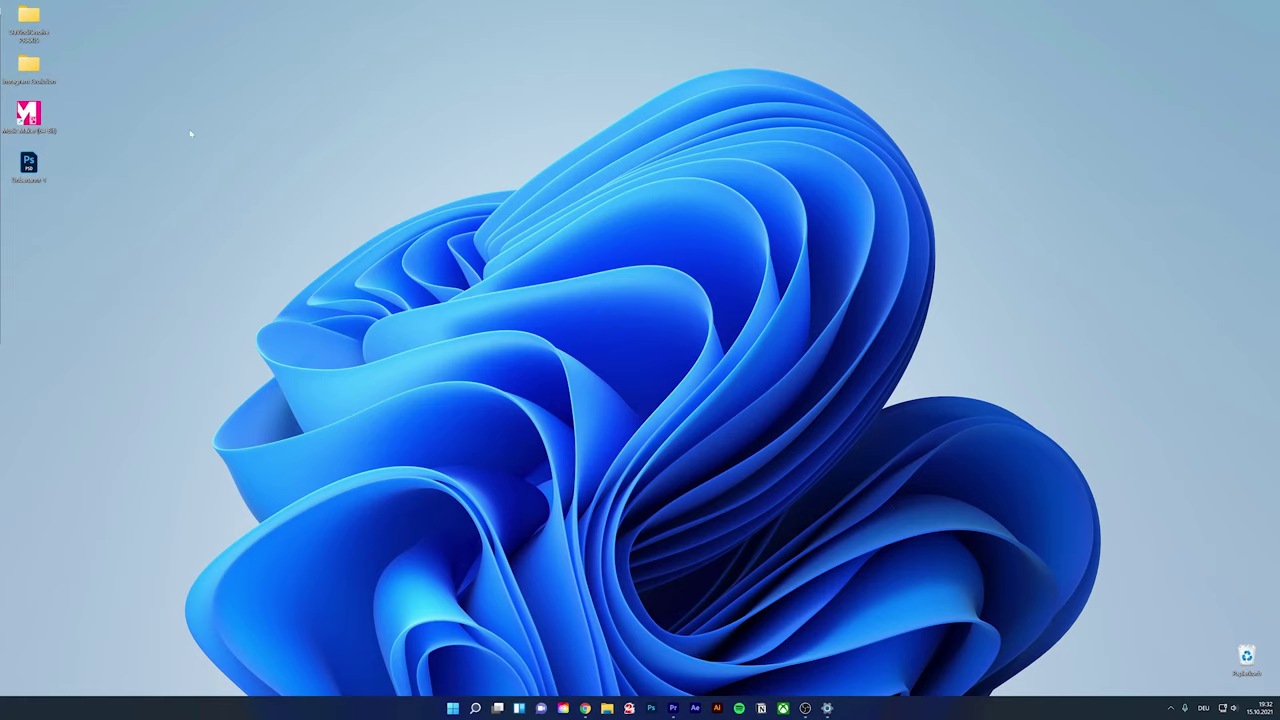
right_click(372, 182)
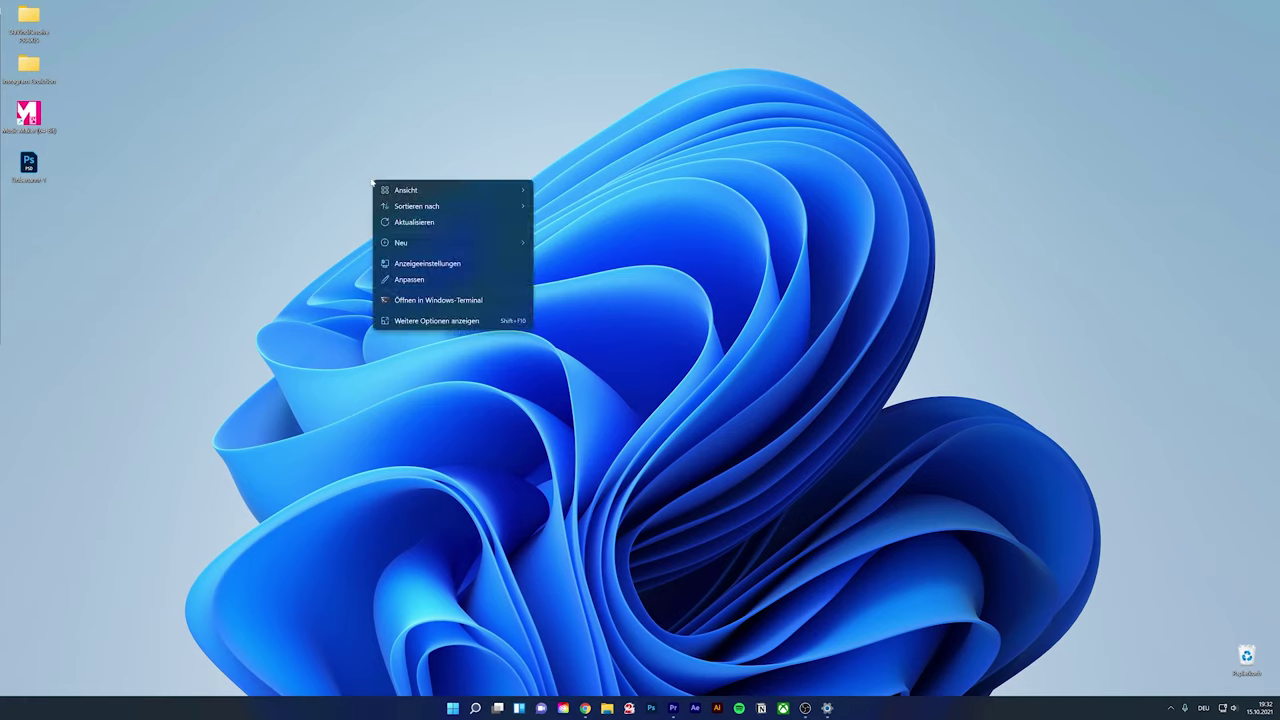
click(418, 285)
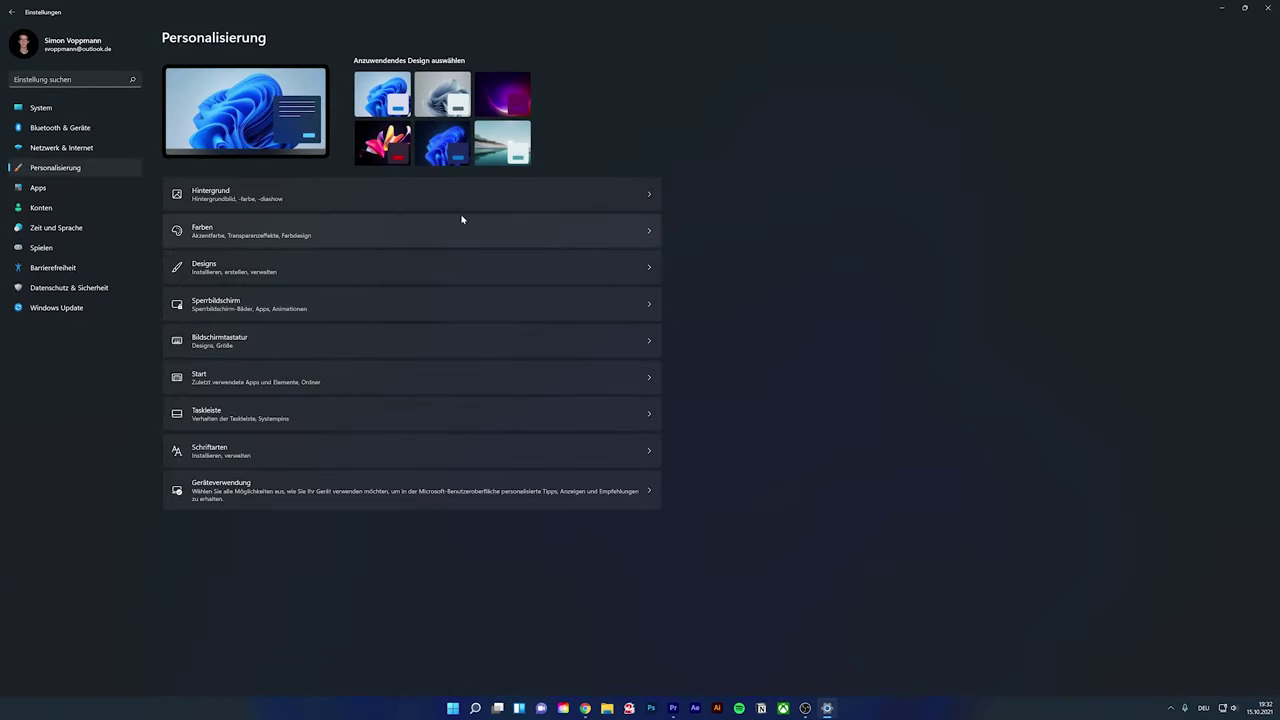
key(alt+Tab)
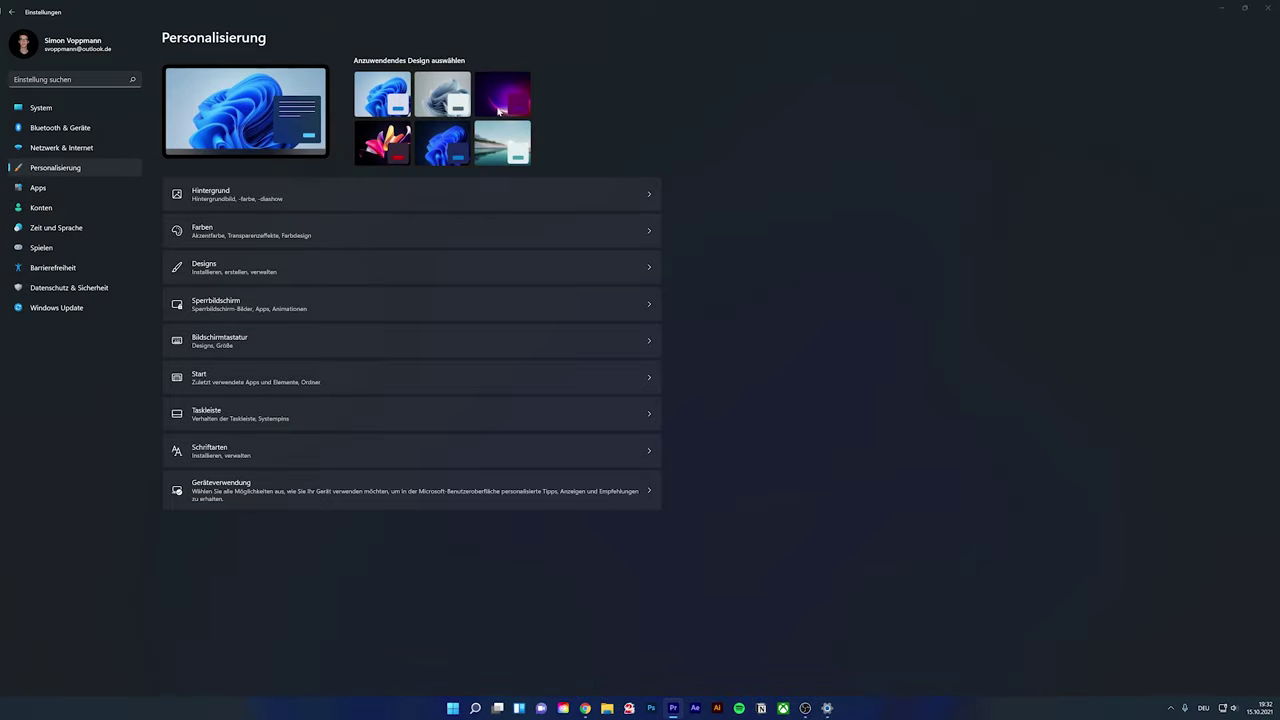
click(276, 199)
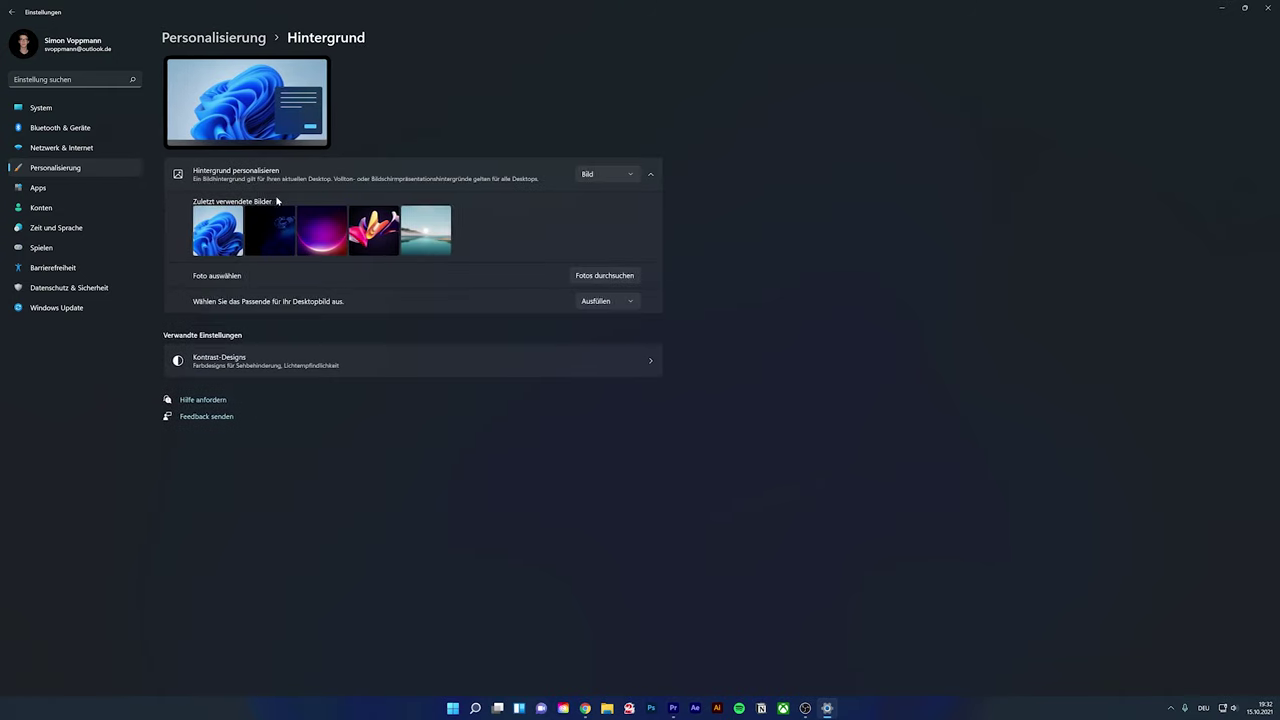
Restore and re-maximise Settings, then view the Bild background type list without changing it
double_click(367, 6)
click(711, 286)
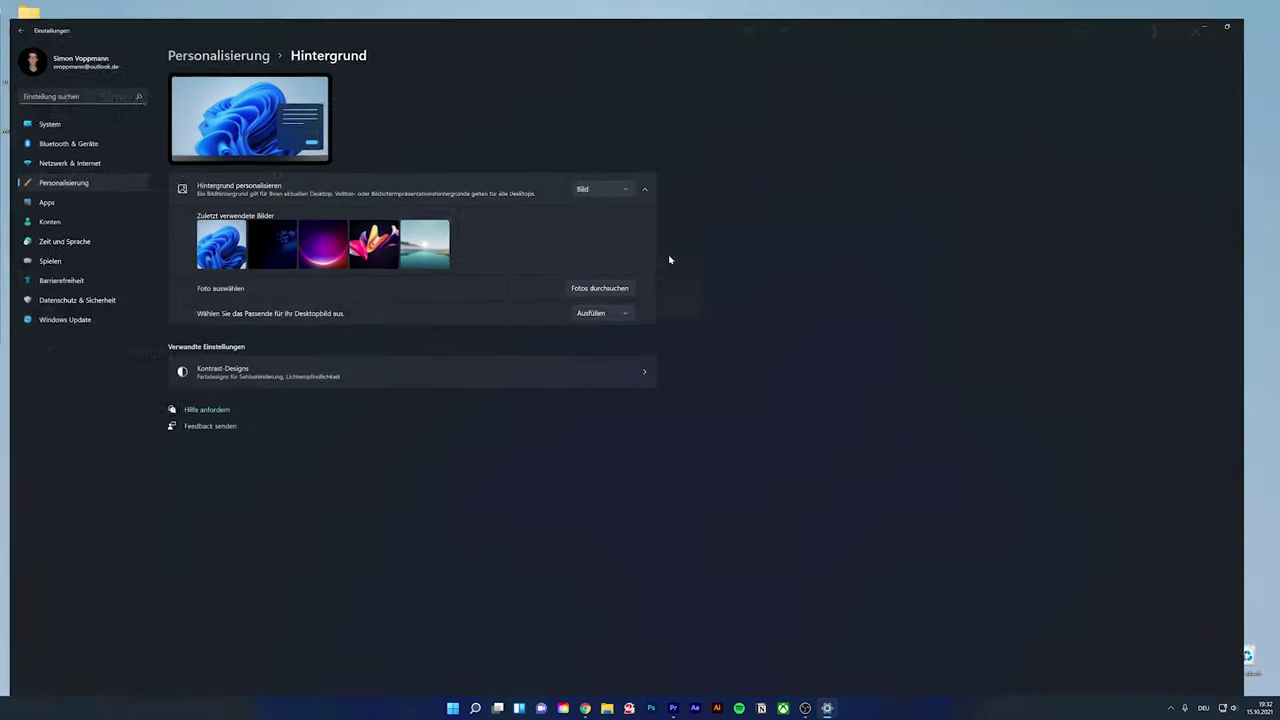
click(615, 175)
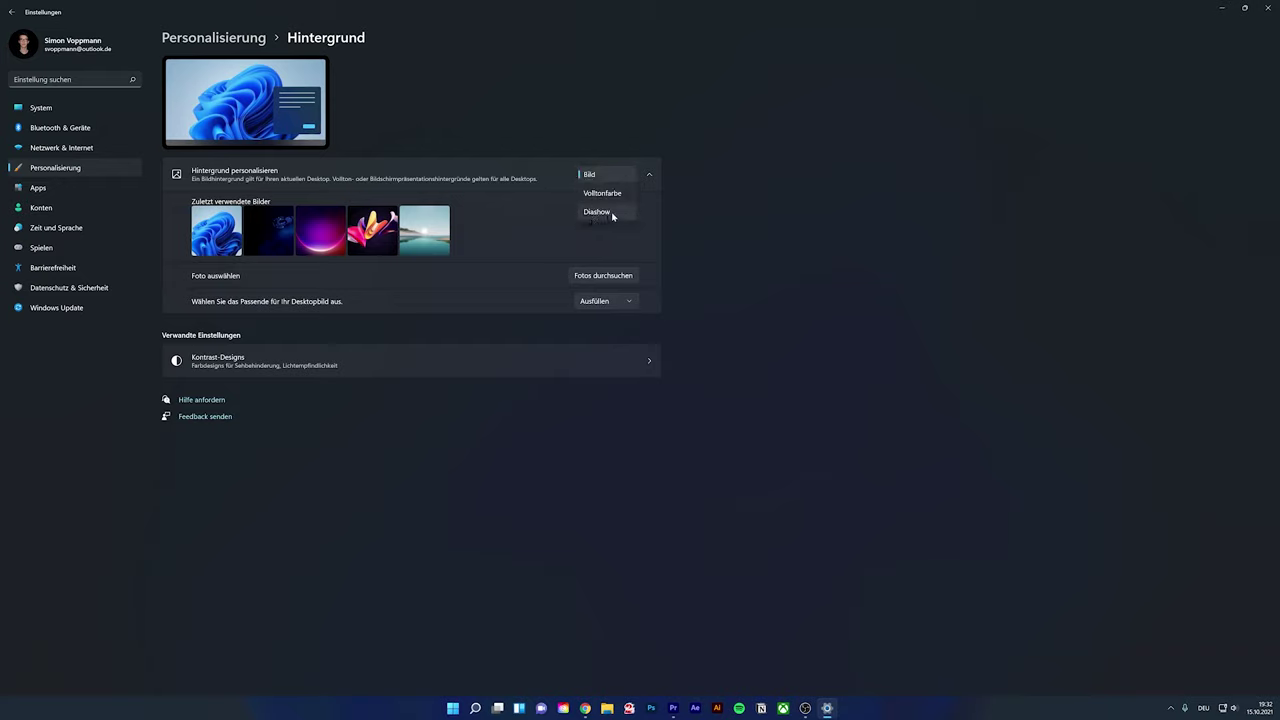
click(678, 310)
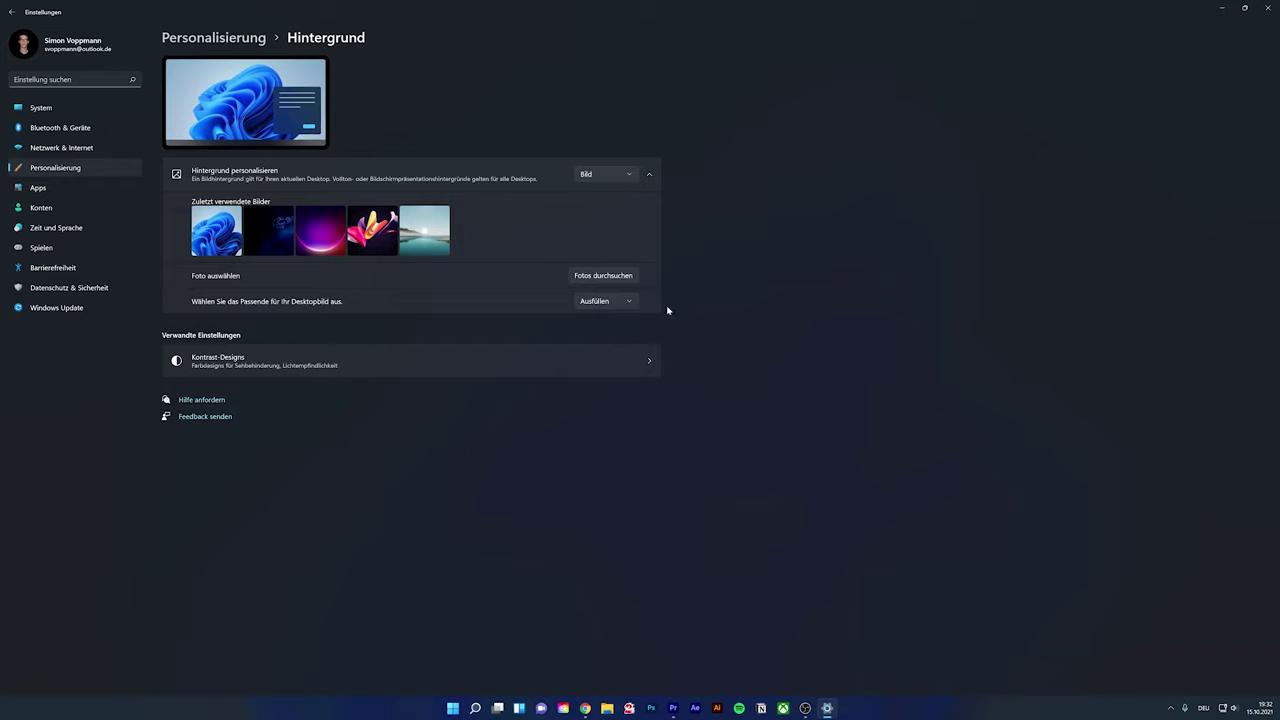
Keep the fit as Ausfüllen, then visit Kontrast-Designs and the Barrierefreiheit overview
click(631, 300)
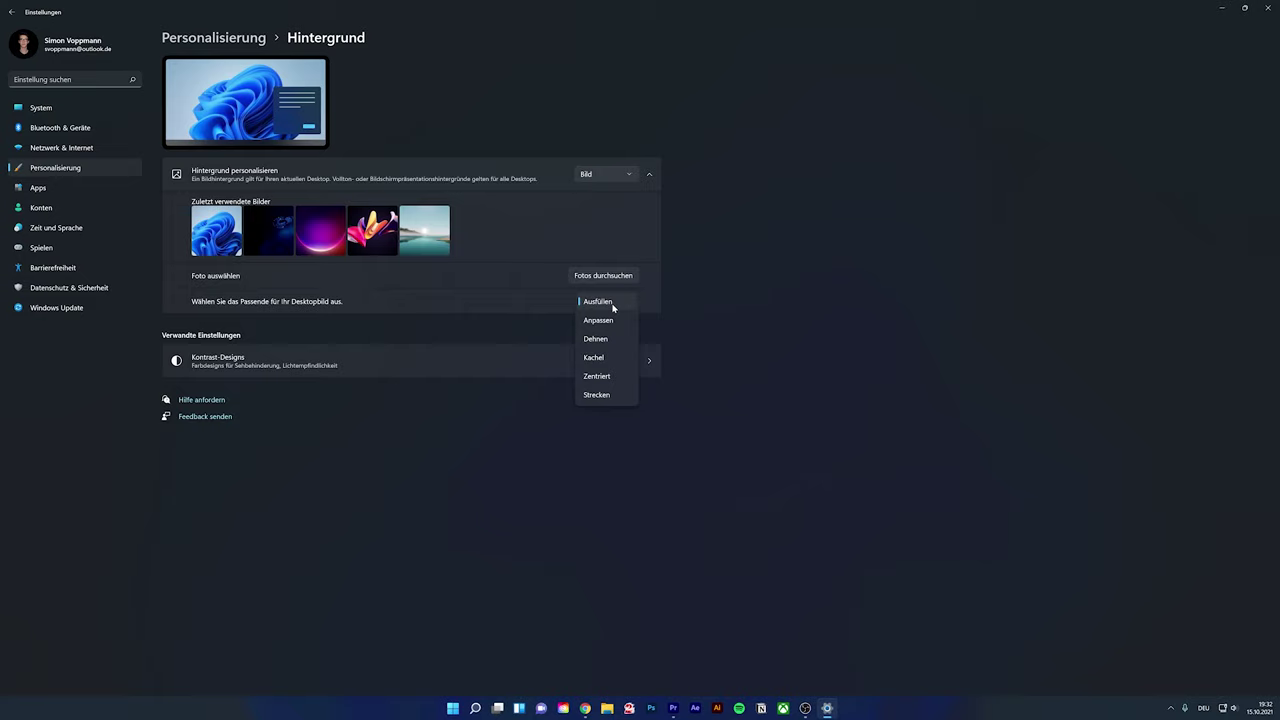
click(626, 302)
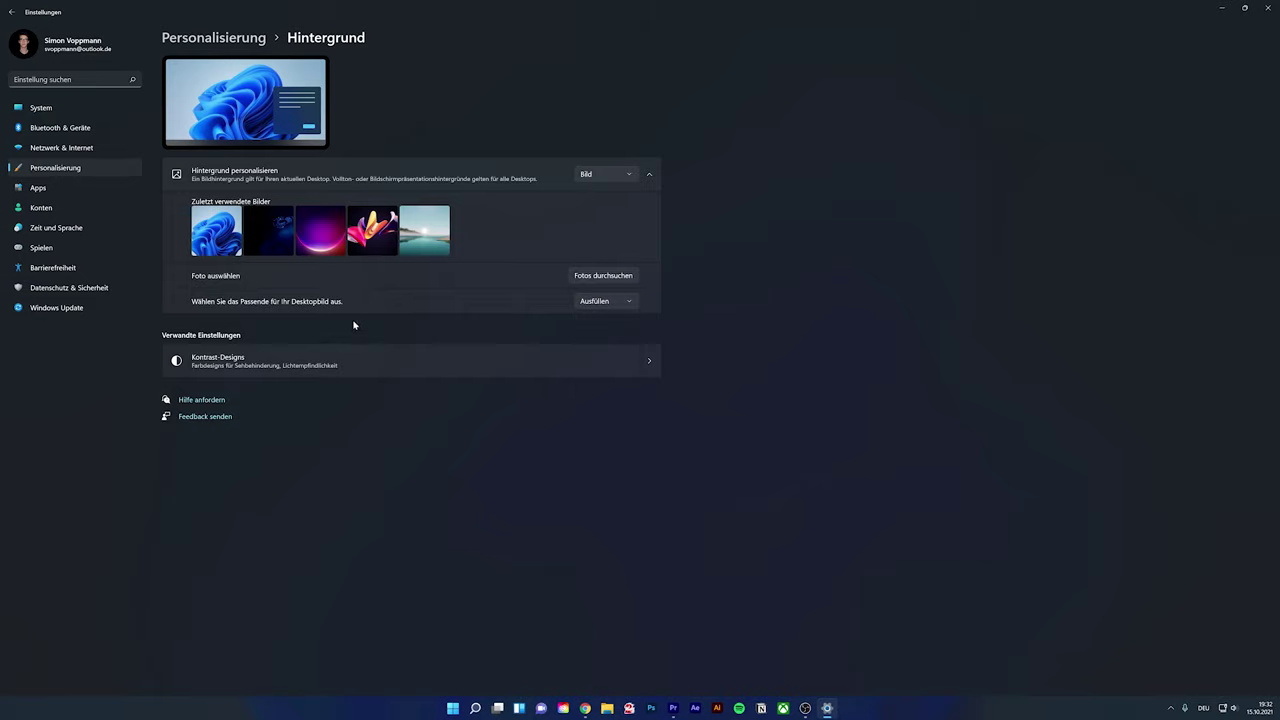
click(318, 372)
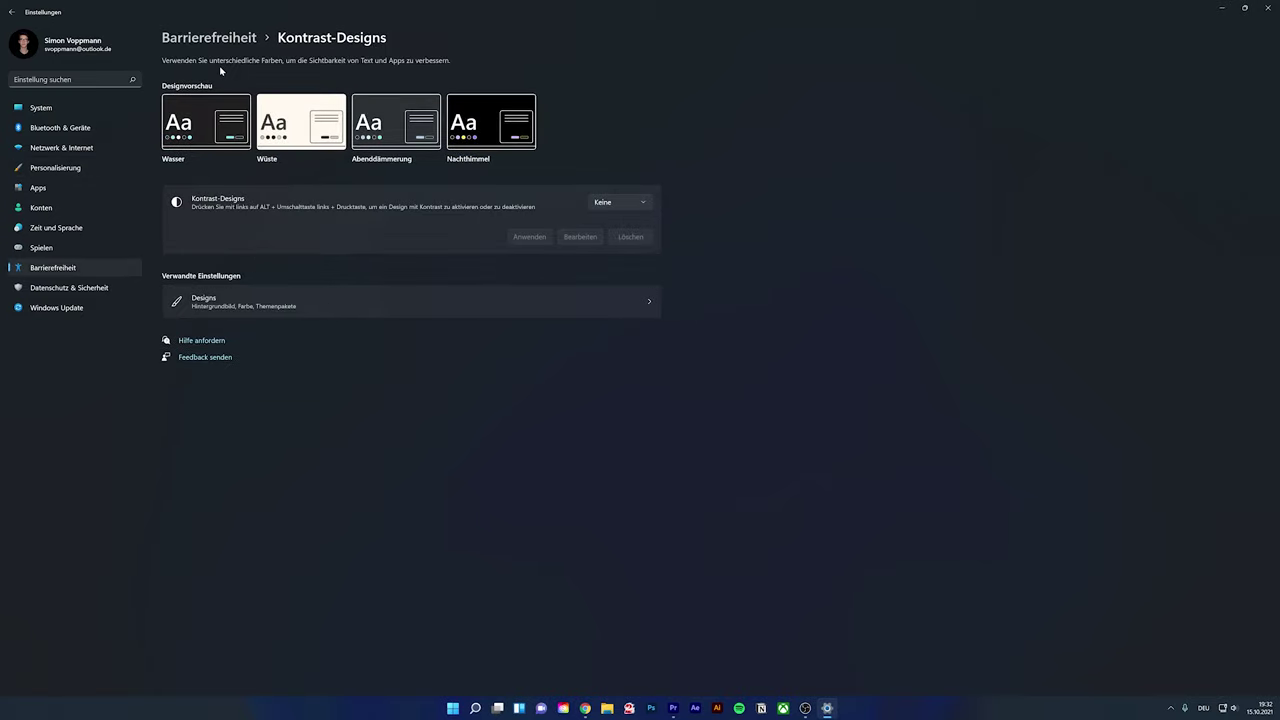
click(215, 40)
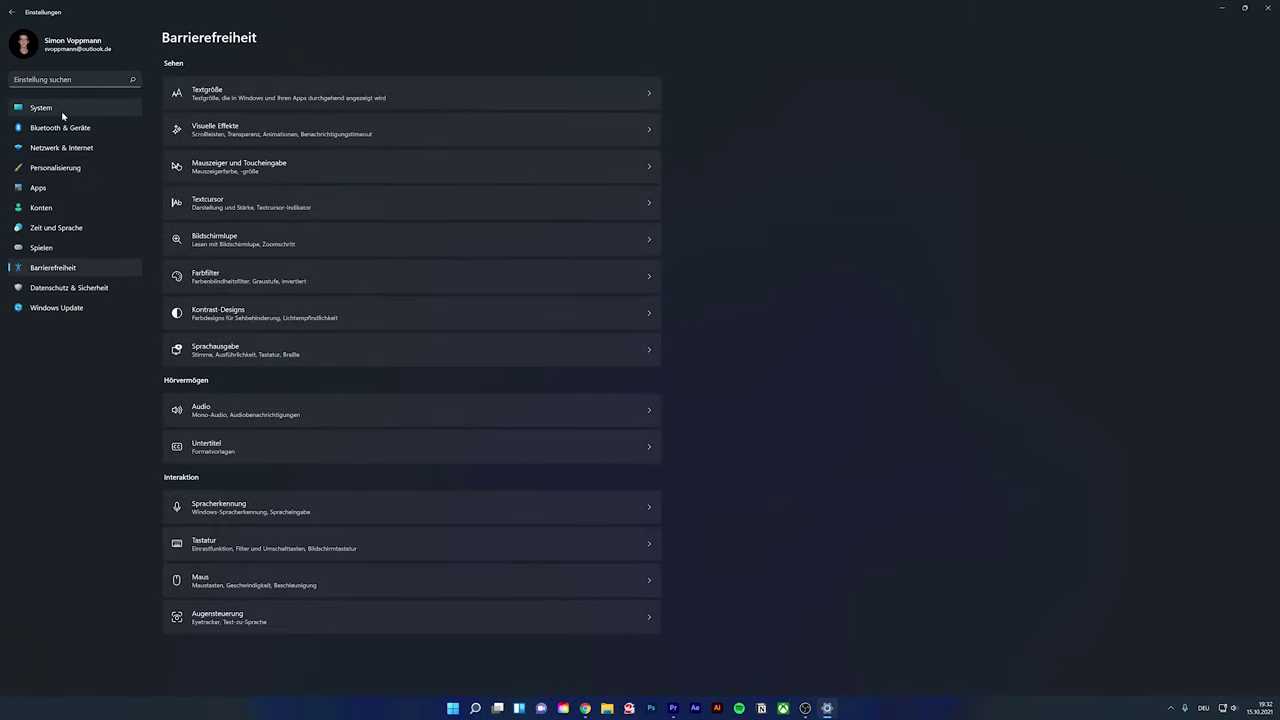
Review the Farben colour mode options, keeping Dunkel mode, then close Settings
click(92, 168)
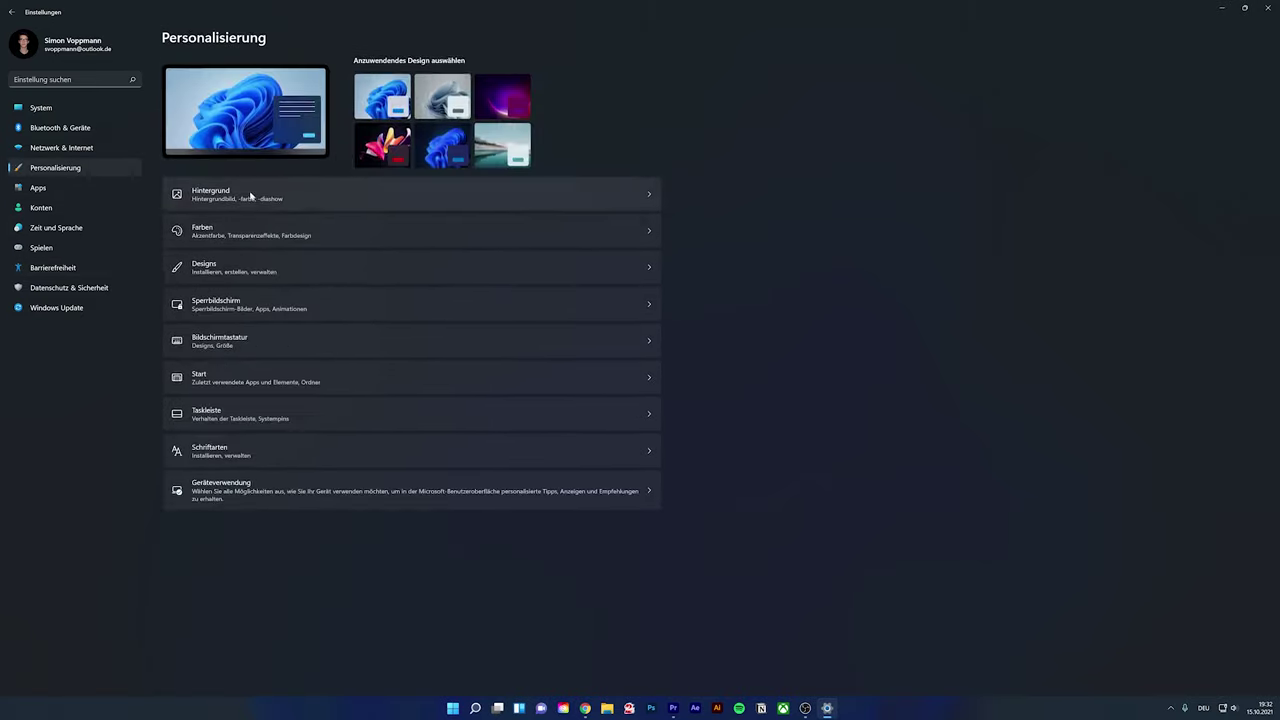
click(296, 233)
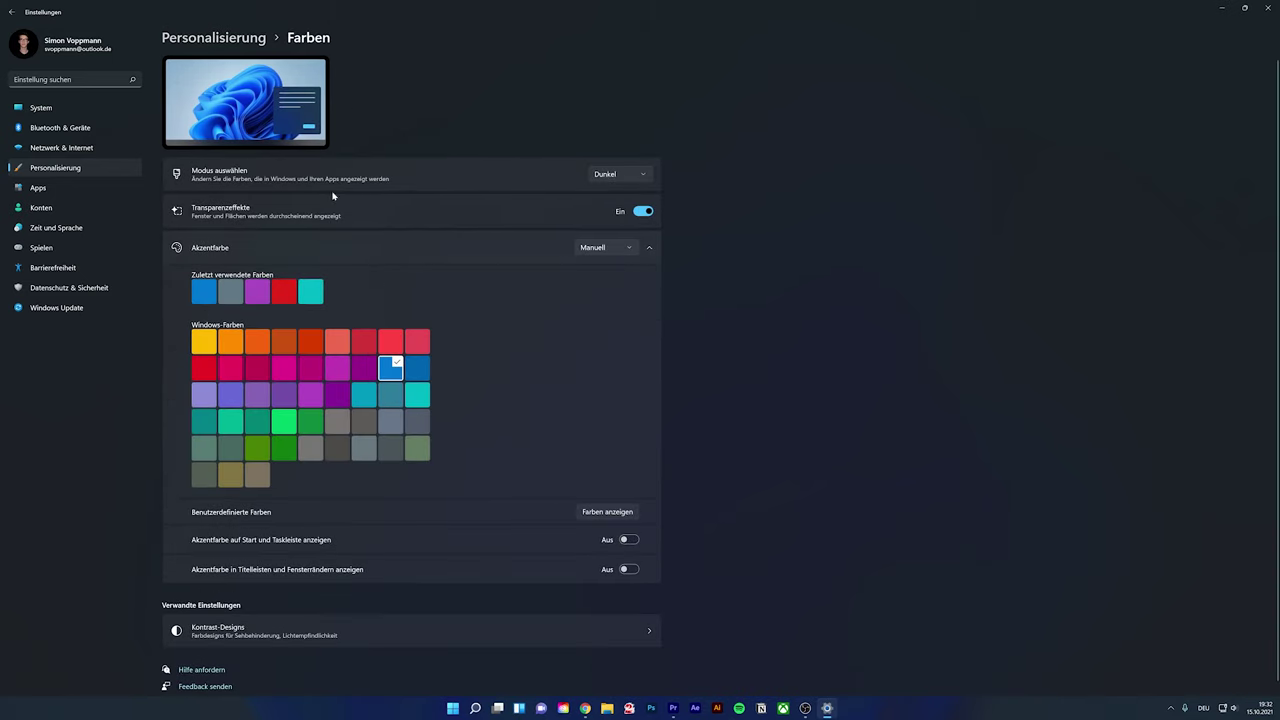
click(632, 179)
click(632, 179)
click(214, 42)
click(1262, 7)
Open display settings from the desktop, align display 3 with display 1, and toggle night light on and off
right_click(548, 340)
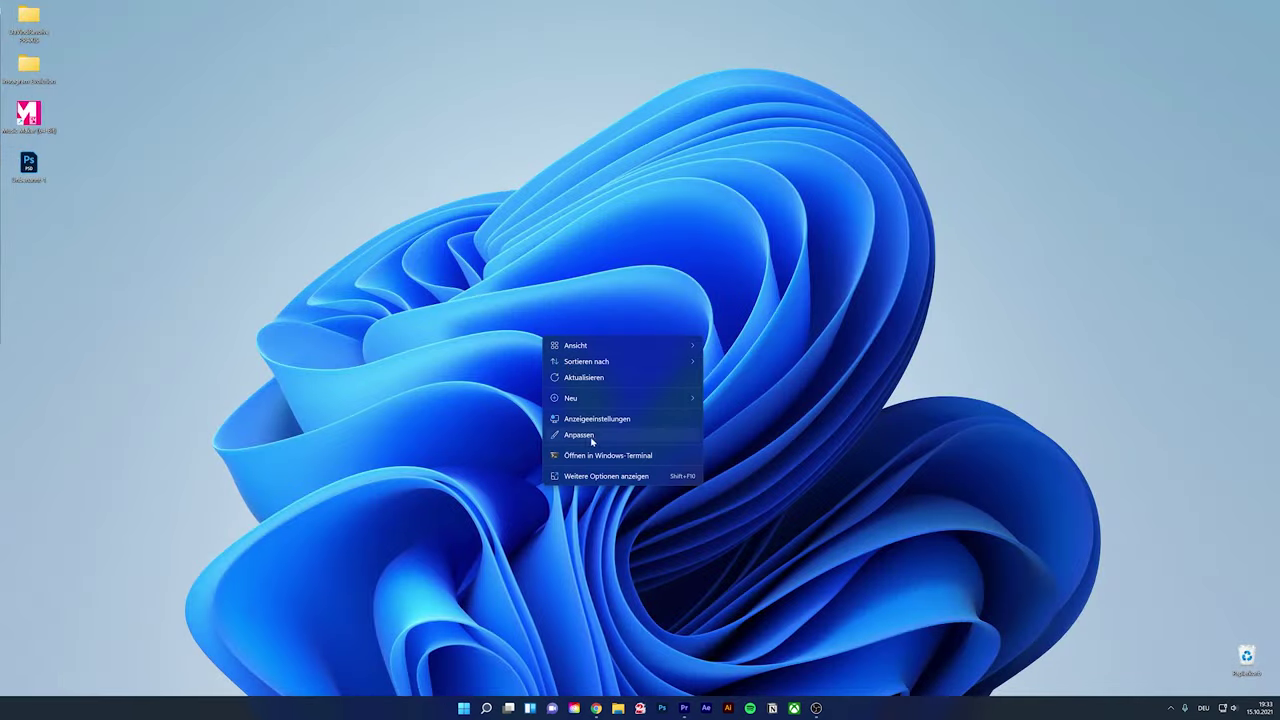
click(600, 420)
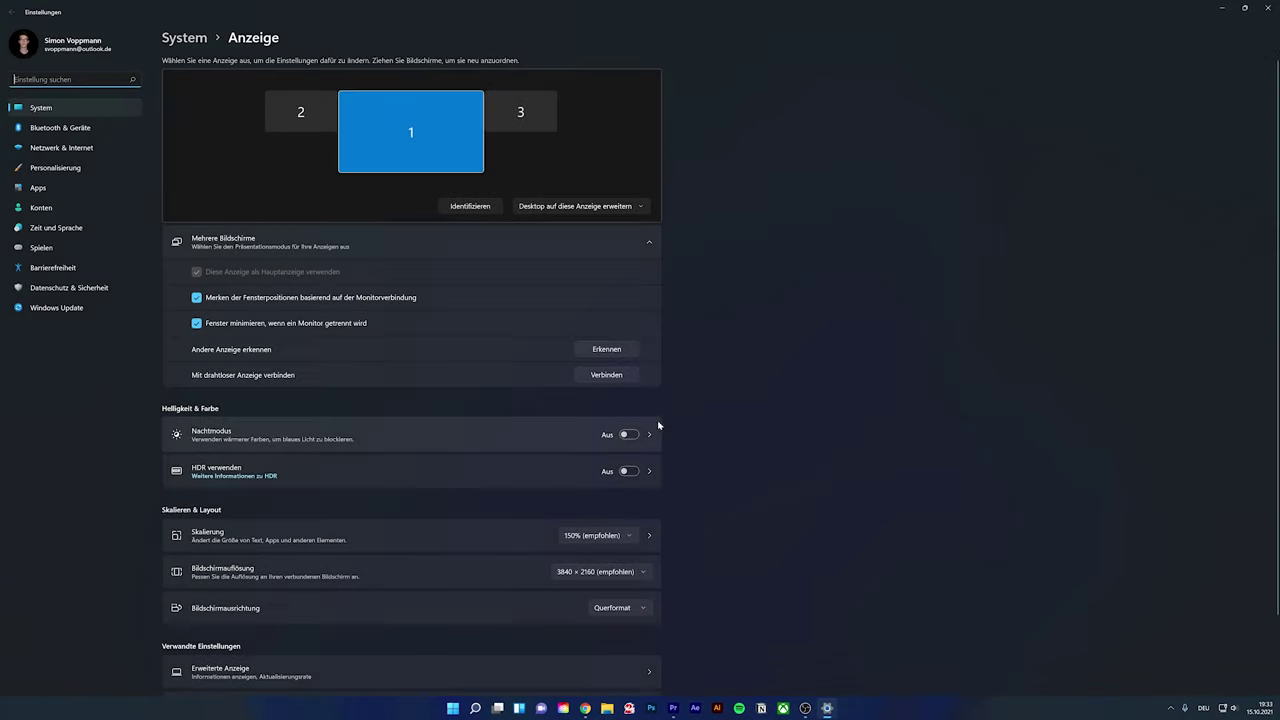
click(536, 120)
drag(538, 118, 540, 114)
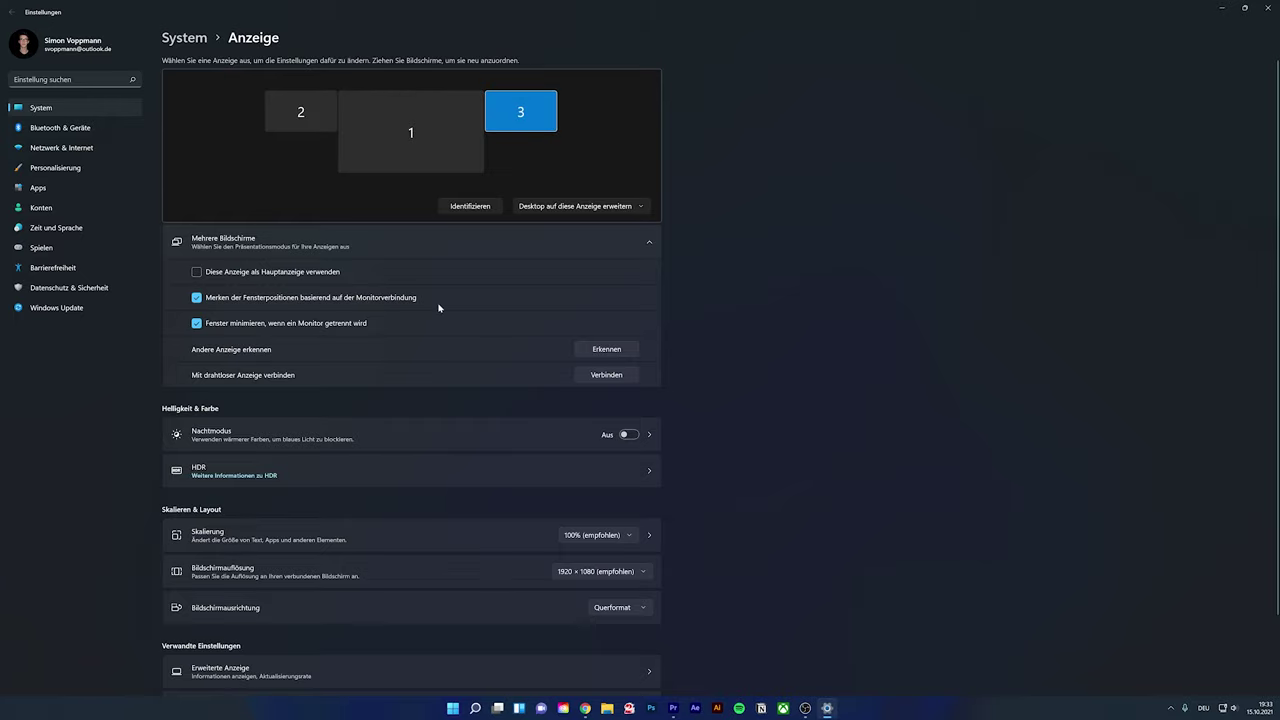
click(630, 435)
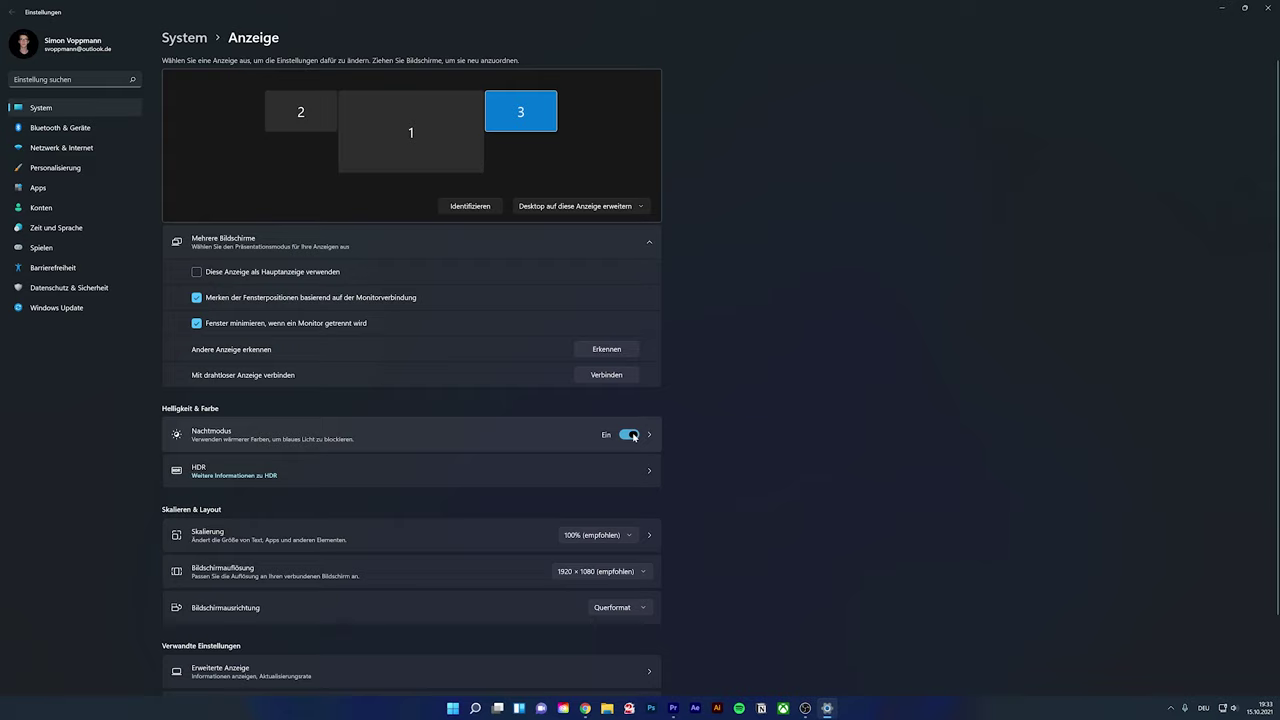
click(633, 436)
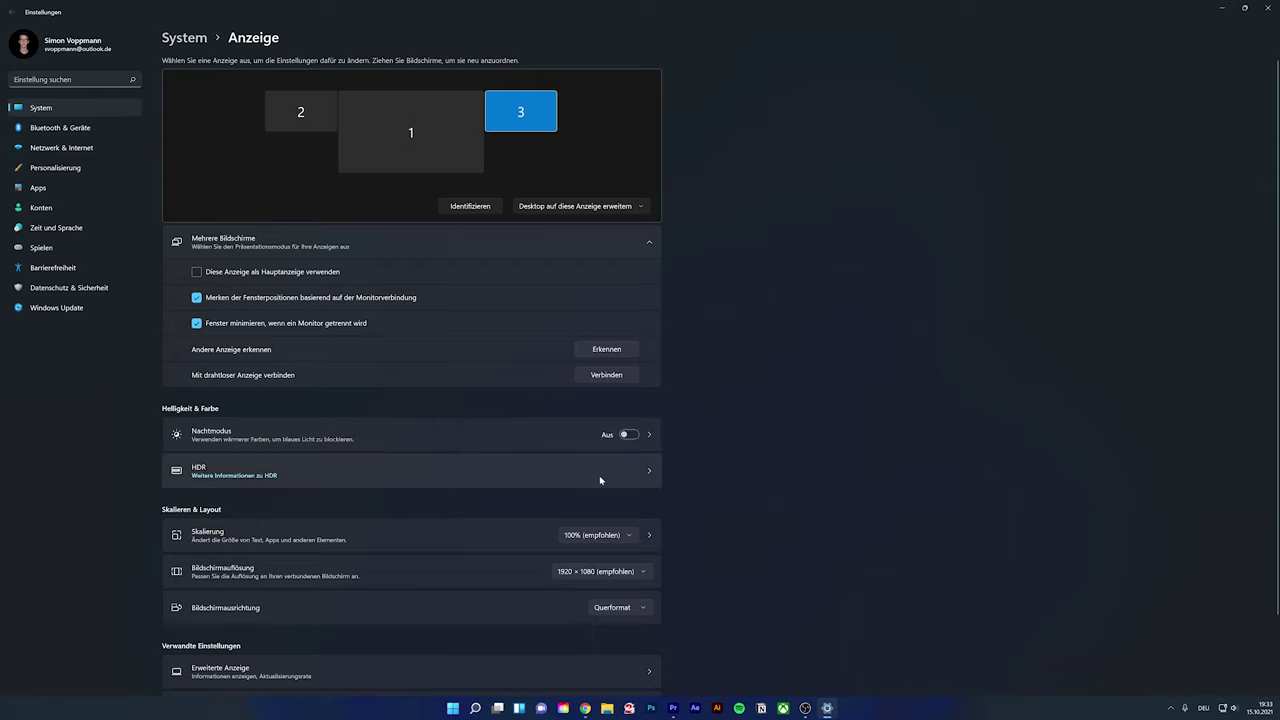
Try 125% scaling on display 3, then set it back to 100%
scroll(600, 481, down, 2)
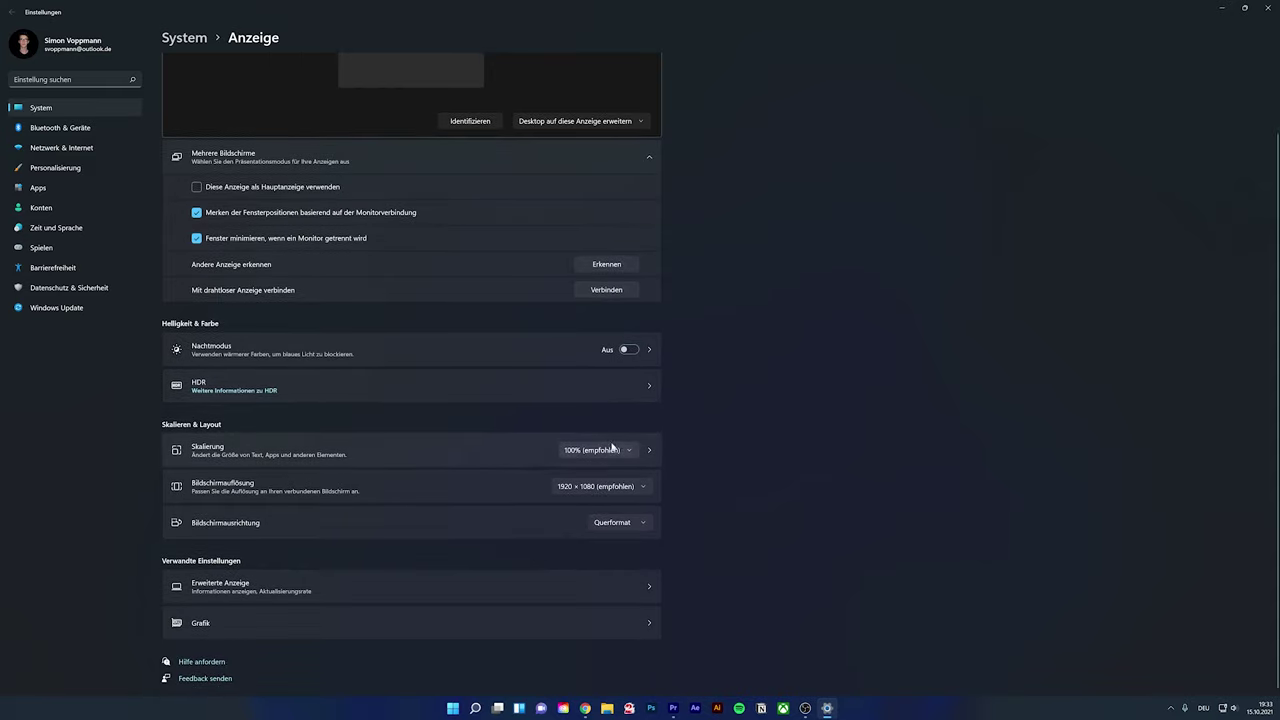
click(605, 457)
click(600, 470)
click(614, 453)
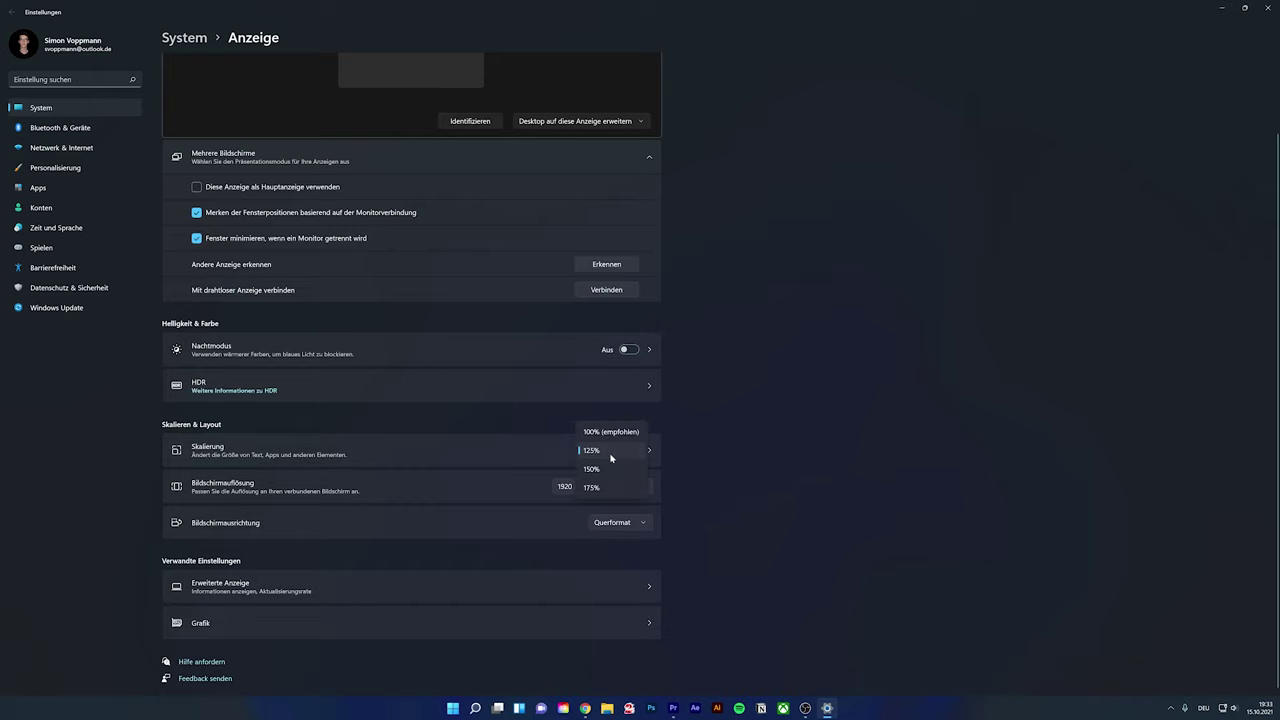
click(606, 429)
Set display 1's scaling to 175%, then return it to the recommended 150%
click(425, 135)
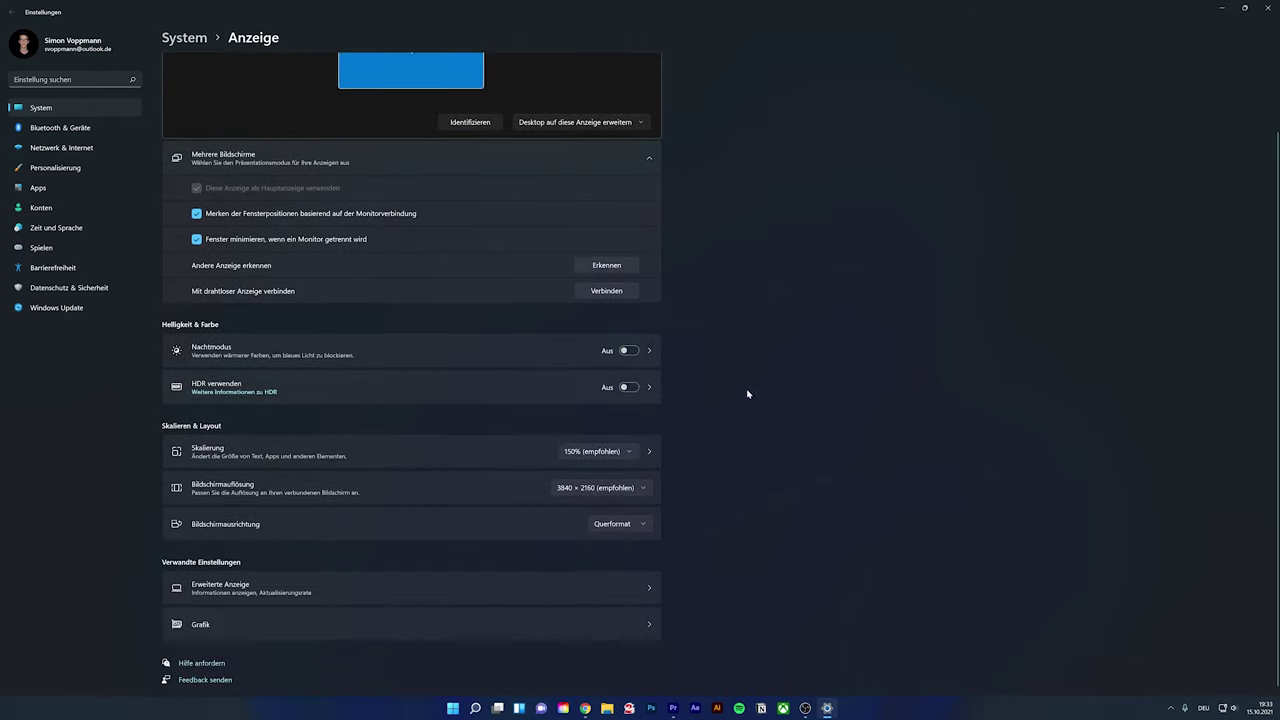
click(598, 451)
click(596, 470)
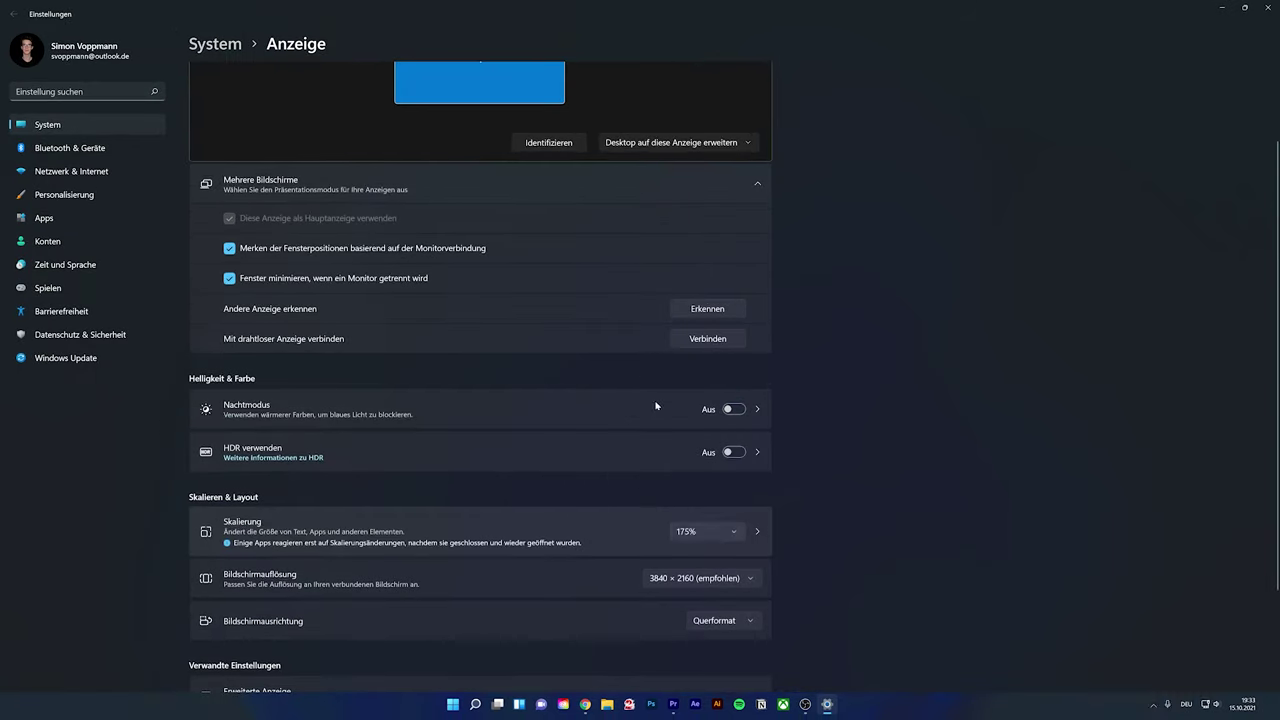
click(701, 532)
click(712, 510)
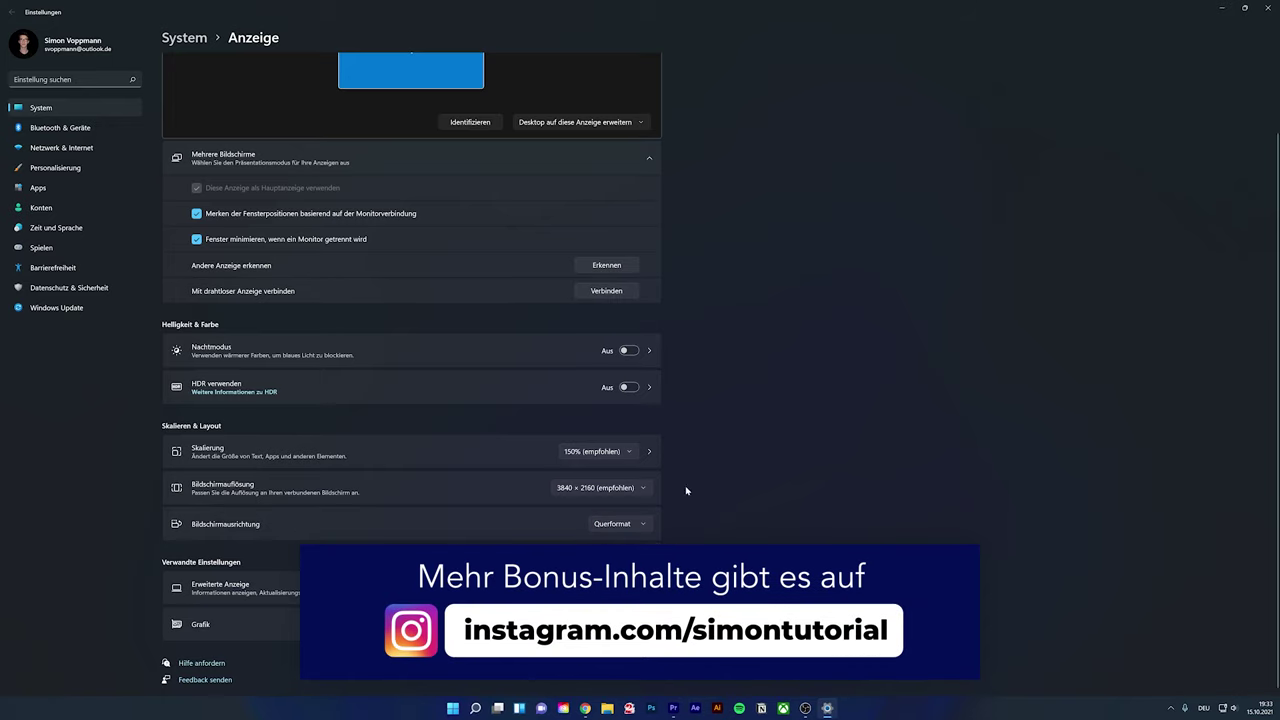
Check the screen resolution choices without changing them, then open the widgets board
click(619, 489)
click(820, 486)
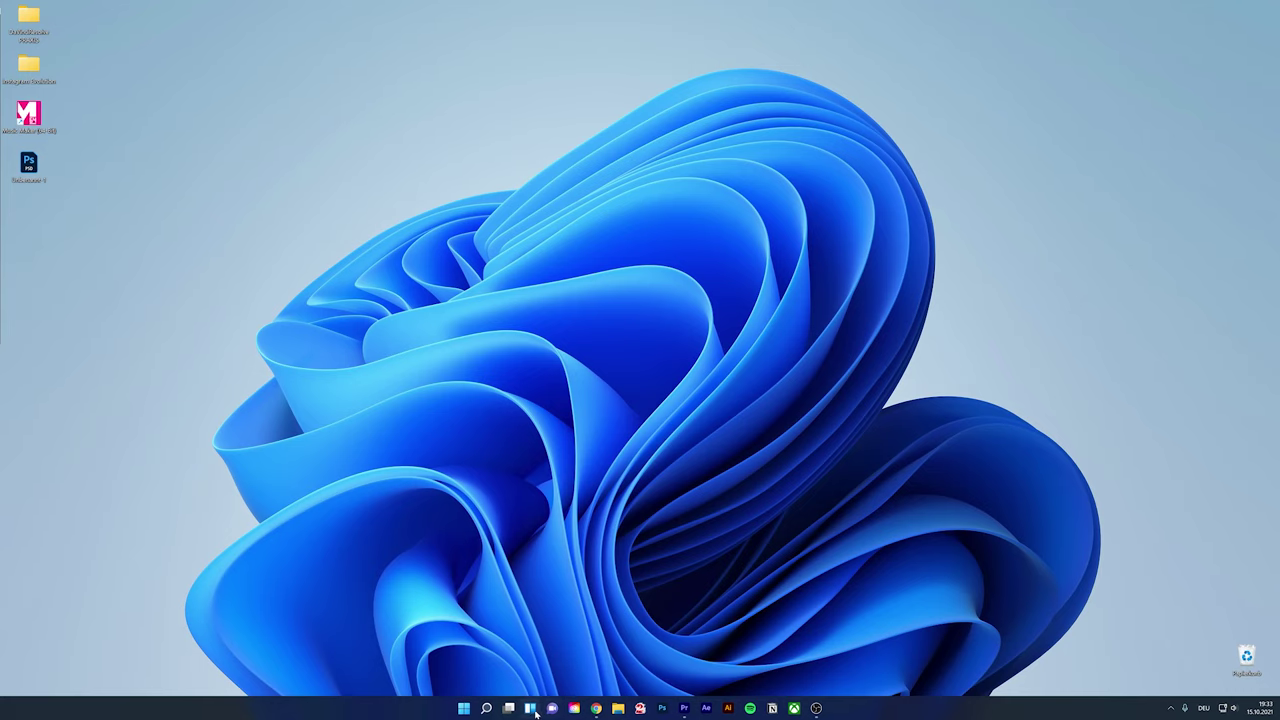
click(530, 708)
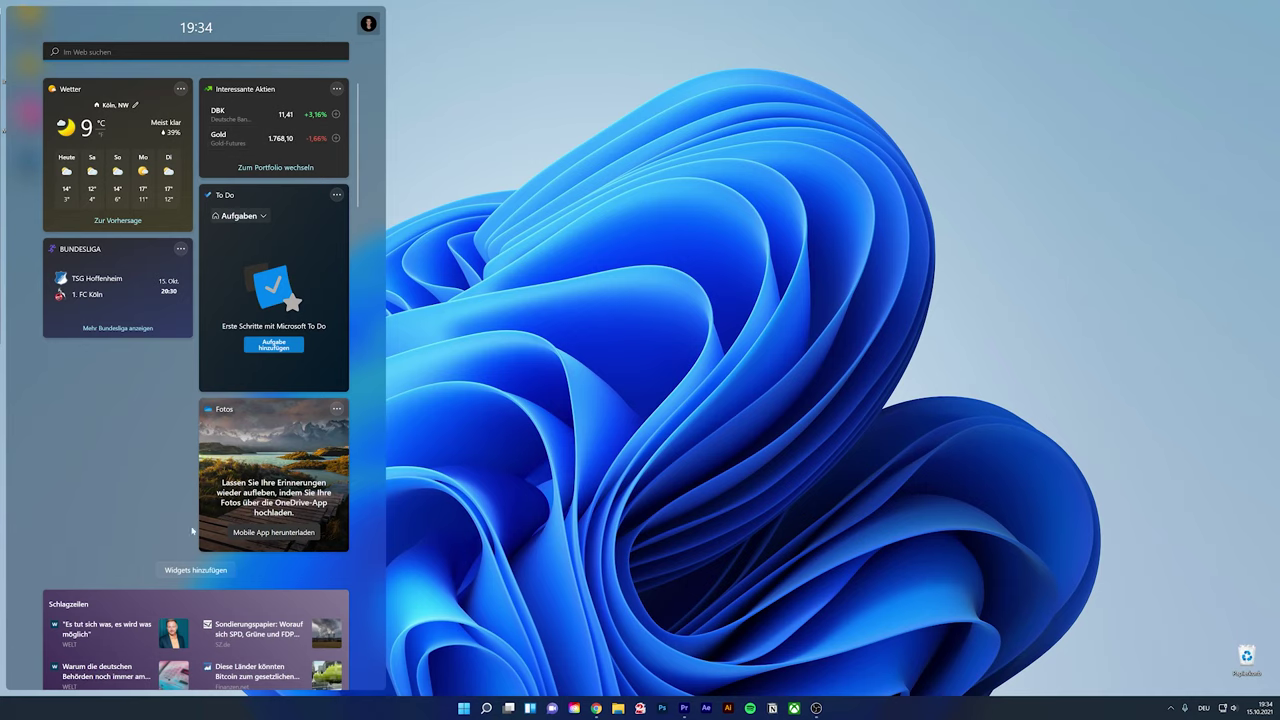
Add the Unterhaltung and E-Sports widgets to the board
click(202, 572)
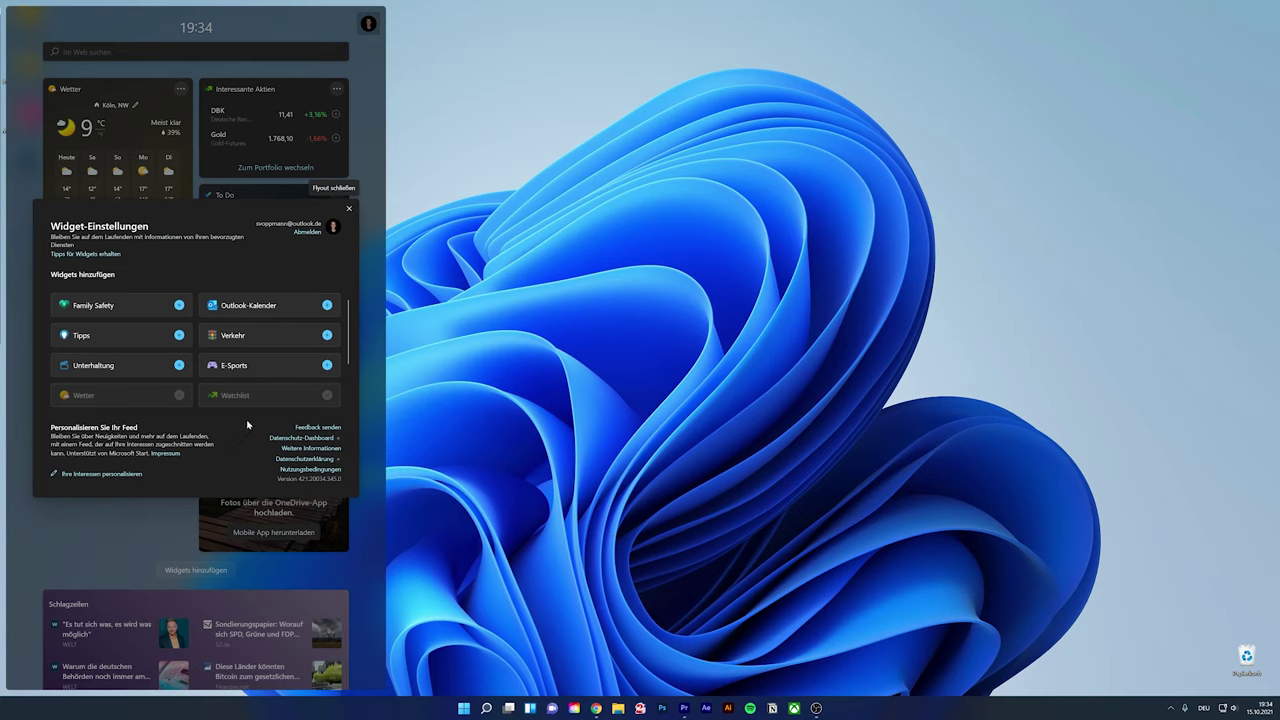
click(180, 366)
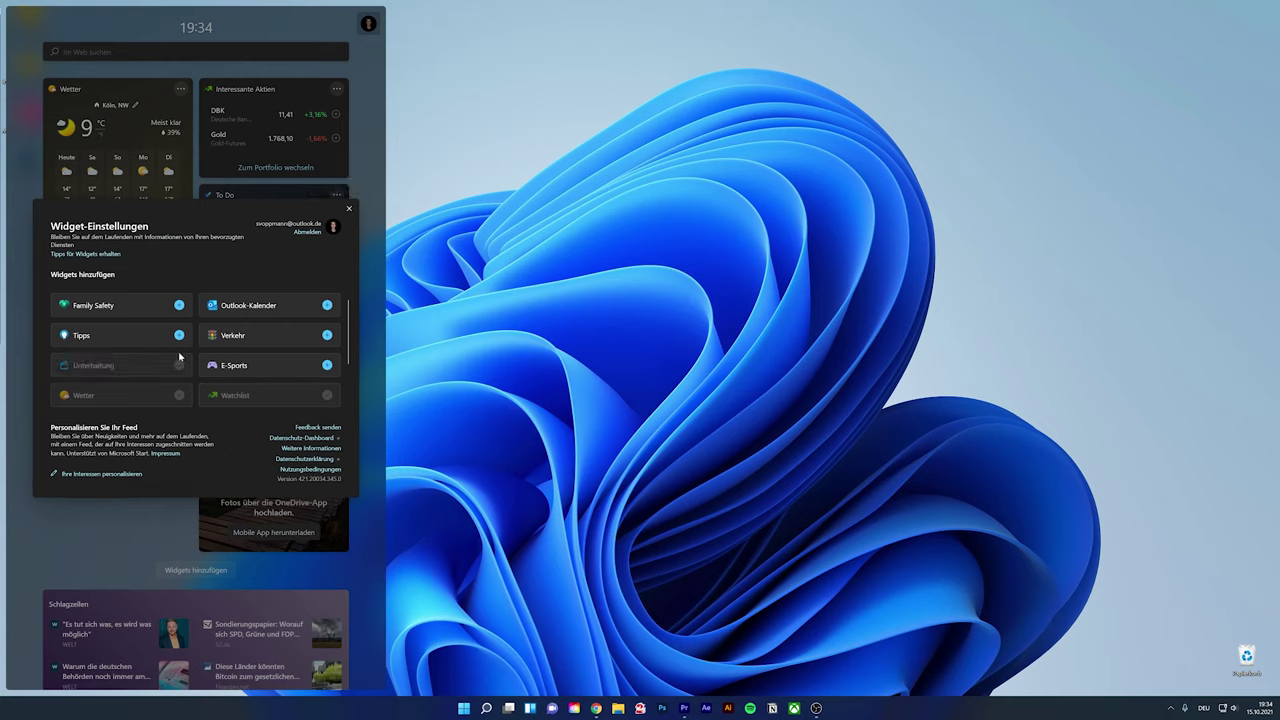
click(327, 365)
click(349, 209)
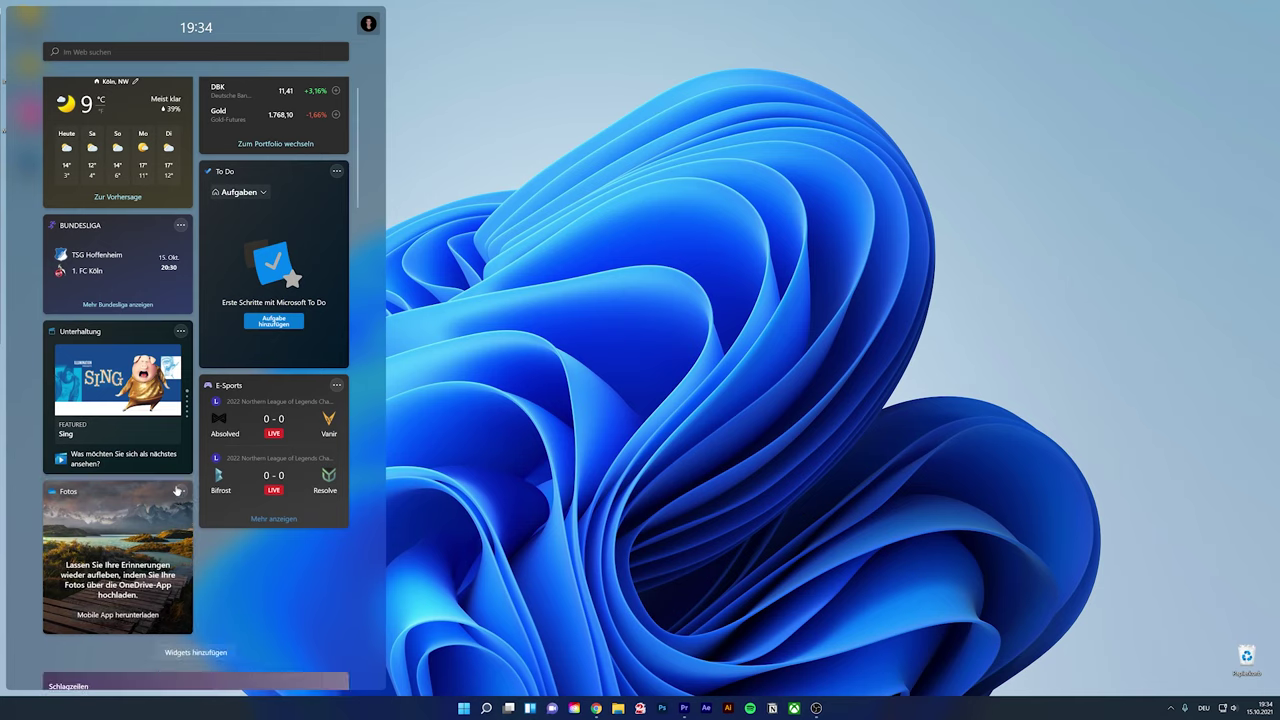
Remove the Fotos widget and try E-Sports at large size before shrinking it back
click(180, 491)
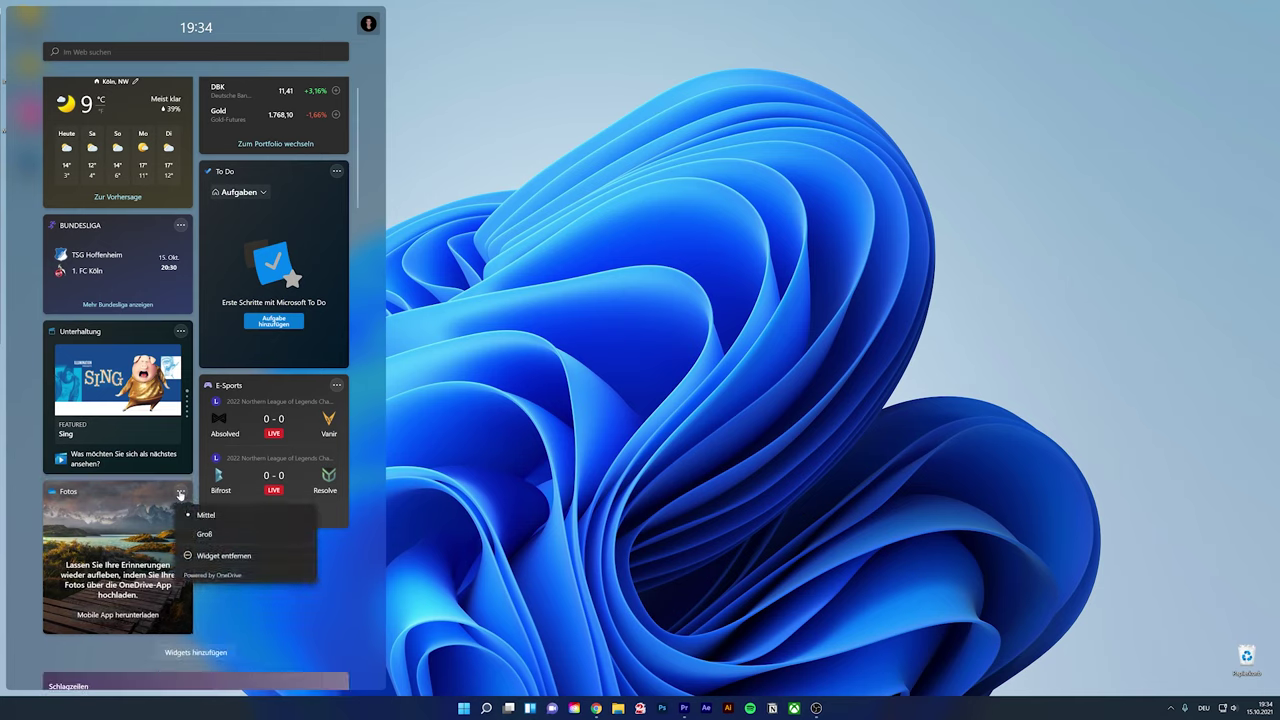
click(222, 557)
click(336, 385)
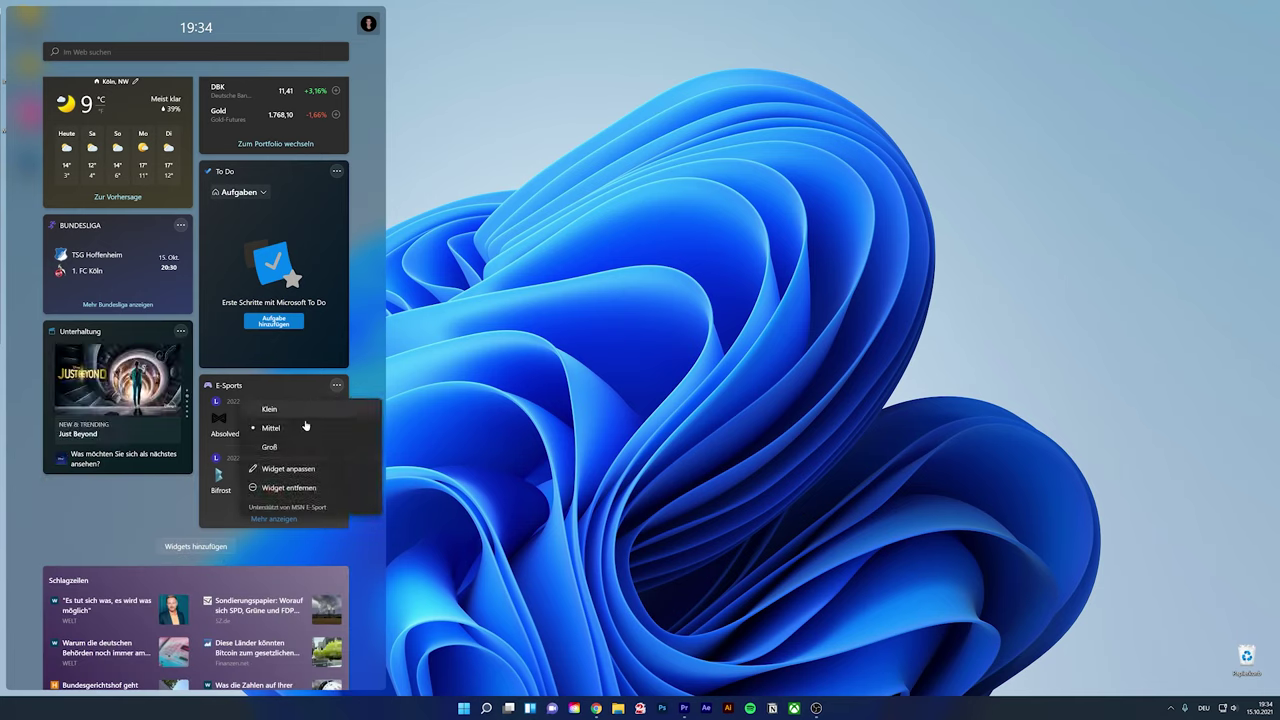
click(286, 446)
click(336, 385)
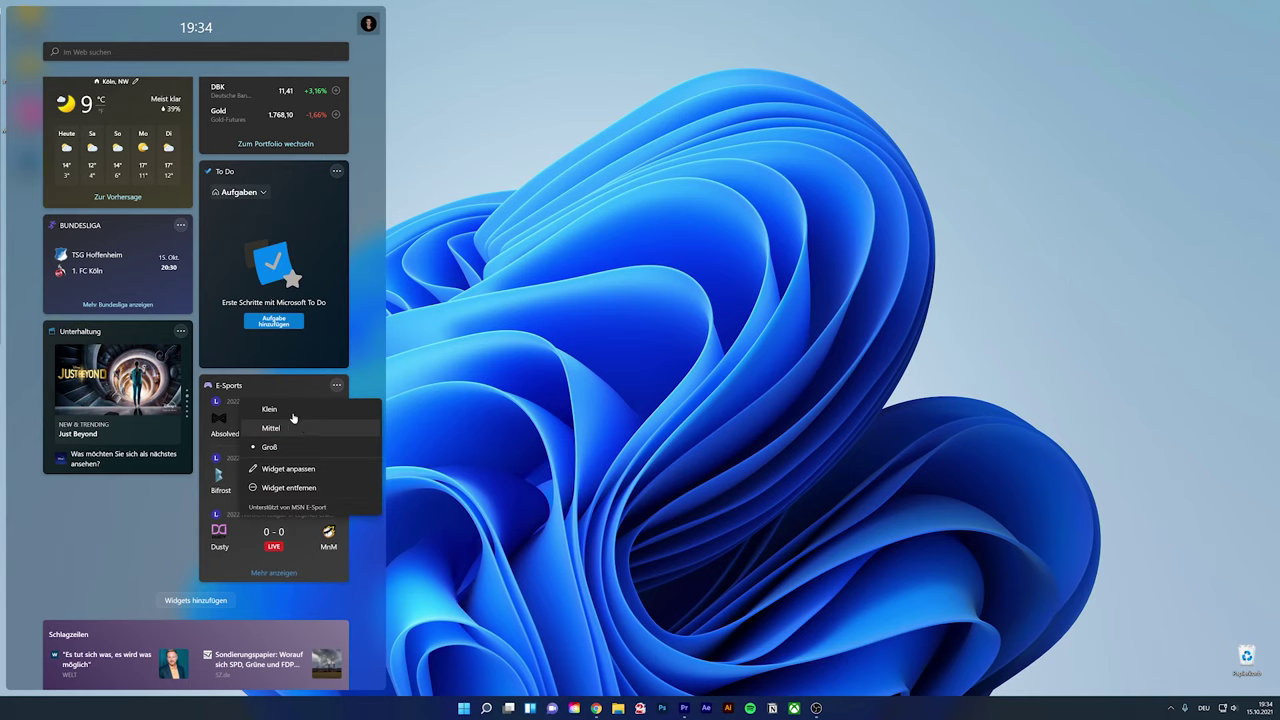
click(296, 428)
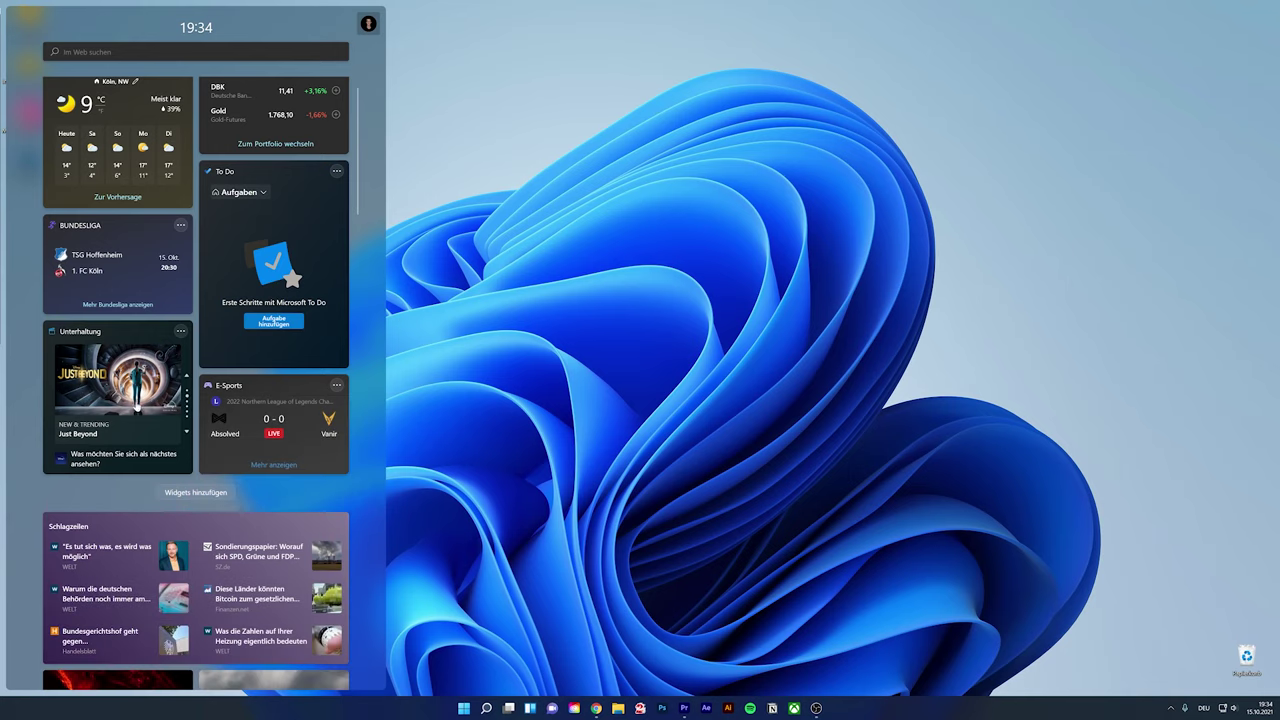
Mark the Keine Maske news article as not interesting, then close the widgets board
scroll(140, 408, down, 2)
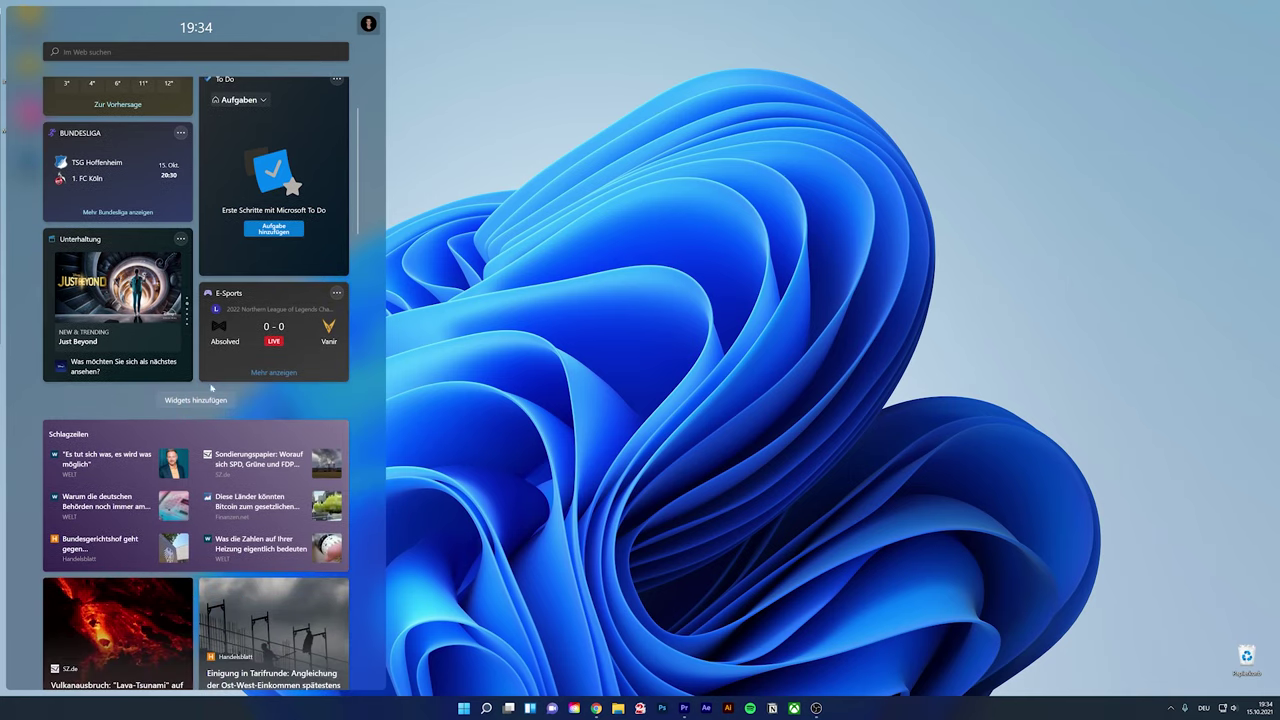
scroll(194, 370, down, 10)
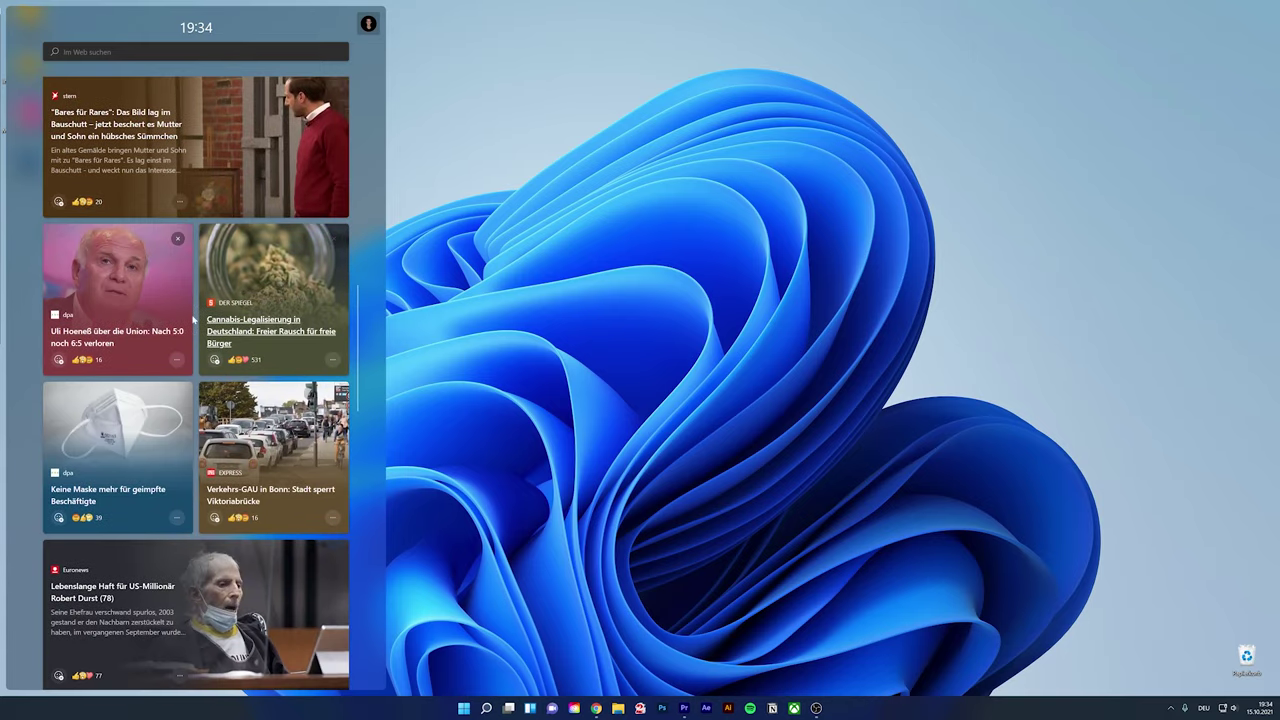
scroll(193, 318, down, 3)
scroll(150, 295, up, 1)
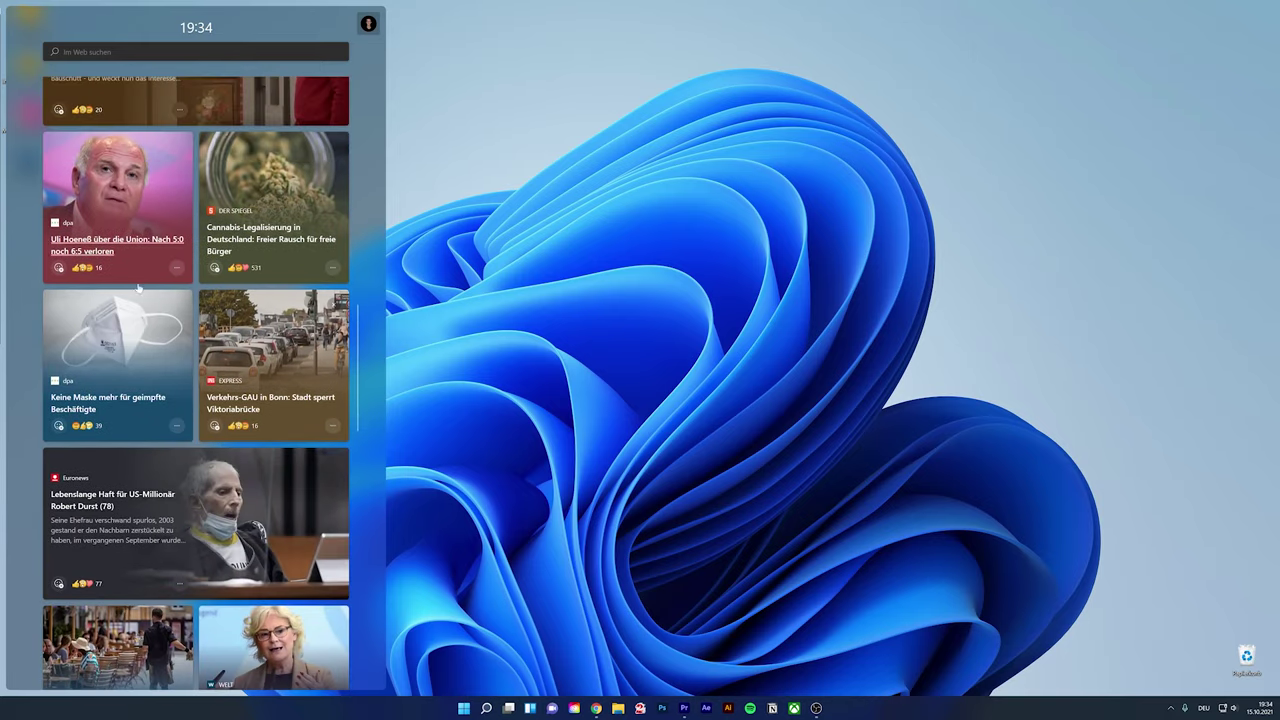
click(176, 303)
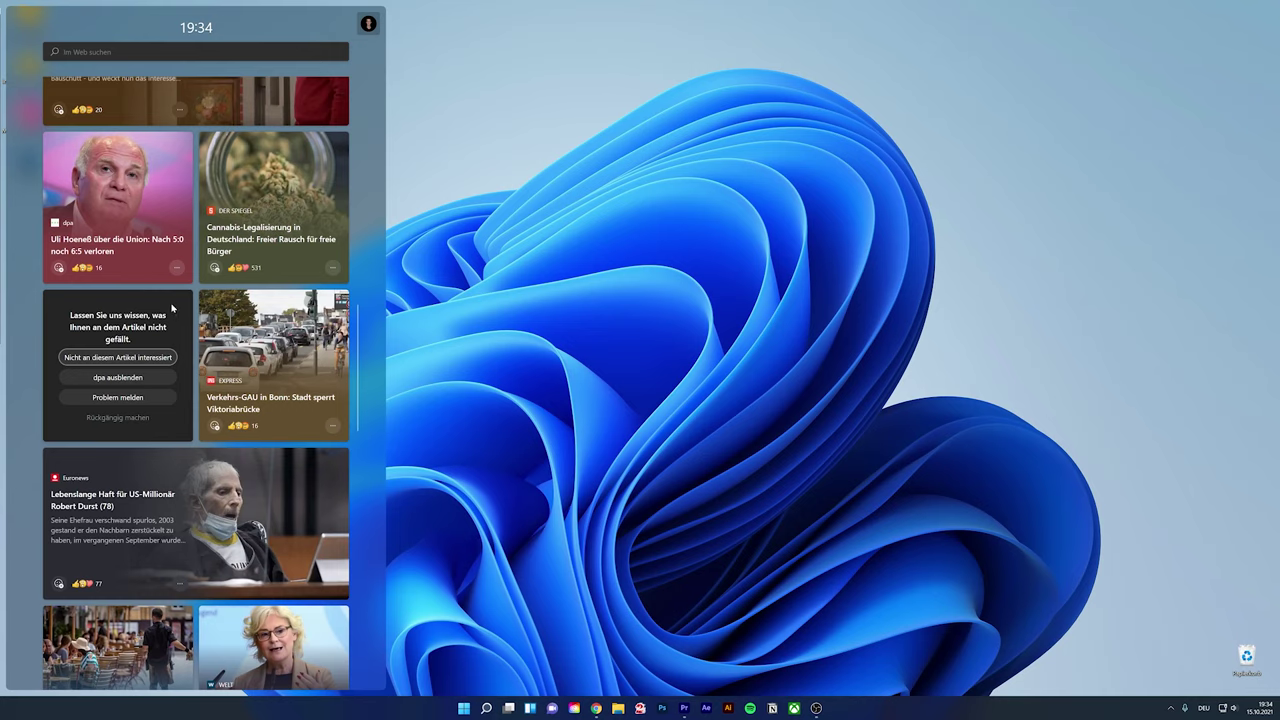
click(139, 358)
scroll(287, 455, down, 3)
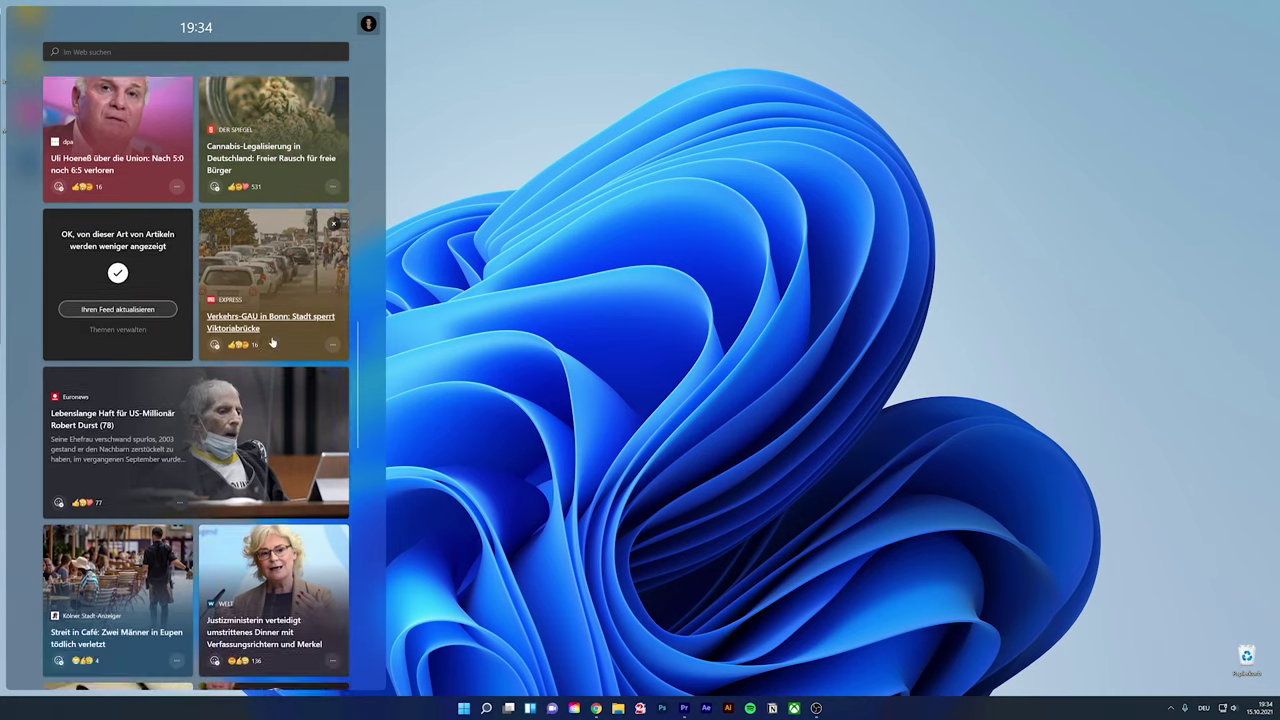
scroll(287, 455, up, 10)
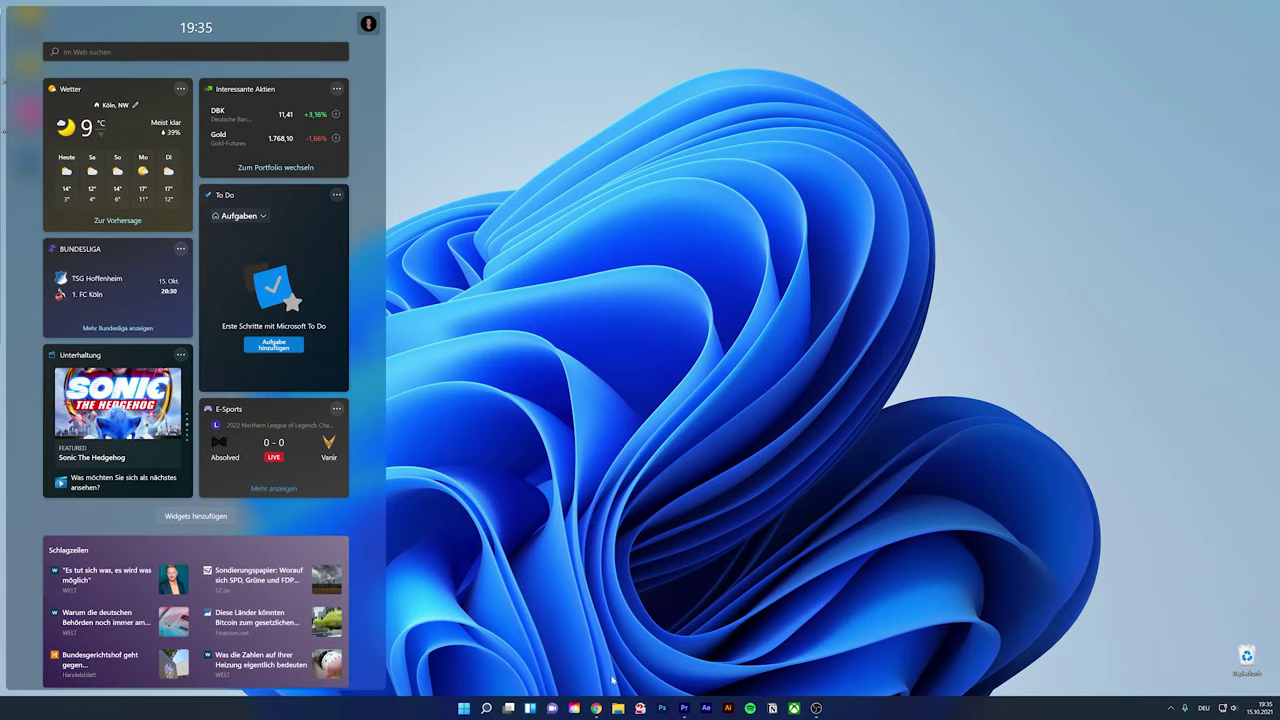
click(531, 708)
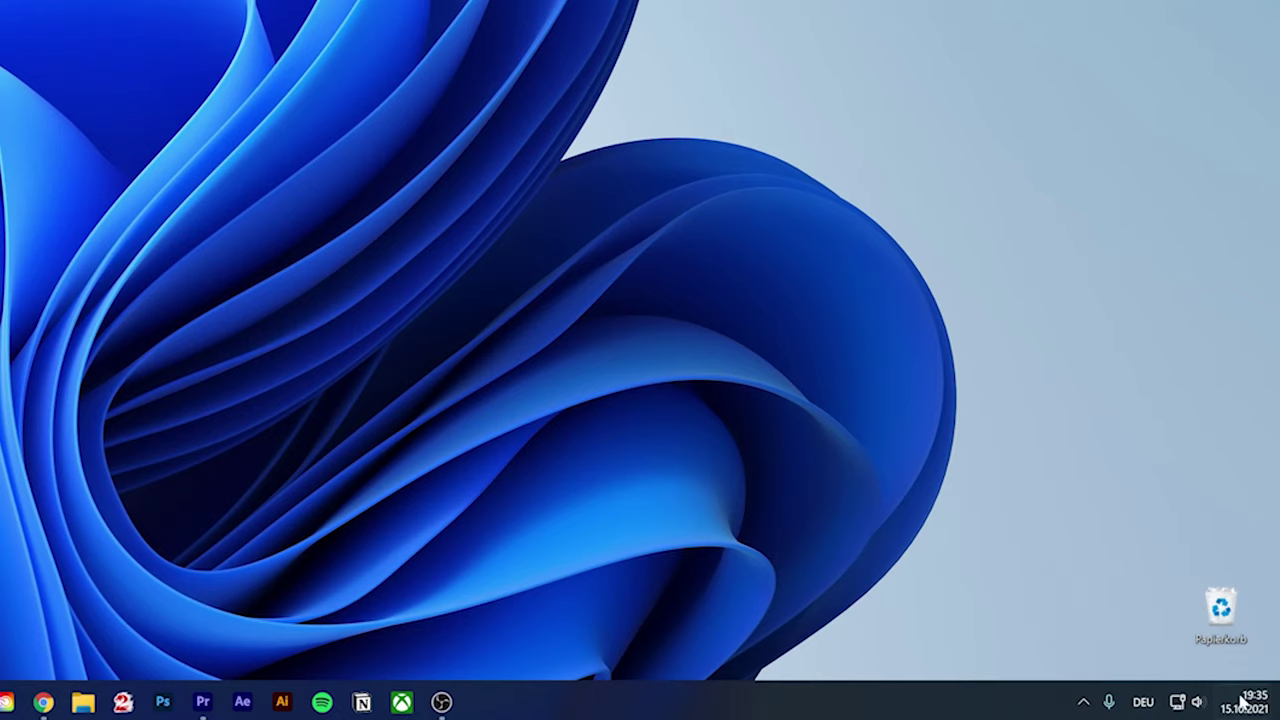
Clear the Google Chrome notifications, then review focus assist settings left at Aus and close them
mouse_move(1250, 712)
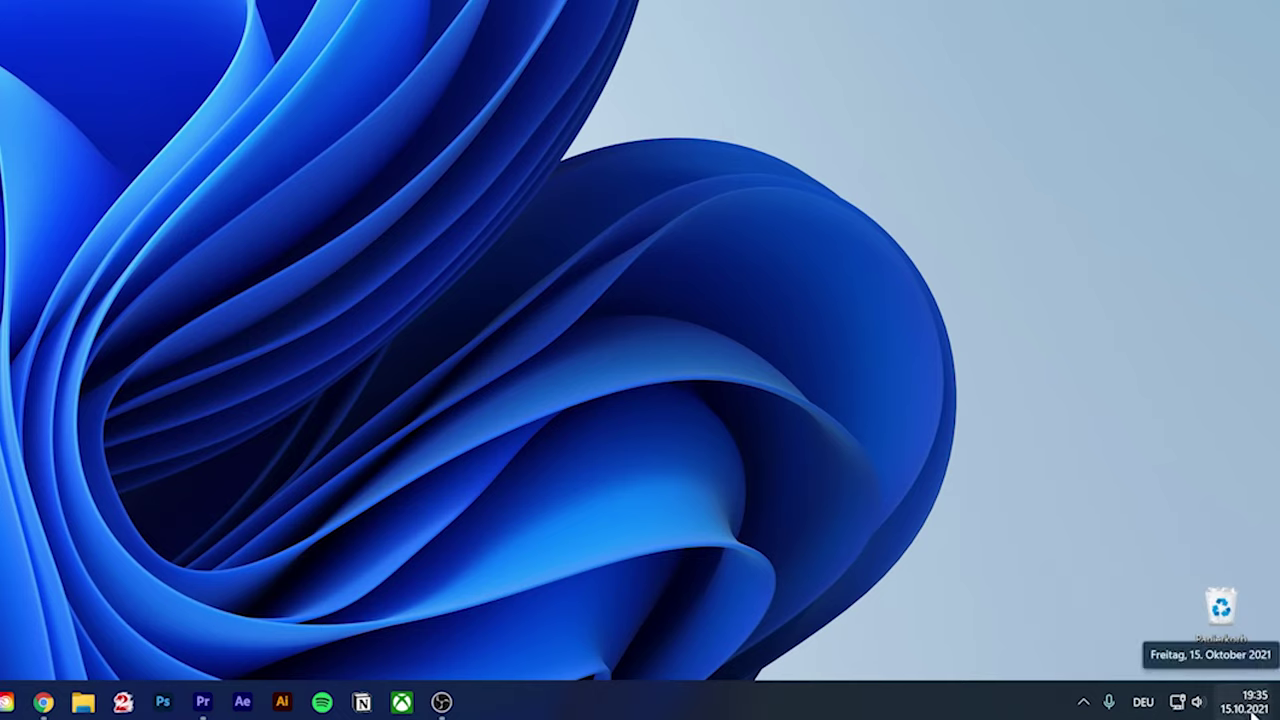
click(1250, 705)
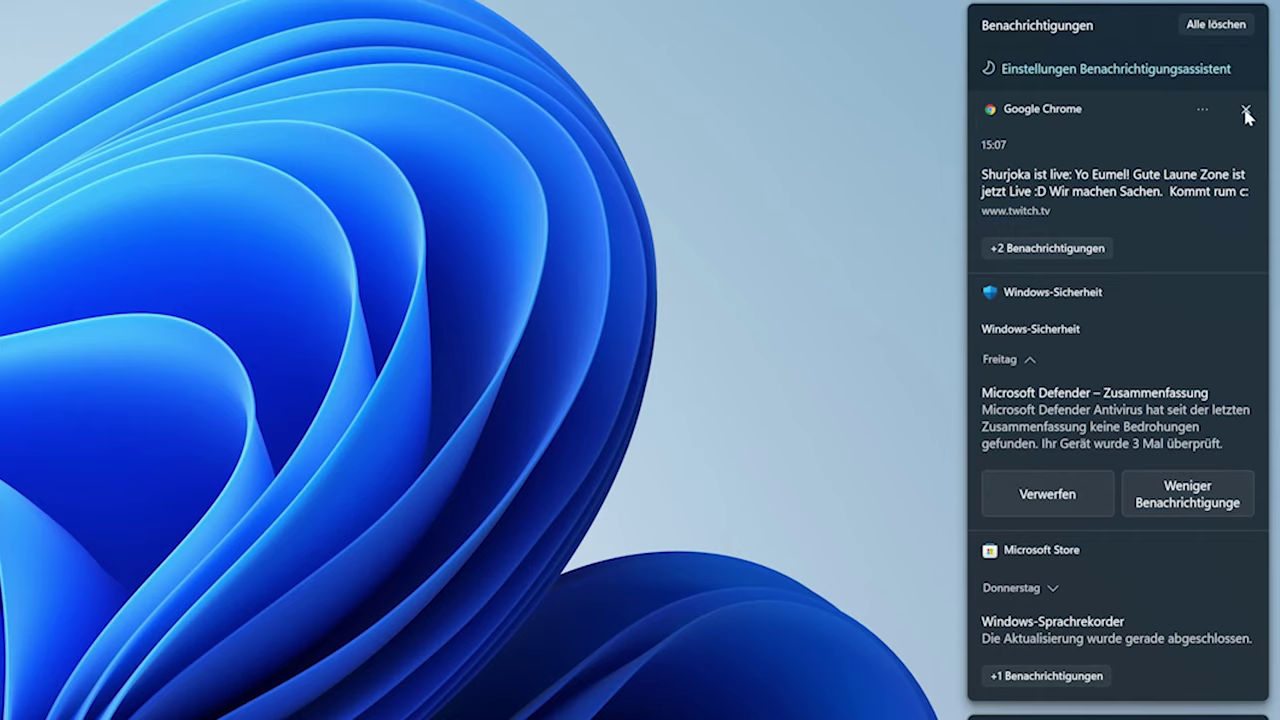
click(1246, 112)
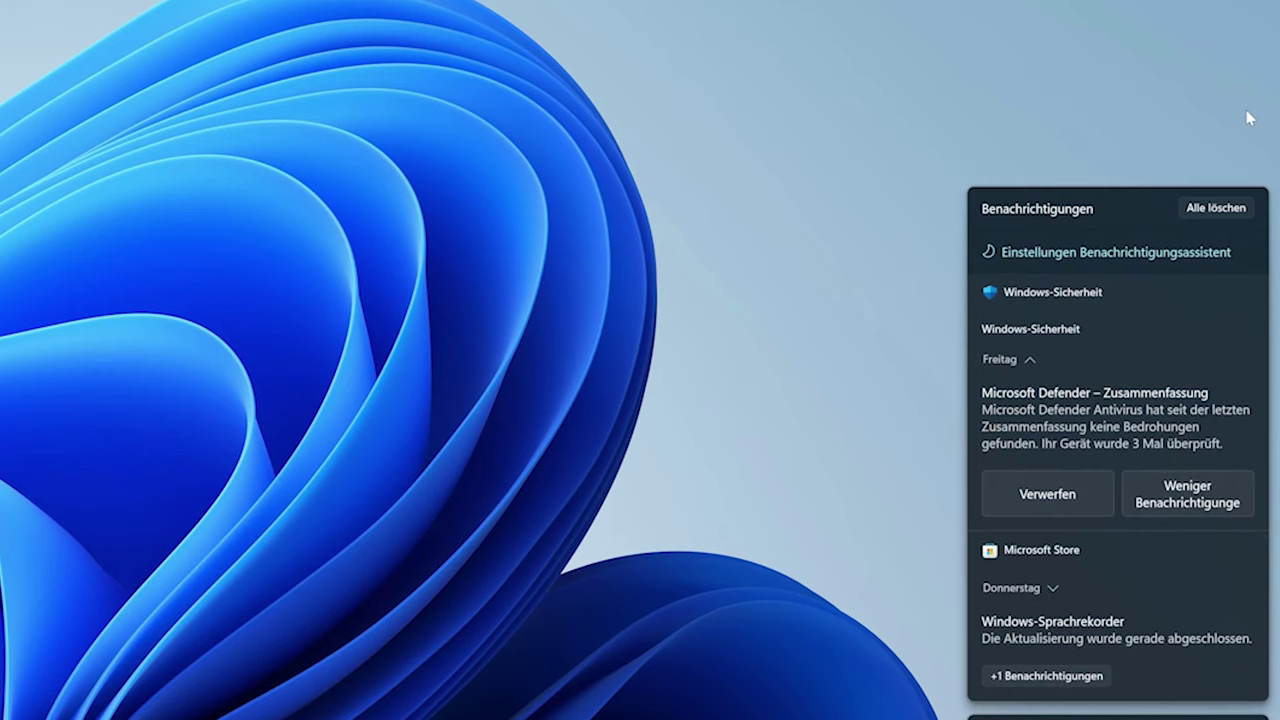
click(1204, 359)
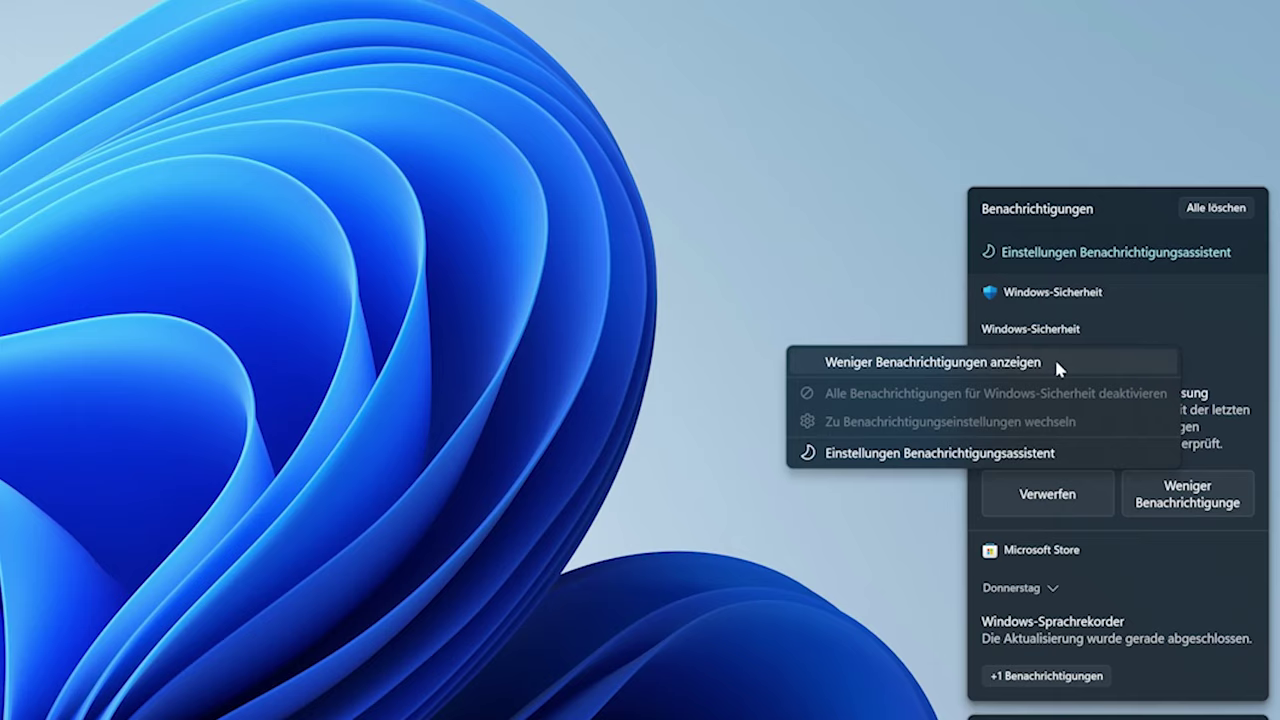
click(1158, 257)
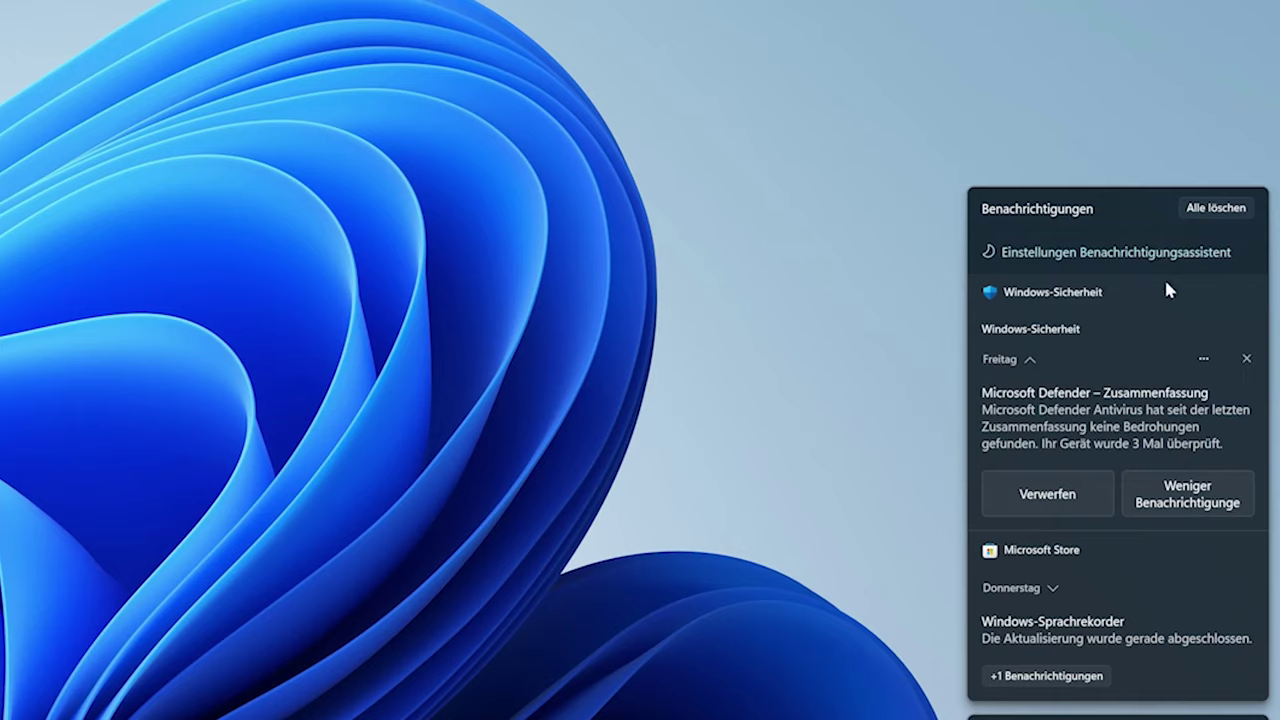
click(1077, 255)
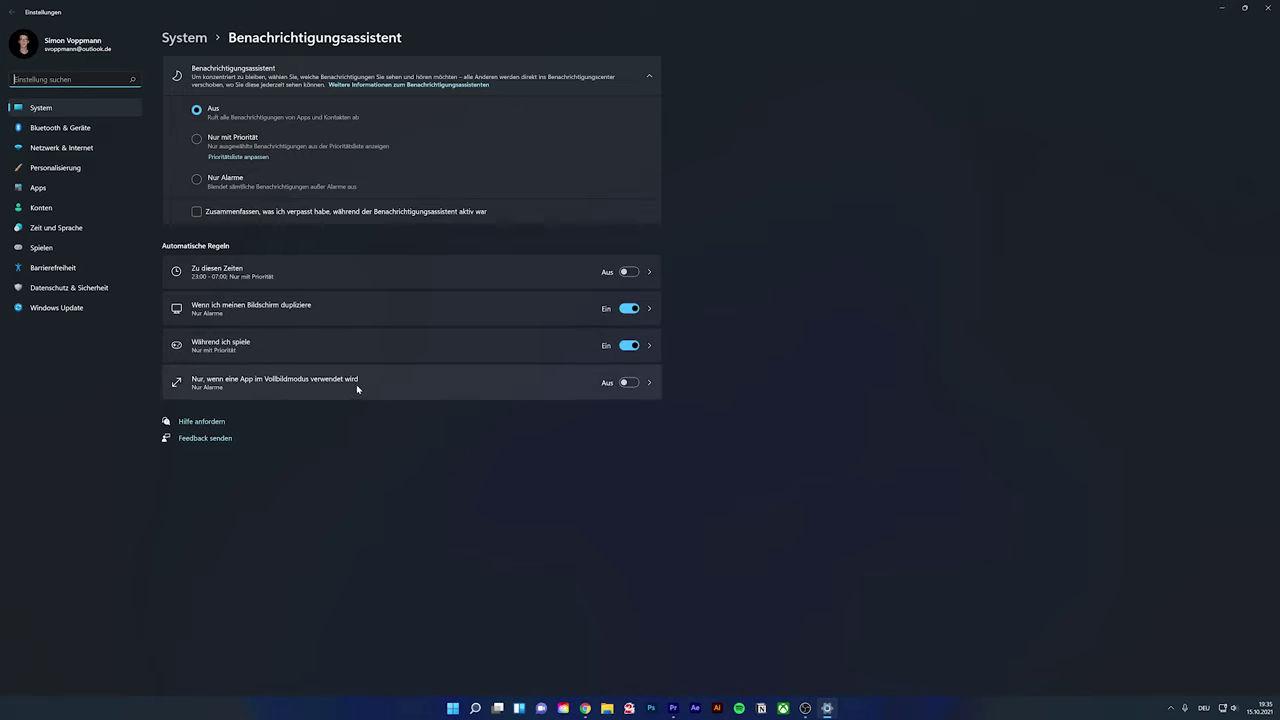
click(1268, 7)
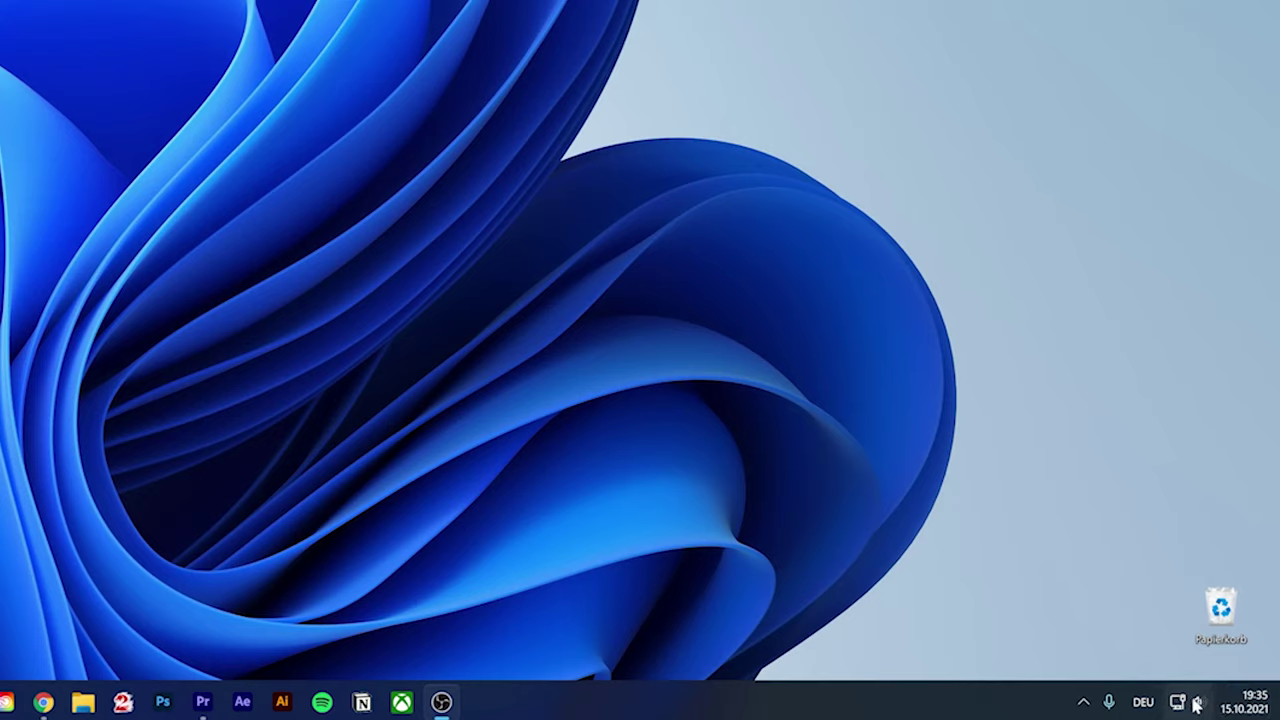
In quick settings, lower the volume from 25 to about 20 and view audio outputs and Wi-Fi networks
click(1198, 706)
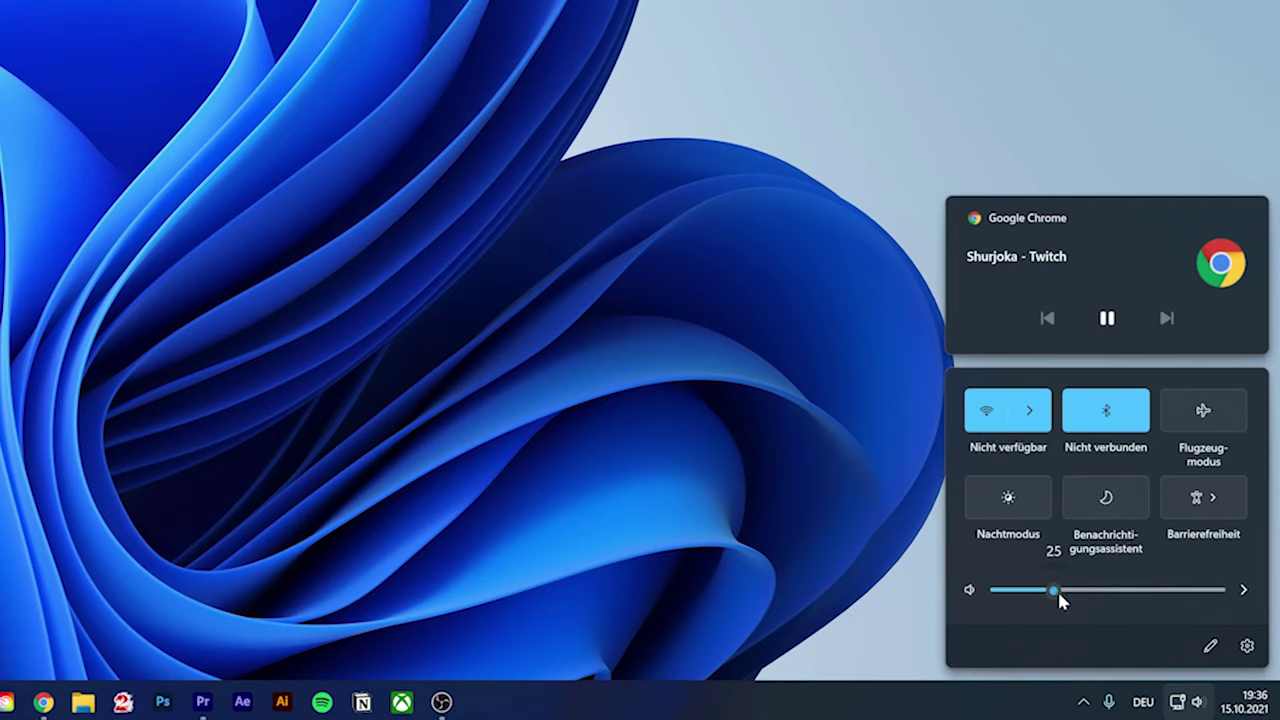
drag(1058, 591, 1042, 591)
click(1243, 590)
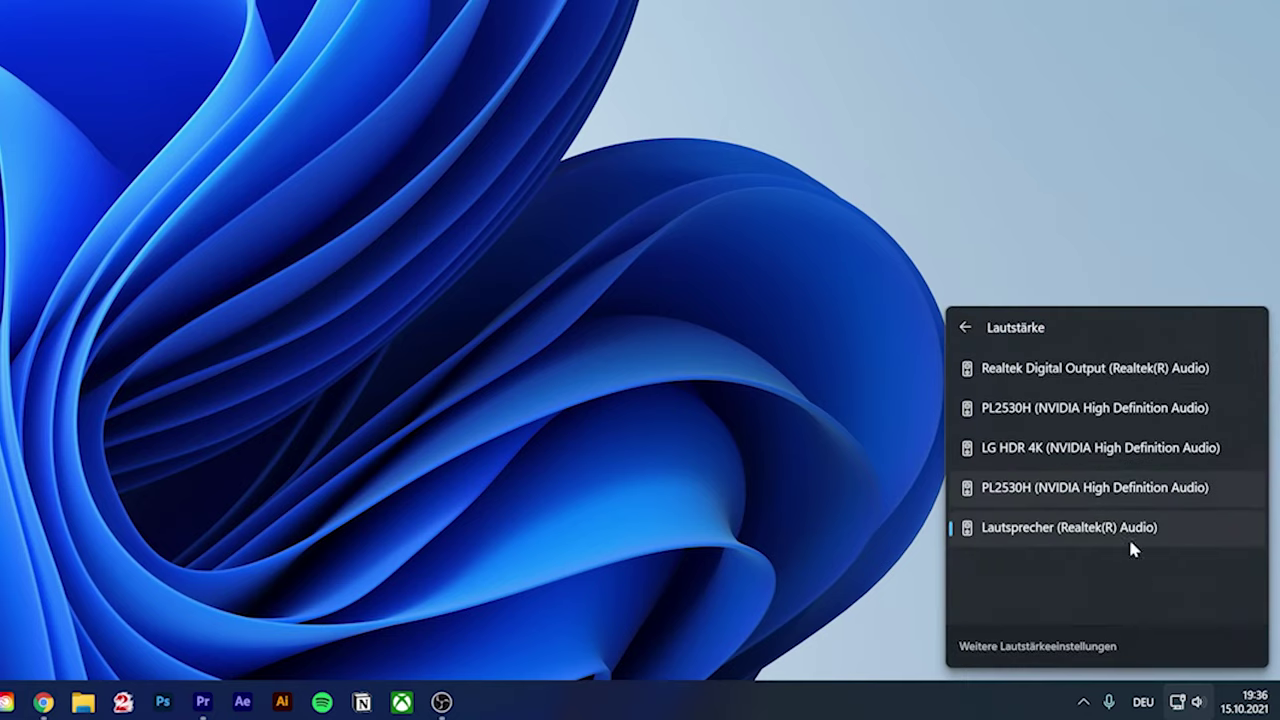
click(965, 327)
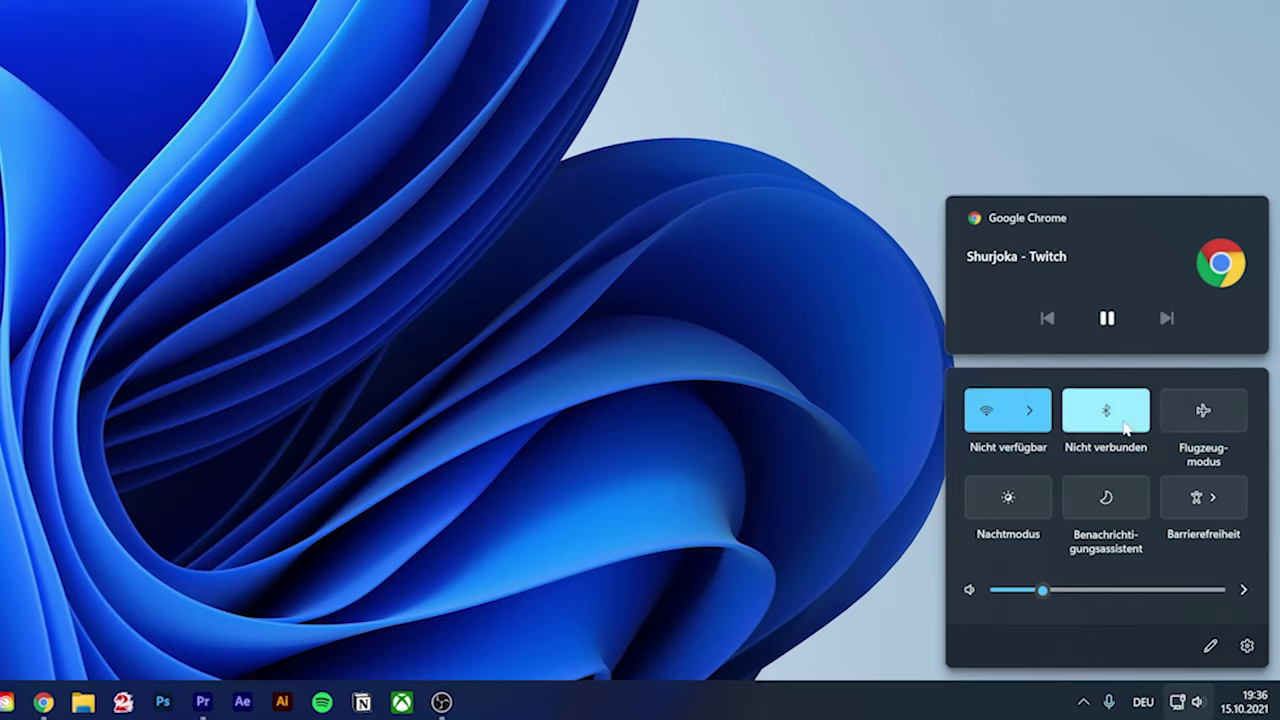
click(1030, 411)
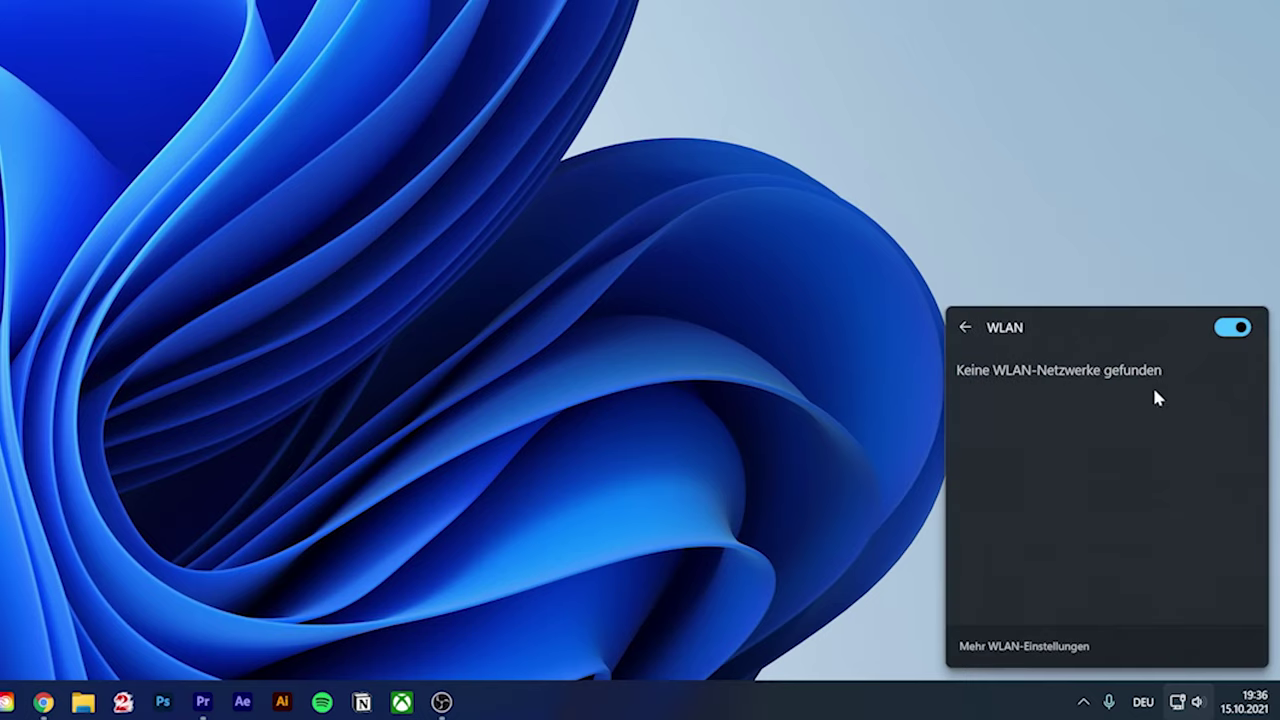
click(965, 327)
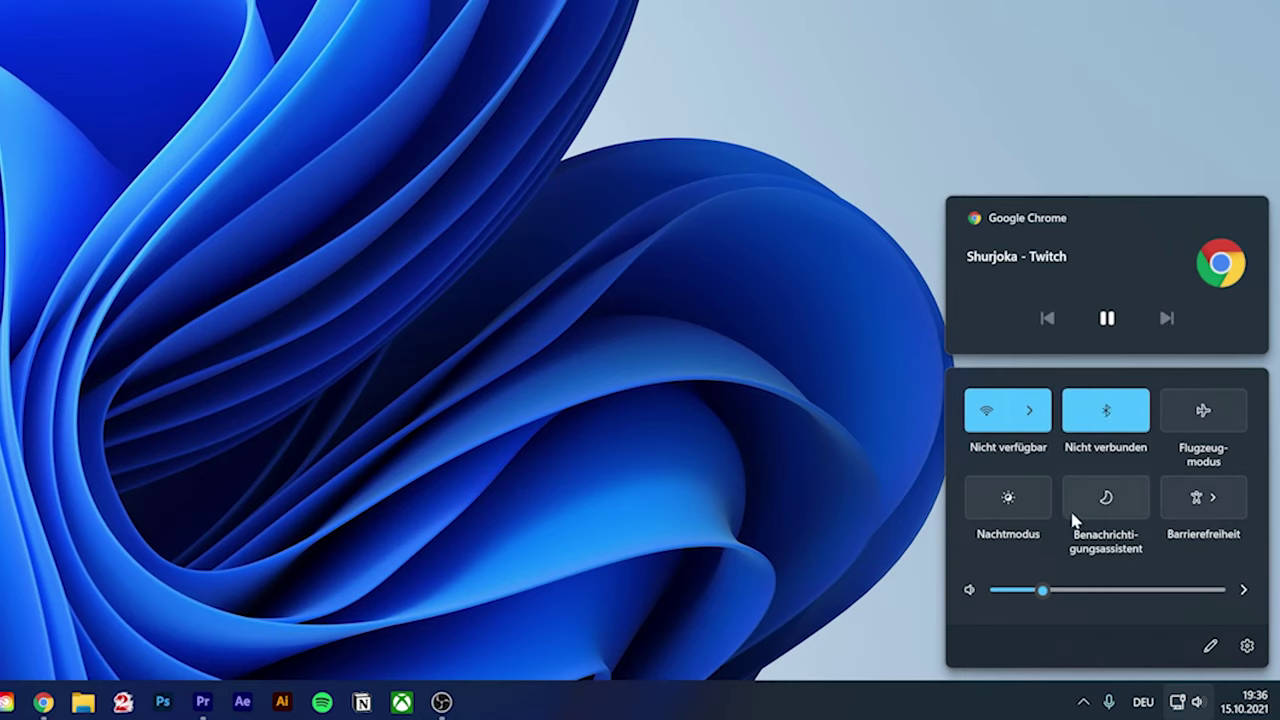
Unpin the Barrierefreiheit tile from quick settings, finish editing, and close the panel
click(1210, 646)
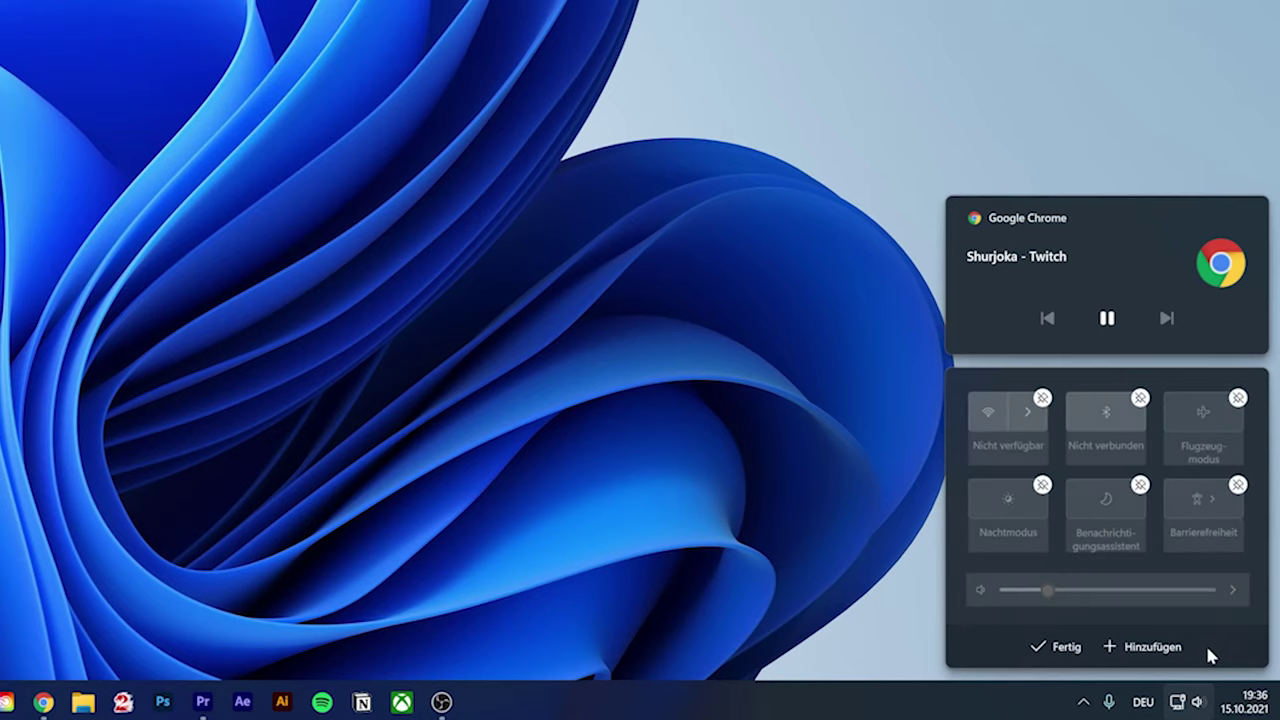
click(1145, 650)
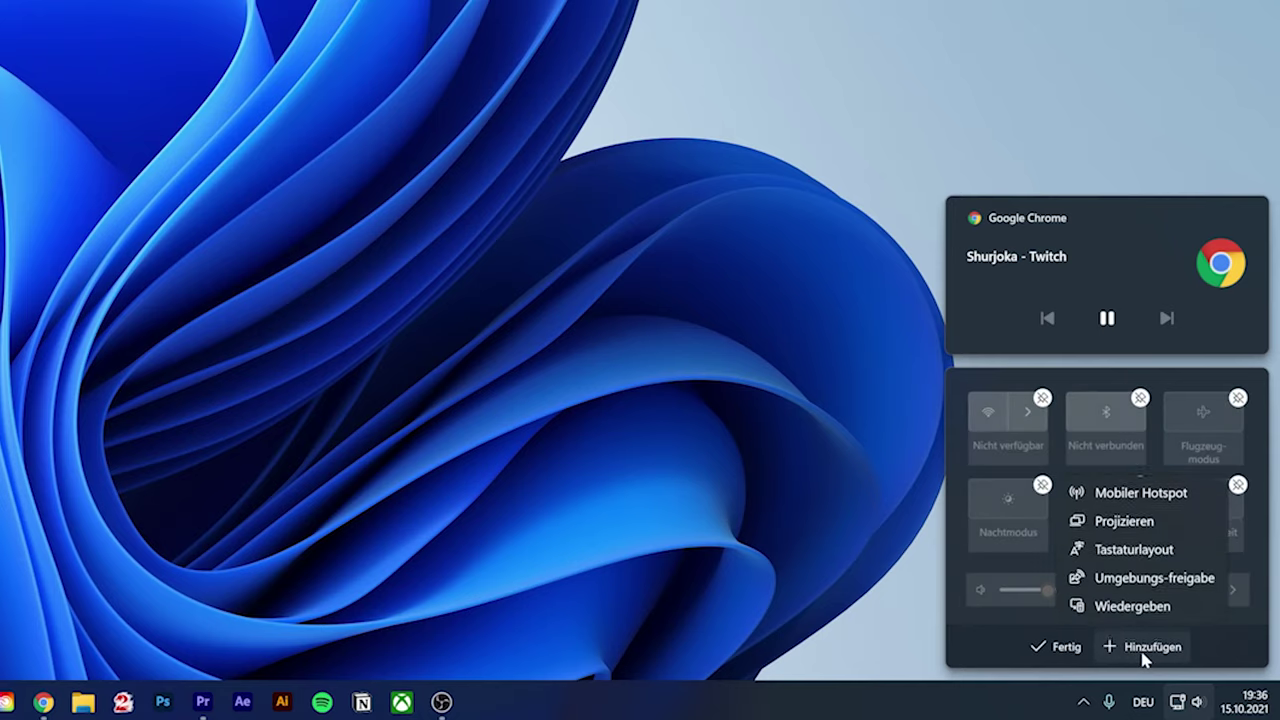
click(1241, 650)
click(1238, 487)
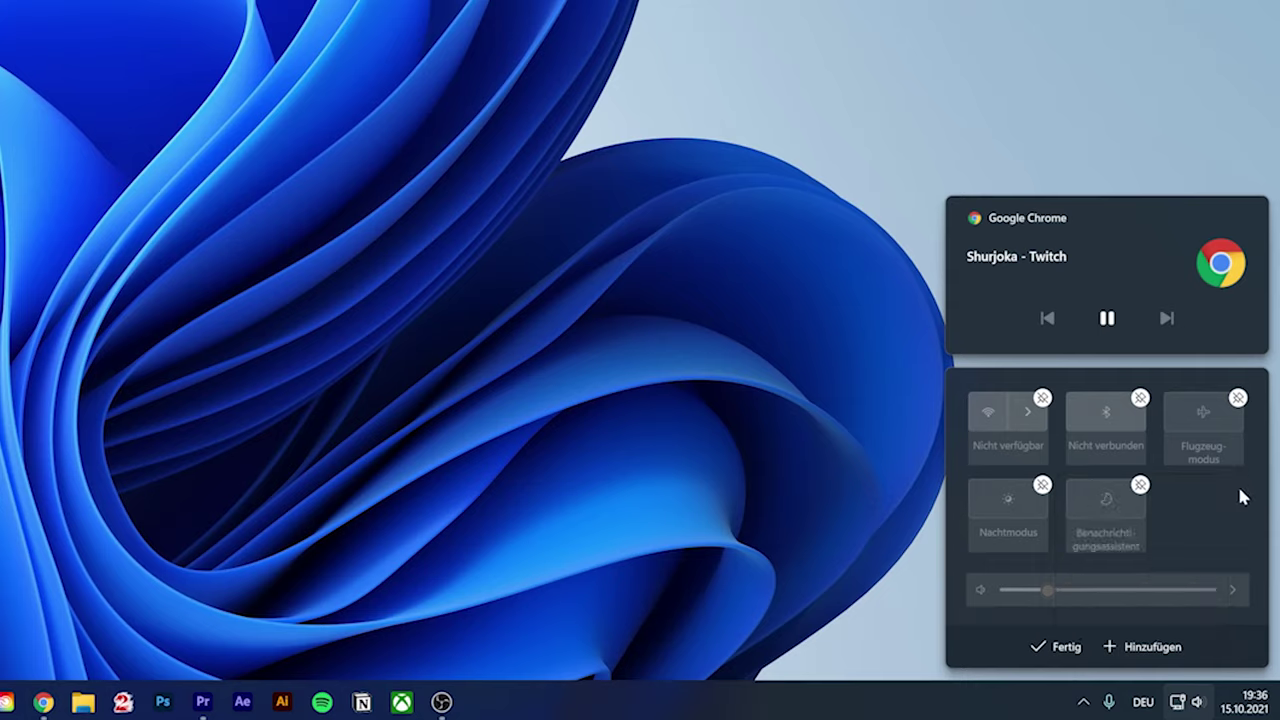
click(1056, 648)
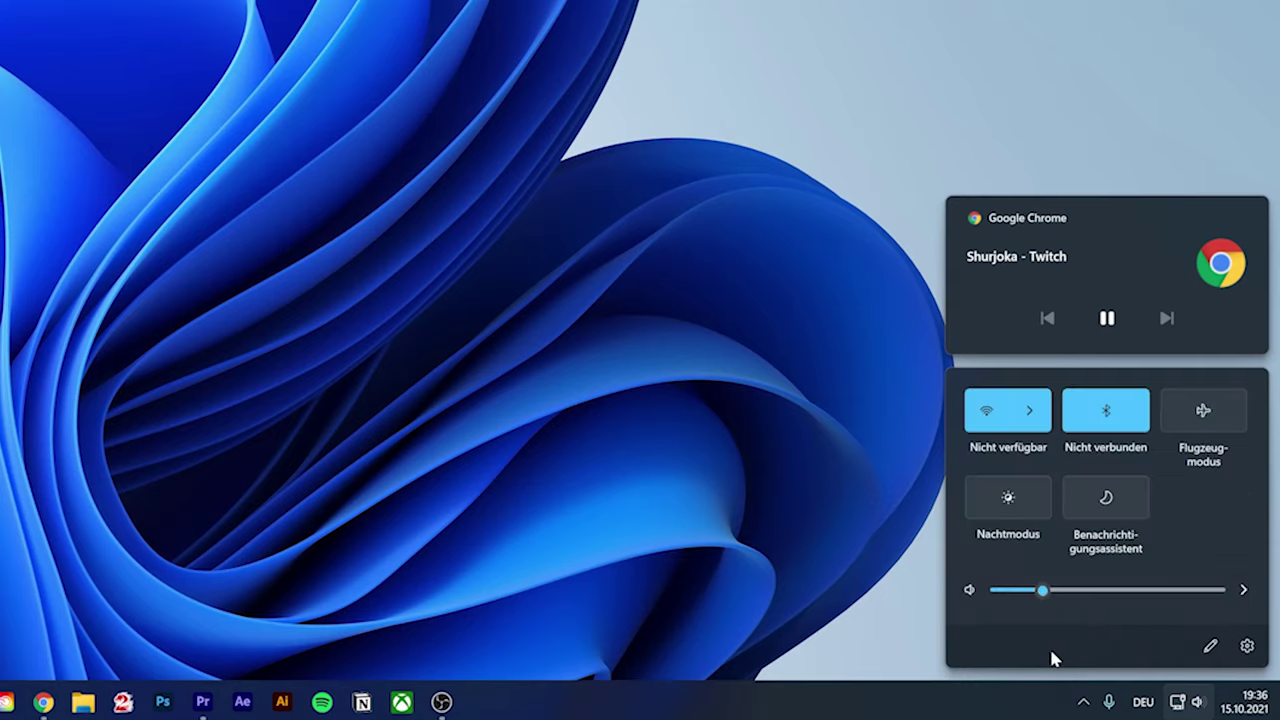
click(1180, 702)
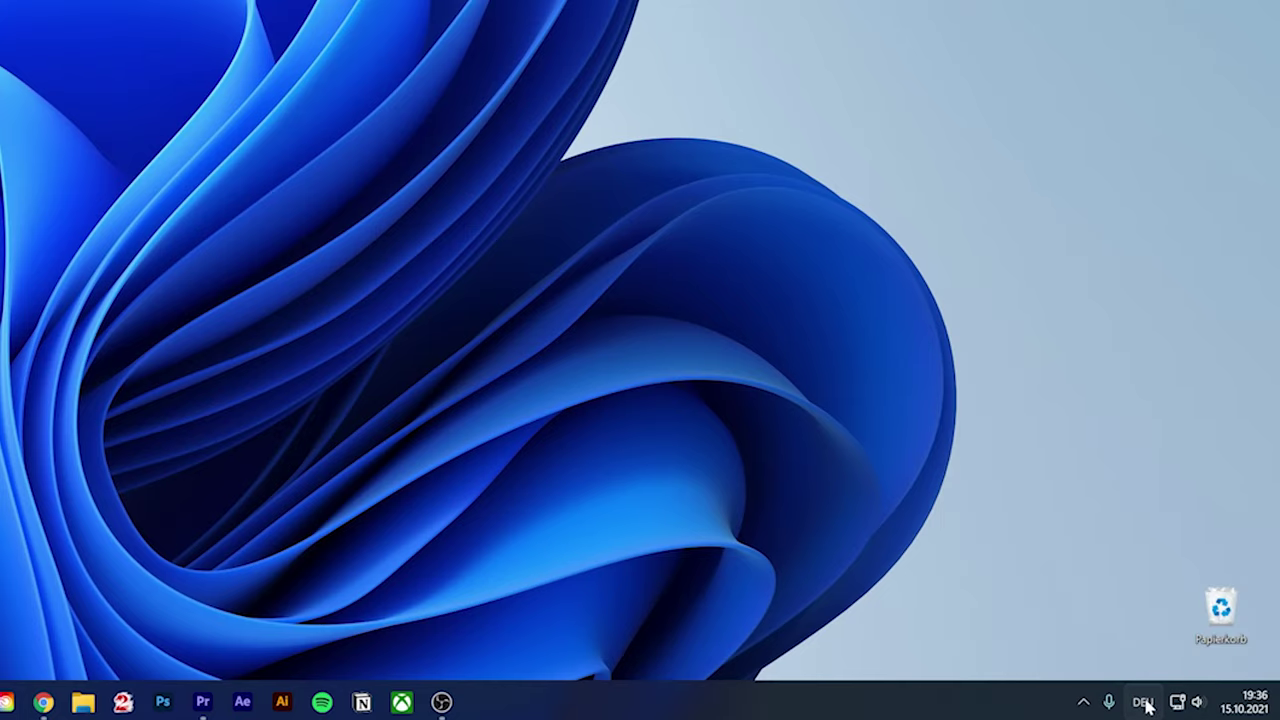
Check keyboard layouts keeping Deutsch, then quit Unreal Engine and Elgato Control Center from the tray overflow
click(1146, 705)
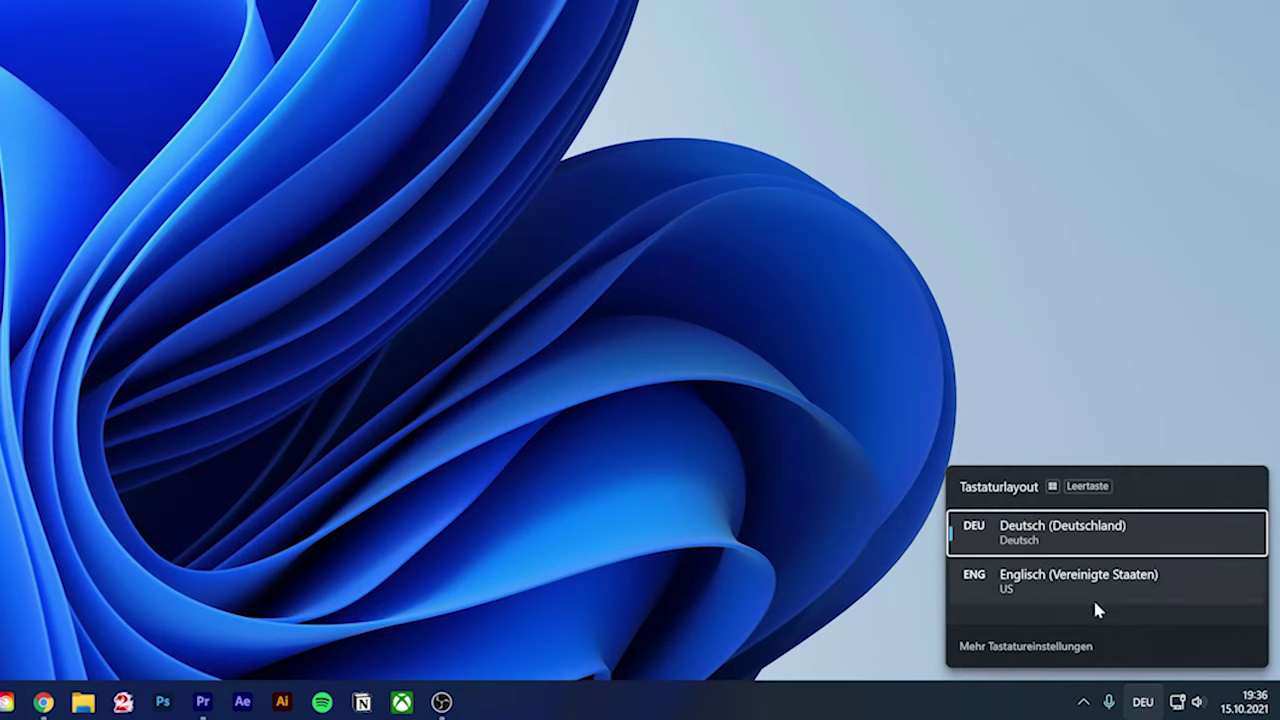
click(1143, 703)
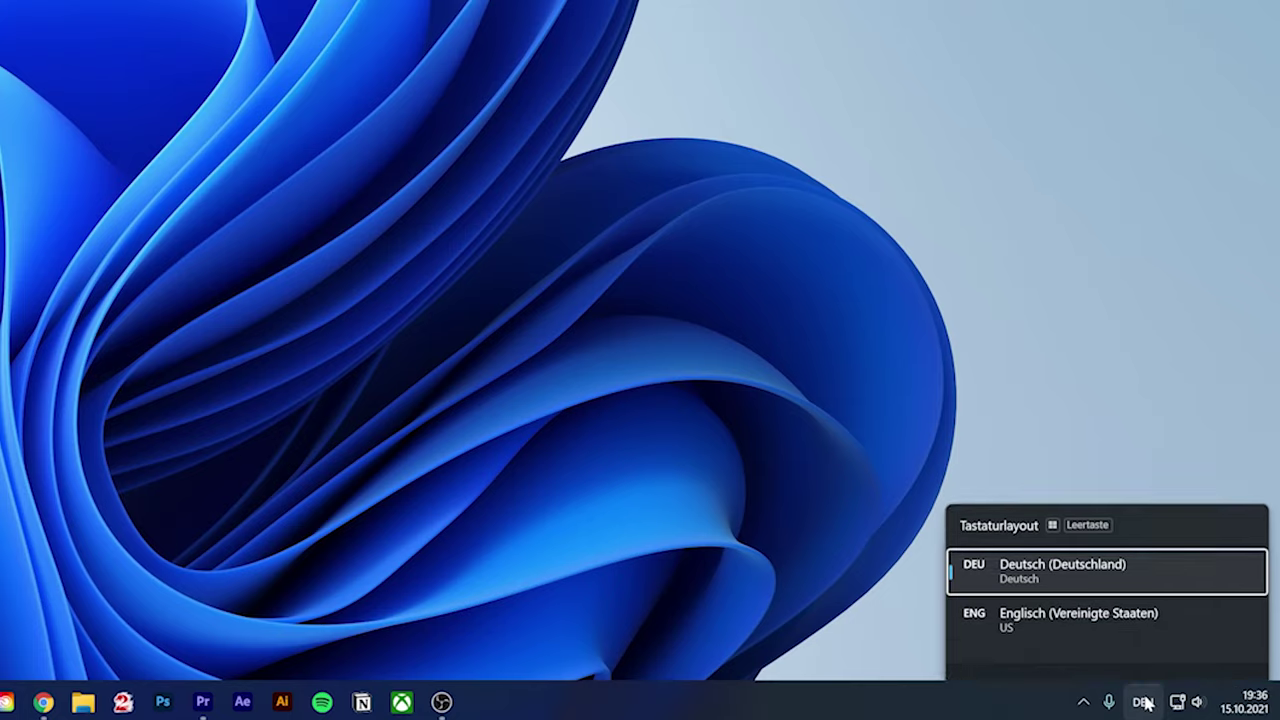
click(1083, 704)
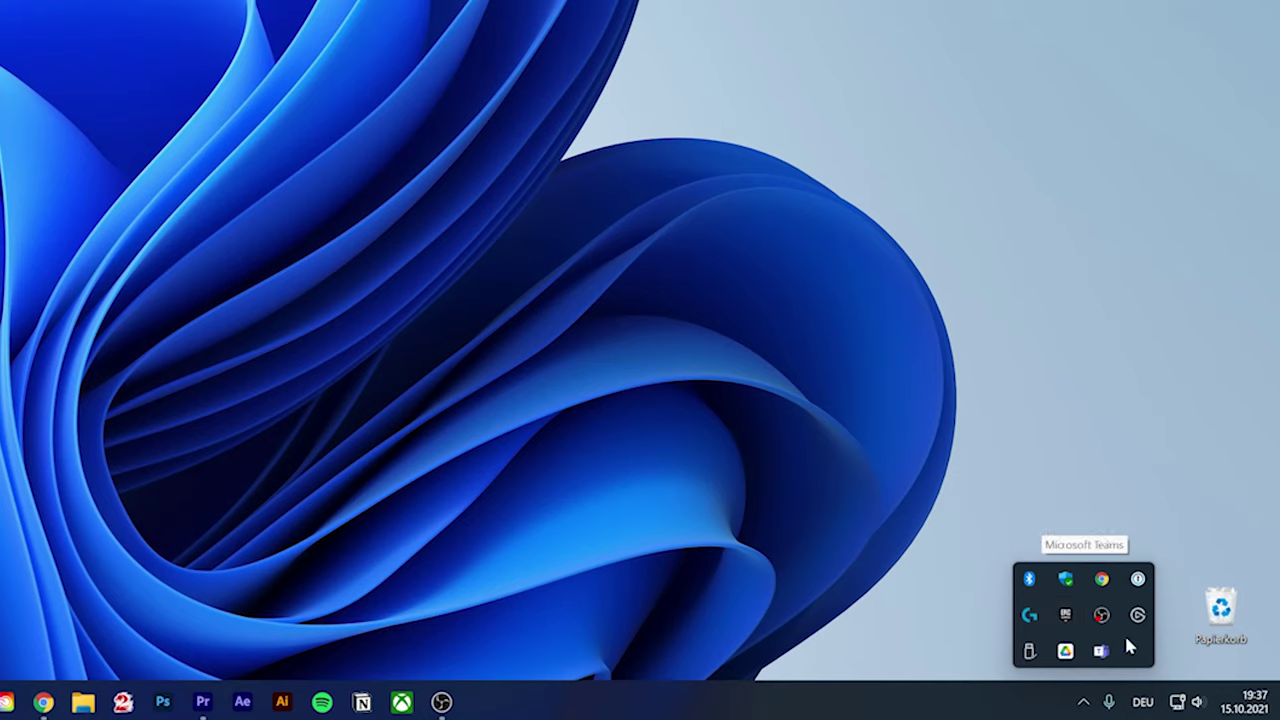
right_click(1065, 615)
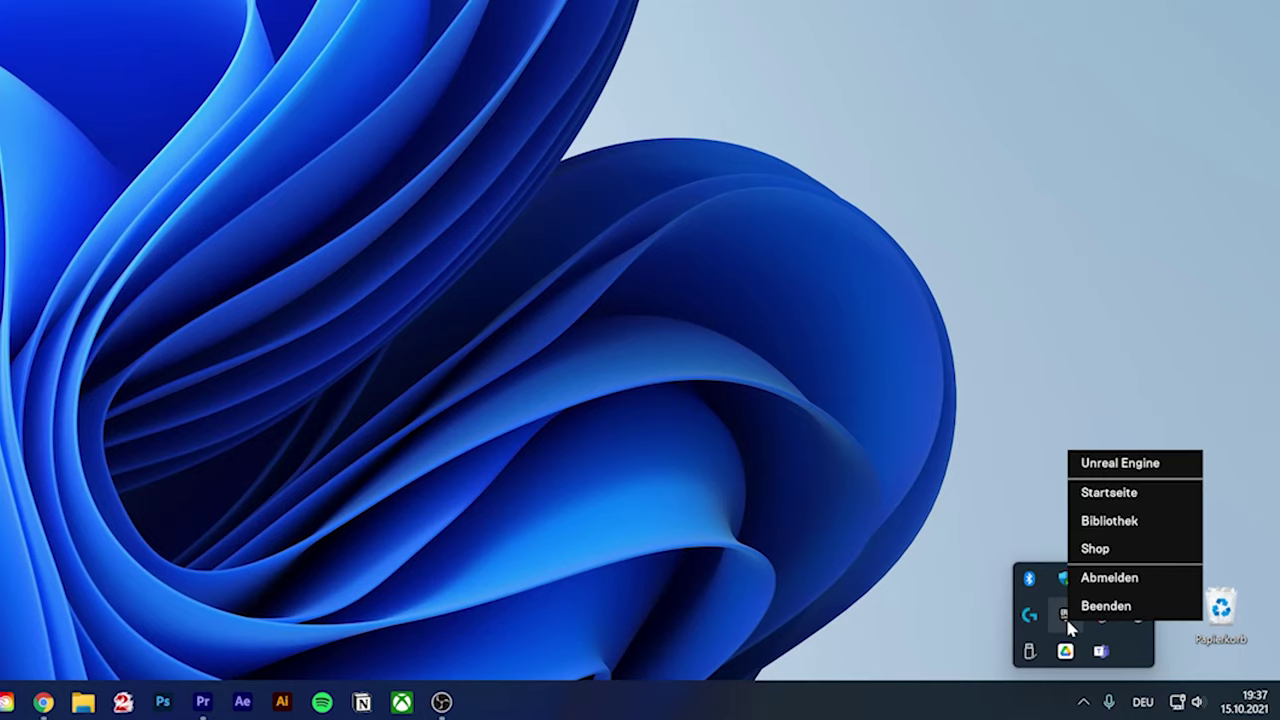
click(1104, 609)
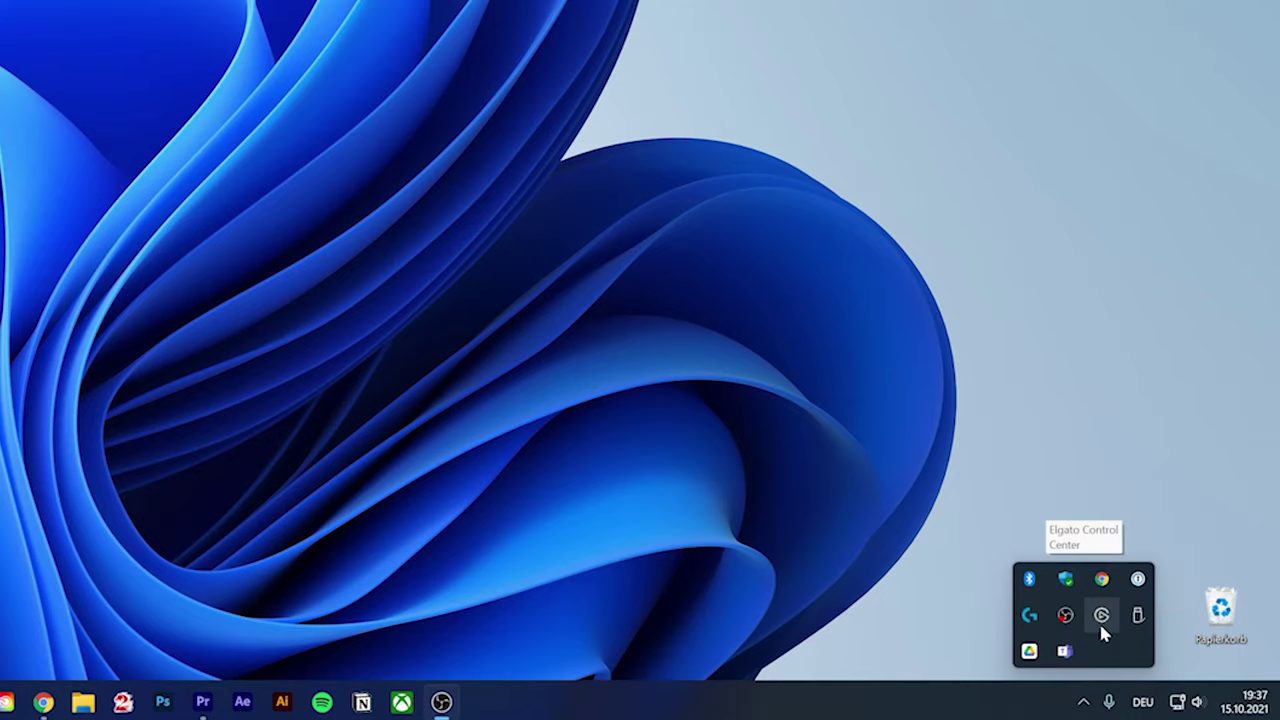
right_click(1102, 626)
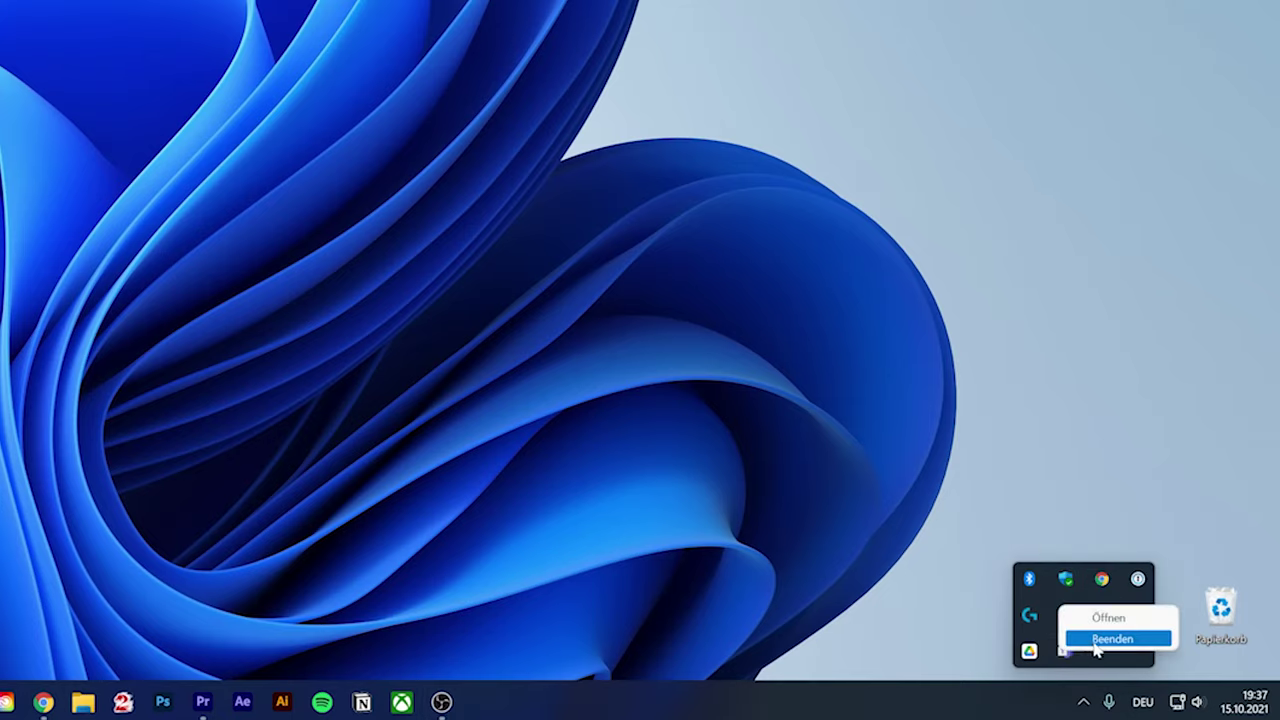
click(1110, 634)
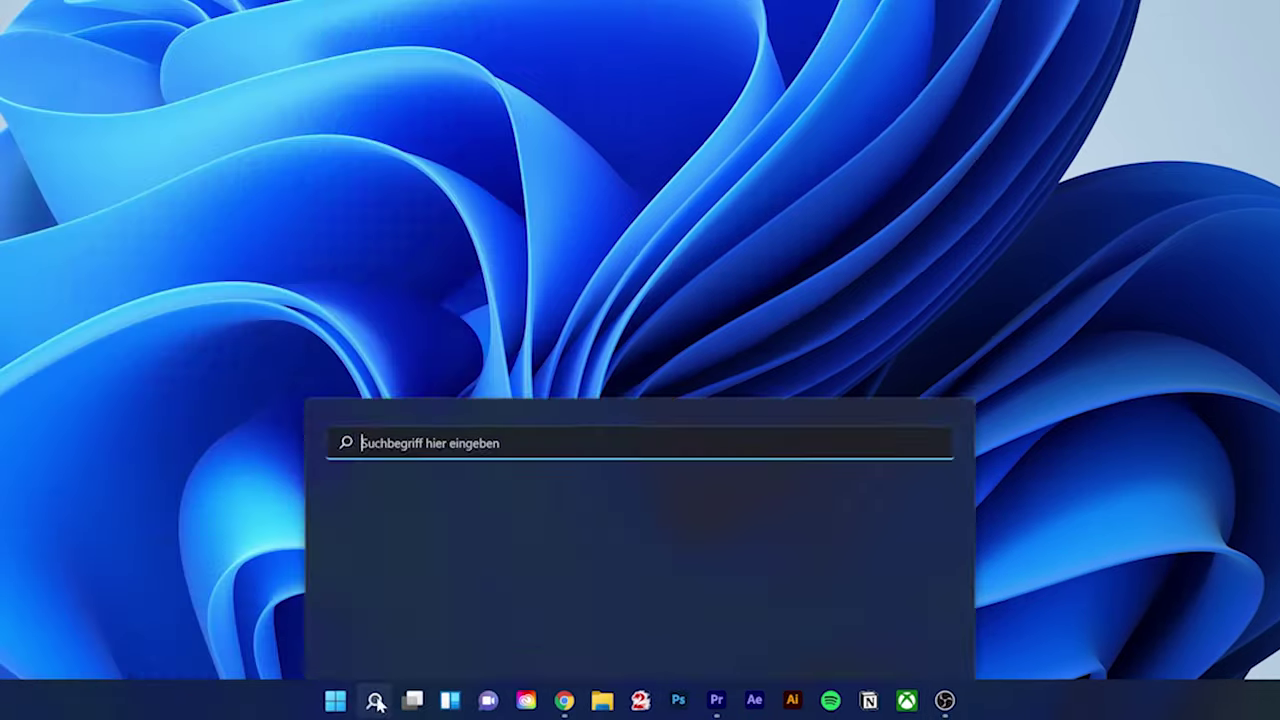
Search 'task', launch Task-Manager, and view its Autostart list of startup apps
text(task)
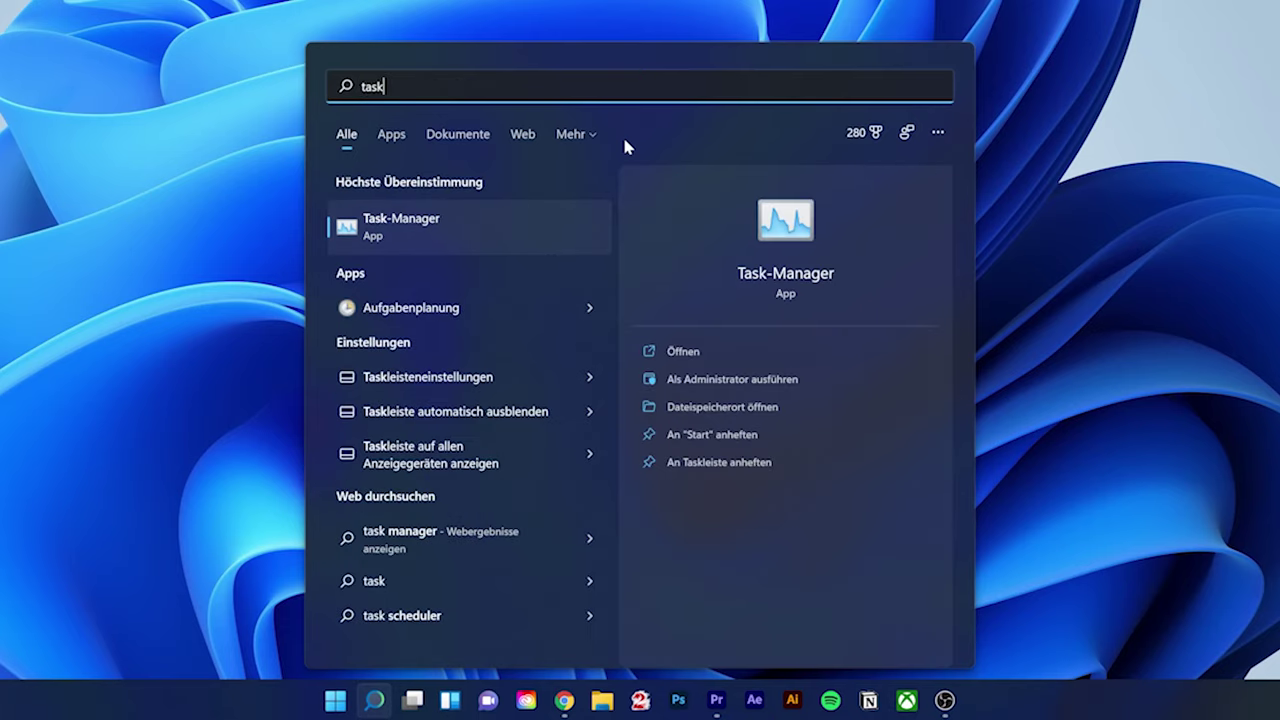
click(463, 229)
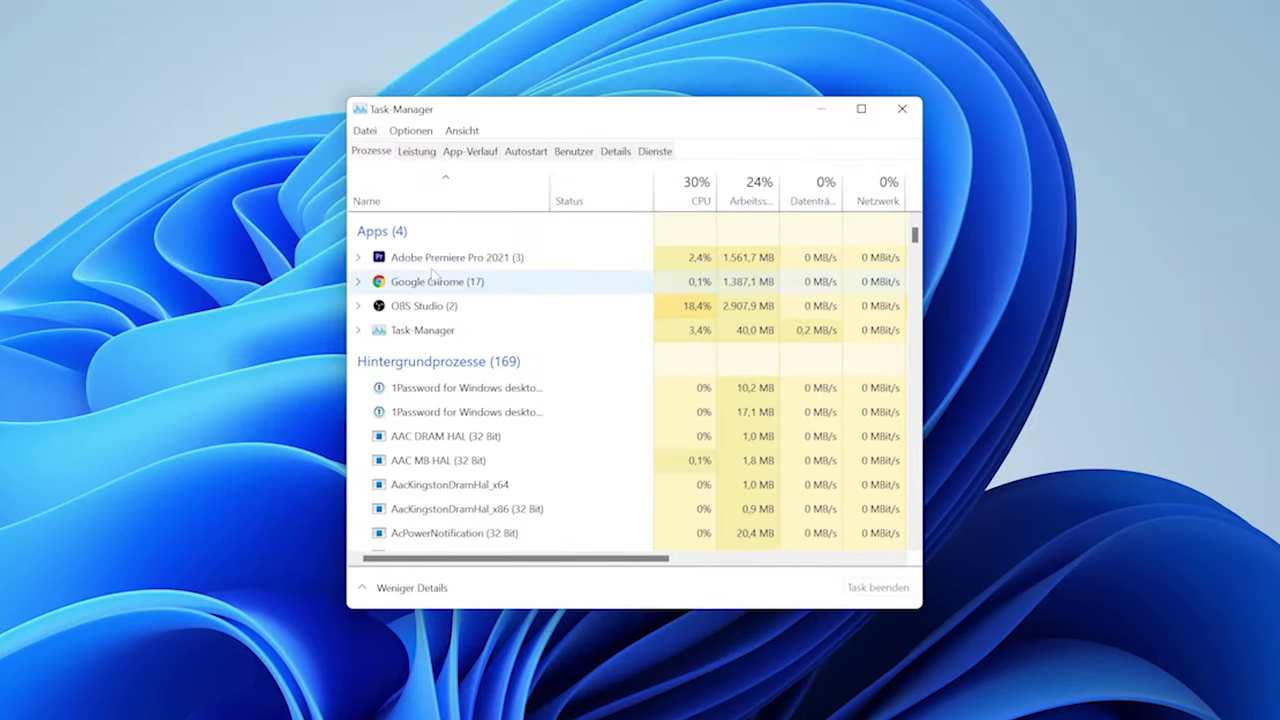
click(525, 151)
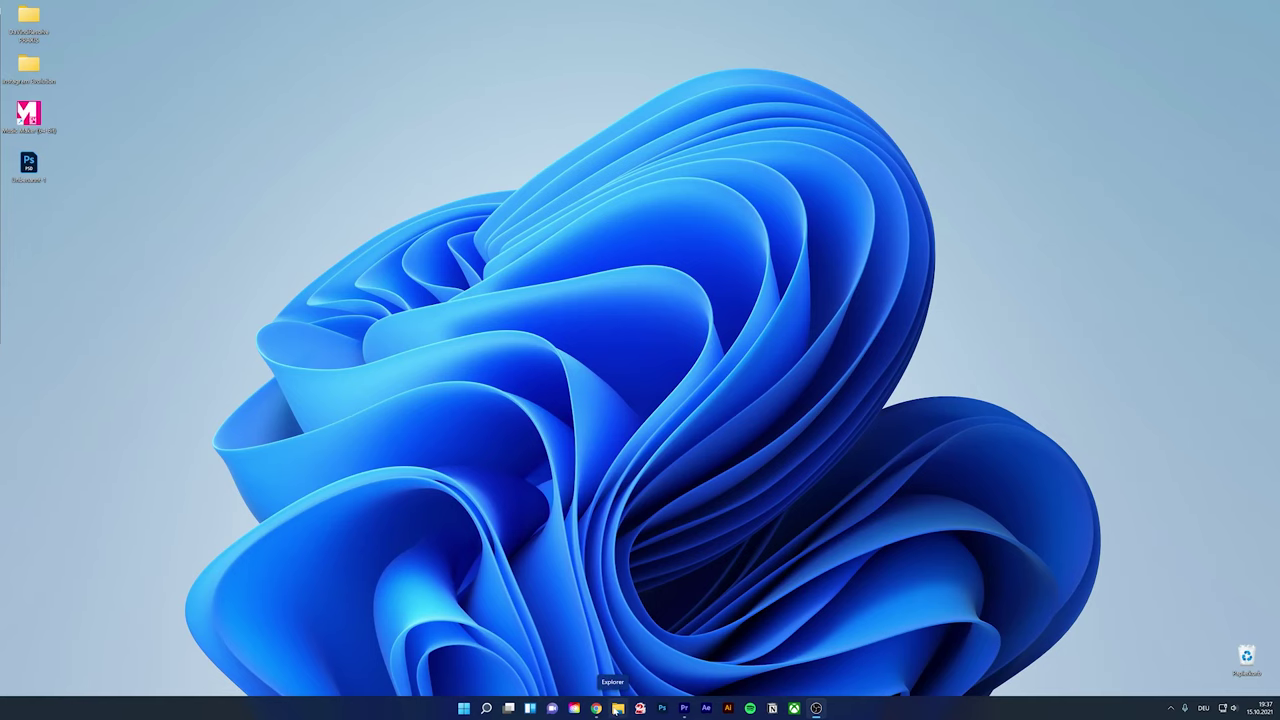
Show Dieser PC in File Explorer and marquee-select its five drives and six user folders
click(618, 706)
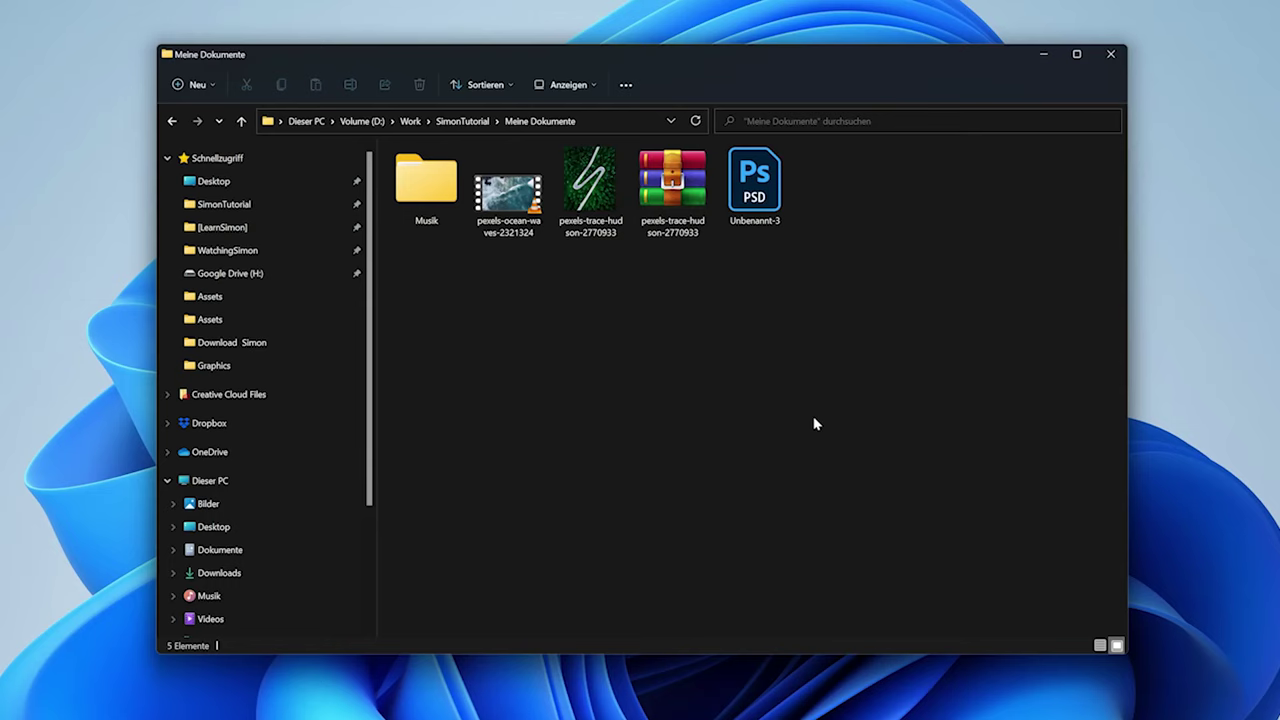
scroll(301, 458, down, 1)
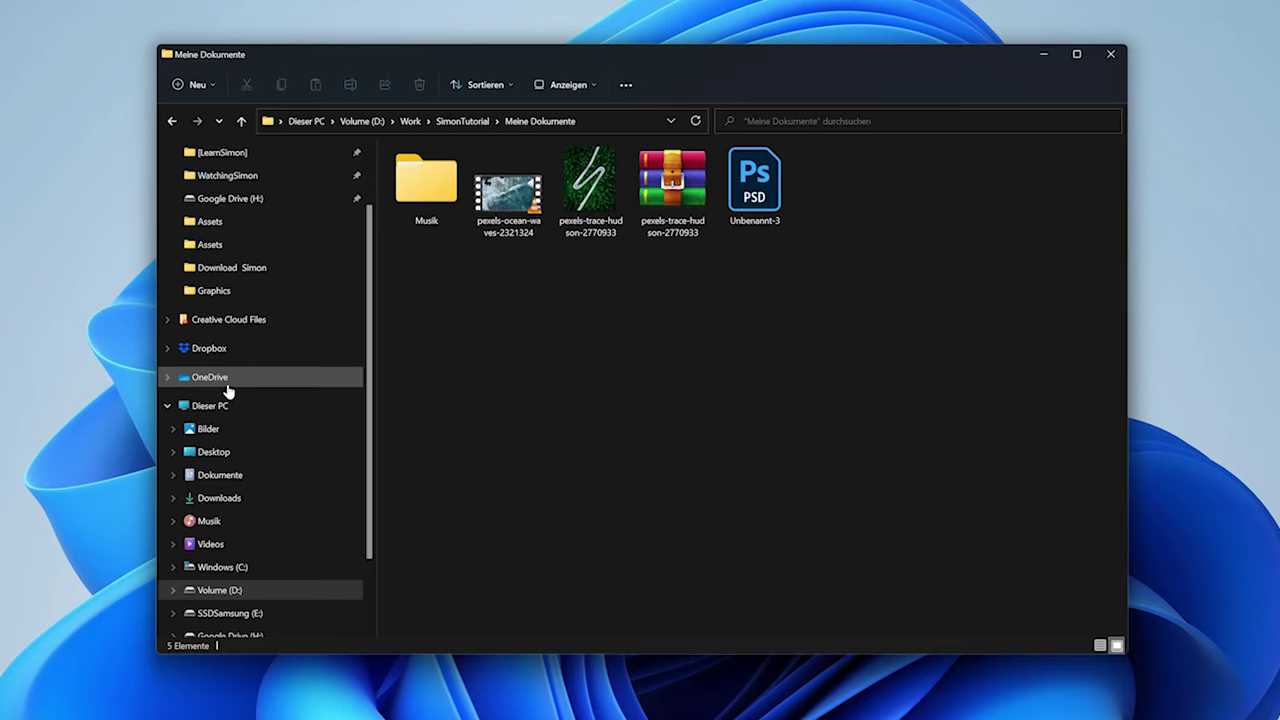
click(222, 407)
drag(463, 432, 1025, 262)
drag(1072, 219, 462, 166)
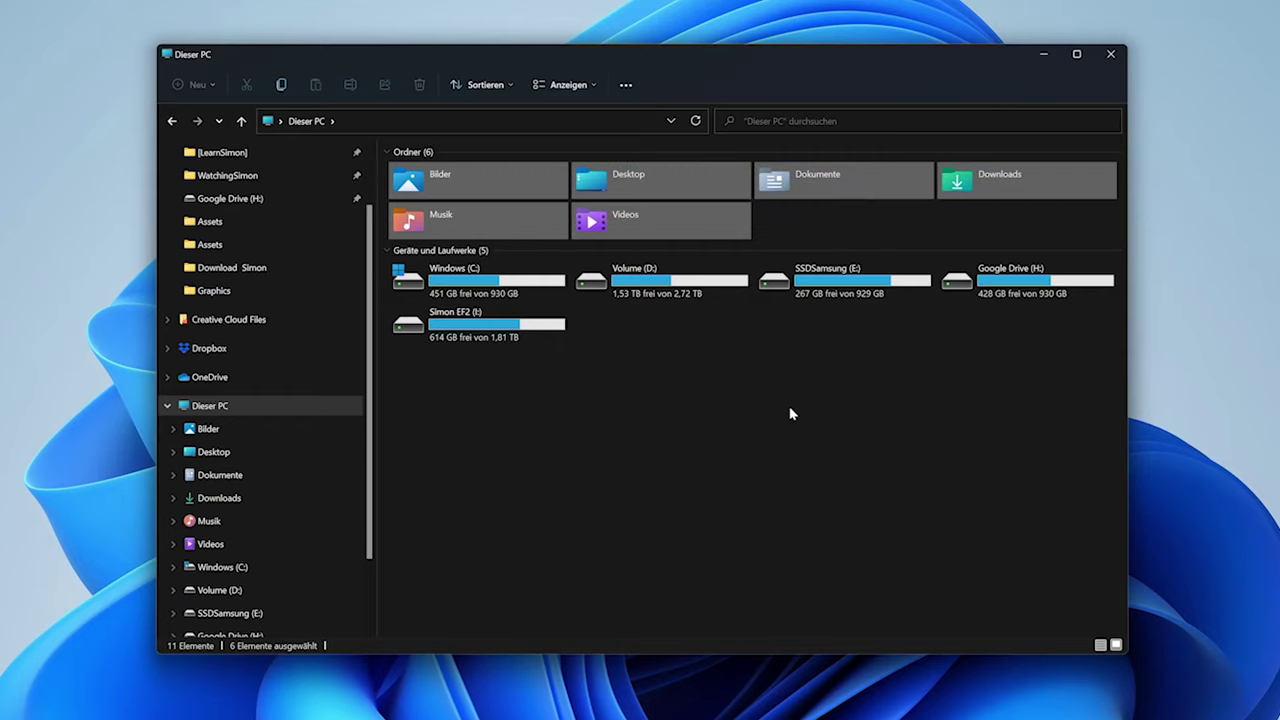
Select the Windows (C:), Google Drive (H:) and I: drives in turn, then the Desktop folder
click(822, 234)
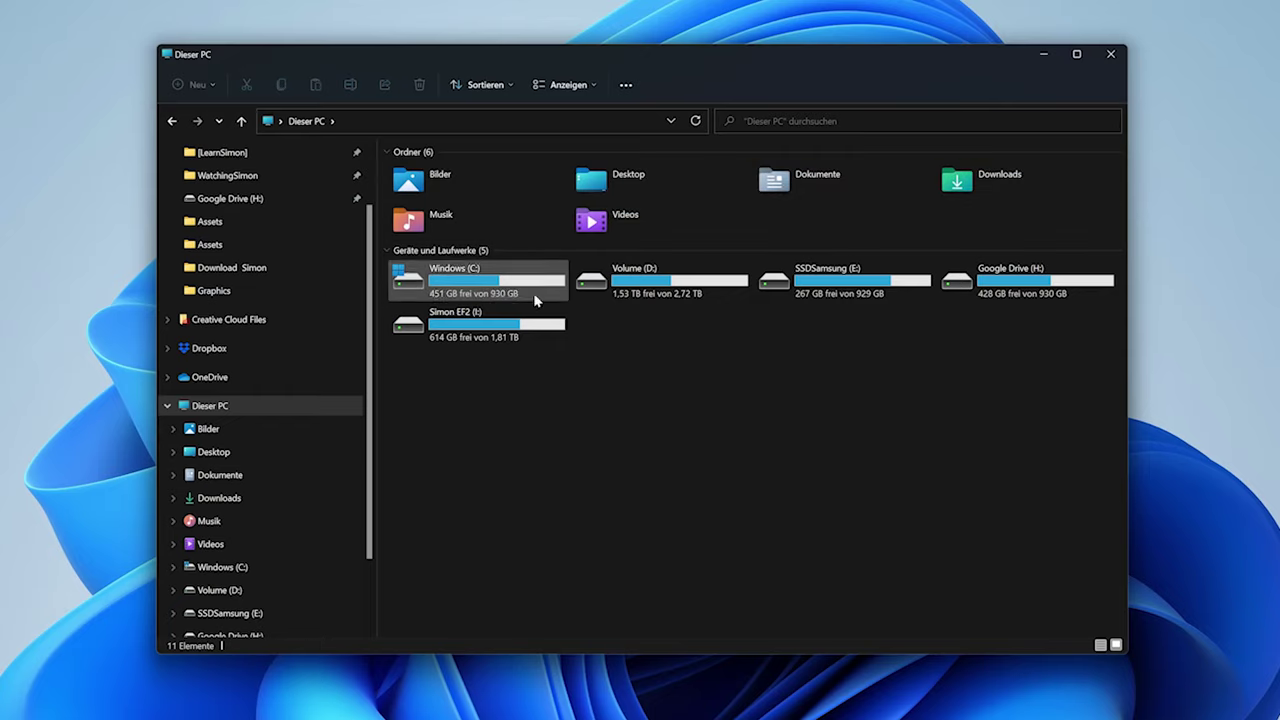
click(460, 292)
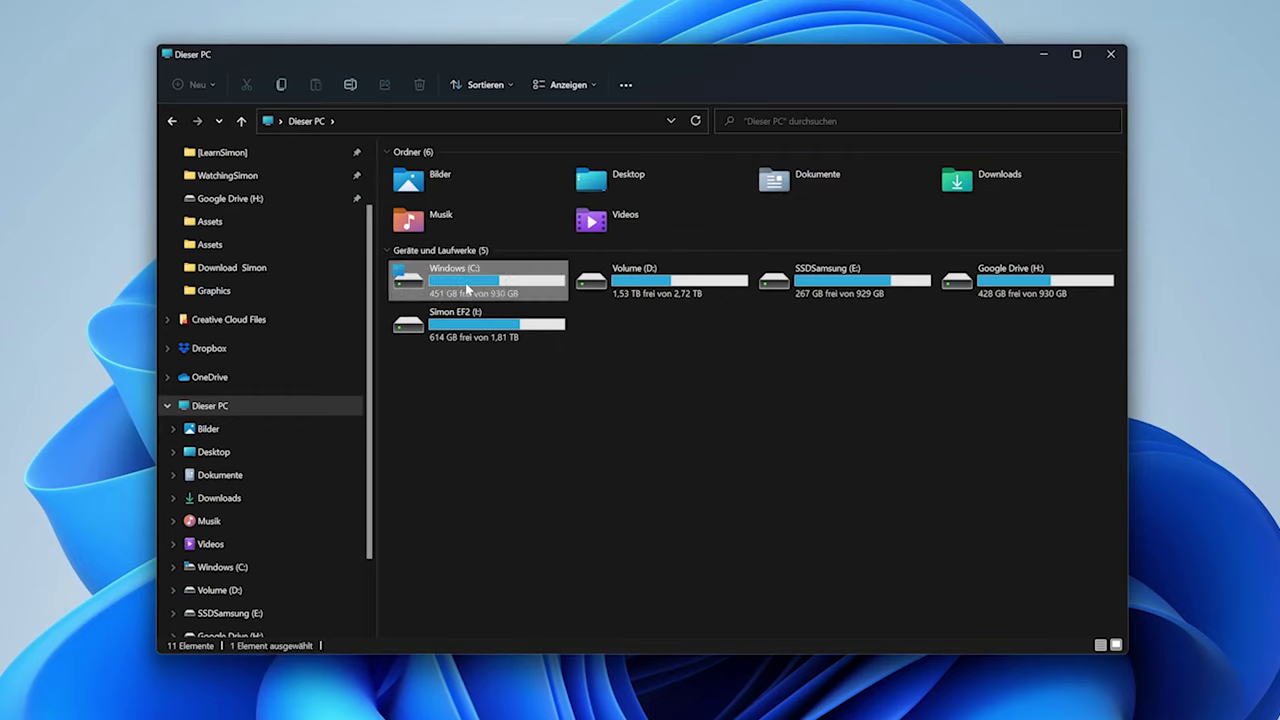
click(714, 441)
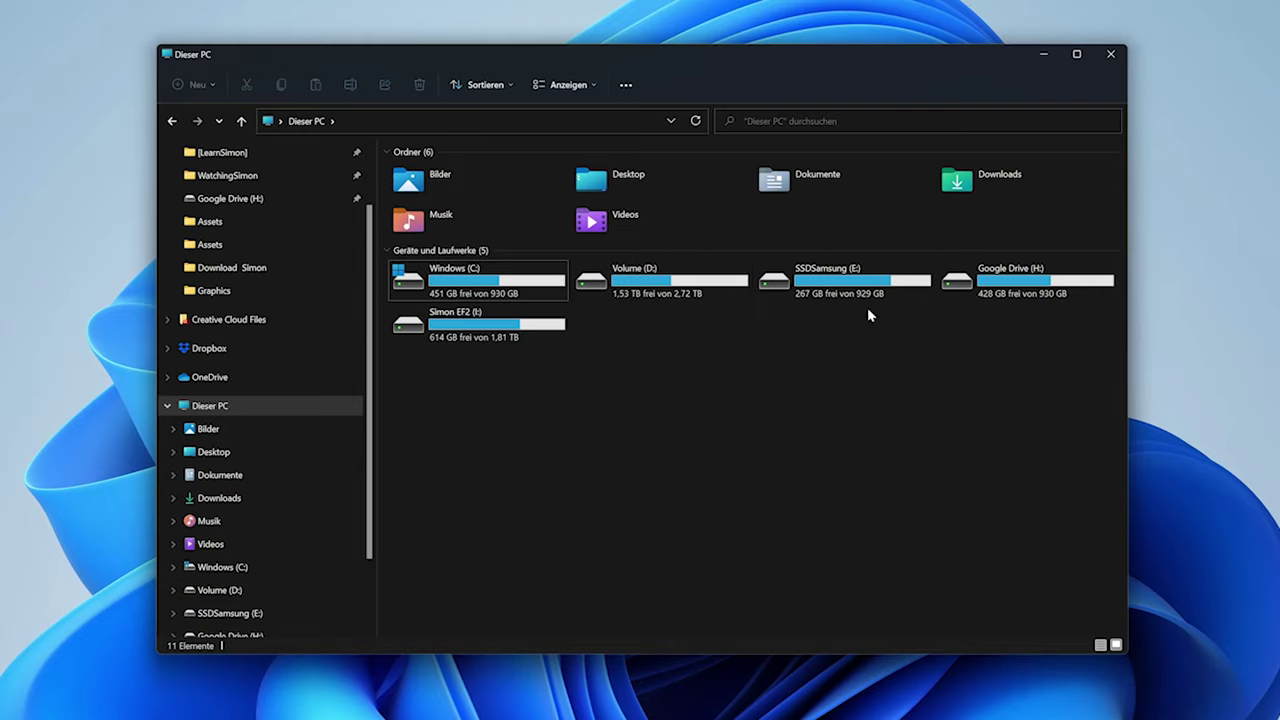
click(1030, 290)
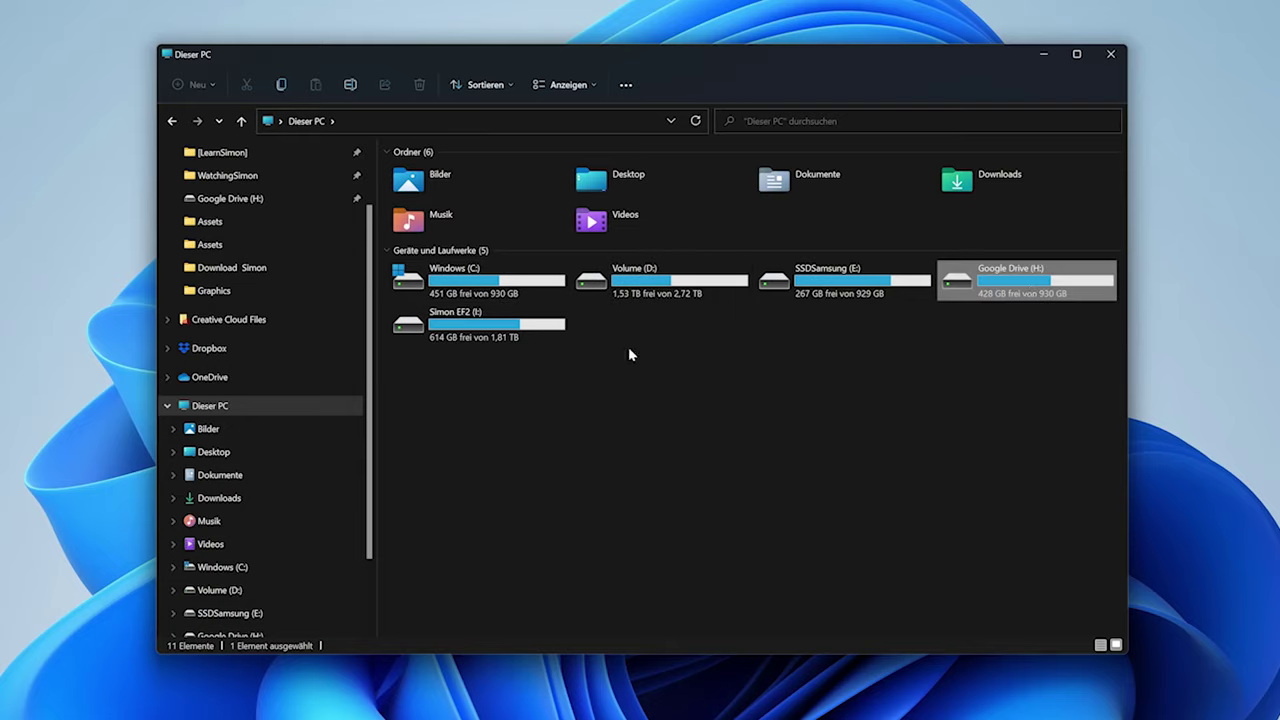
click(494, 327)
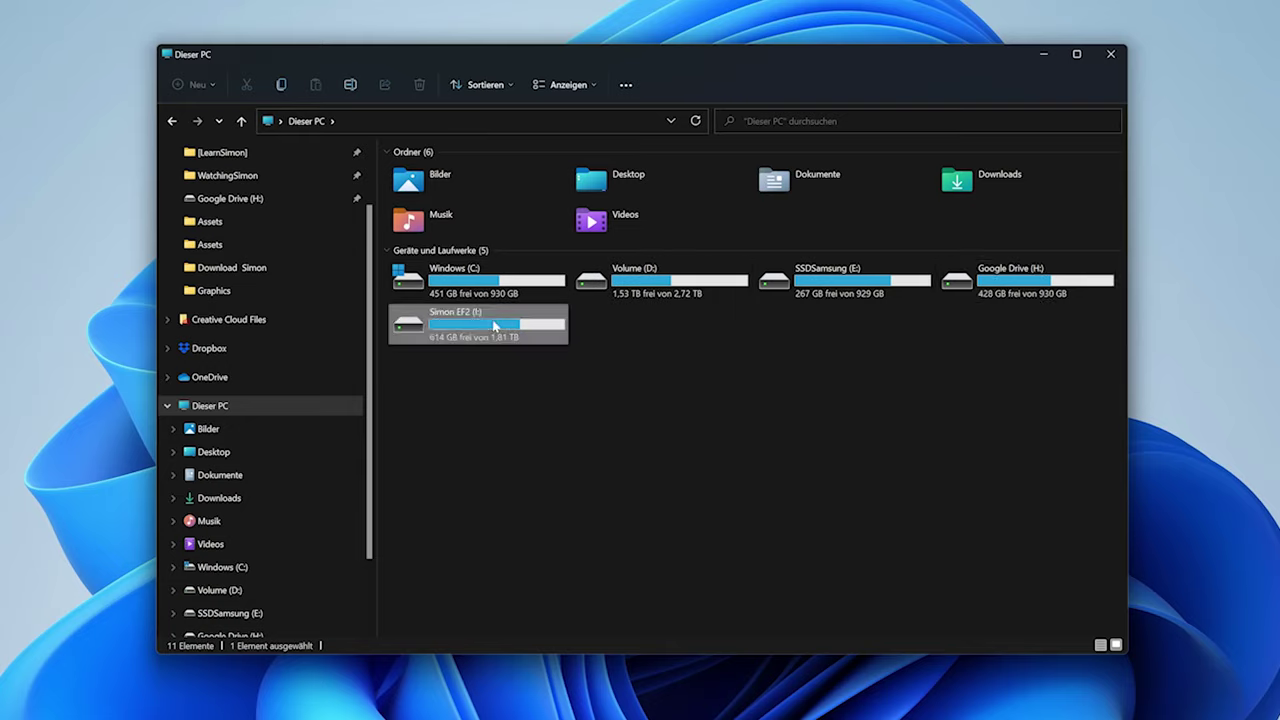
click(696, 388)
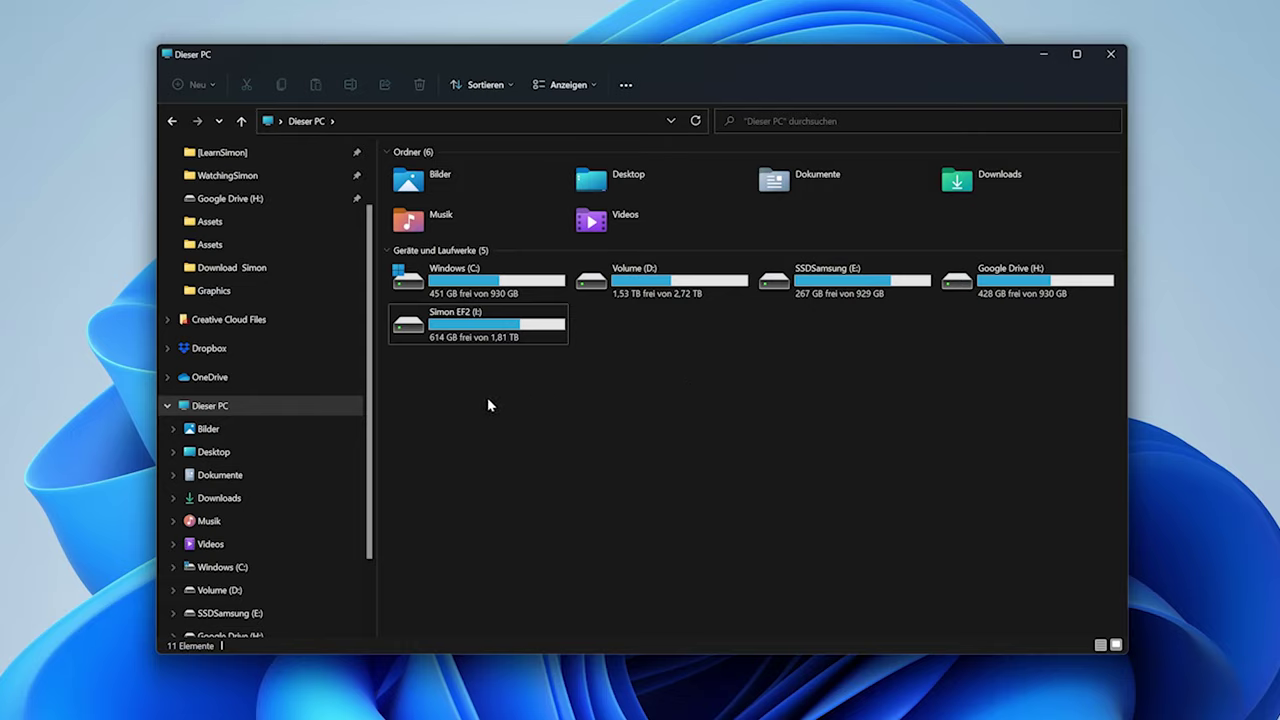
click(628, 186)
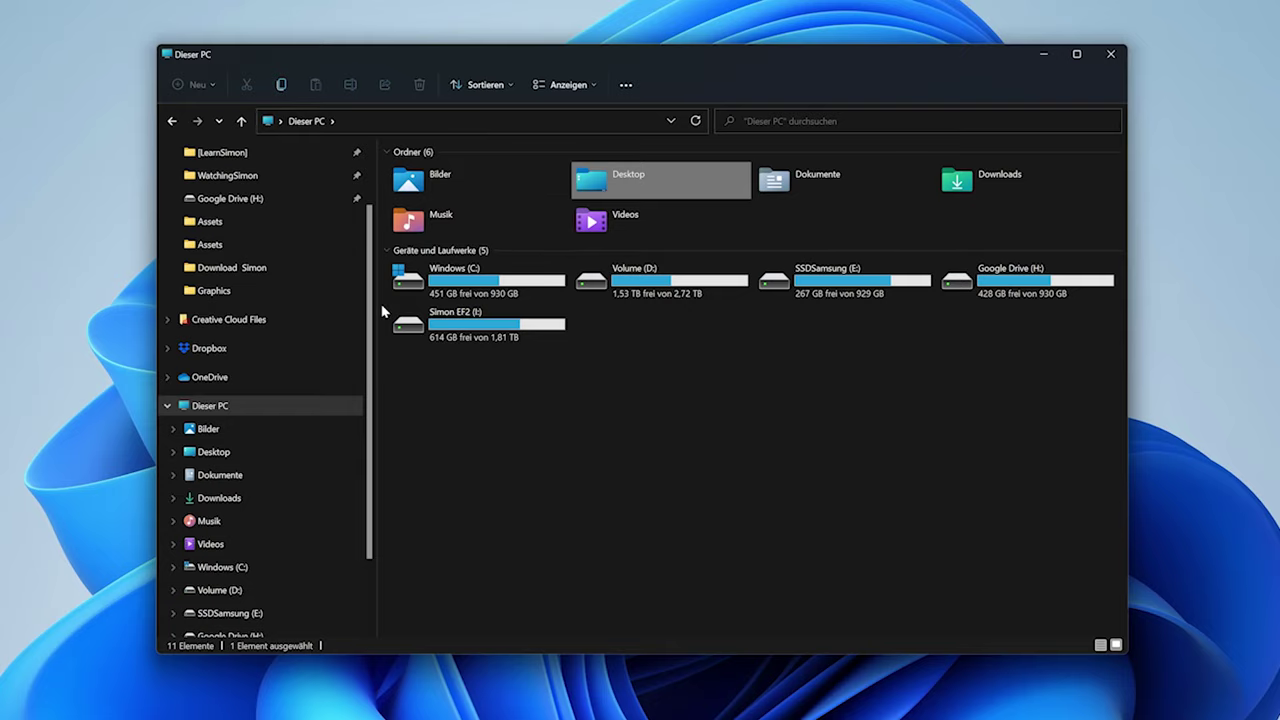
scroll(260, 213, up, 2)
Open Meine Dokumente and create a new folder keeping the default name Neuer Ordner
click(240, 205)
double_click(468, 221)
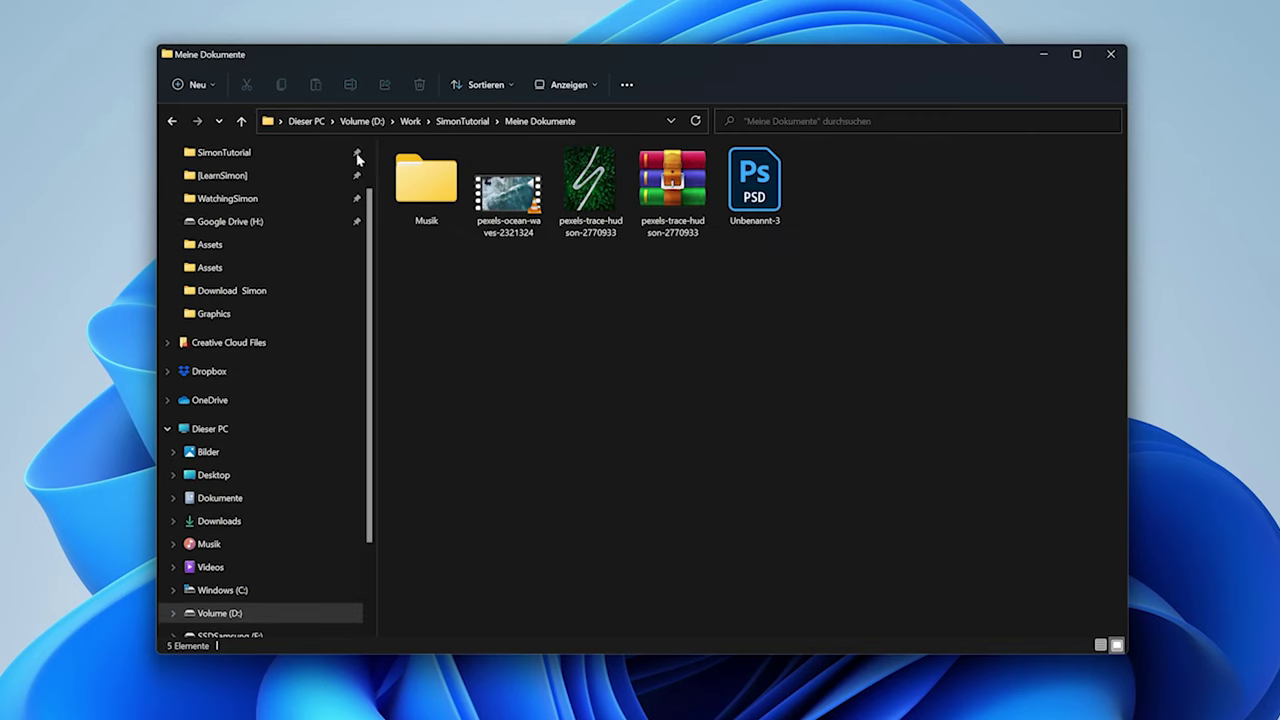
click(195, 85)
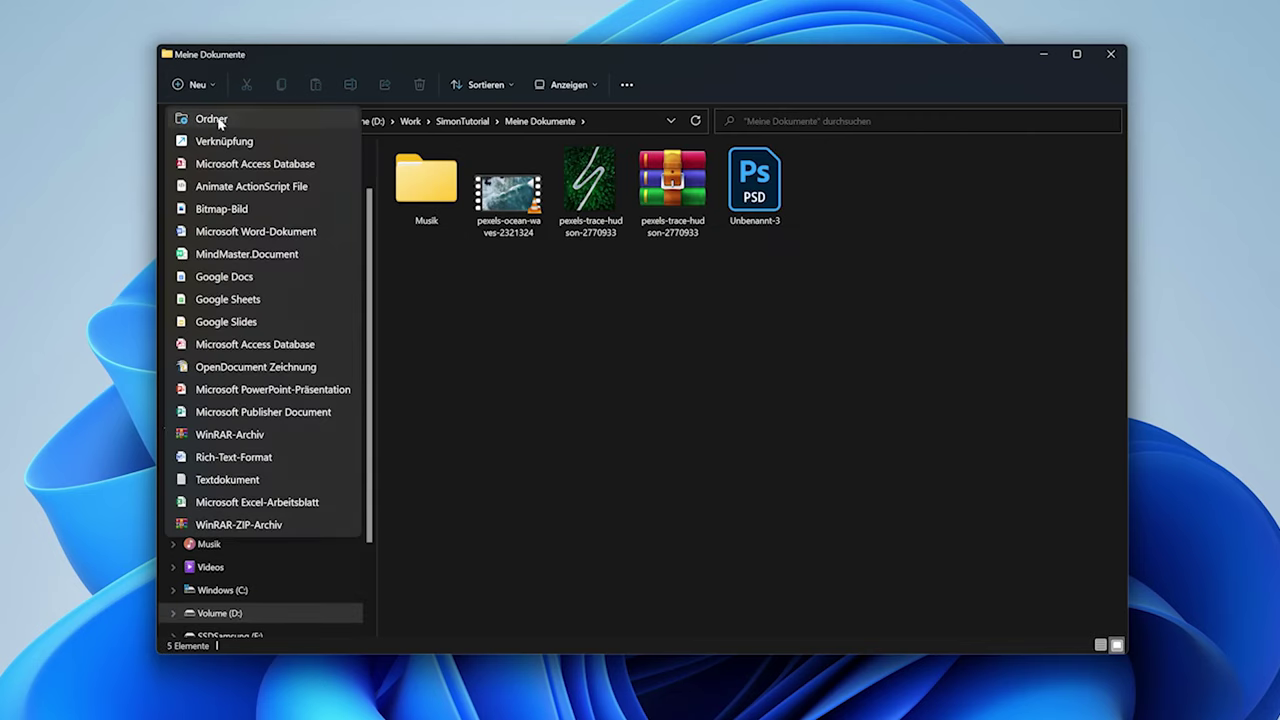
click(219, 122)
click(537, 326)
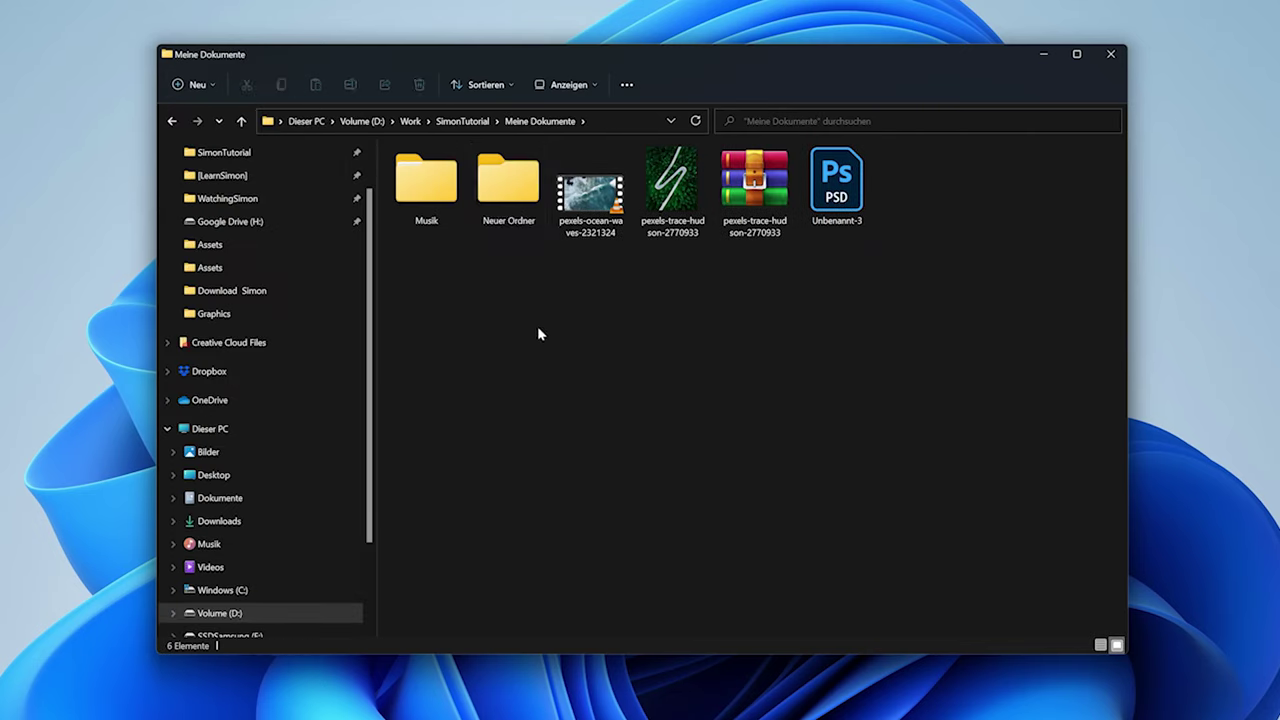
click(510, 186)
right_click(509, 183)
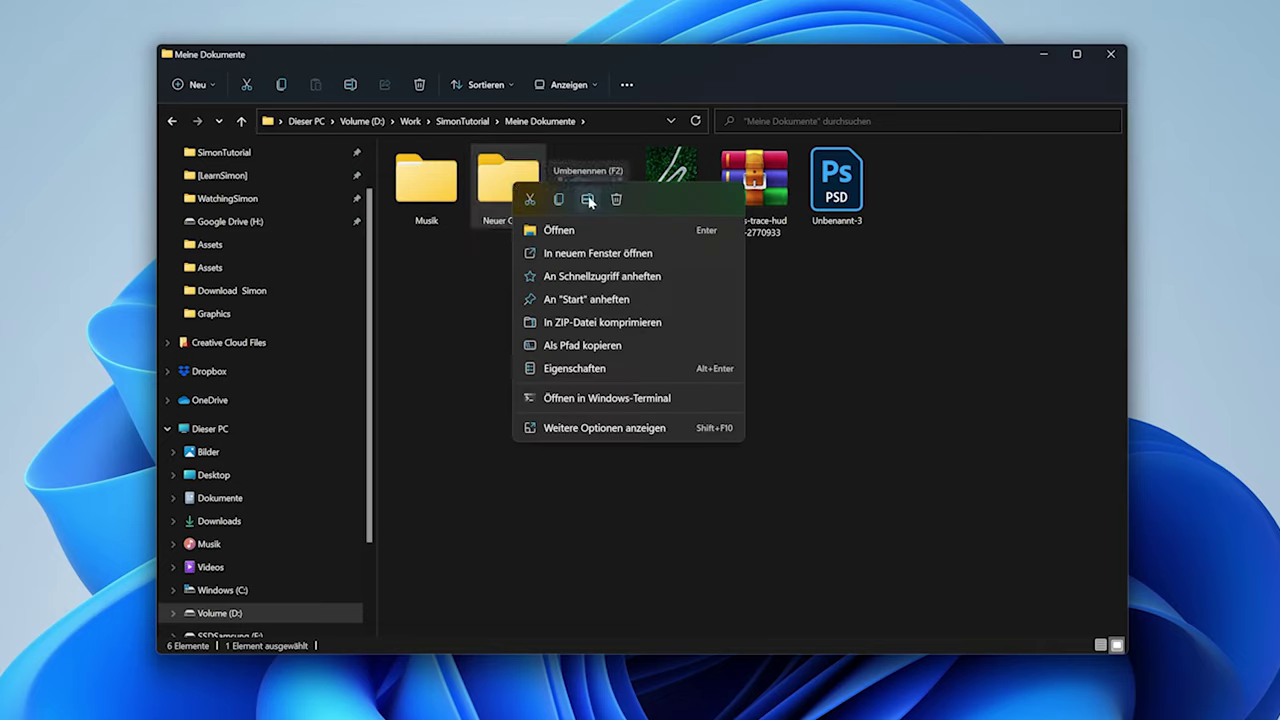
click(465, 318)
Move the pexels-trace-hudson-2770933 image into Neuer Ordner, then switch between Details and Large icons views
drag(660, 205, 510, 190)
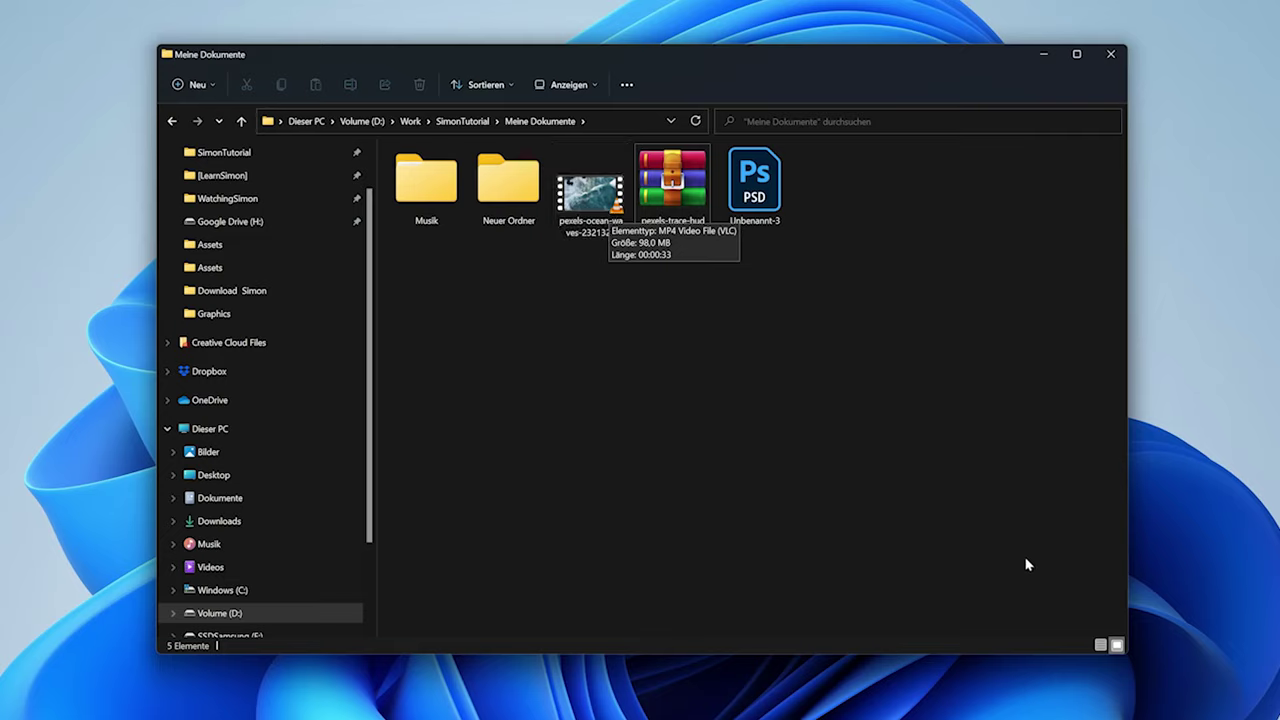
click(1102, 646)
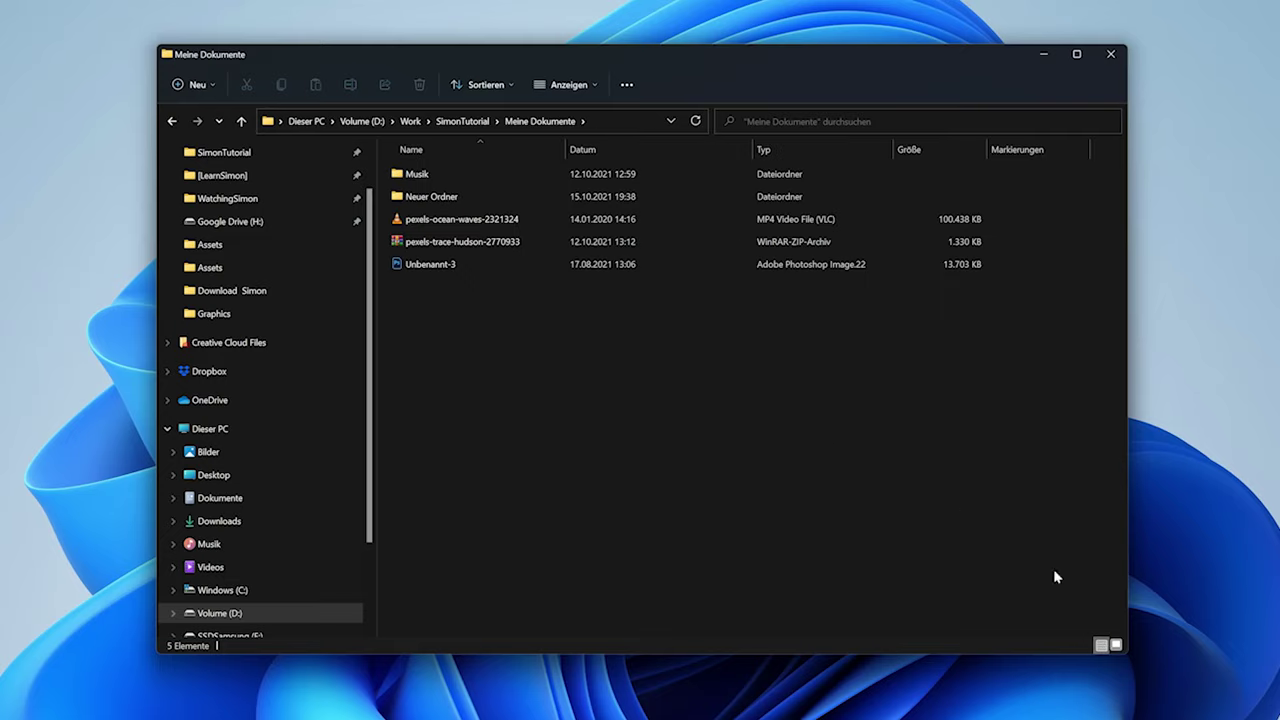
click(1116, 646)
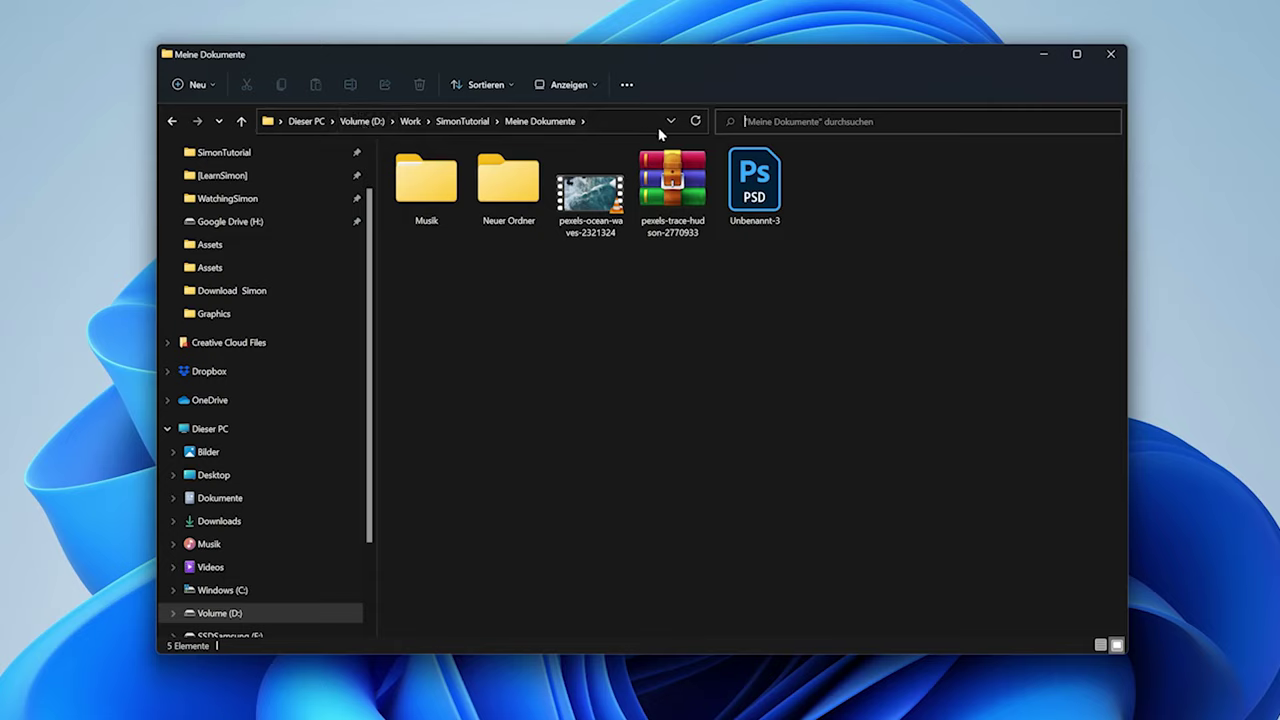
Copy the pexels-ocean-waves video from Meine Dokumente and paste it into Neuer Ordner
click(465, 121)
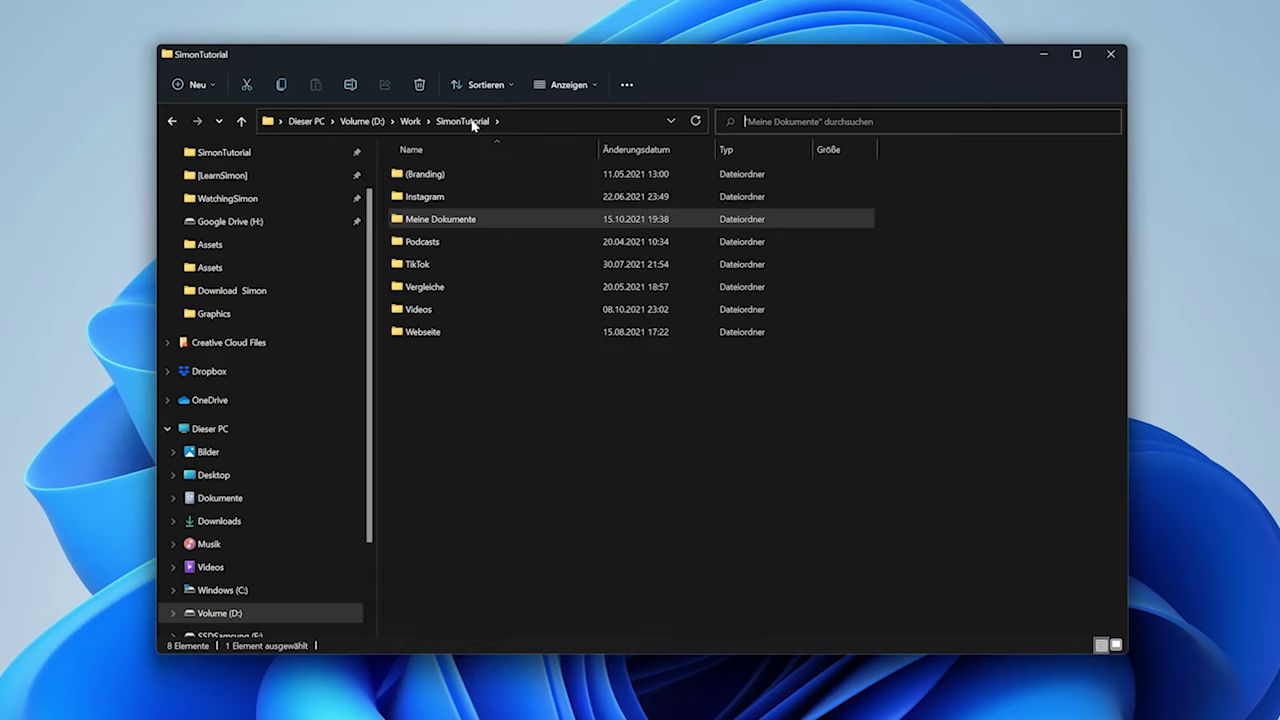
double_click(482, 222)
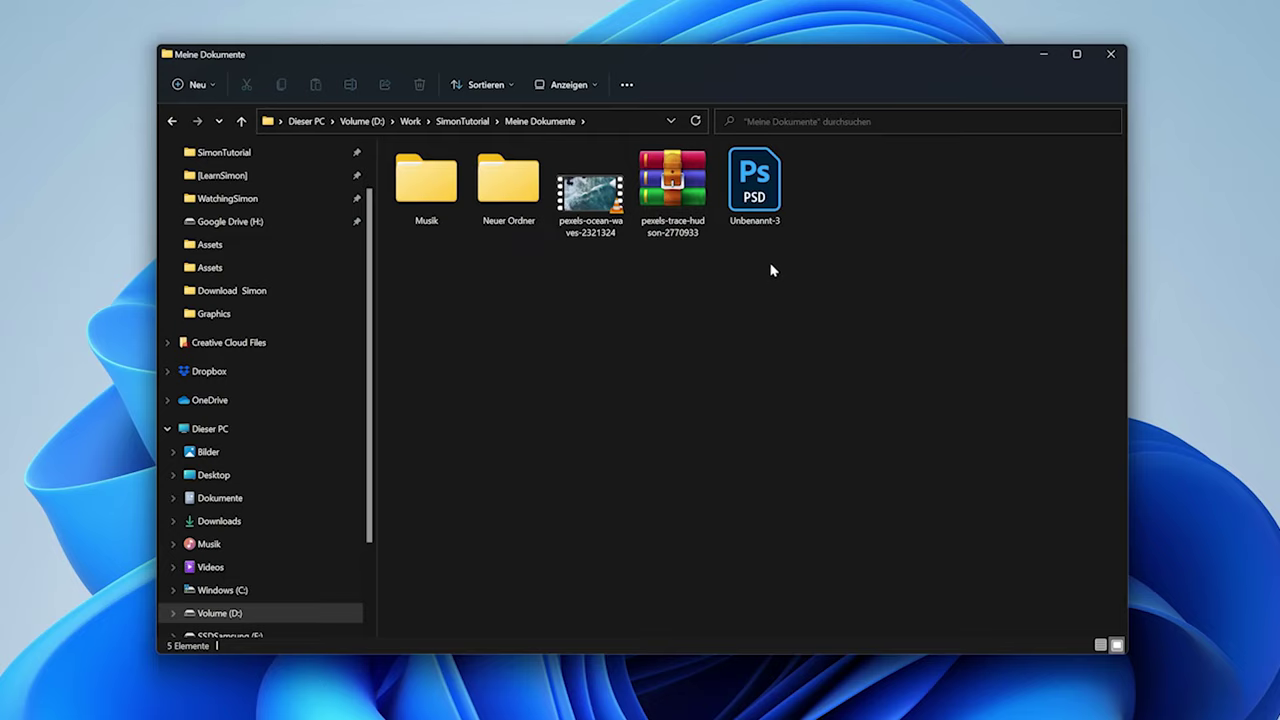
click(590, 190)
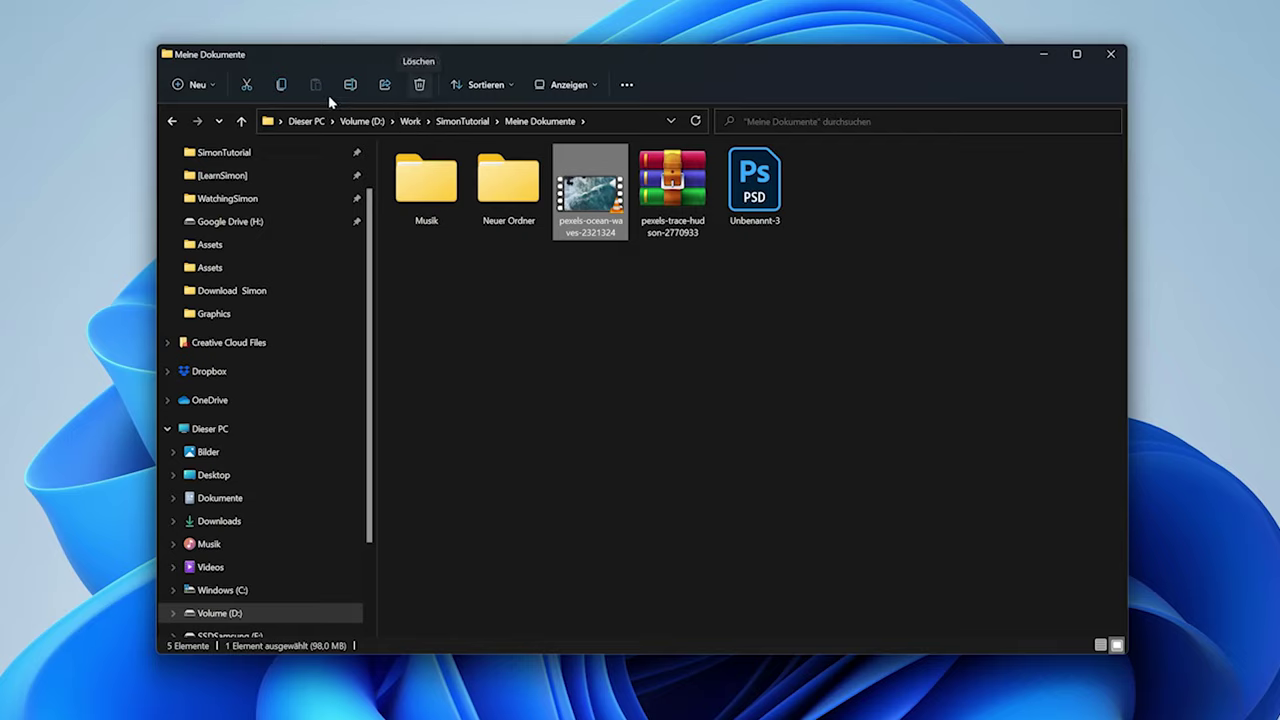
click(283, 86)
double_click(508, 185)
key(ctrl+v)
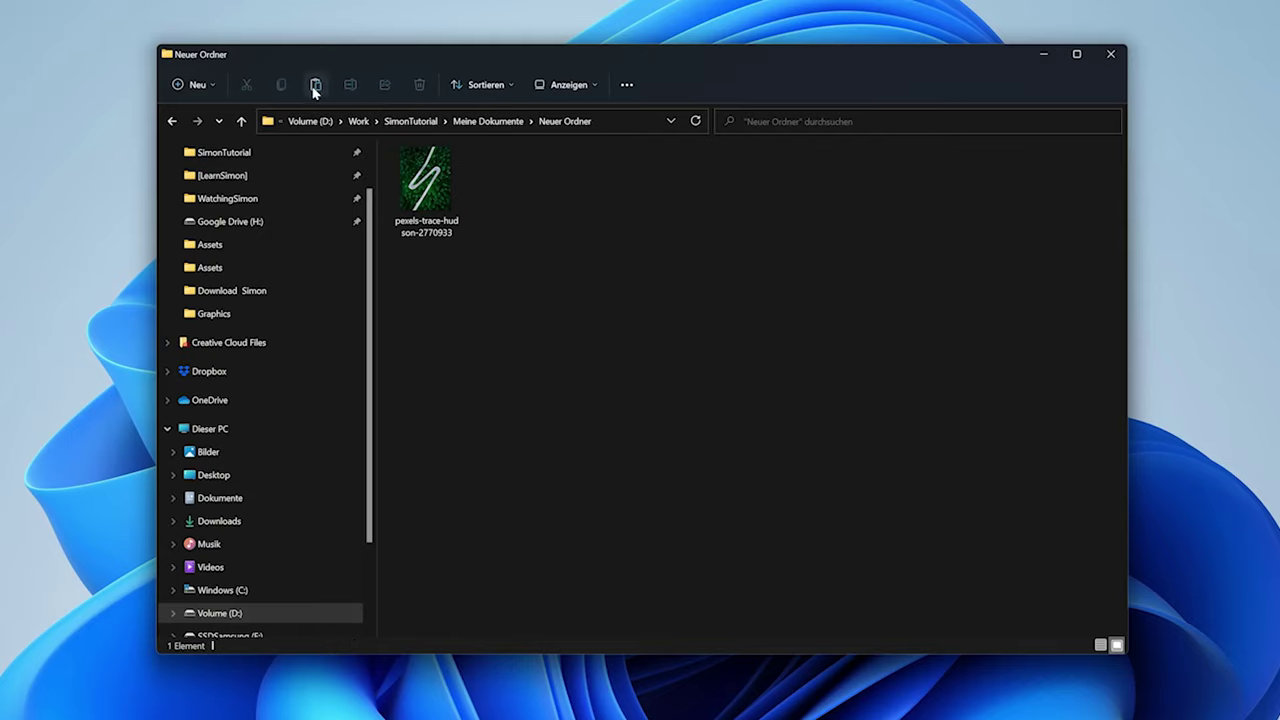
click(315, 86)
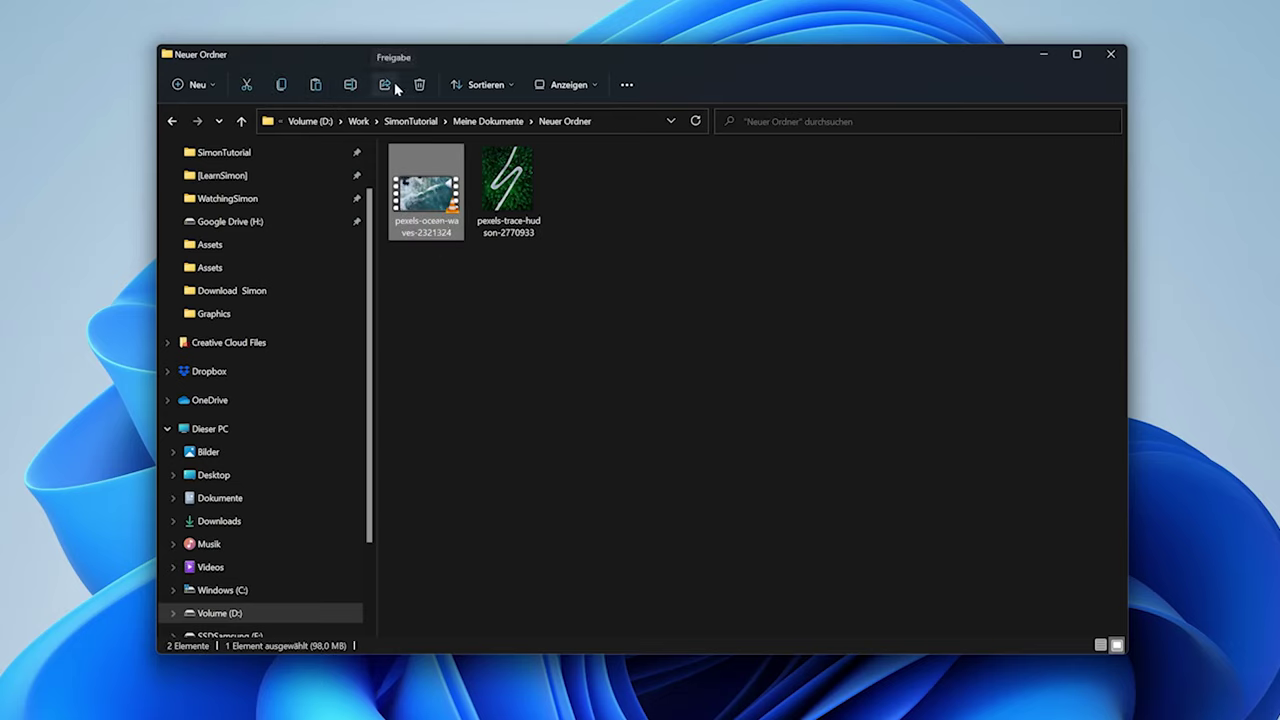
click(515, 185)
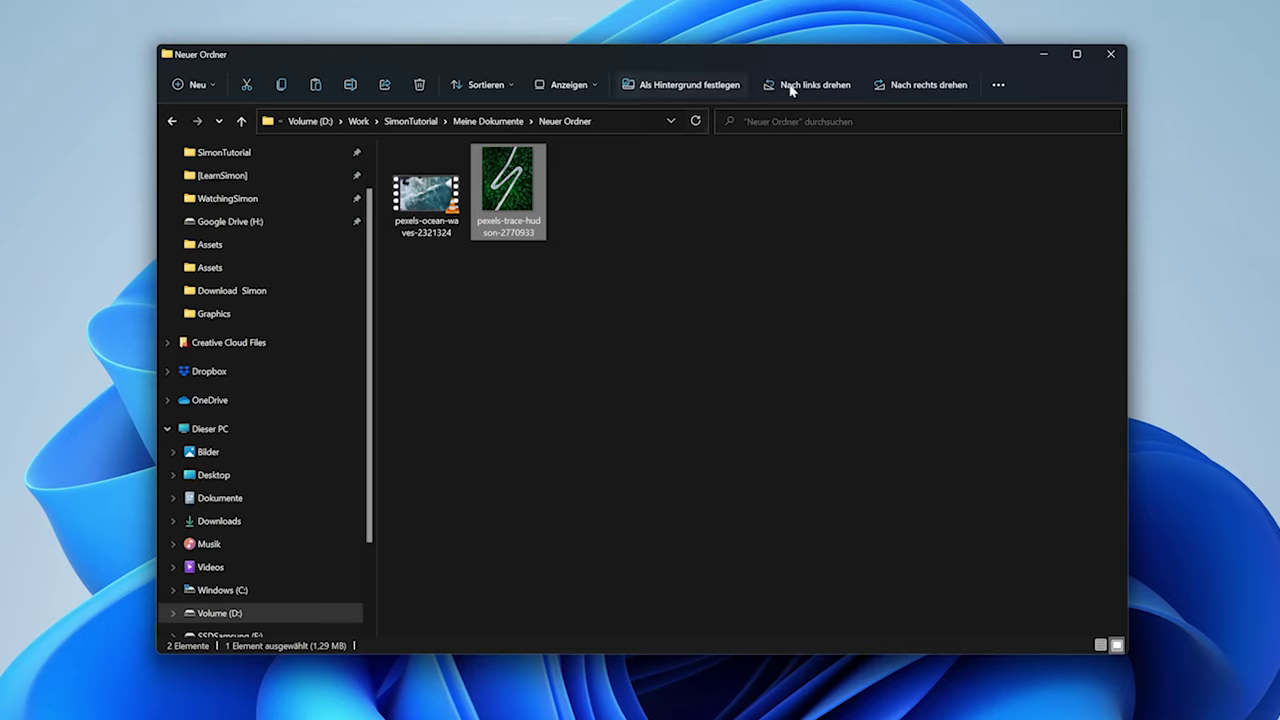
right_click(524, 190)
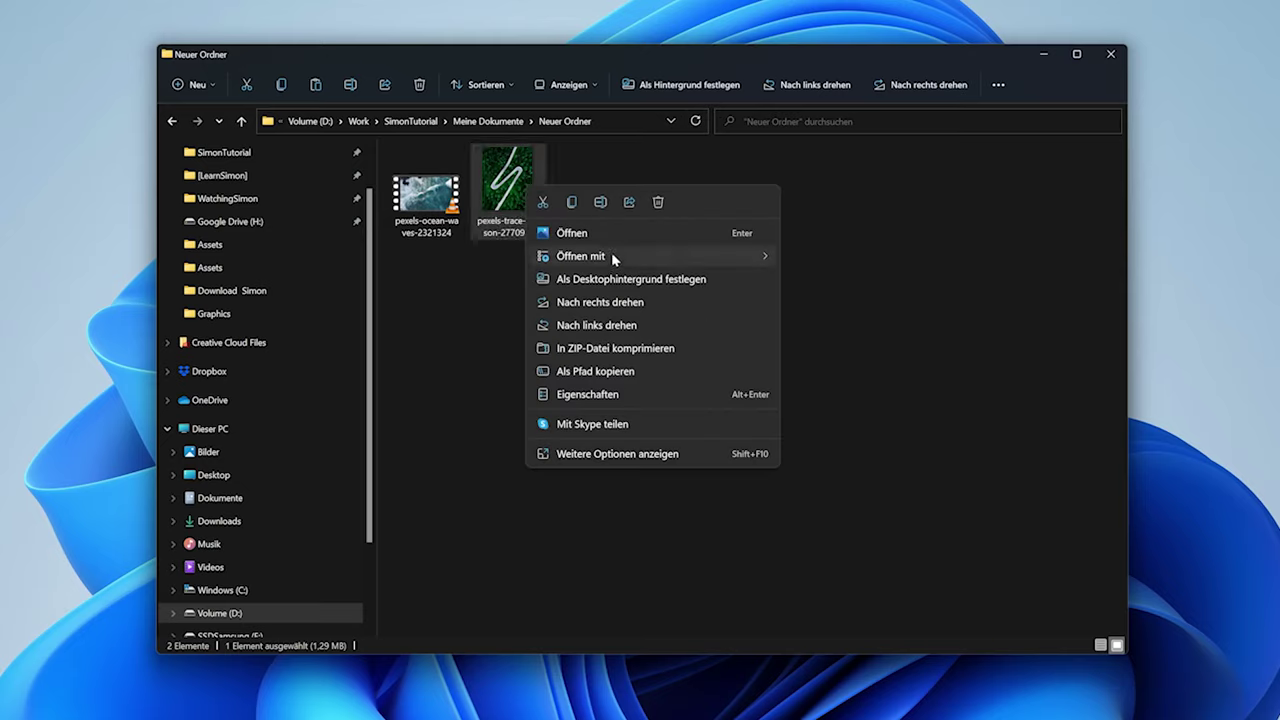
click(582, 394)
drag(595, 324, 674, 324)
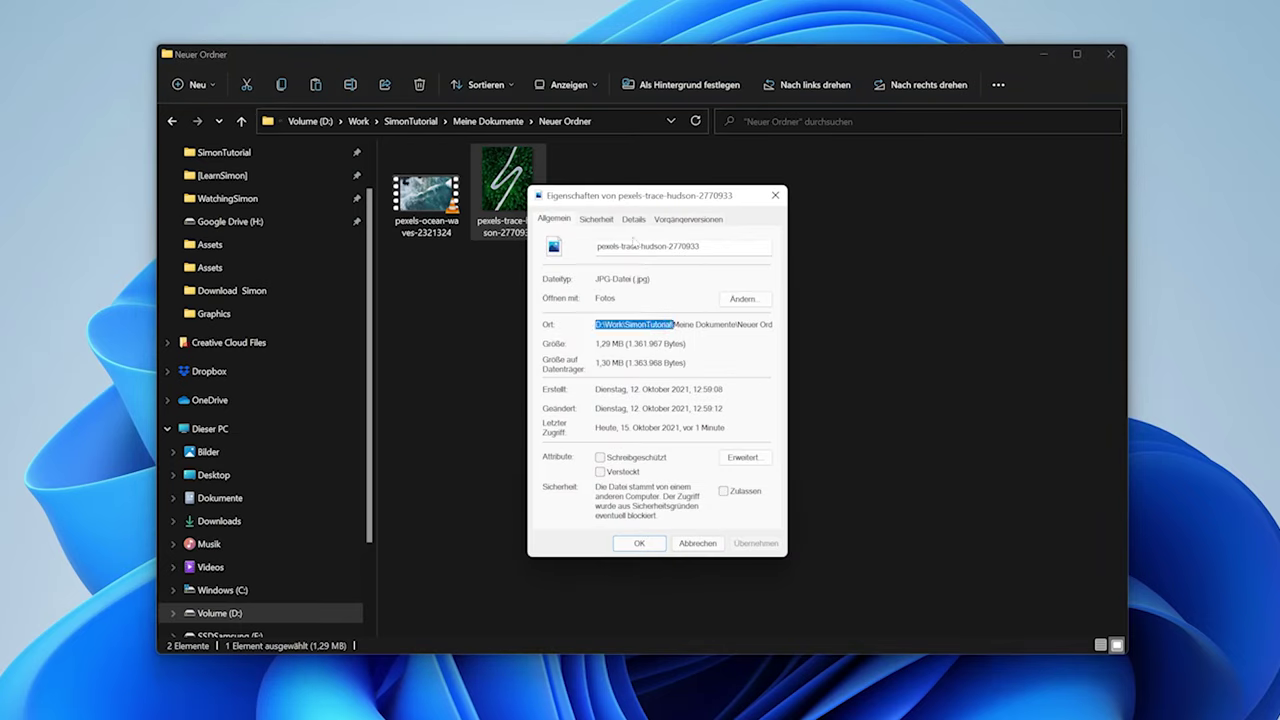
click(633, 218)
scroll(676, 377, down, 6)
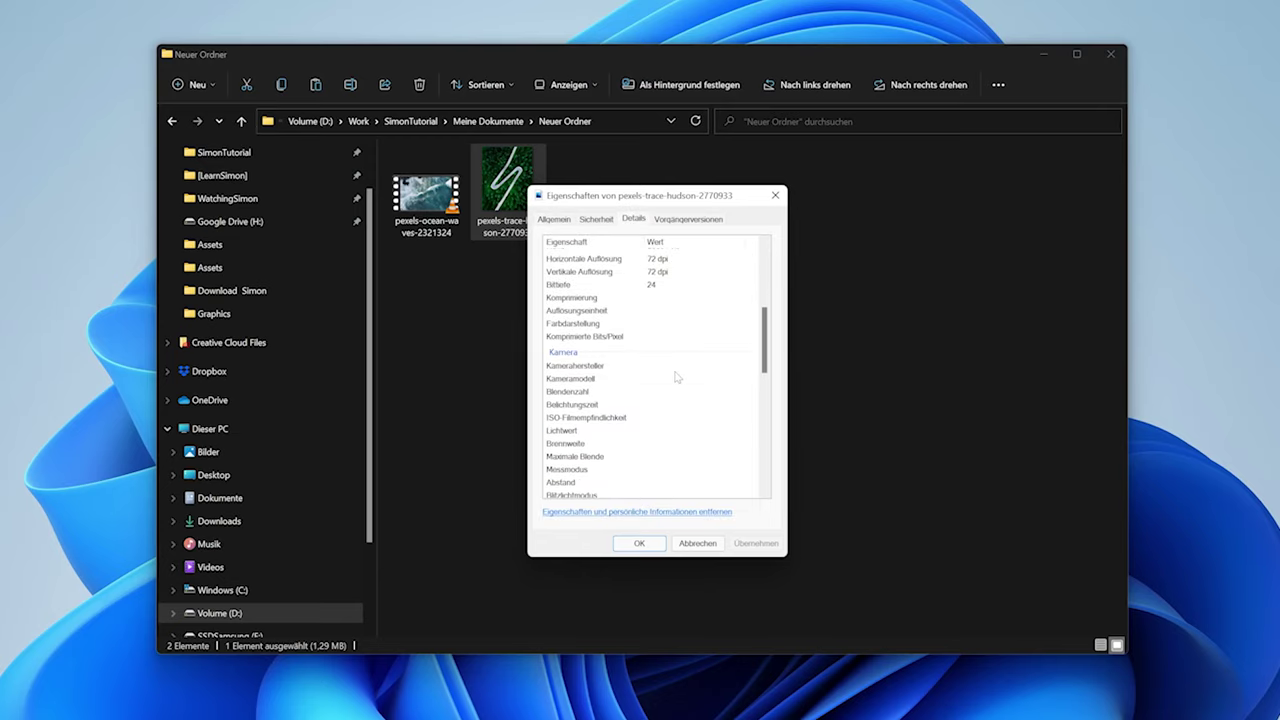
scroll(676, 377, up, 5)
click(697, 543)
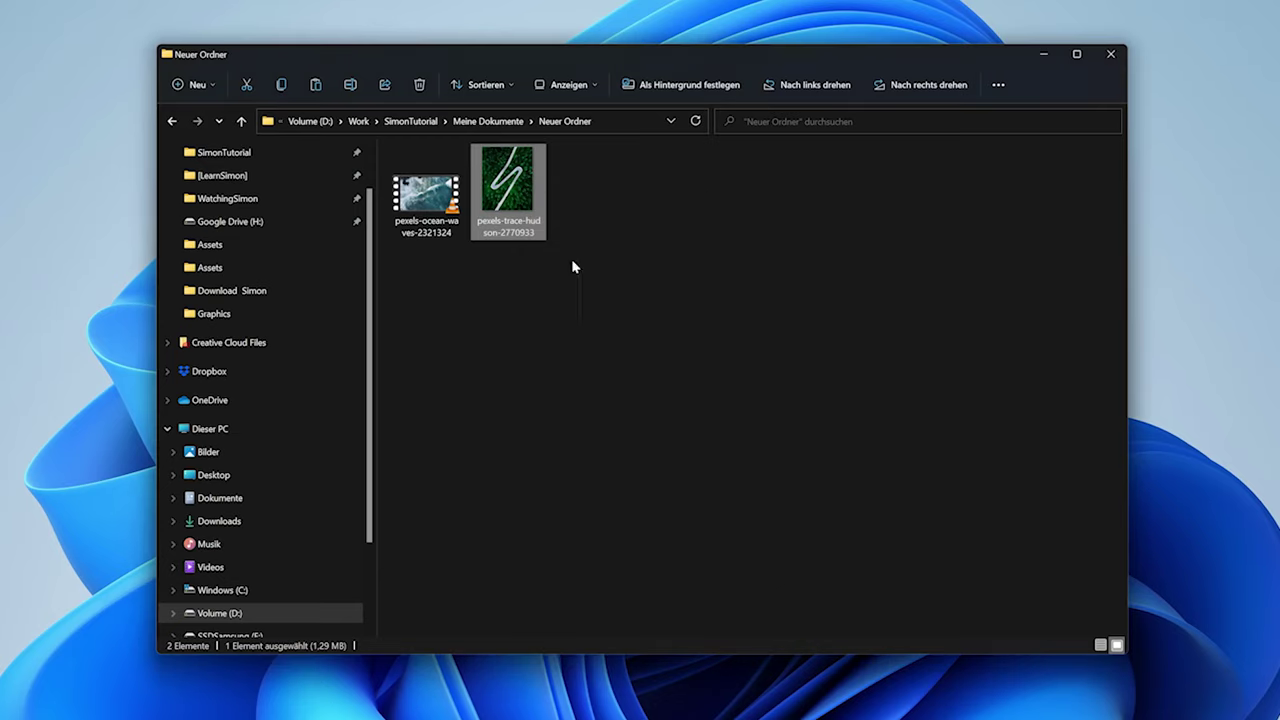
right_click(520, 195)
mouse_move(619, 260)
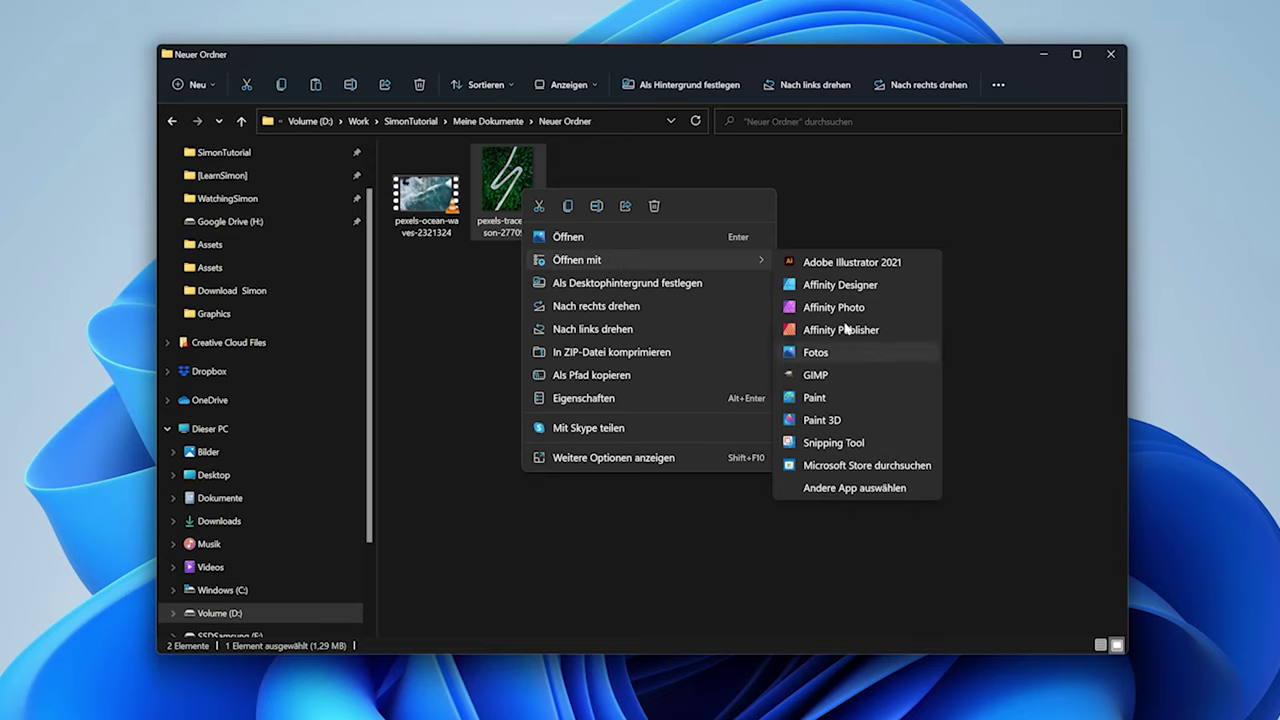
right_click(510, 200)
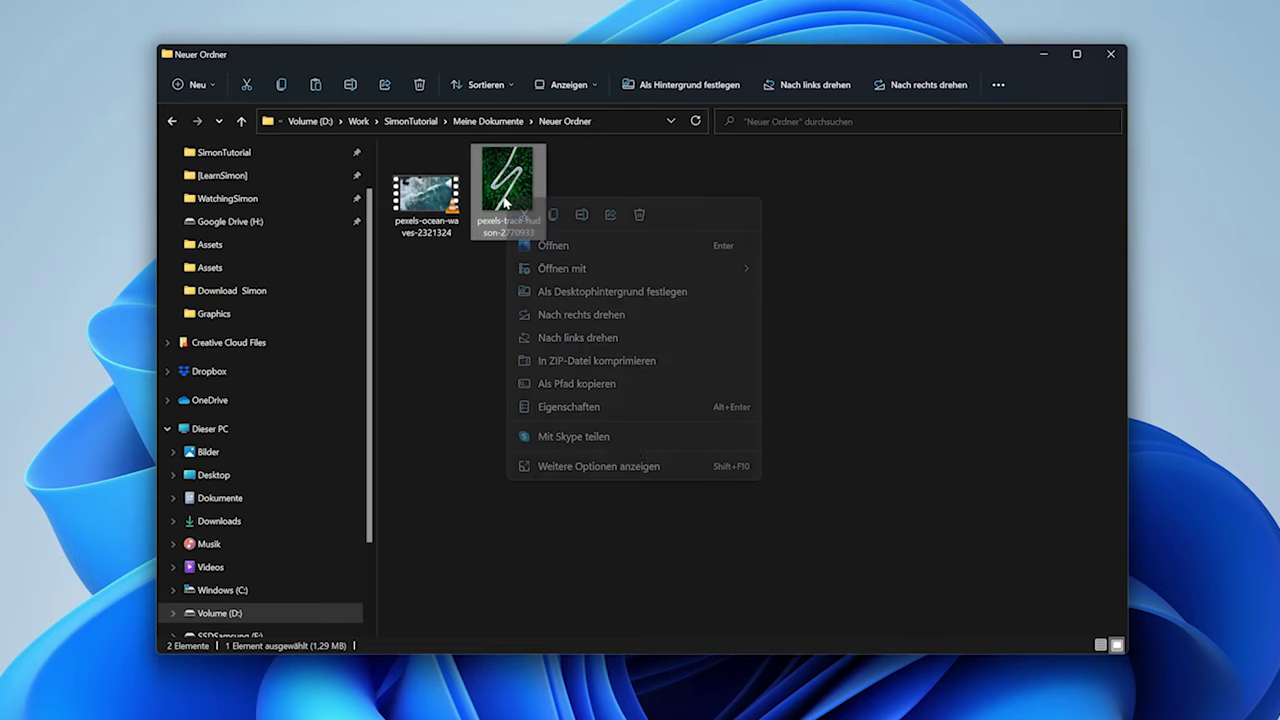
click(660, 468)
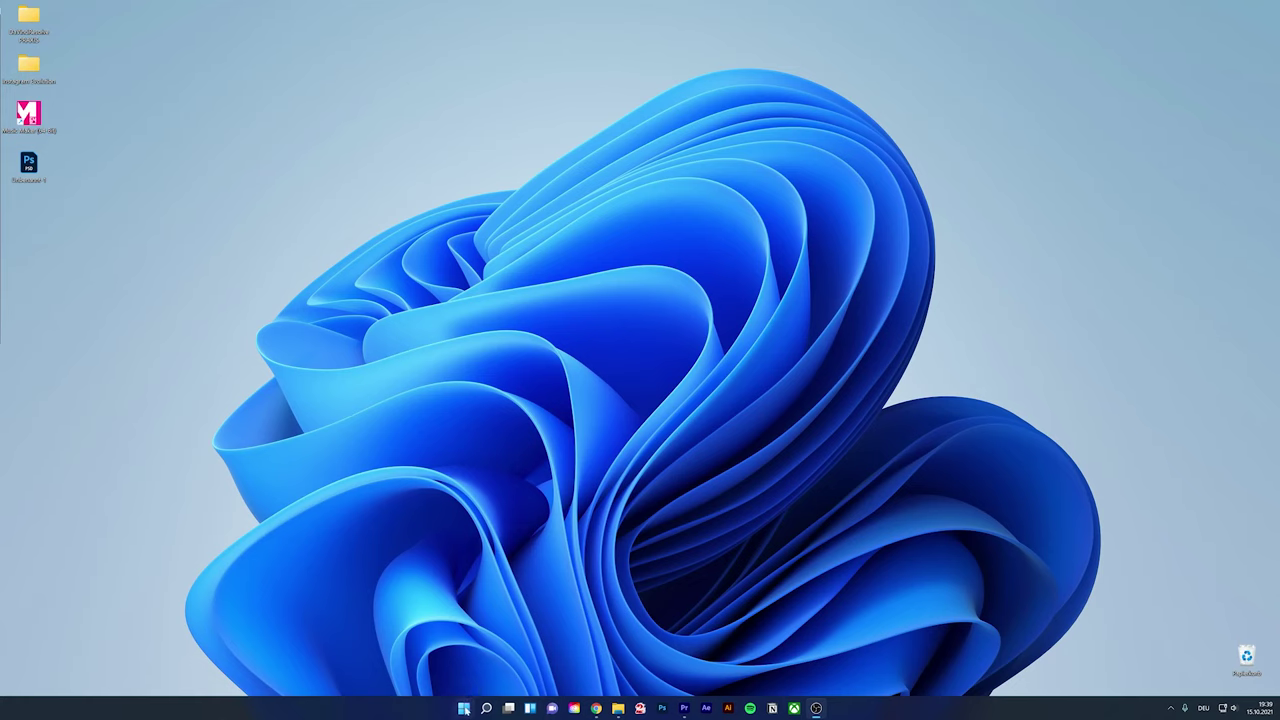
Launch Microsoft Store from the Start menu
click(463, 708)
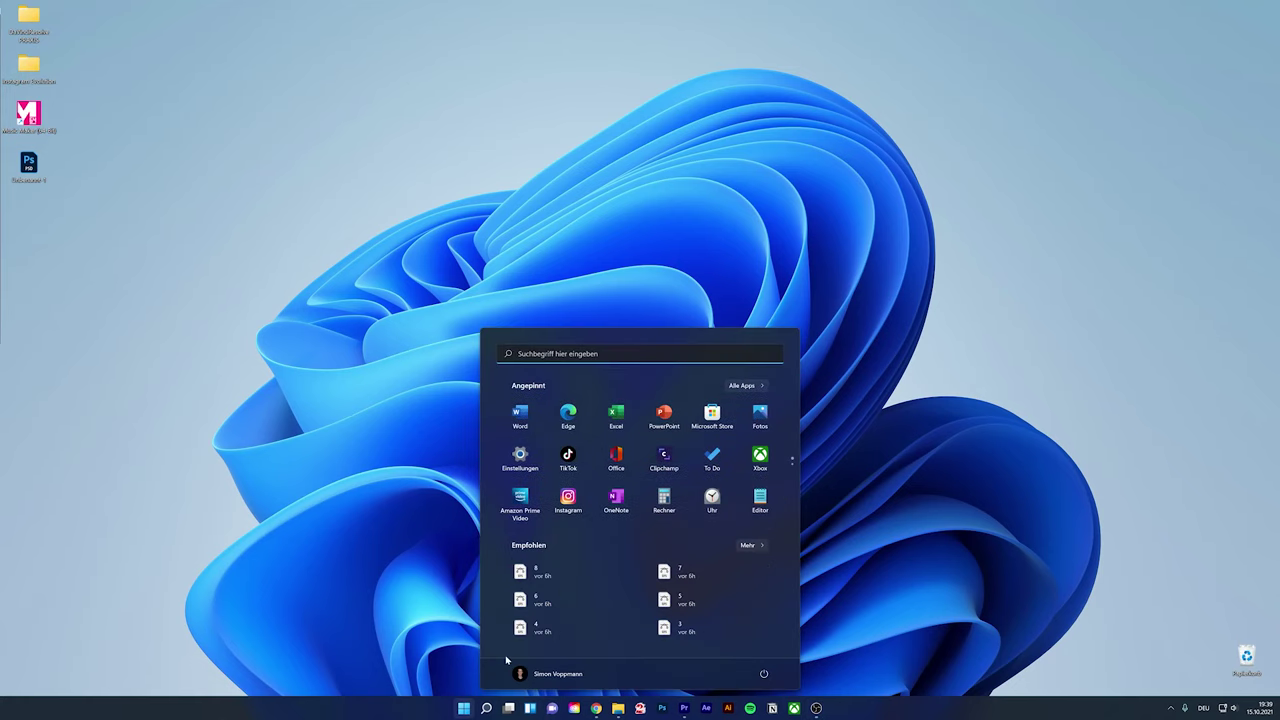
click(714, 422)
click(827, 708)
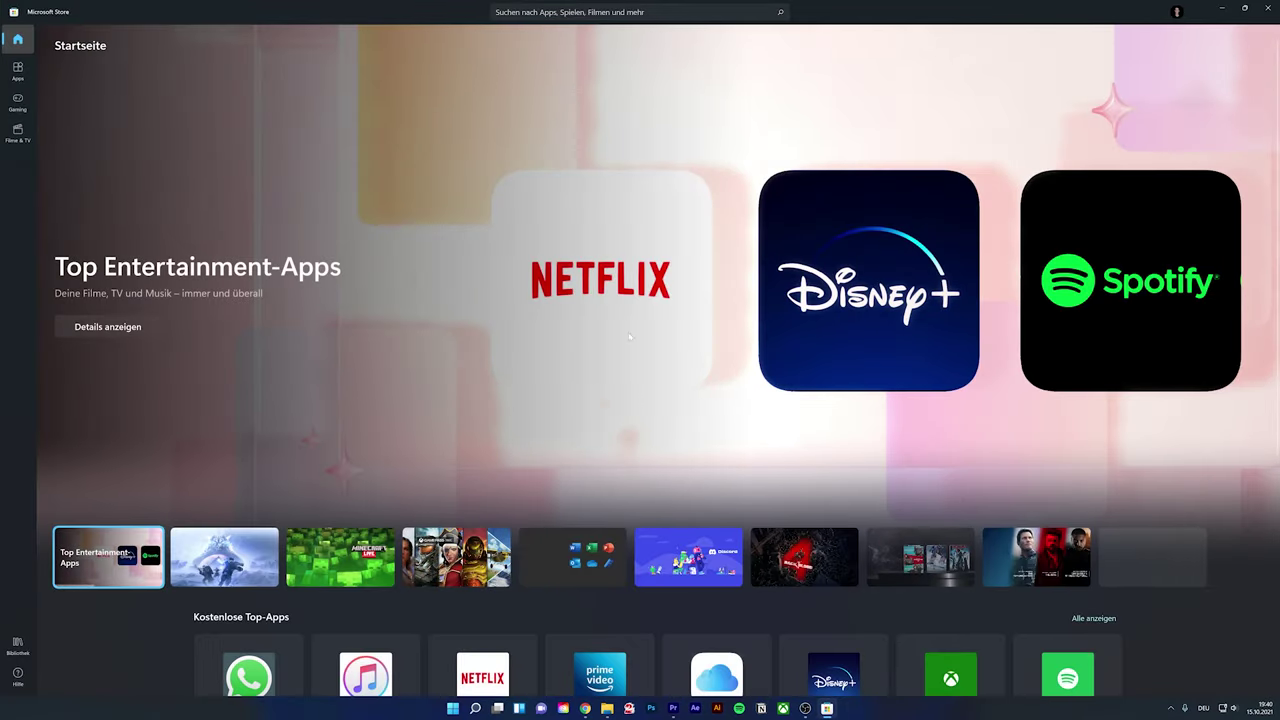
View the WhatsApp page under Kostenlose Top-Apps, then the Notepad++ Downloads page
scroll(742, 316, down, 3)
click(244, 393)
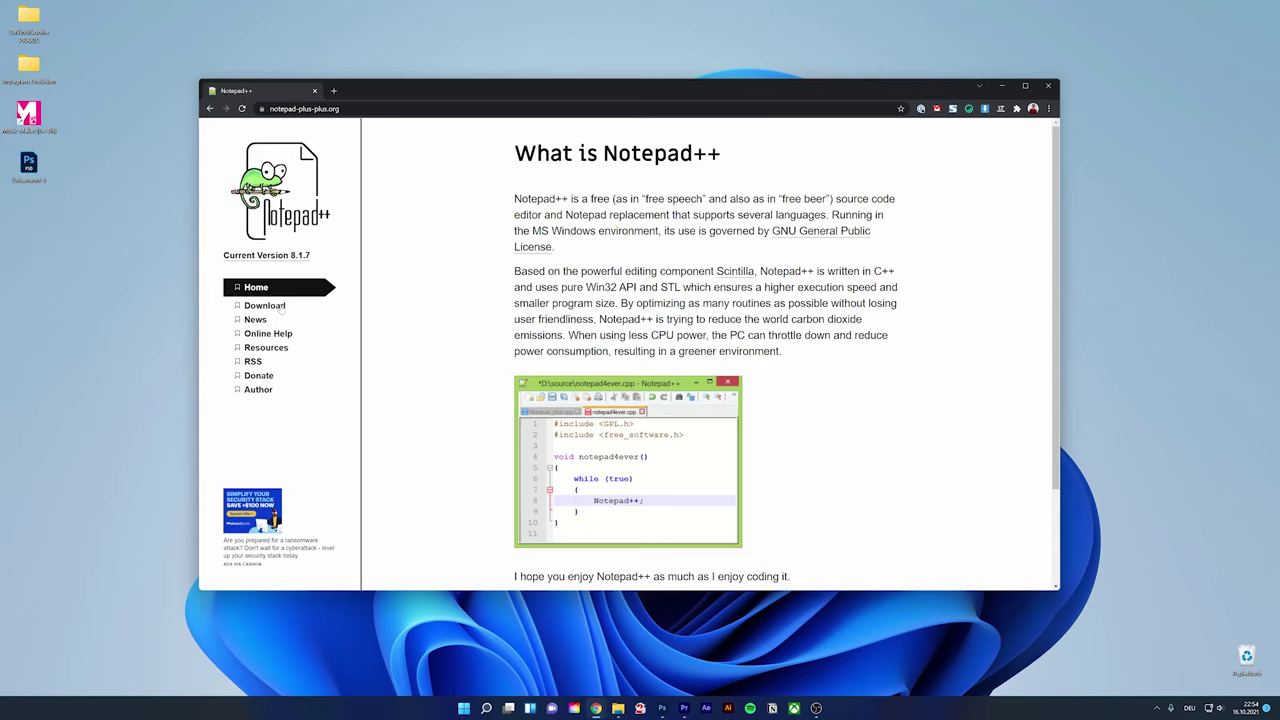
click(280, 306)
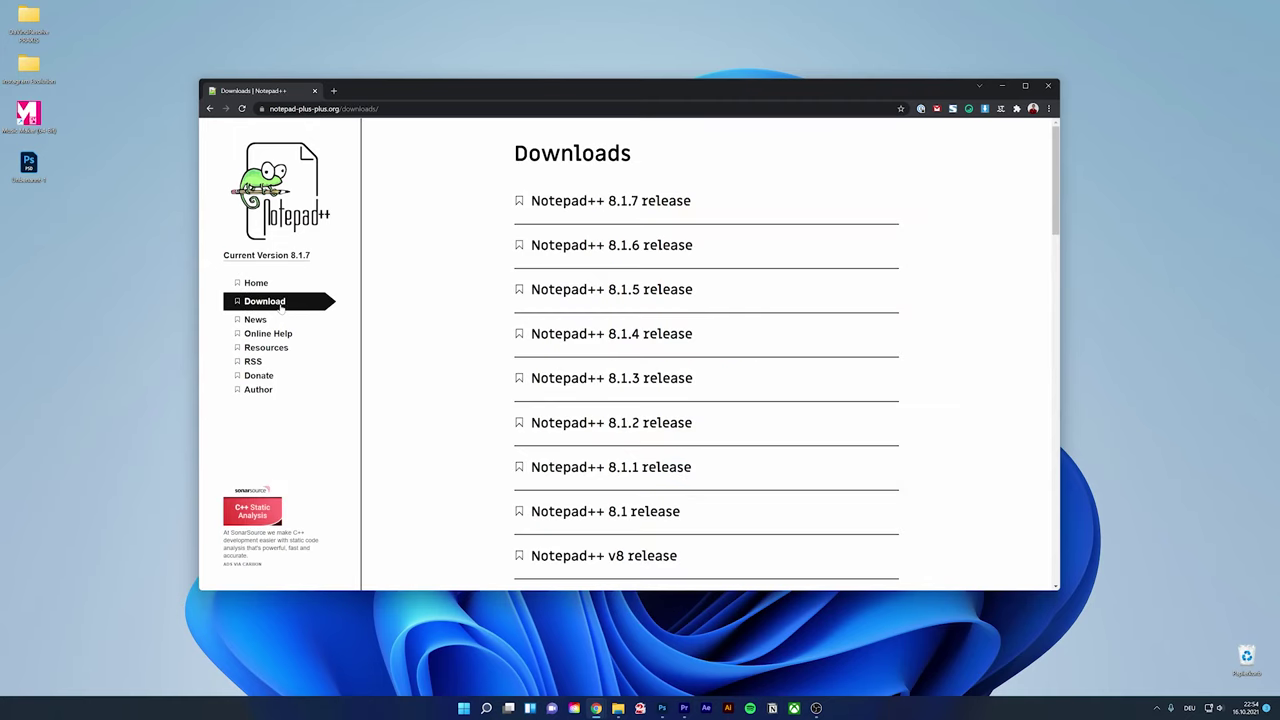
Download the 32-bit Notepad++ 8.1.7 installer and minimize Chrome
click(643, 205)
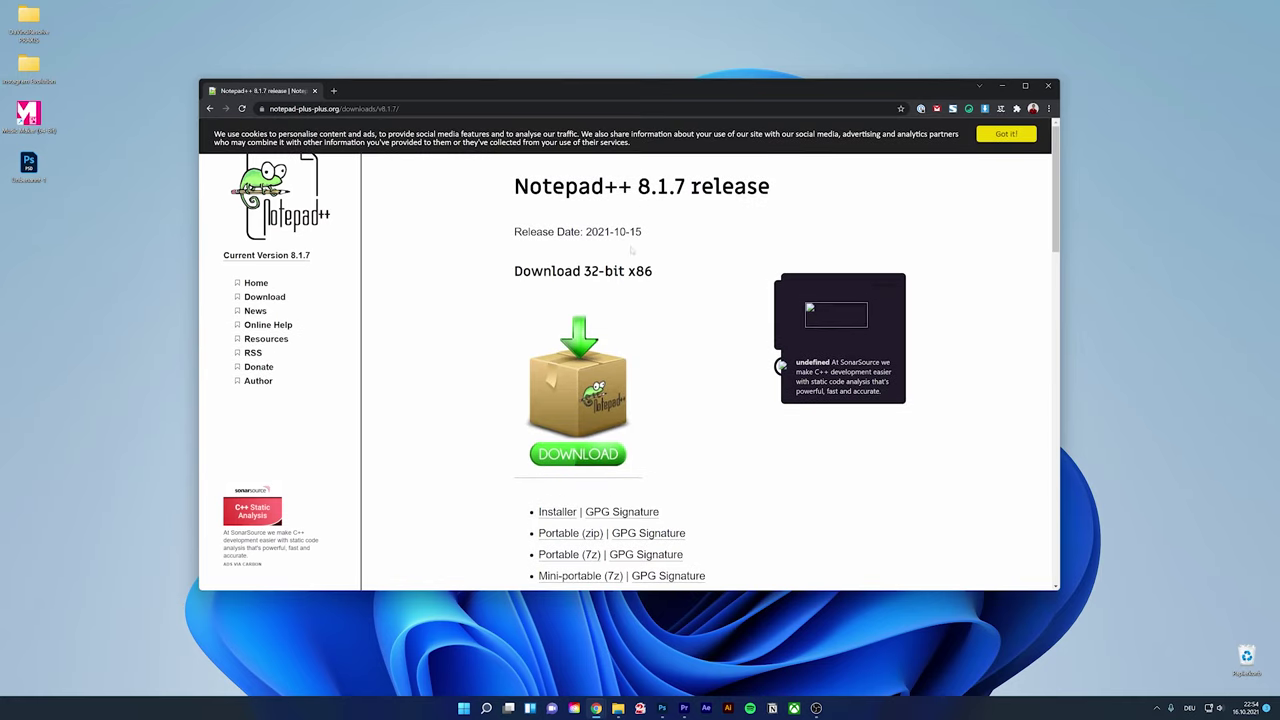
click(579, 455)
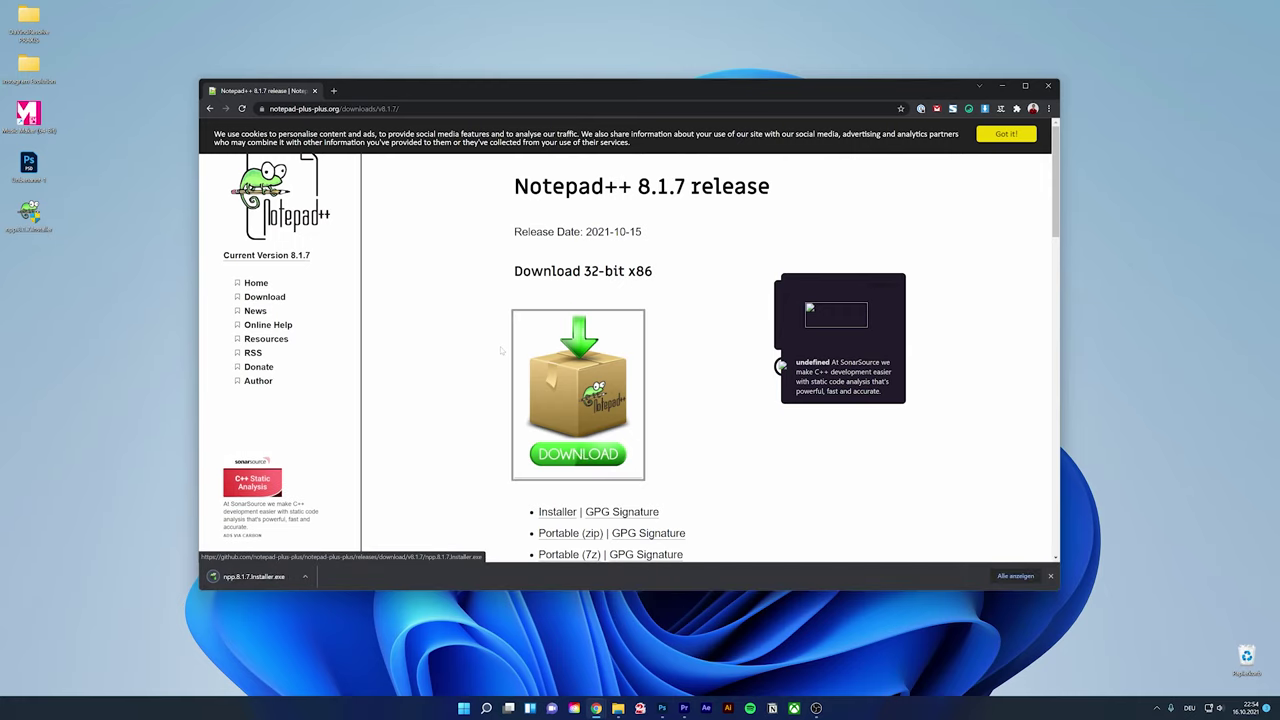
click(979, 86)
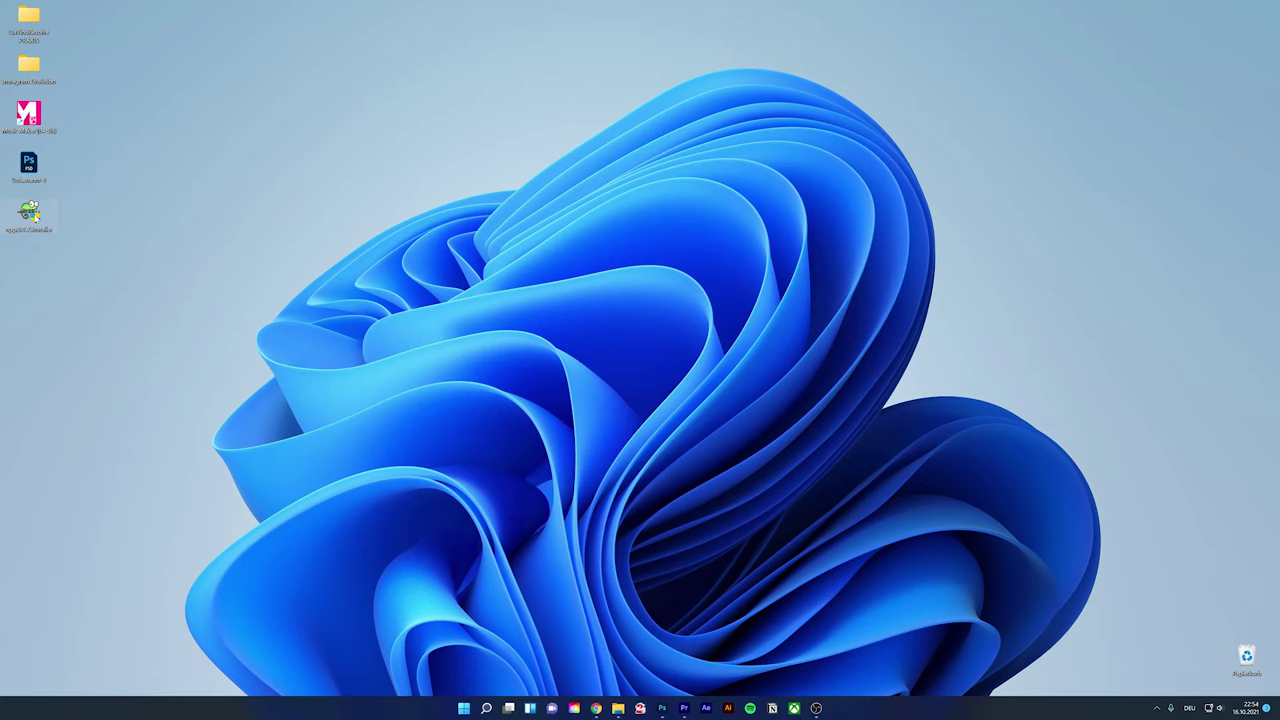
Start the Notepad++ installer in Deutsch, keeping the default C:\Program Files (x86)\Notepad++ folder
double_click(30, 214)
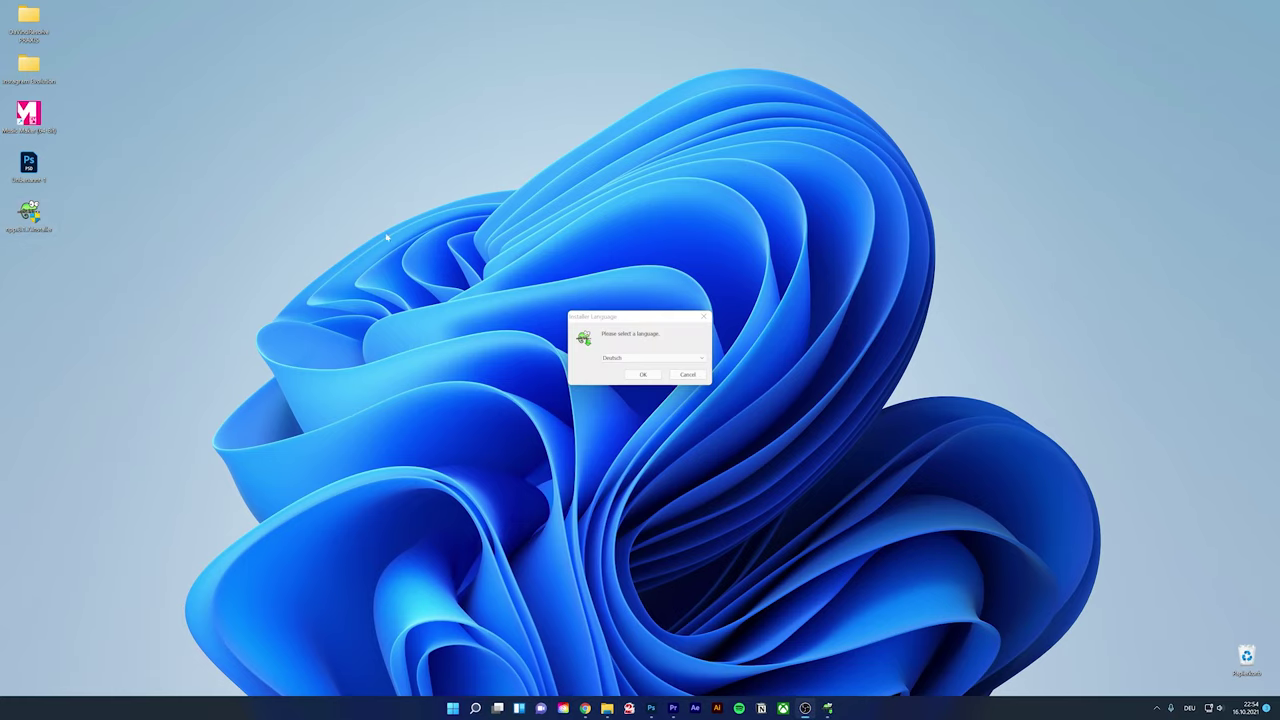
click(643, 374)
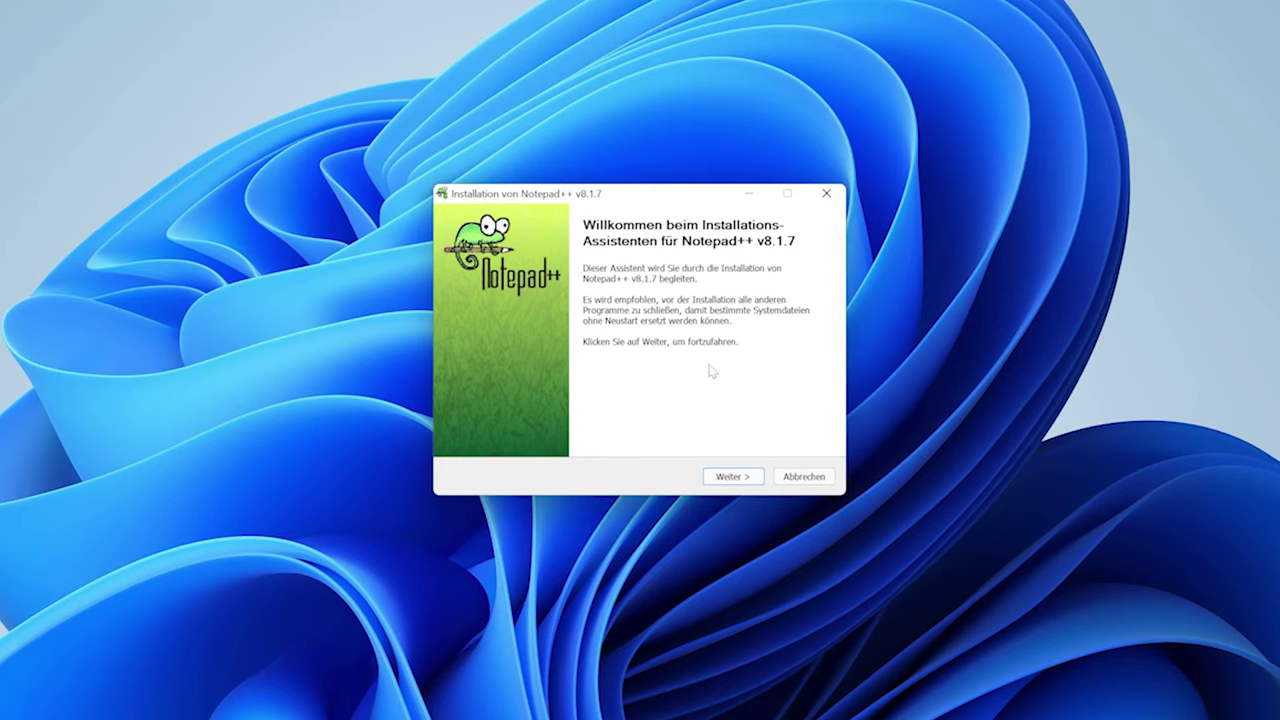
click(732, 476)
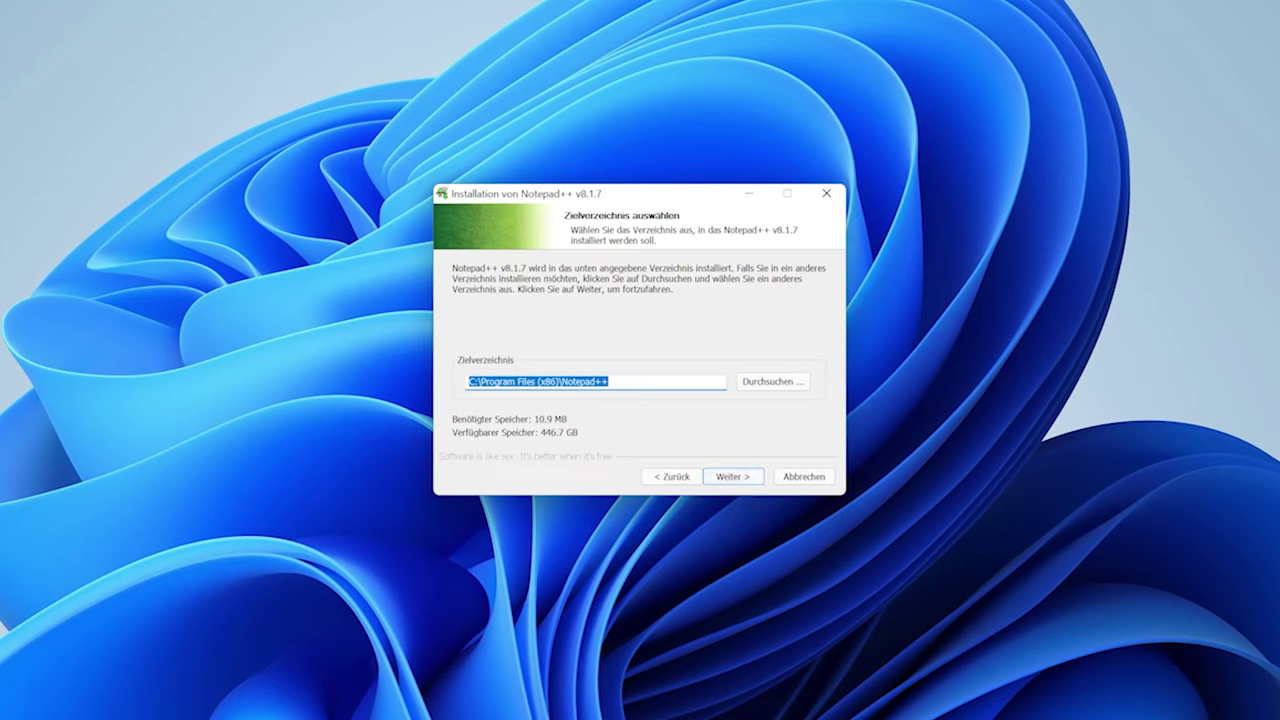
click(771, 382)
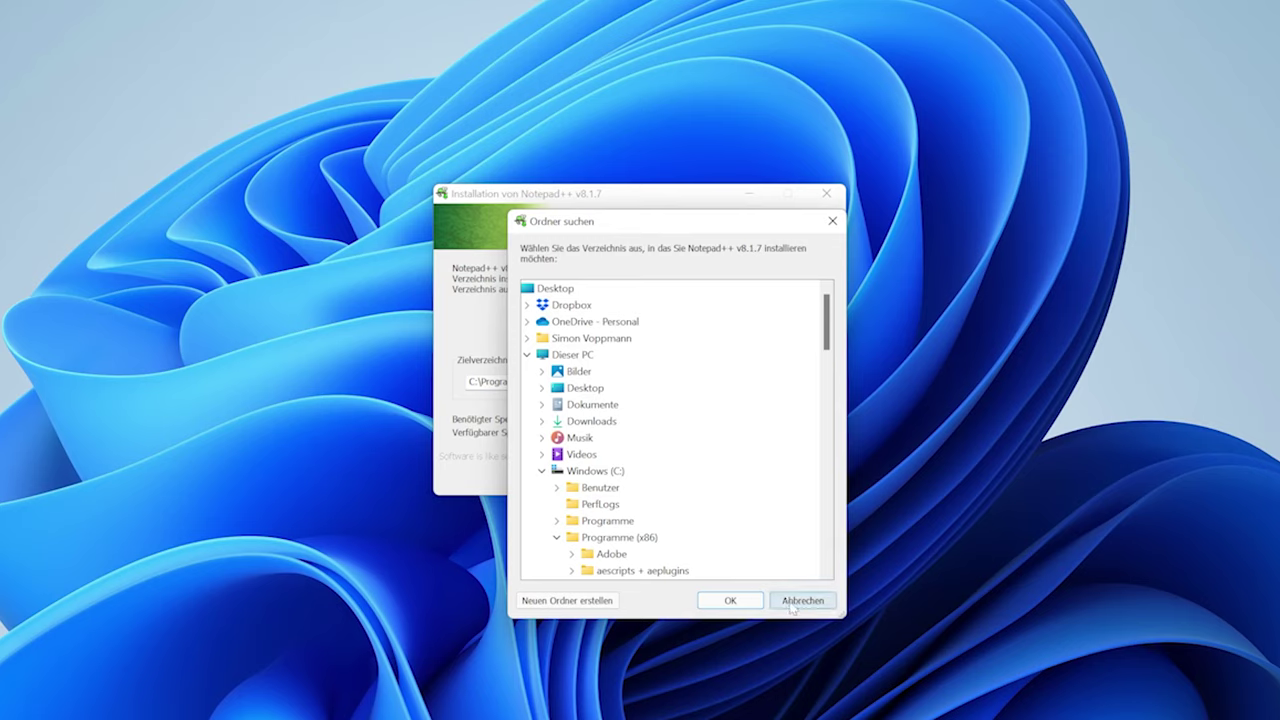
click(791, 605)
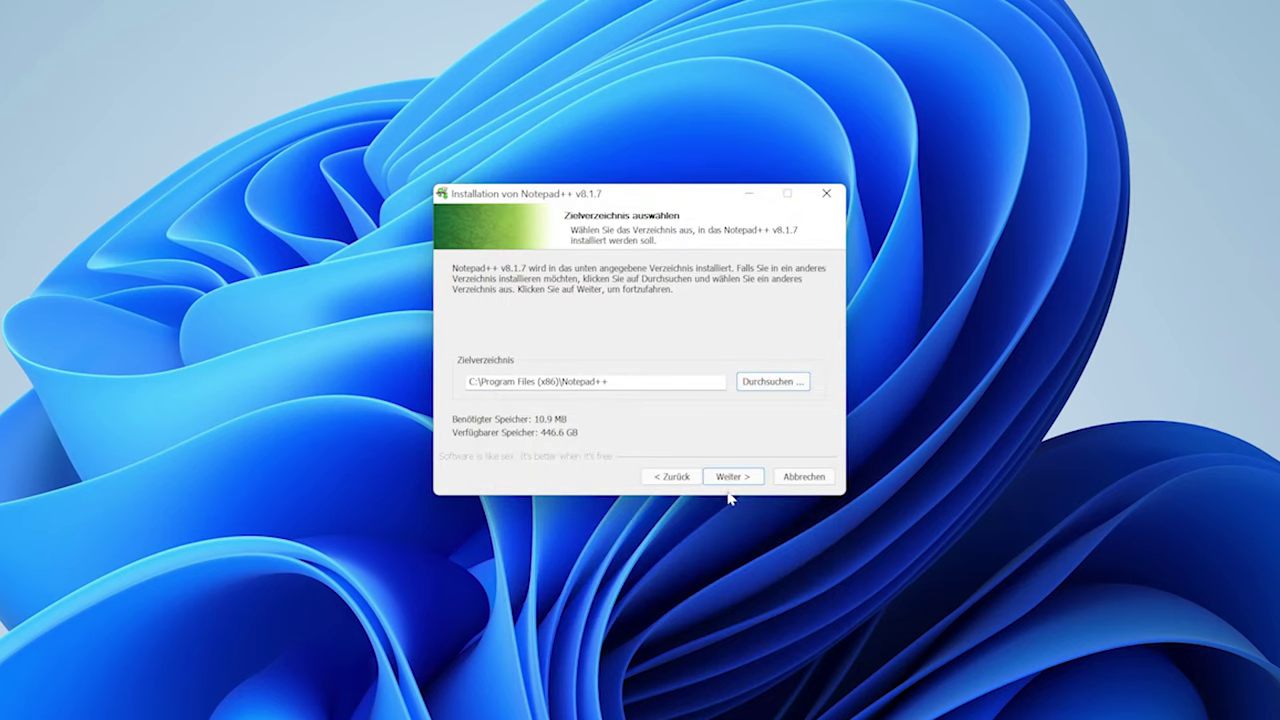
click(728, 480)
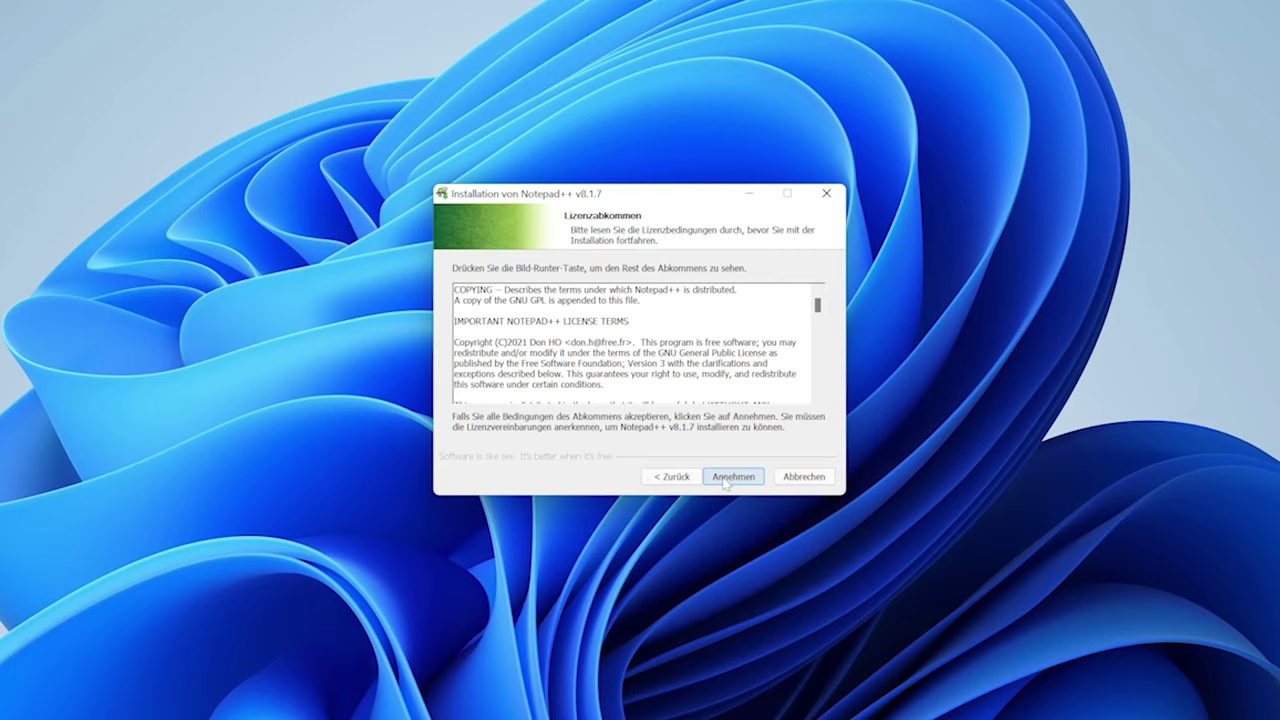
Accept the license, install with default components, finish setup, and close Notepad++
click(728, 478)
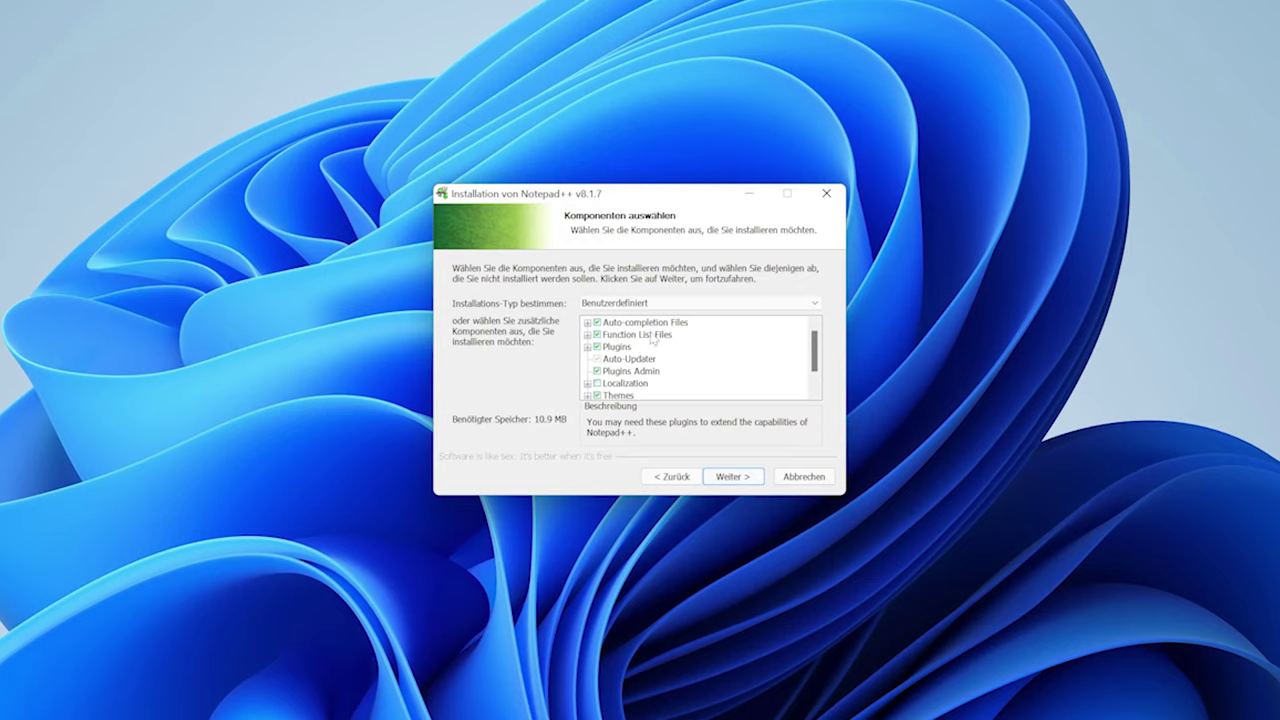
scroll(677, 346, down, 1)
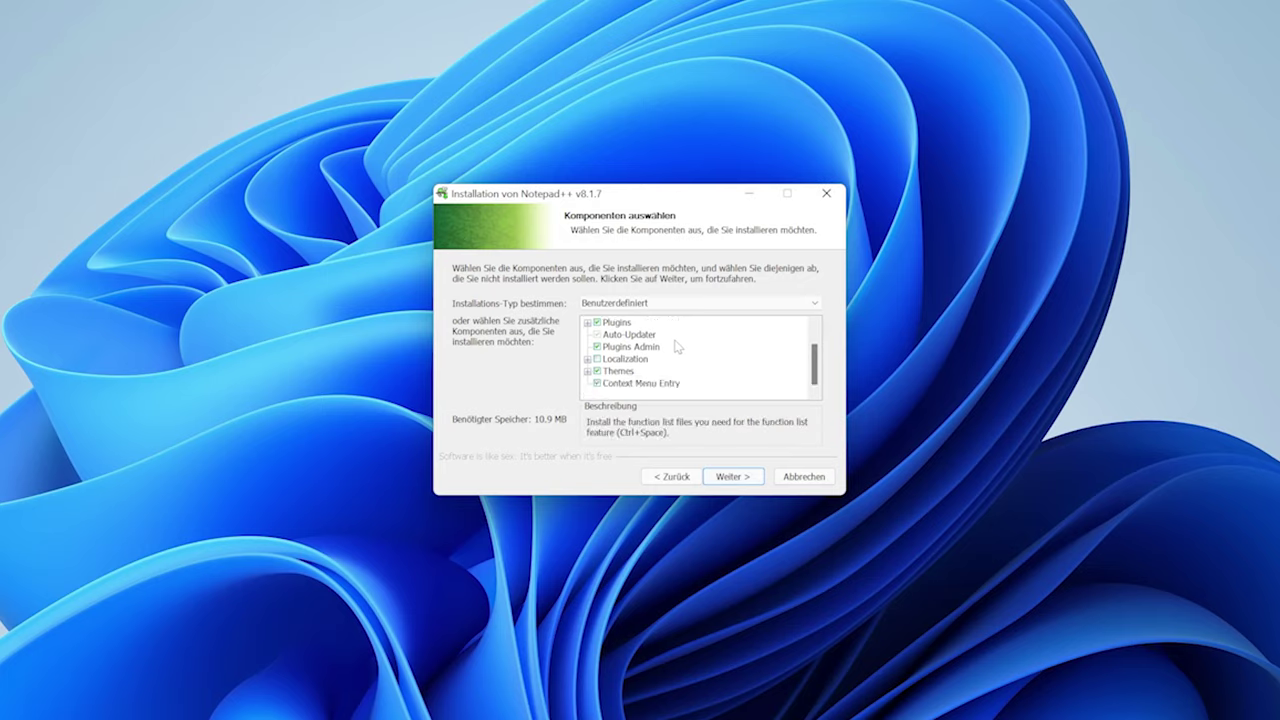
click(630, 347)
click(738, 477)
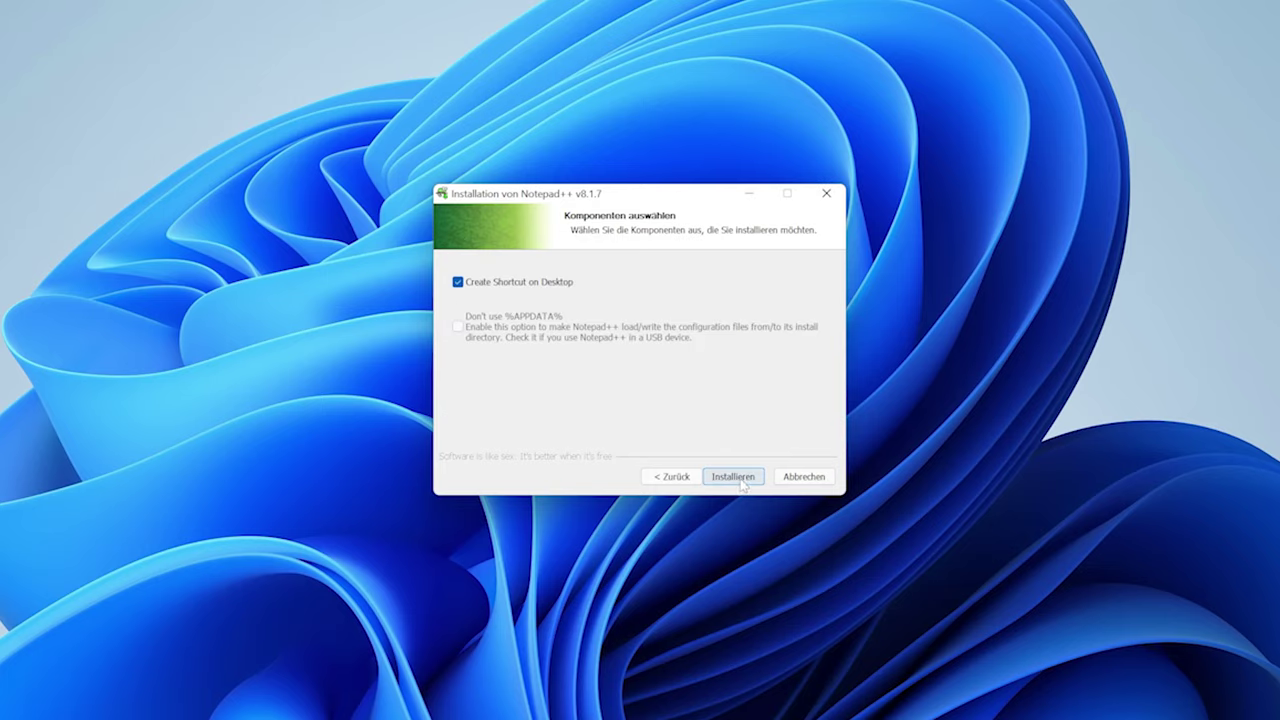
click(740, 482)
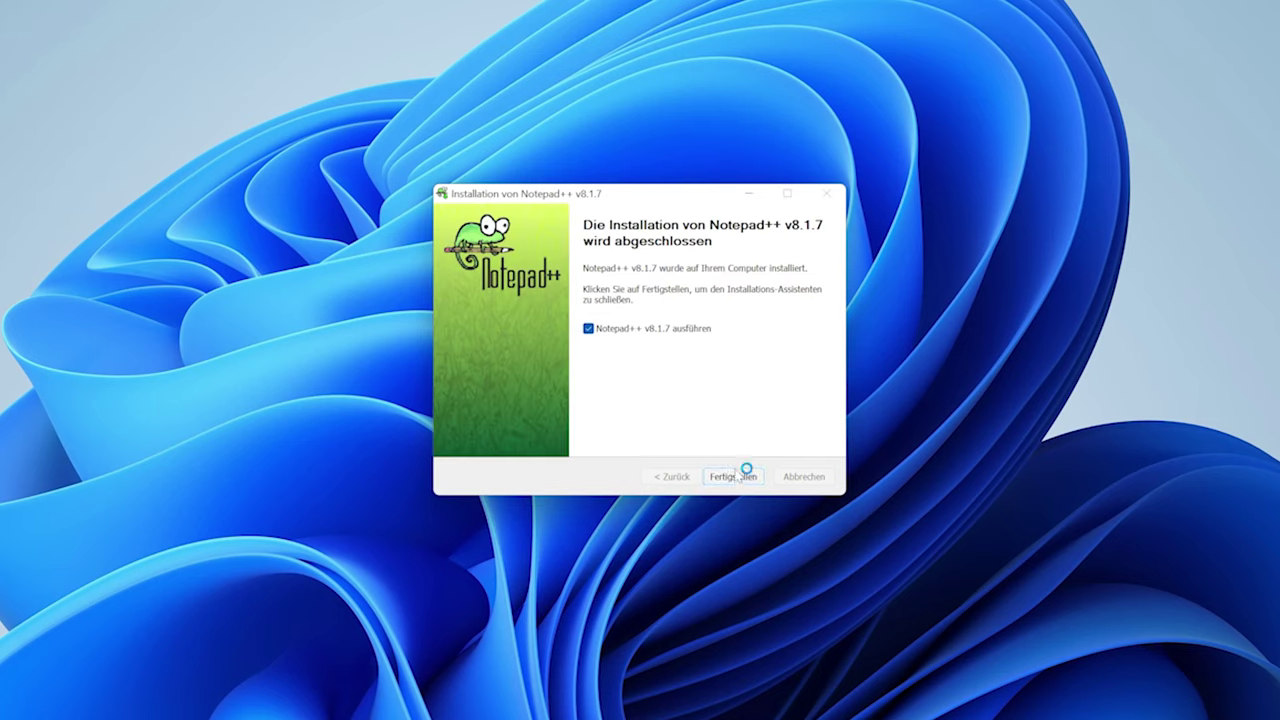
click(737, 479)
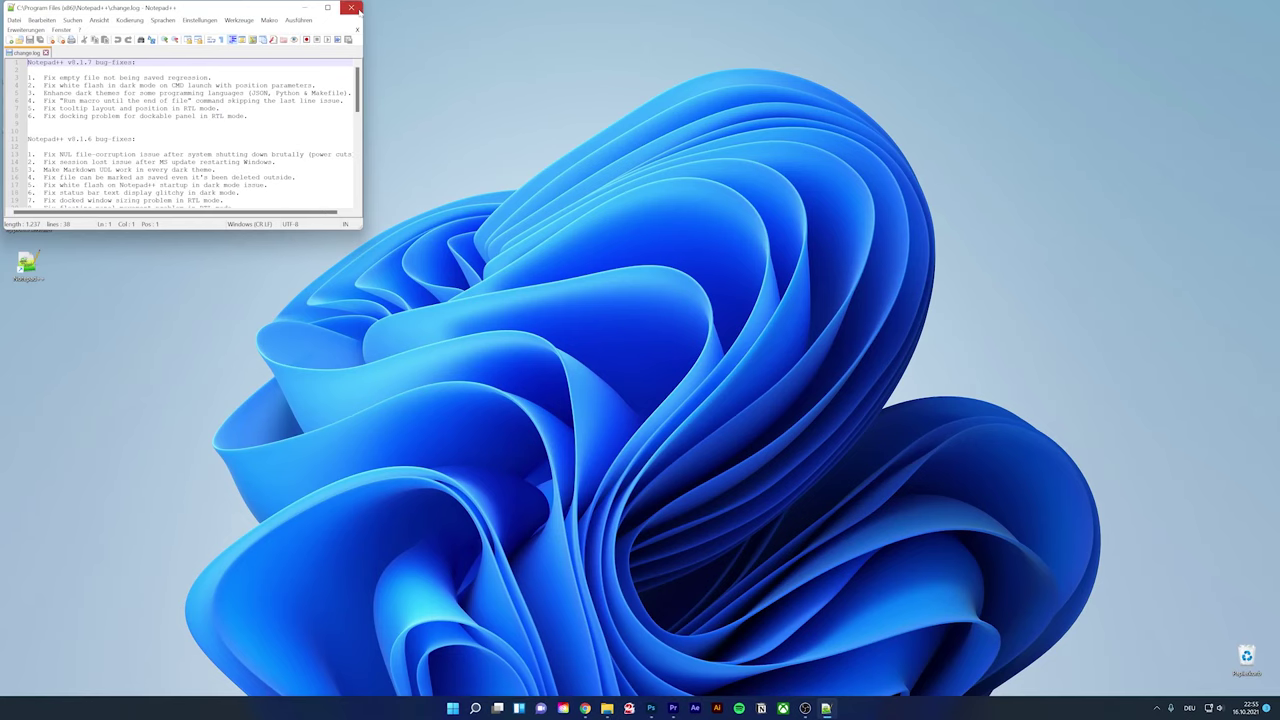
click(358, 10)
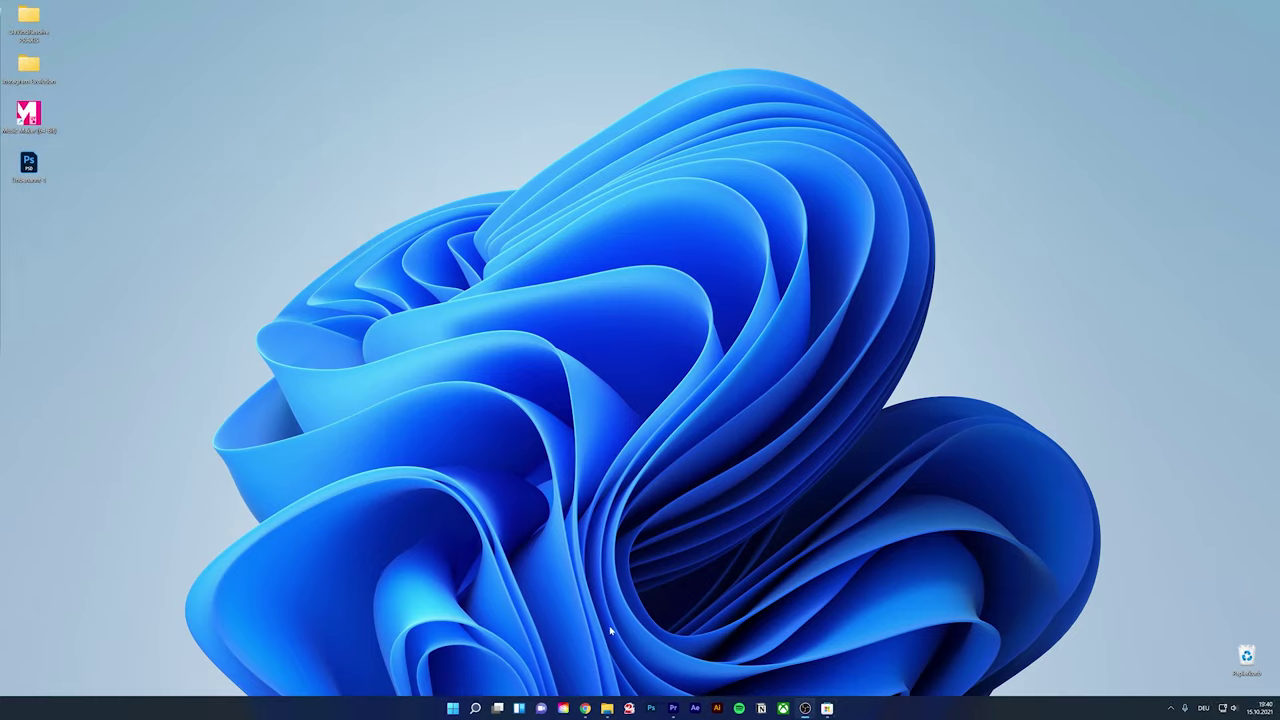
Look through the Start menu's full app list, then return to pinned apps
click(452, 708)
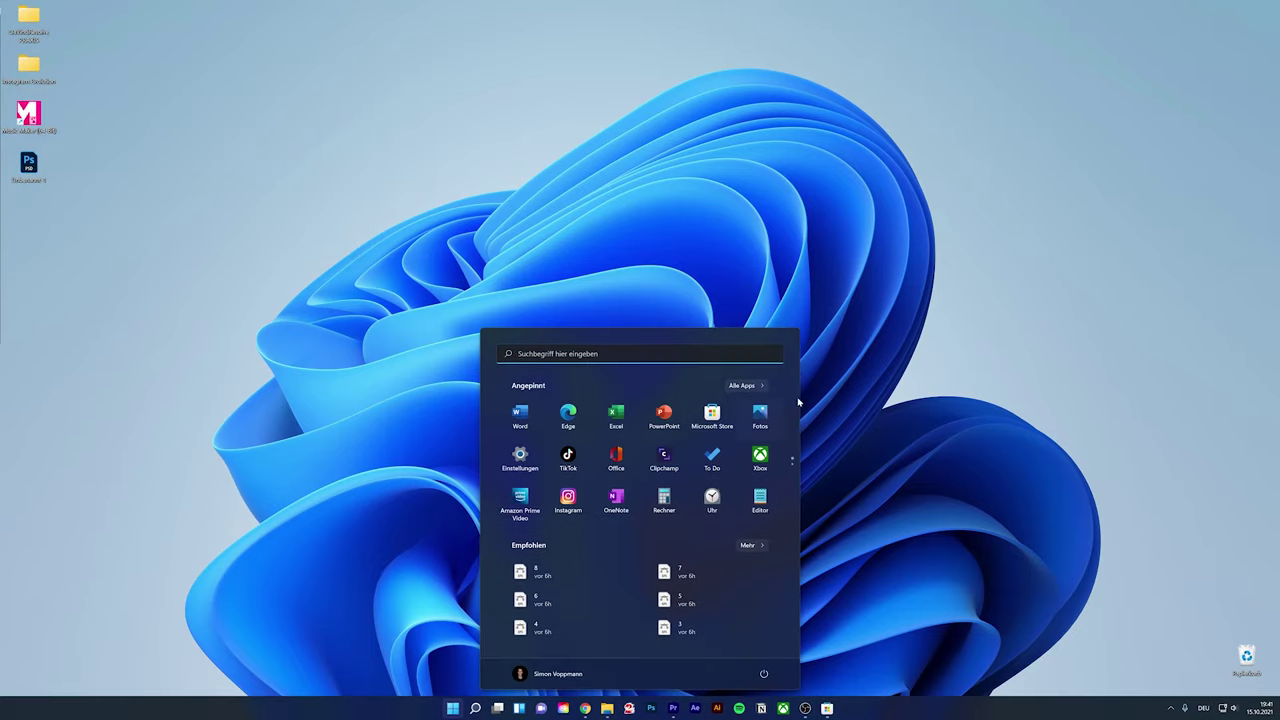
click(737, 386)
click(752, 386)
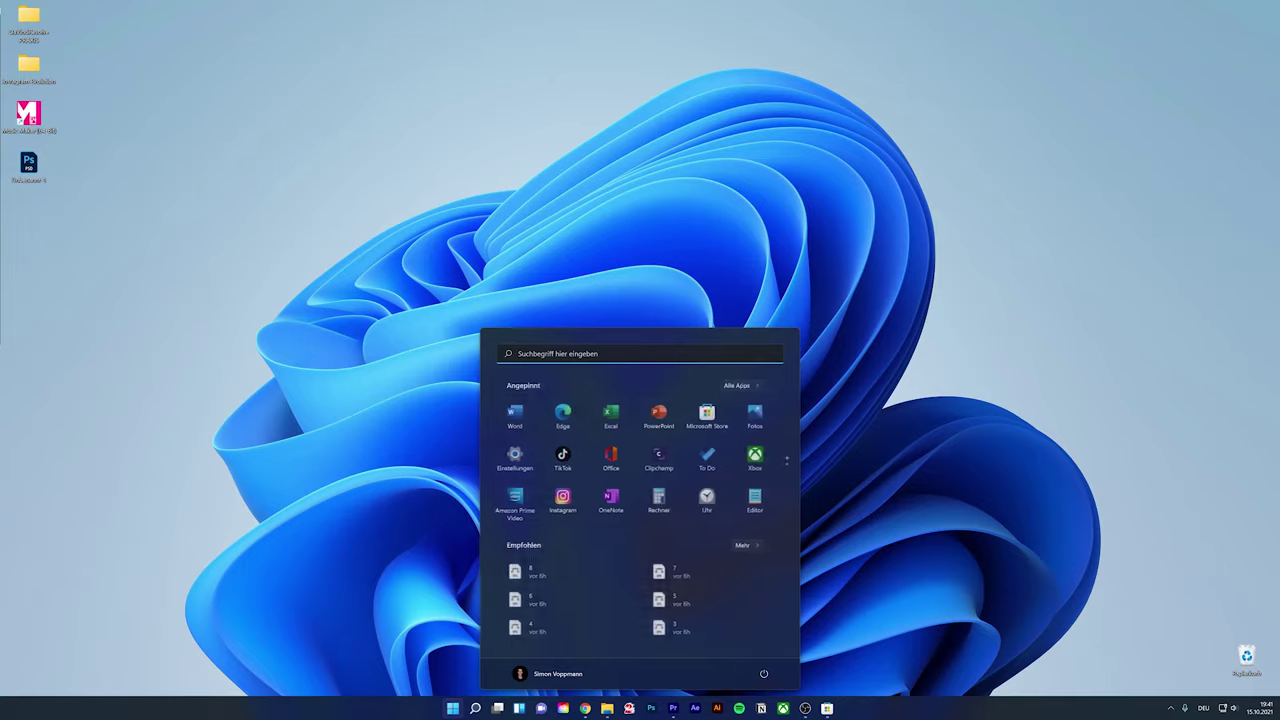
click(560, 354)
In Settings, open Apps & Features and show Adobe After Effects 2021's options
key(super+i)
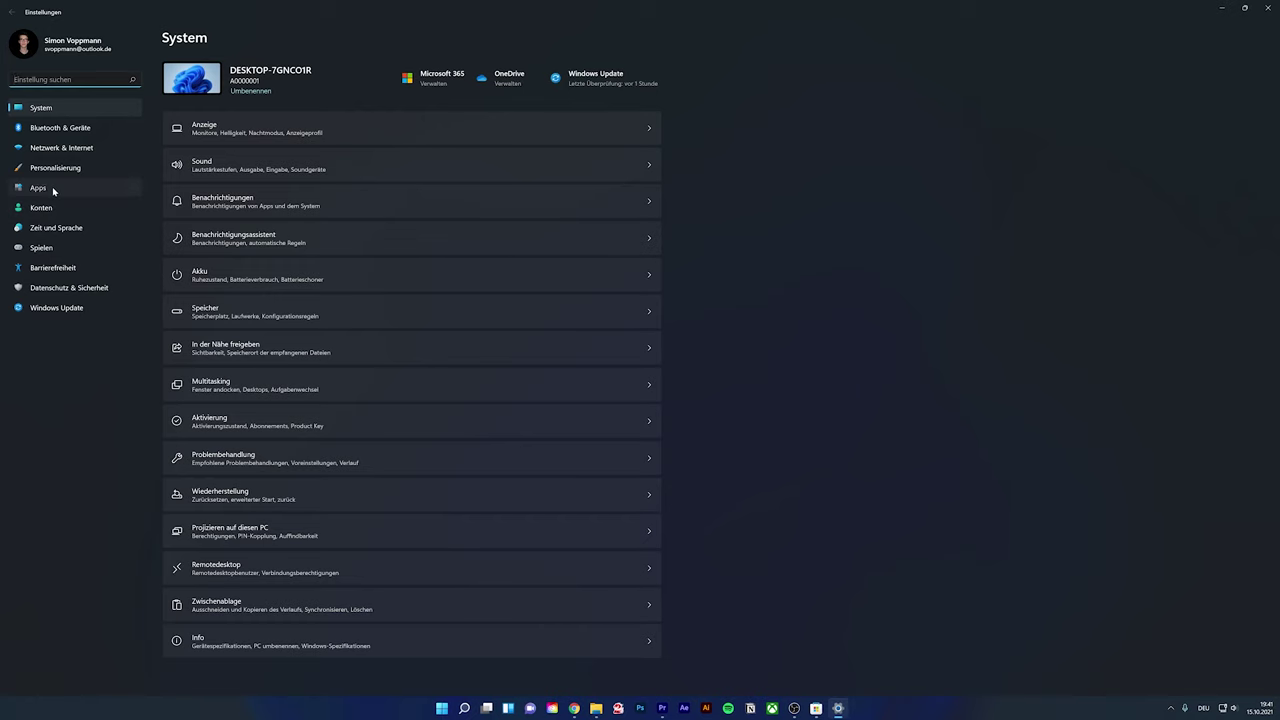
click(40, 188)
click(317, 80)
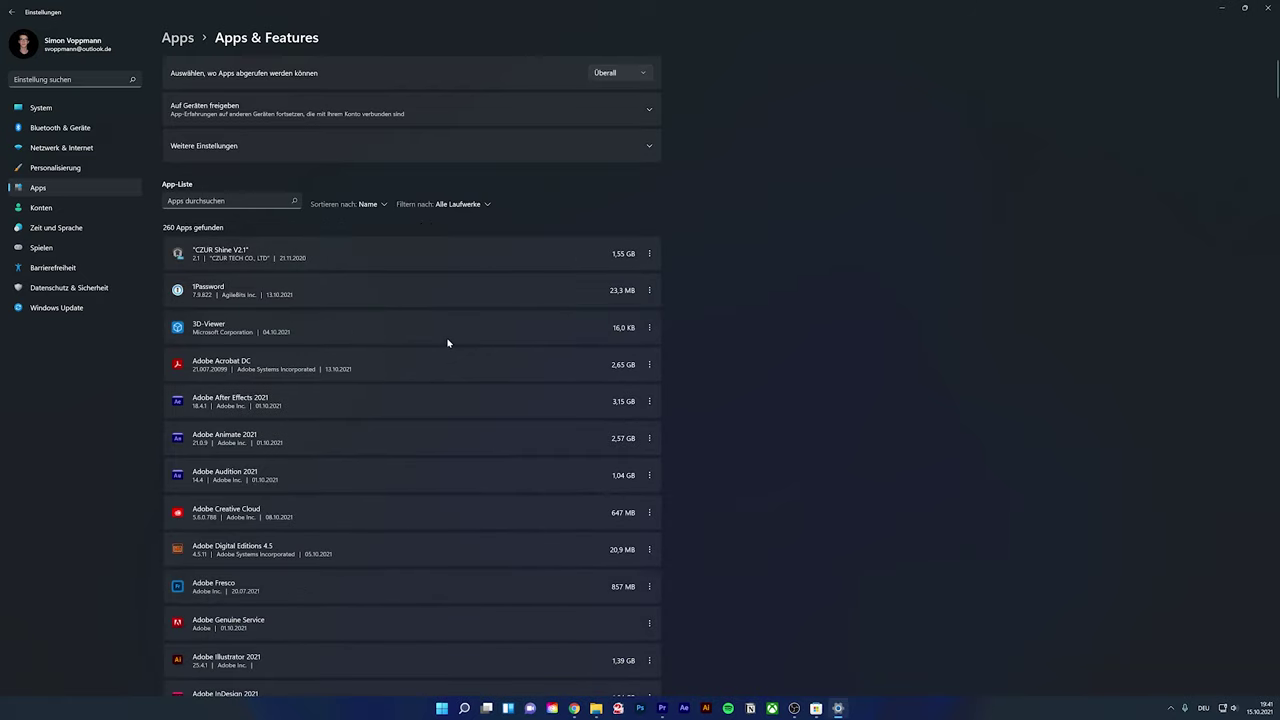
click(649, 401)
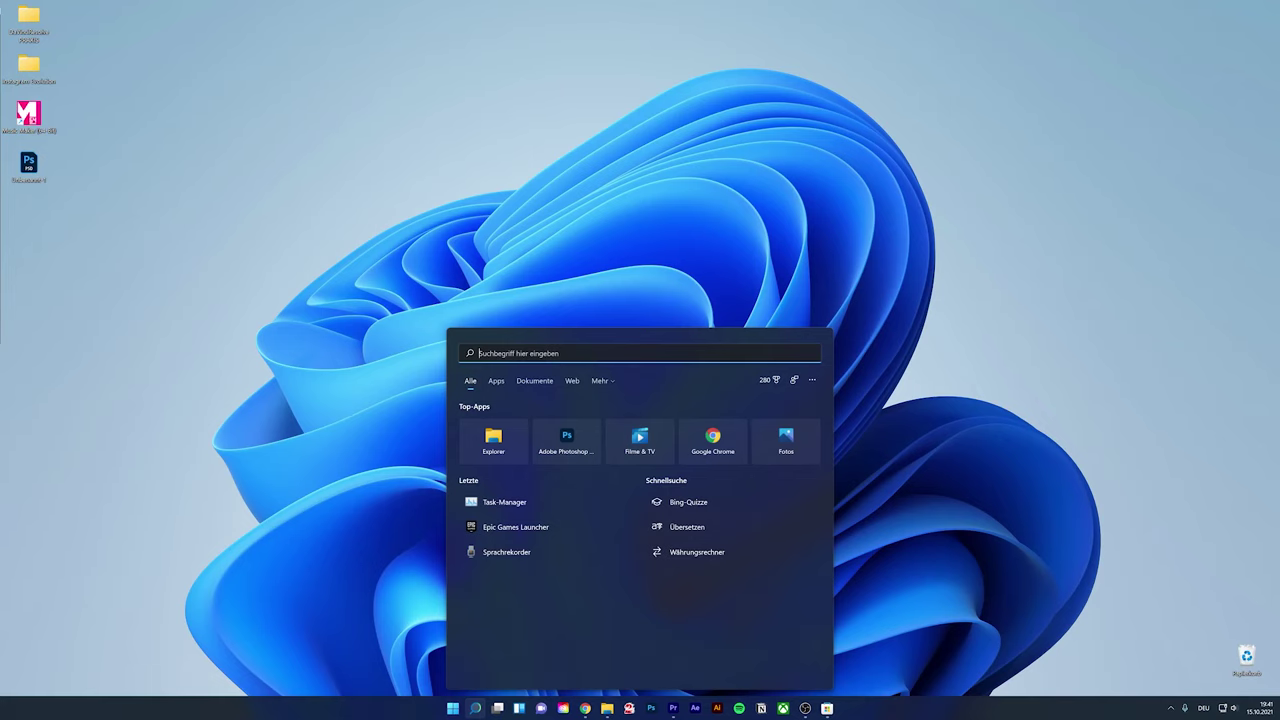
Open Settings by searching 'eins' and view the Ihre Infos account page
text(eins)
click(521, 432)
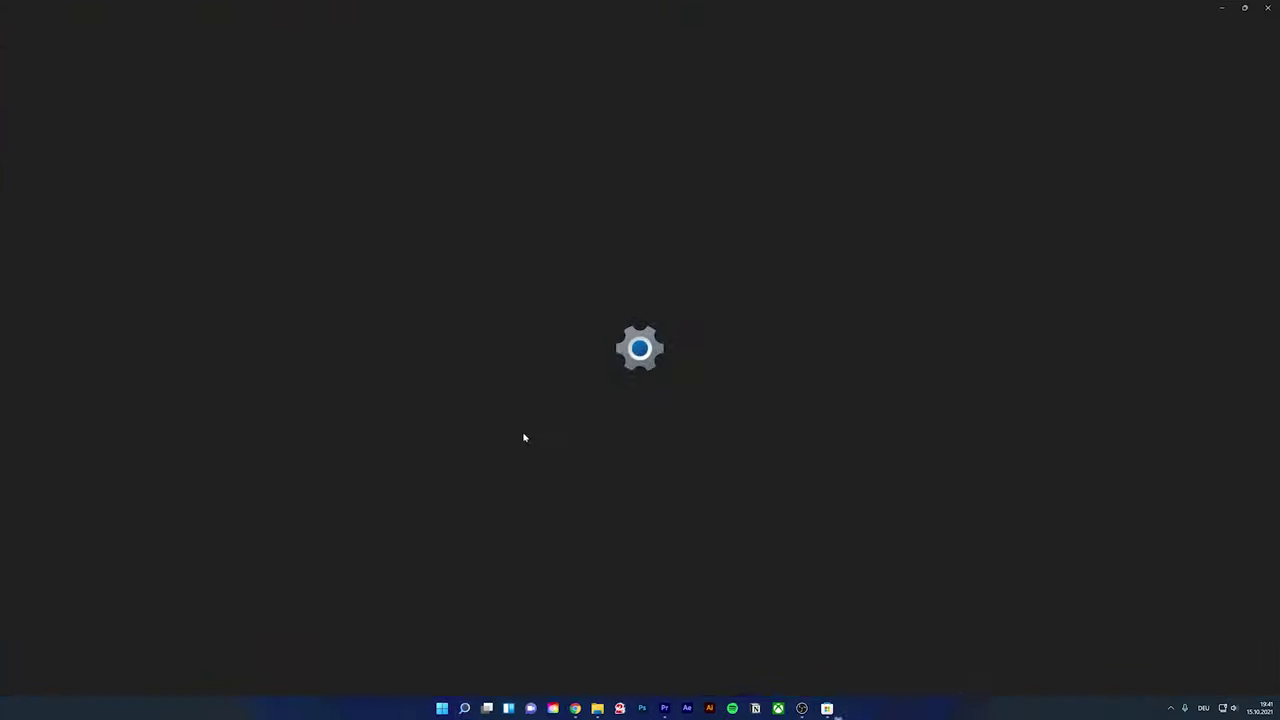
click(112, 18)
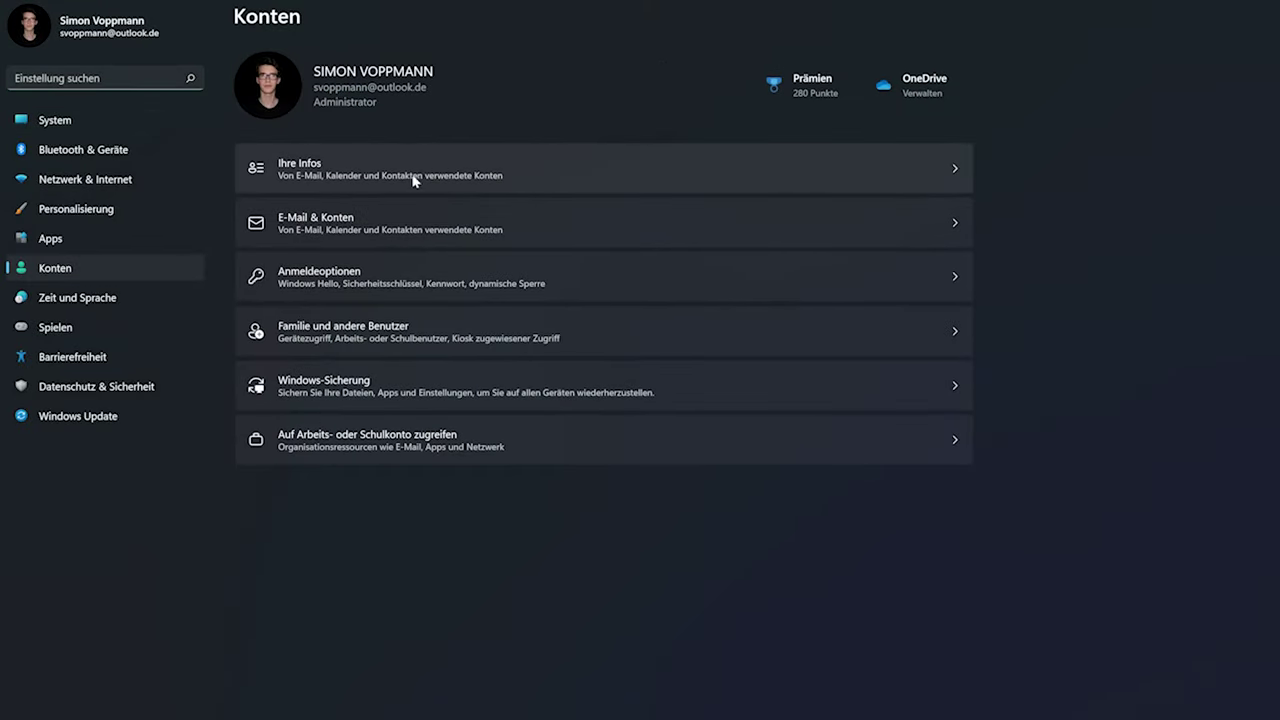
click(402, 181)
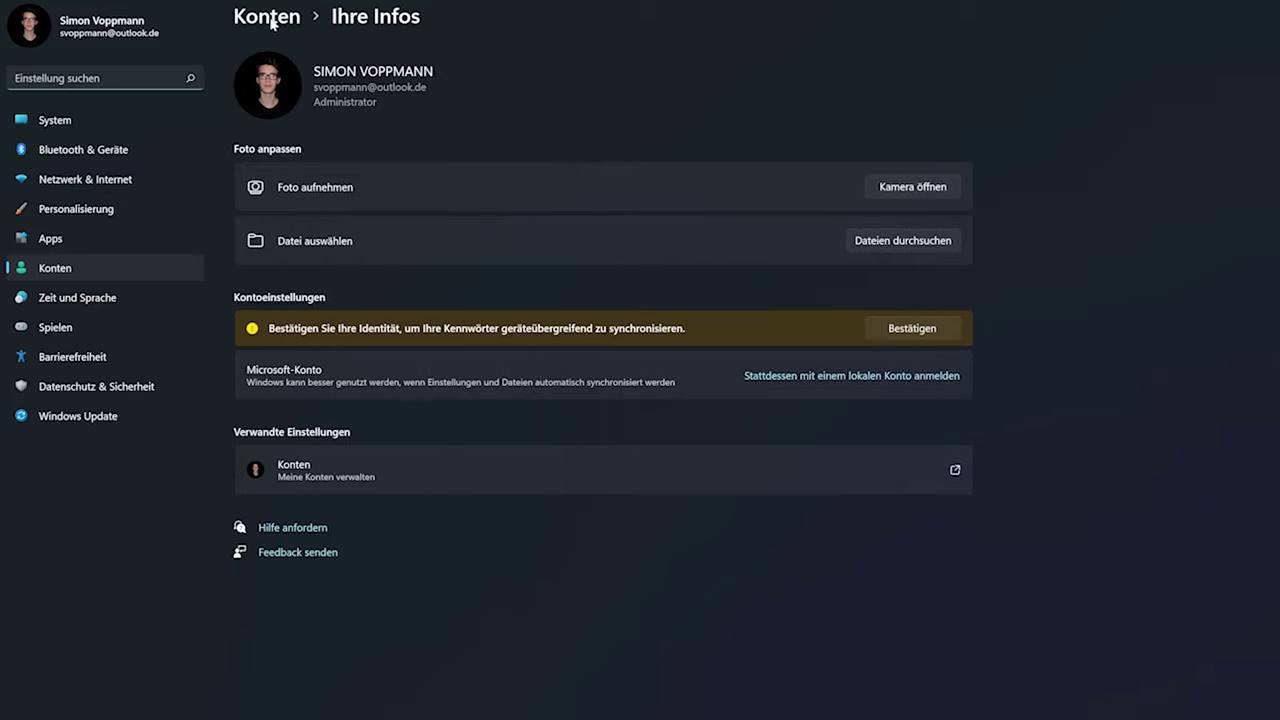
View the Anmeldeoptionen sign-in options, then switch to the System overview
click(272, 22)
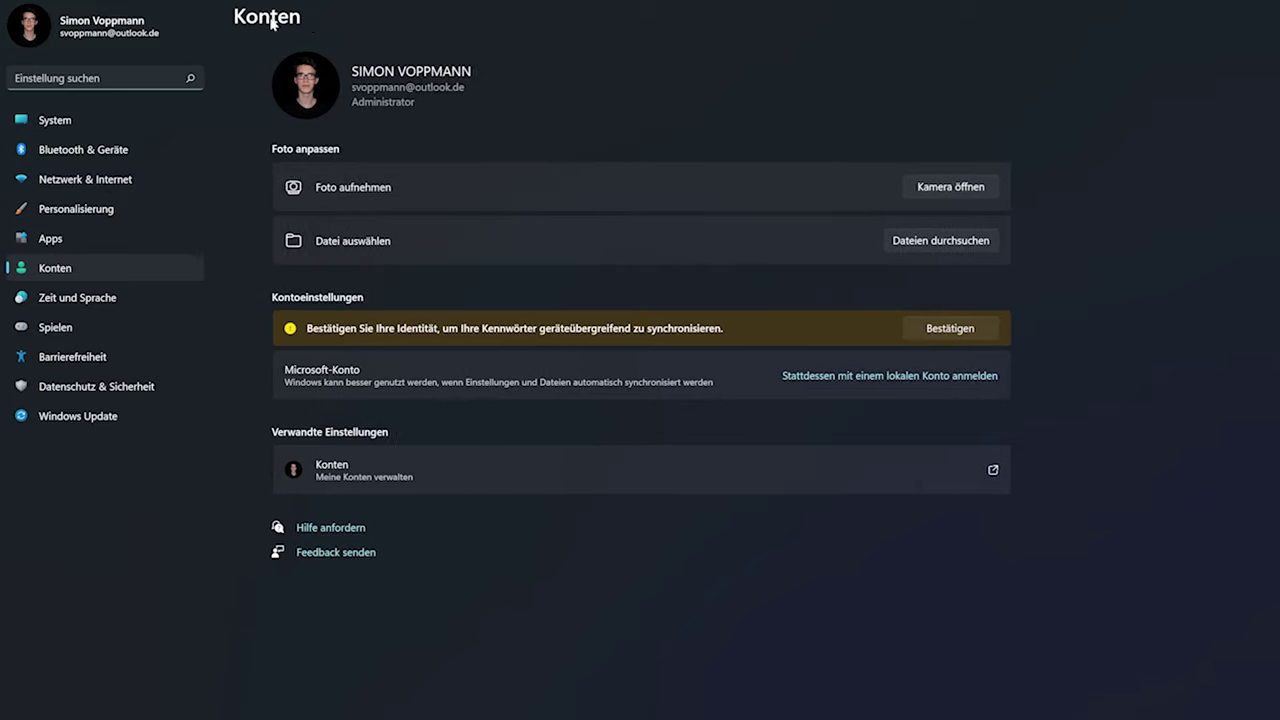
click(372, 286)
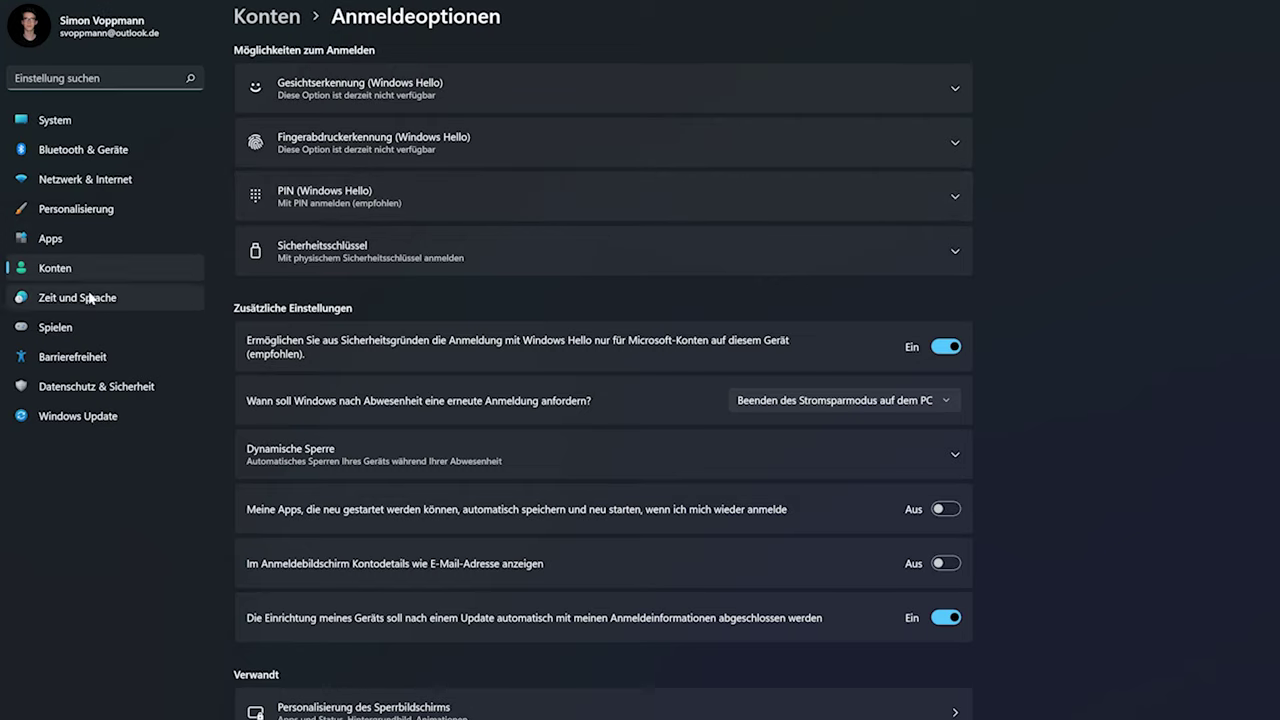
click(100, 78)
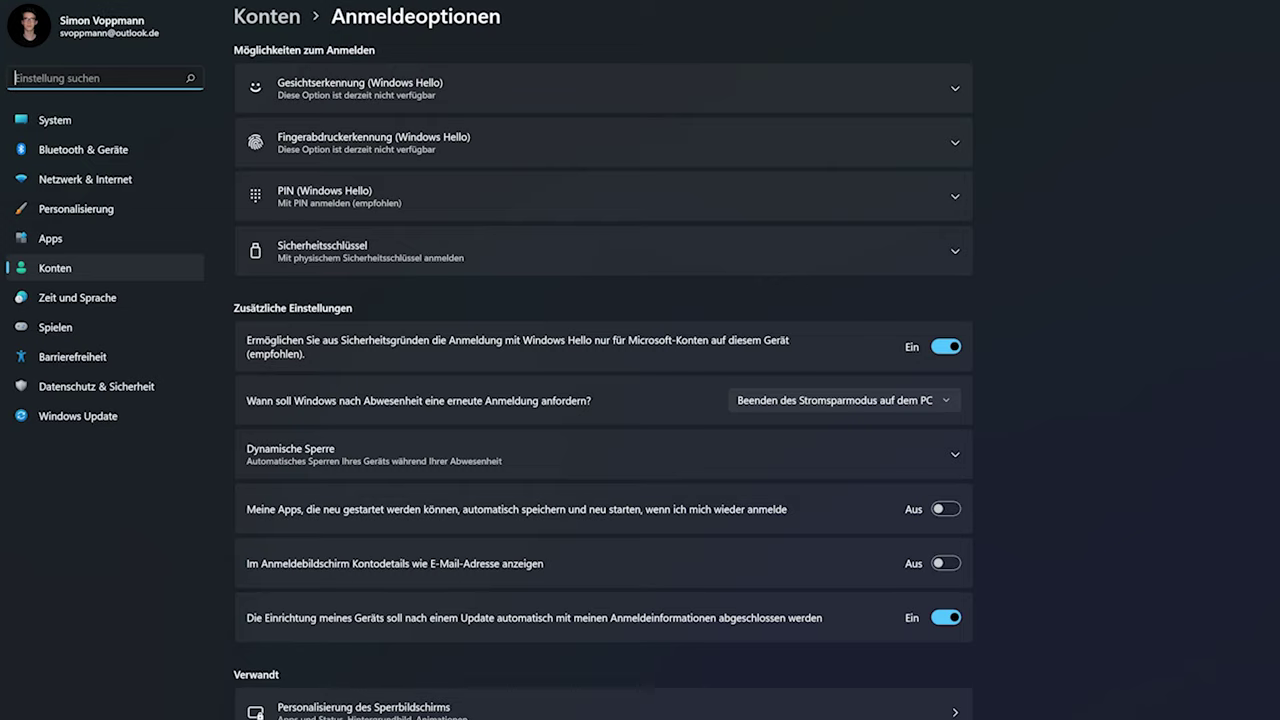
click(86, 116)
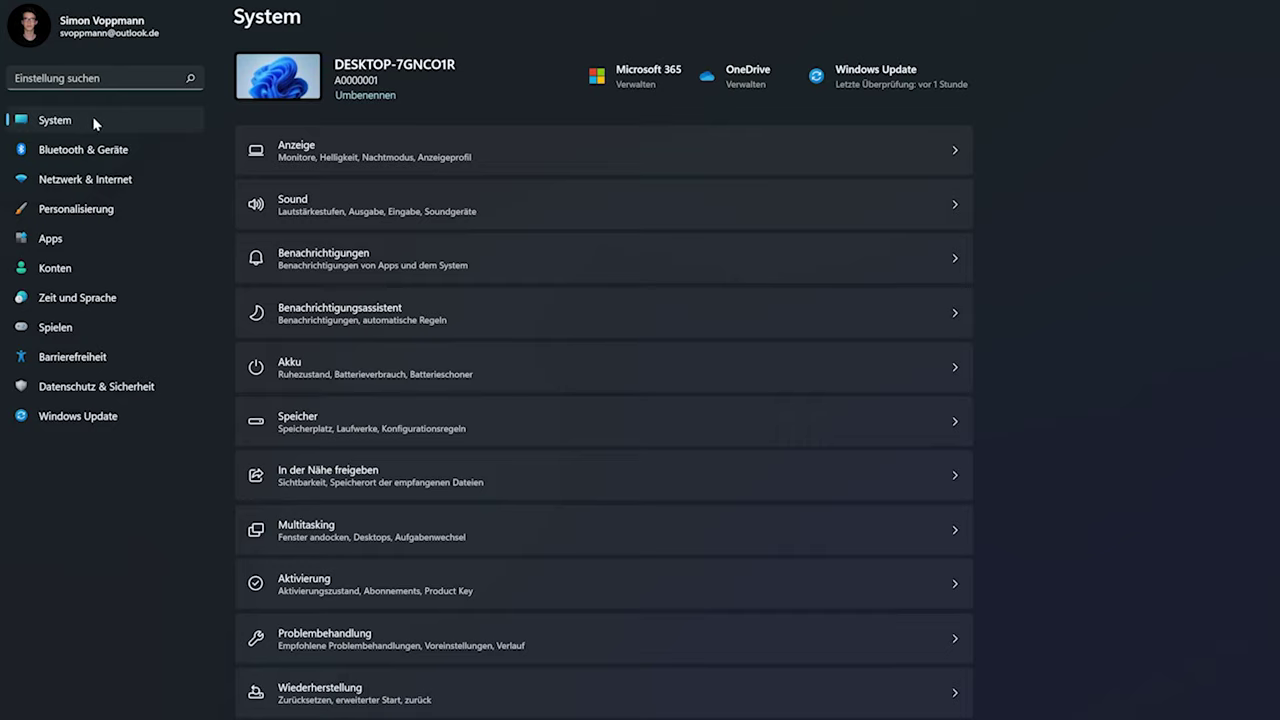
click(388, 155)
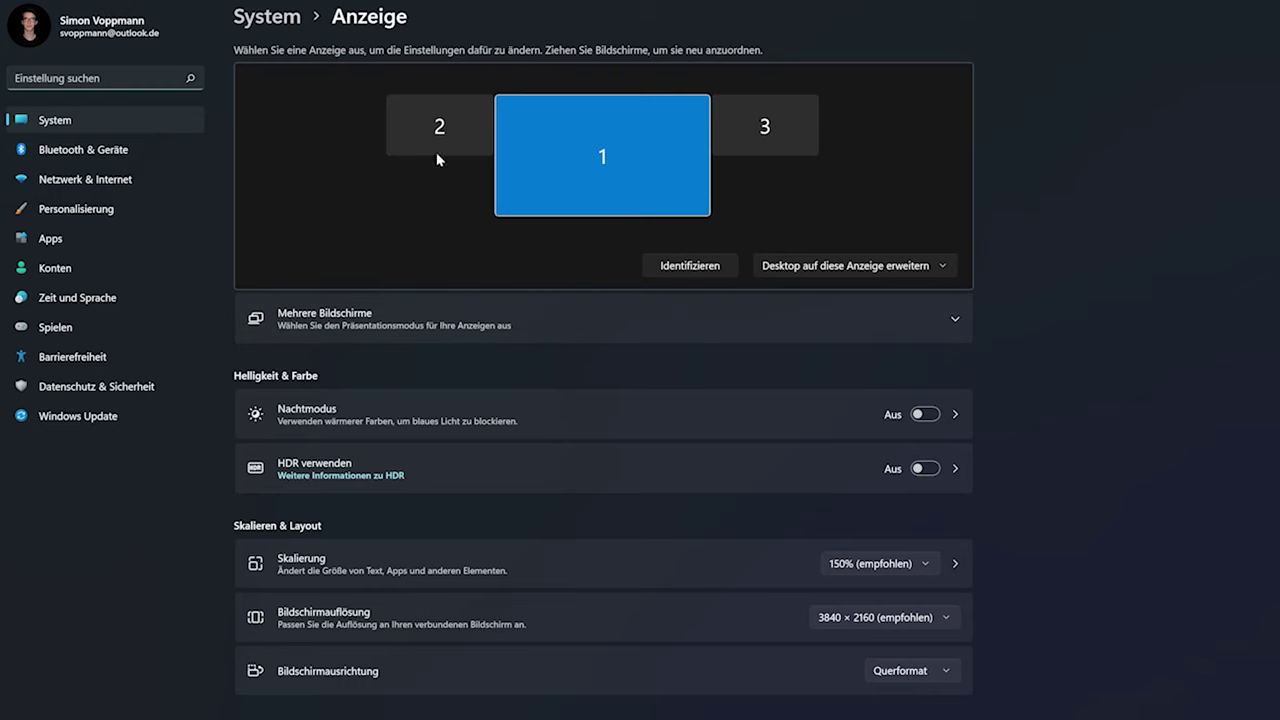
click(253, 14)
click(335, 211)
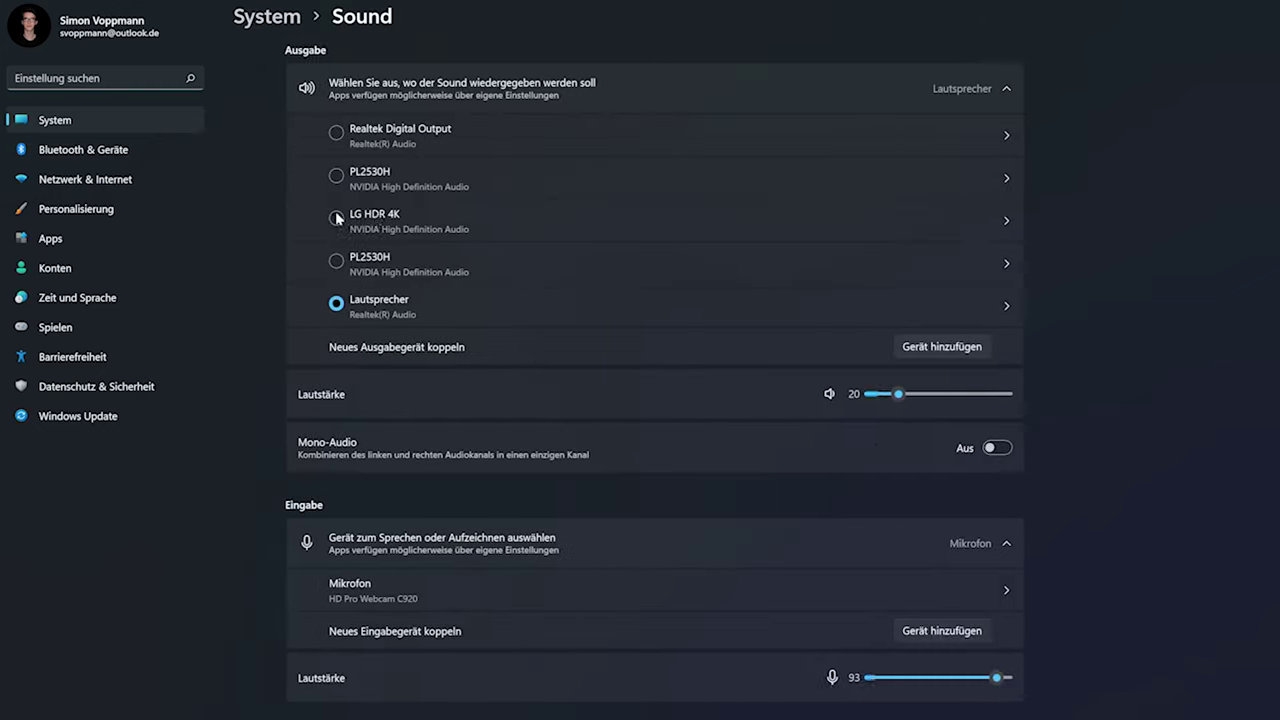
scroll(434, 214, down, 1)
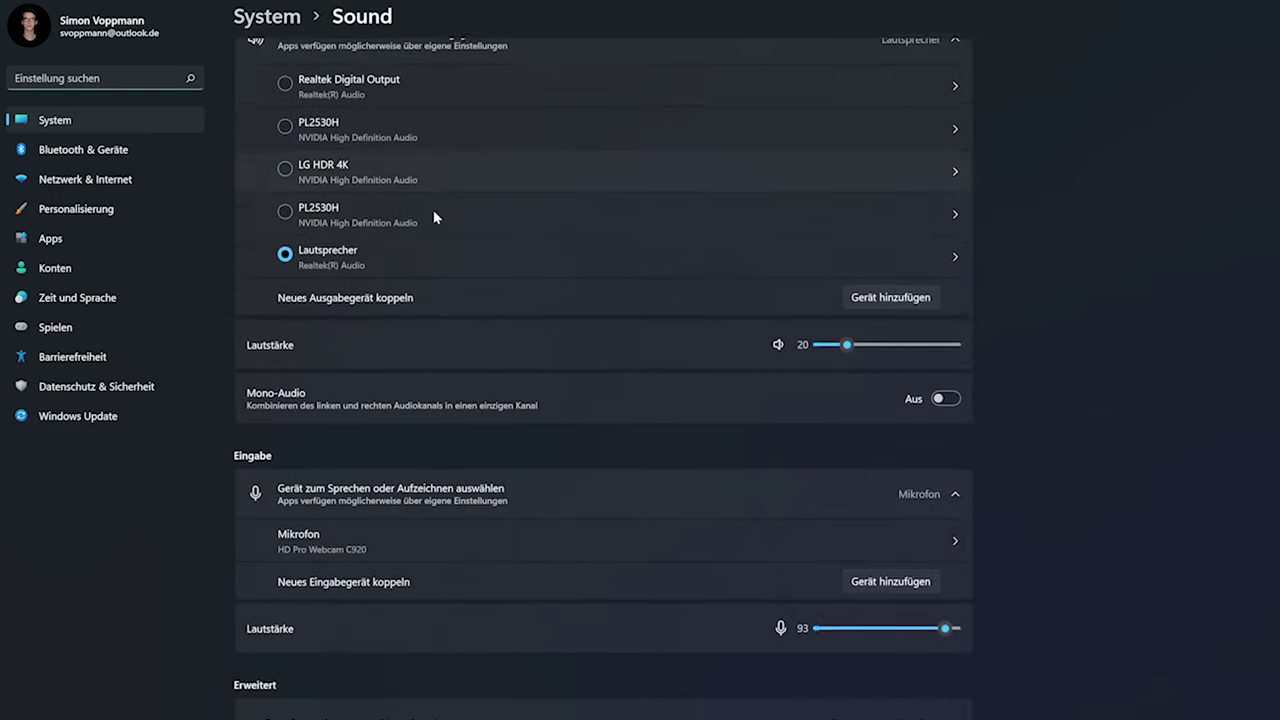
scroll(385, 587, up, 1)
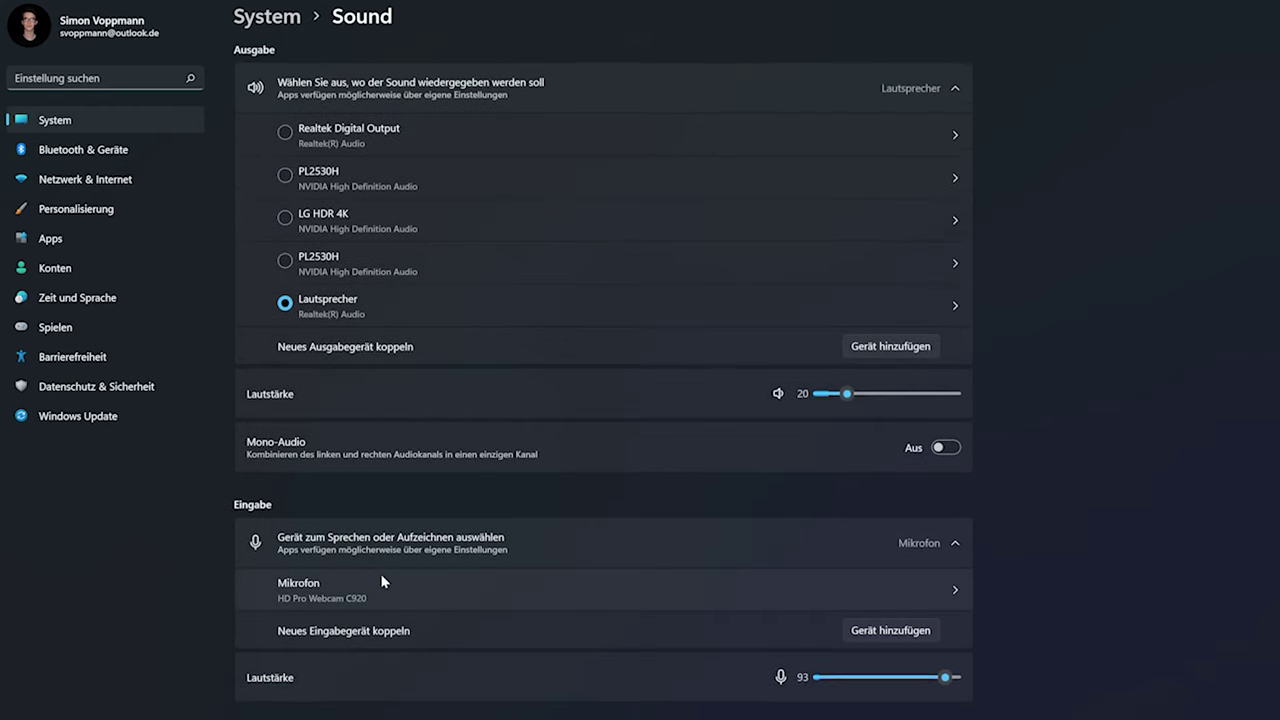
click(957, 263)
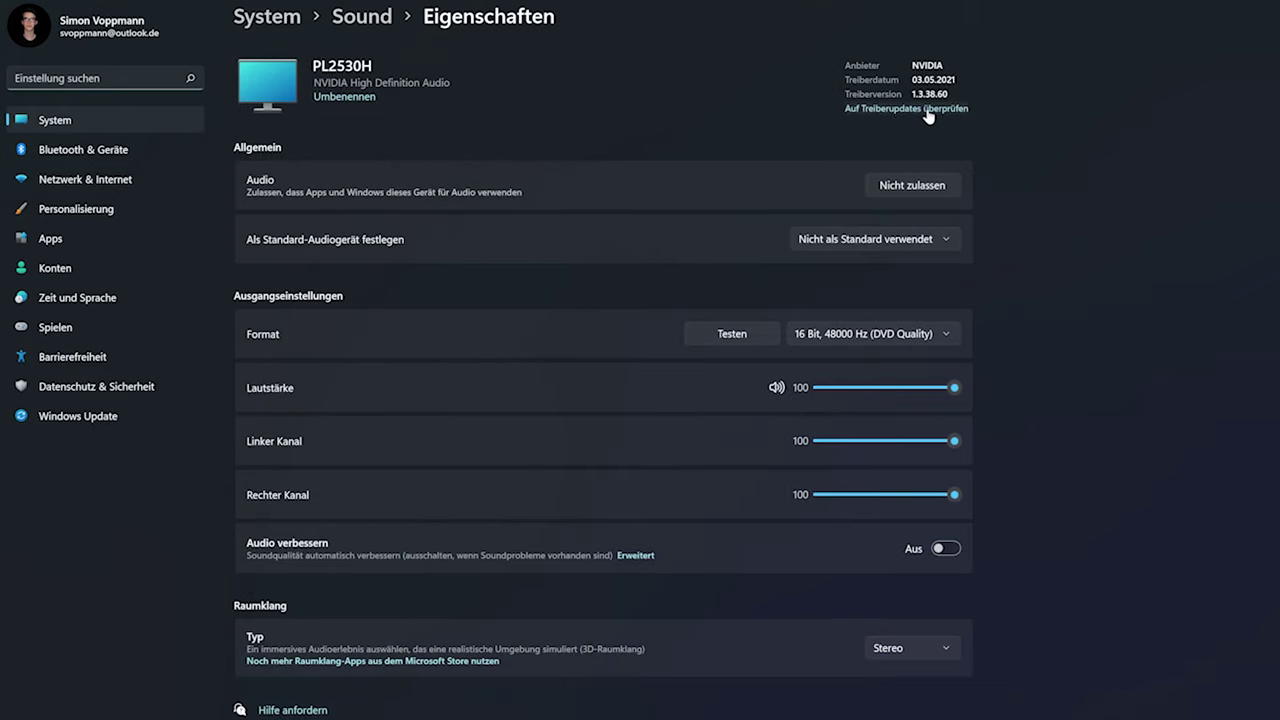
click(368, 20)
click(290, 18)
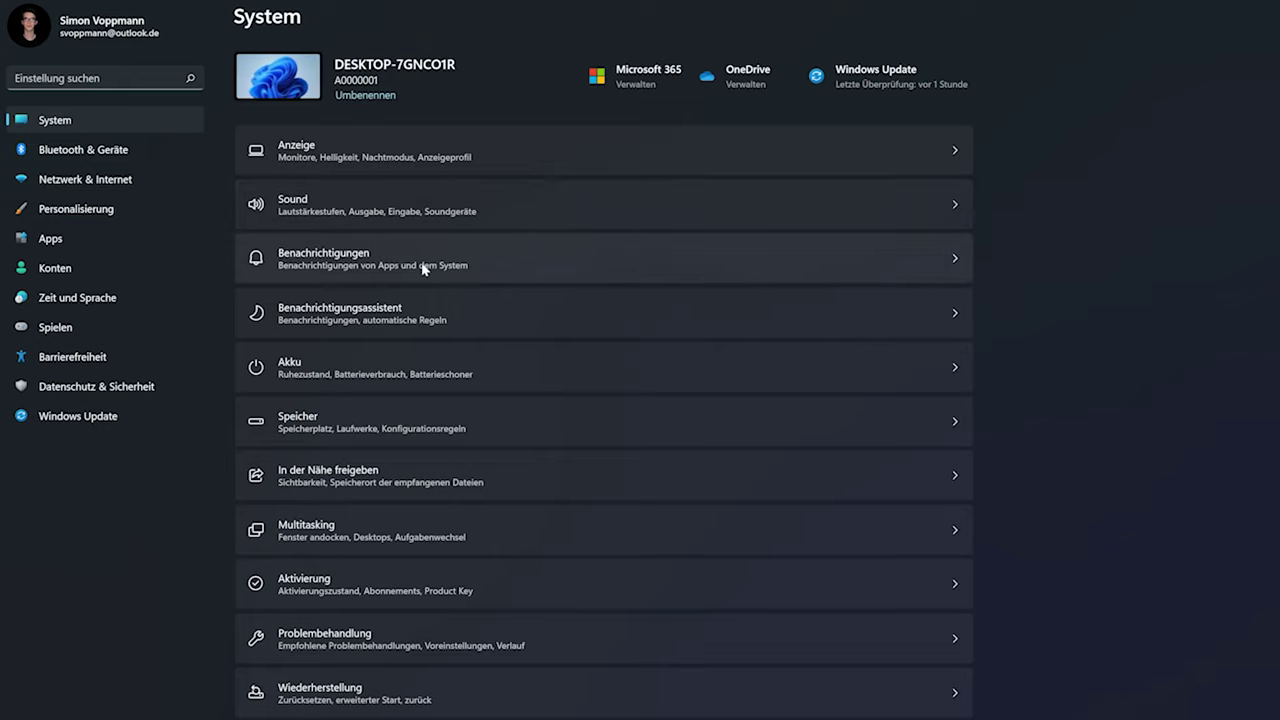
click(378, 374)
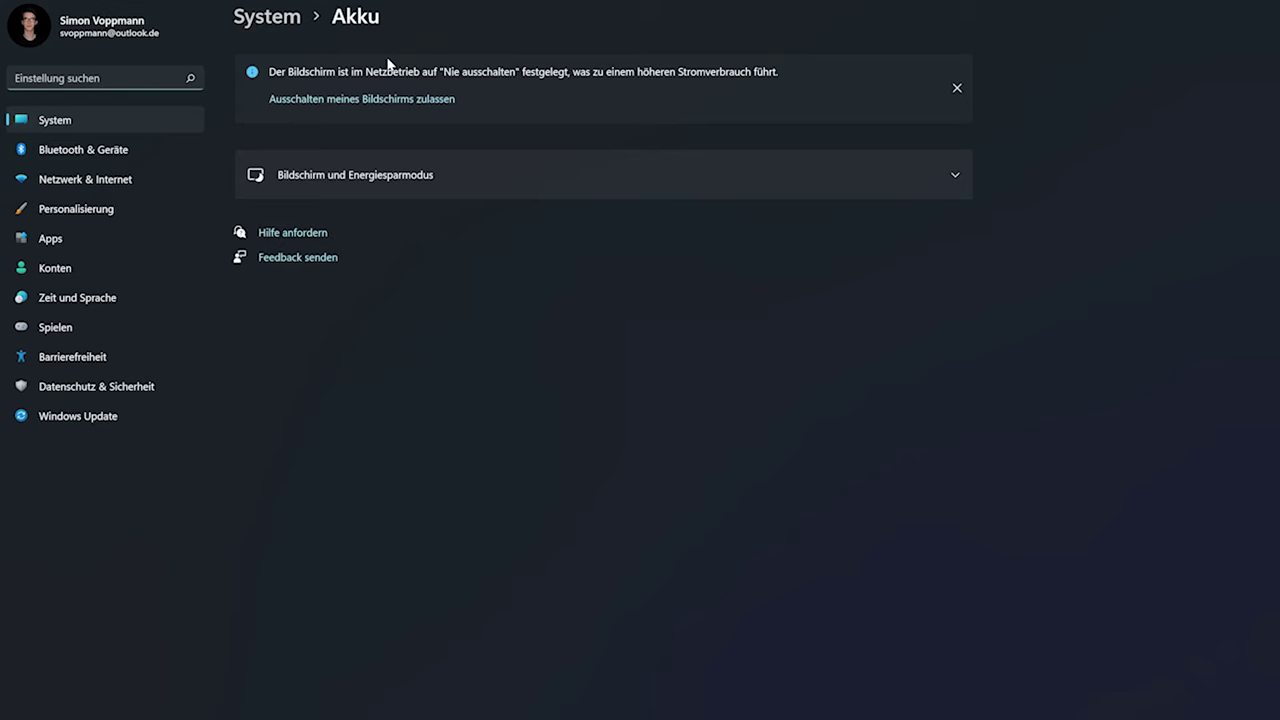
click(278, 20)
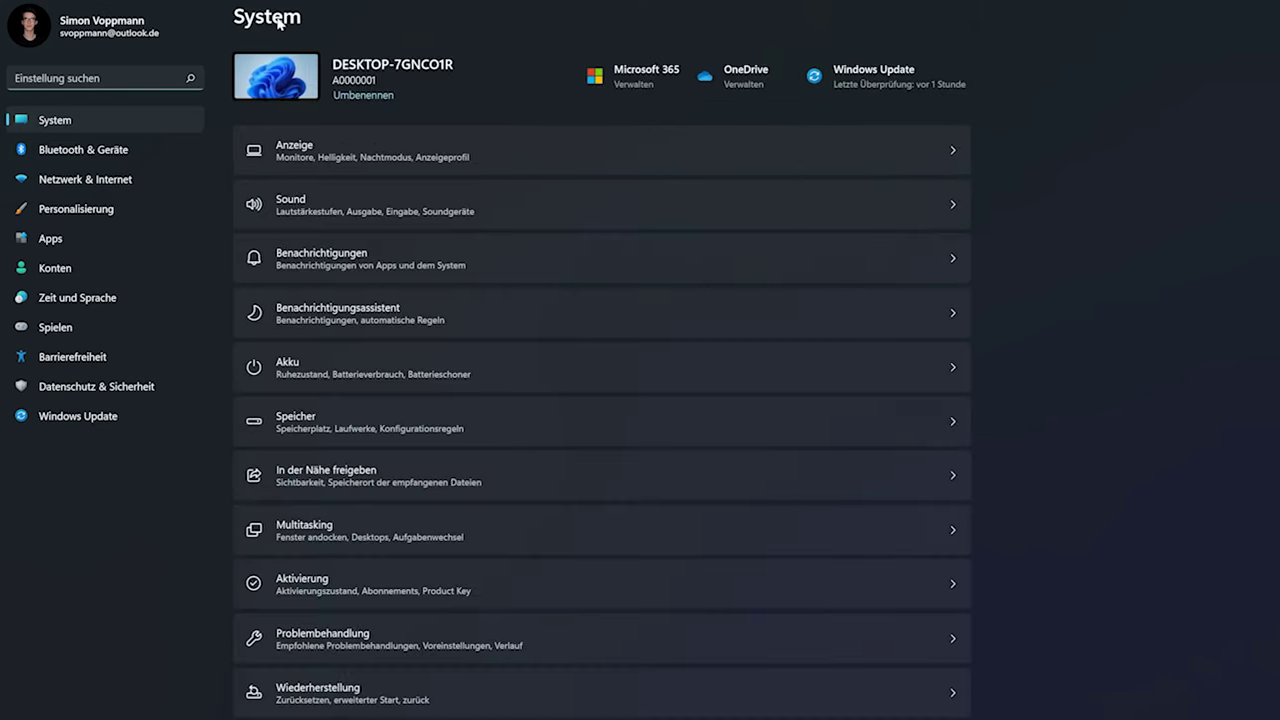
click(422, 421)
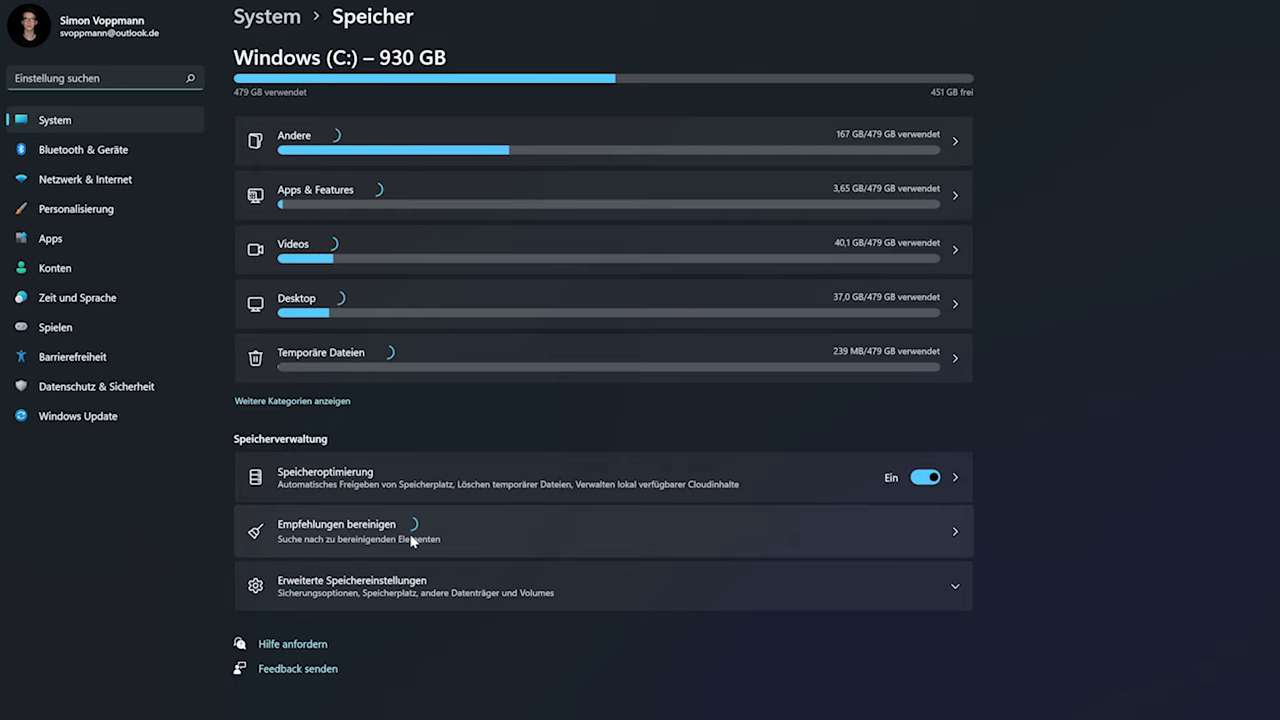
click(278, 20)
click(451, 594)
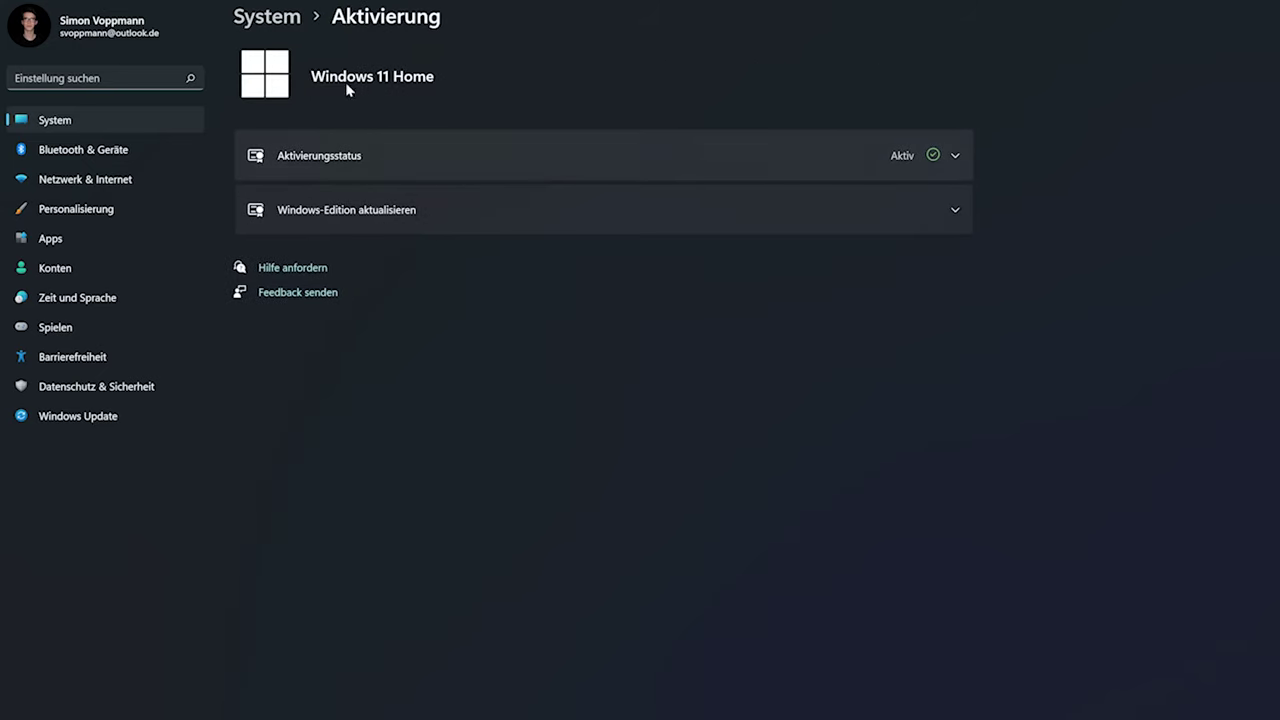
click(266, 17)
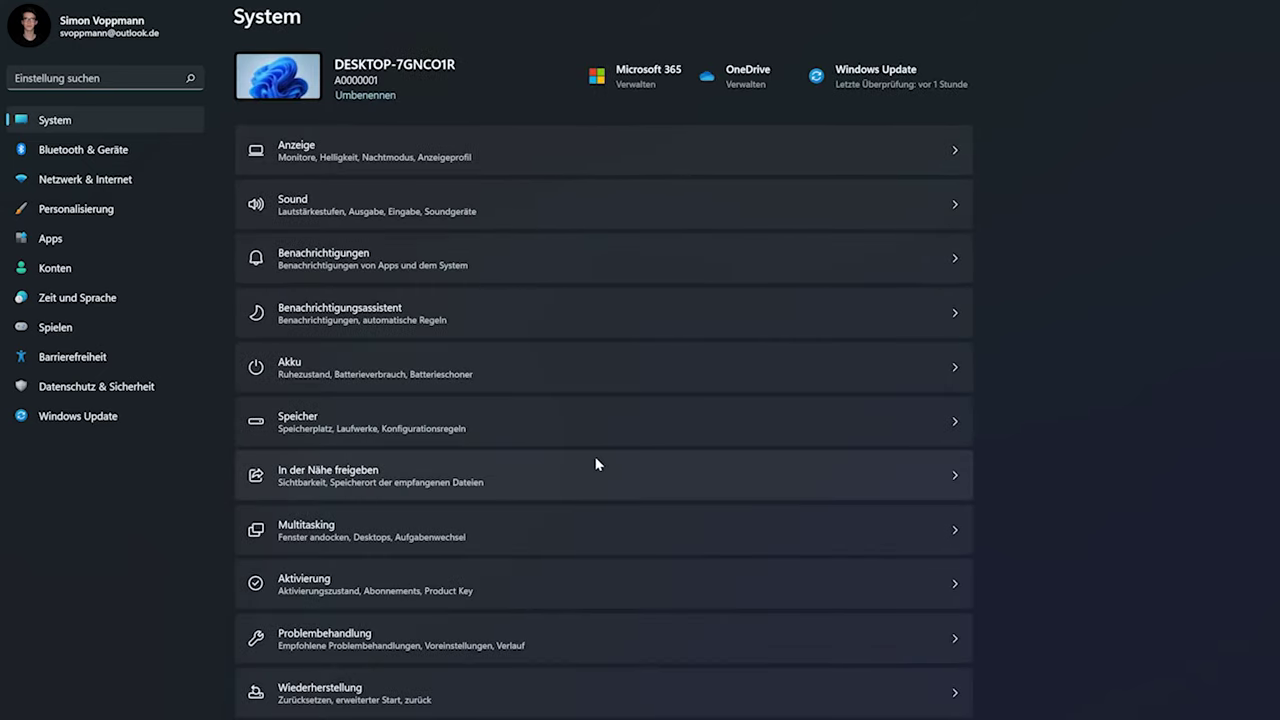
Browse Bluetooth & Geräte, viewing printers and scanners and cancelling the add-device dialog
click(137, 152)
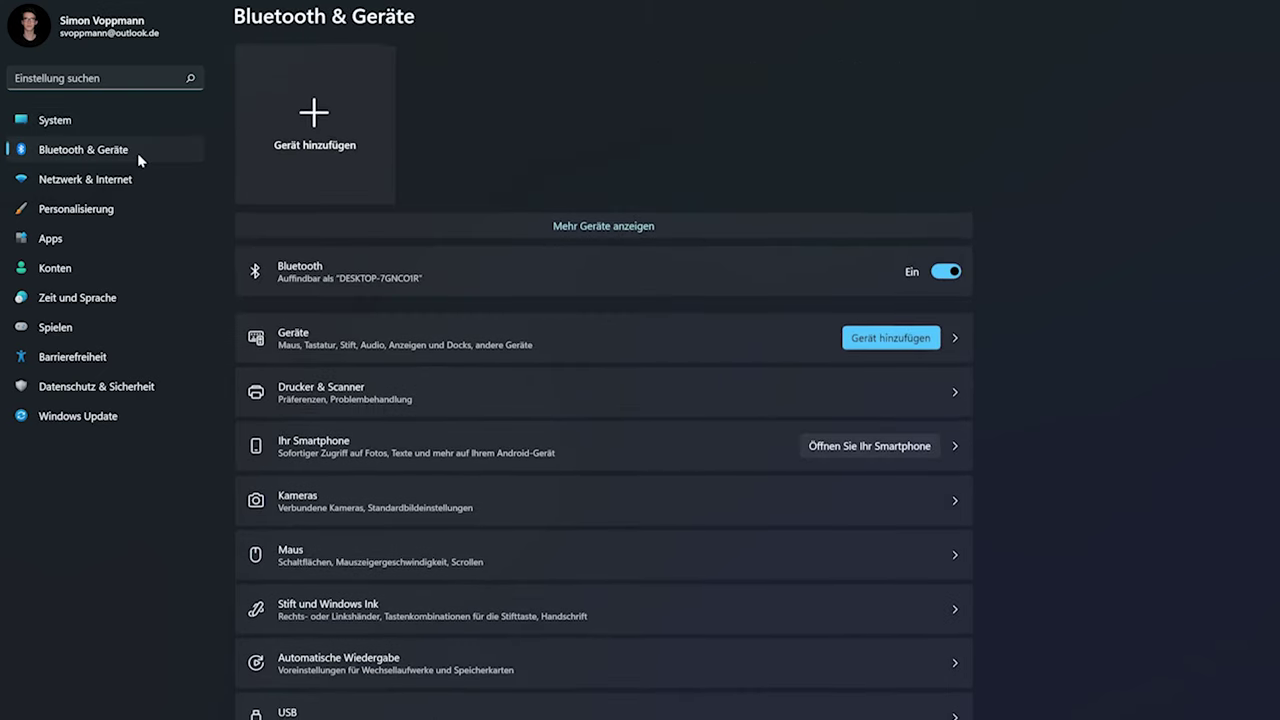
click(450, 408)
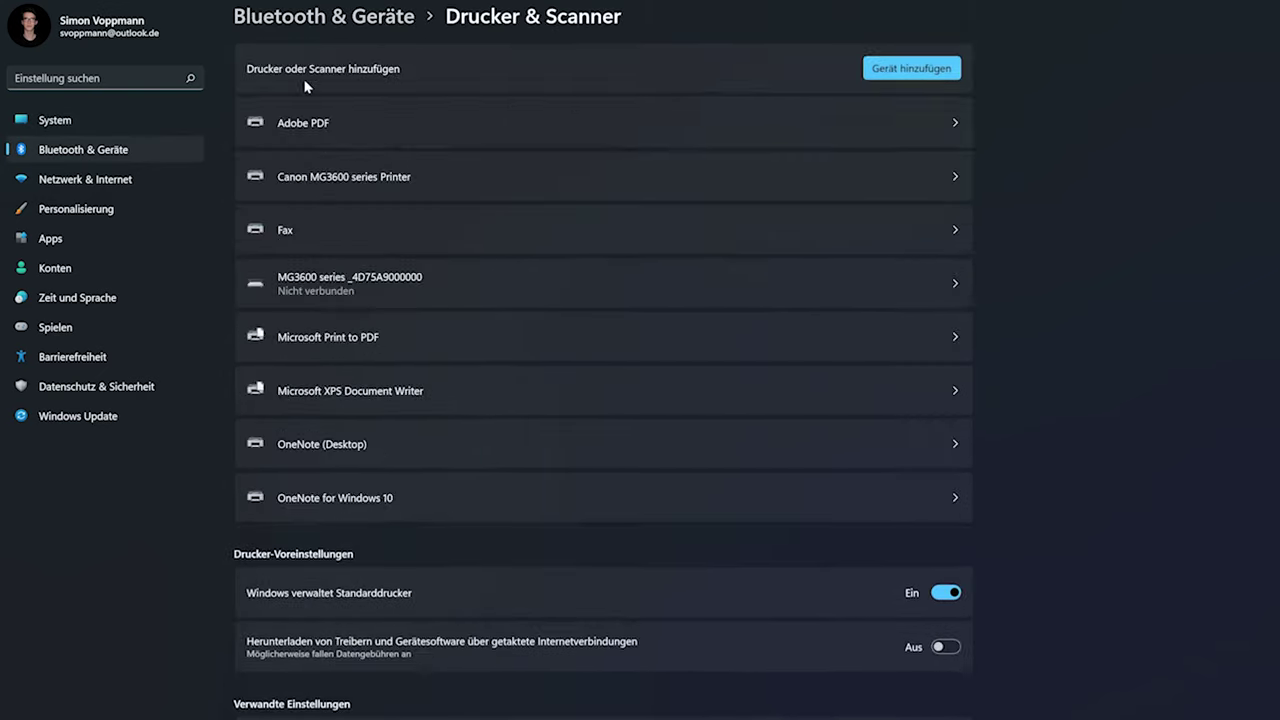
click(354, 20)
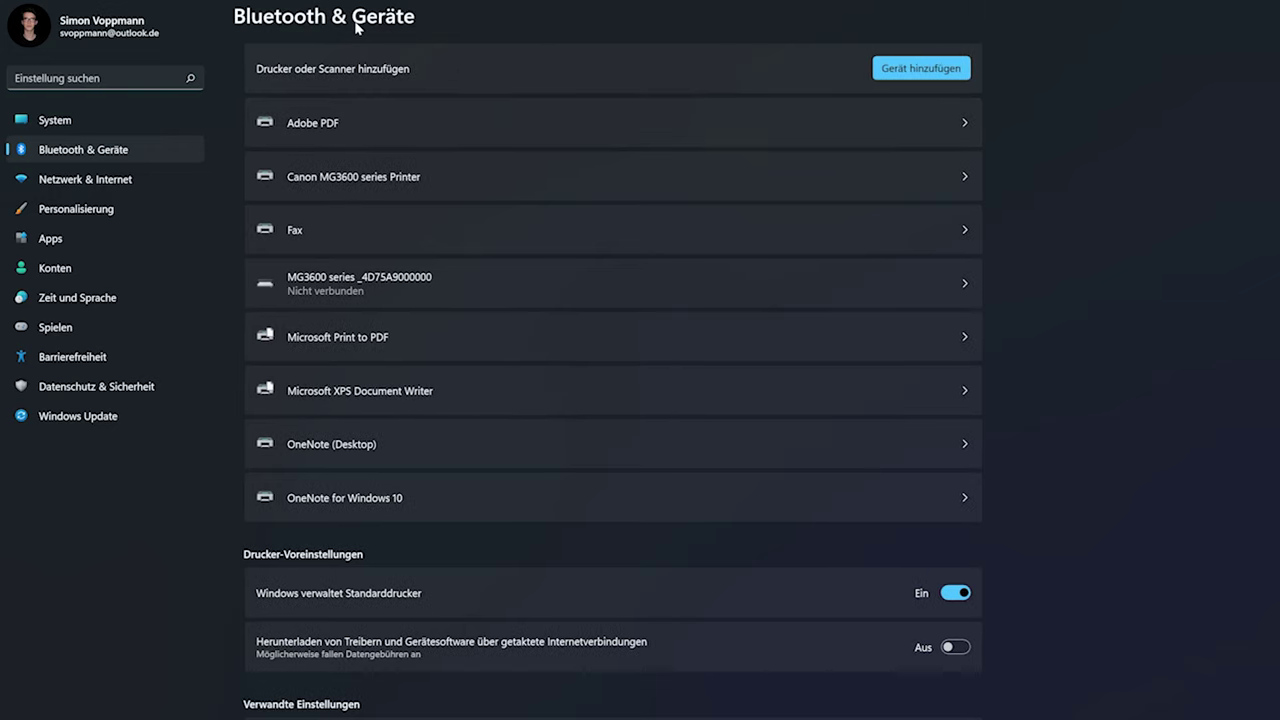
click(882, 337)
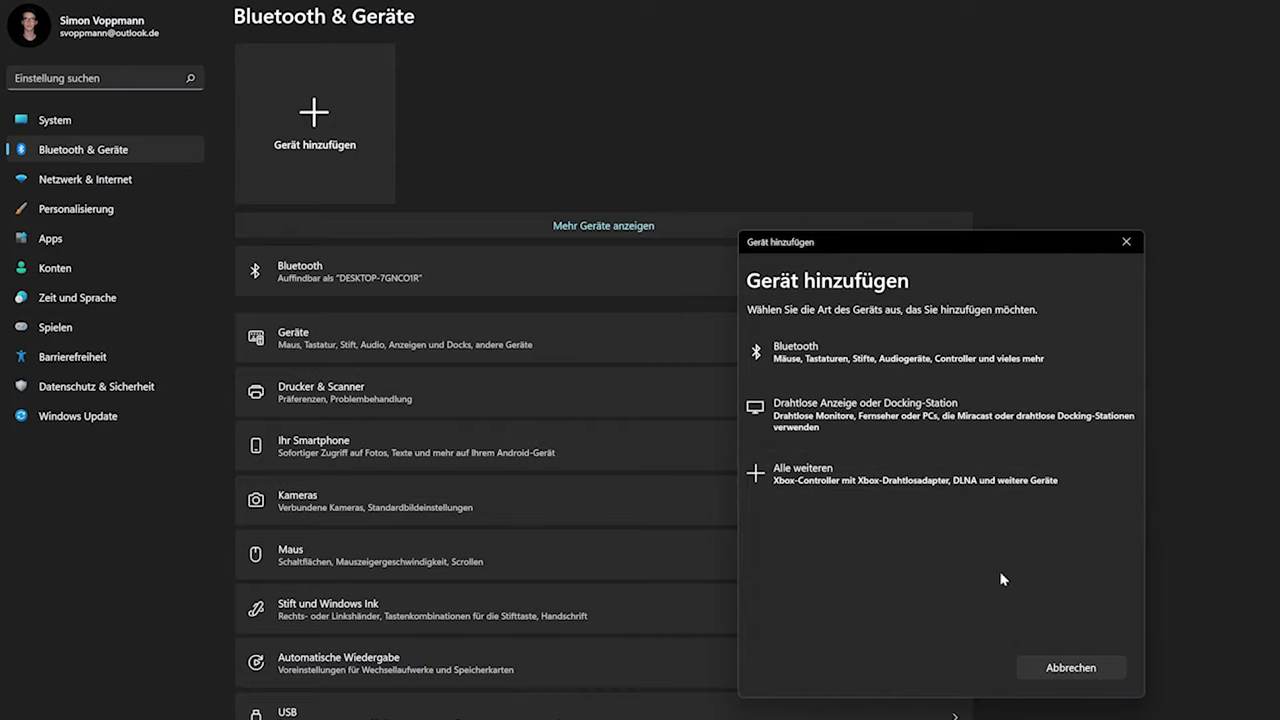
click(1127, 242)
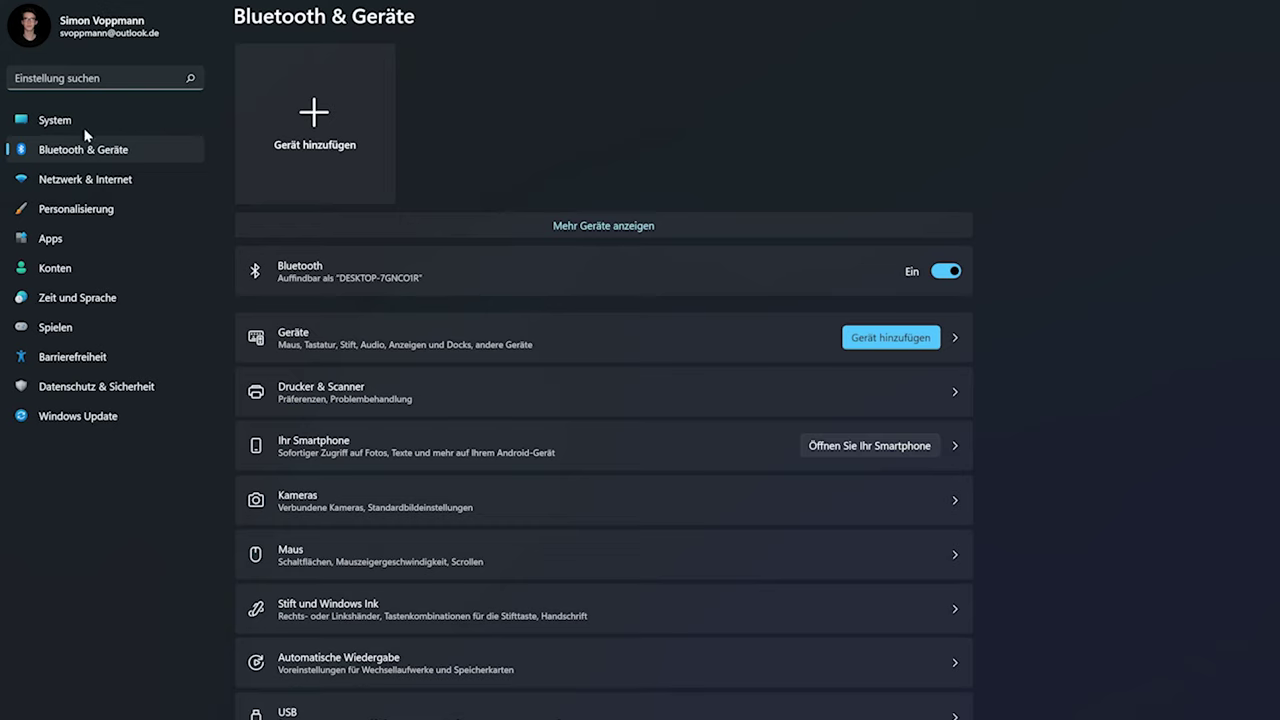
Open Mobiler Hotspot under Netzwerk & Internet and cancel editing its network properties
click(104, 179)
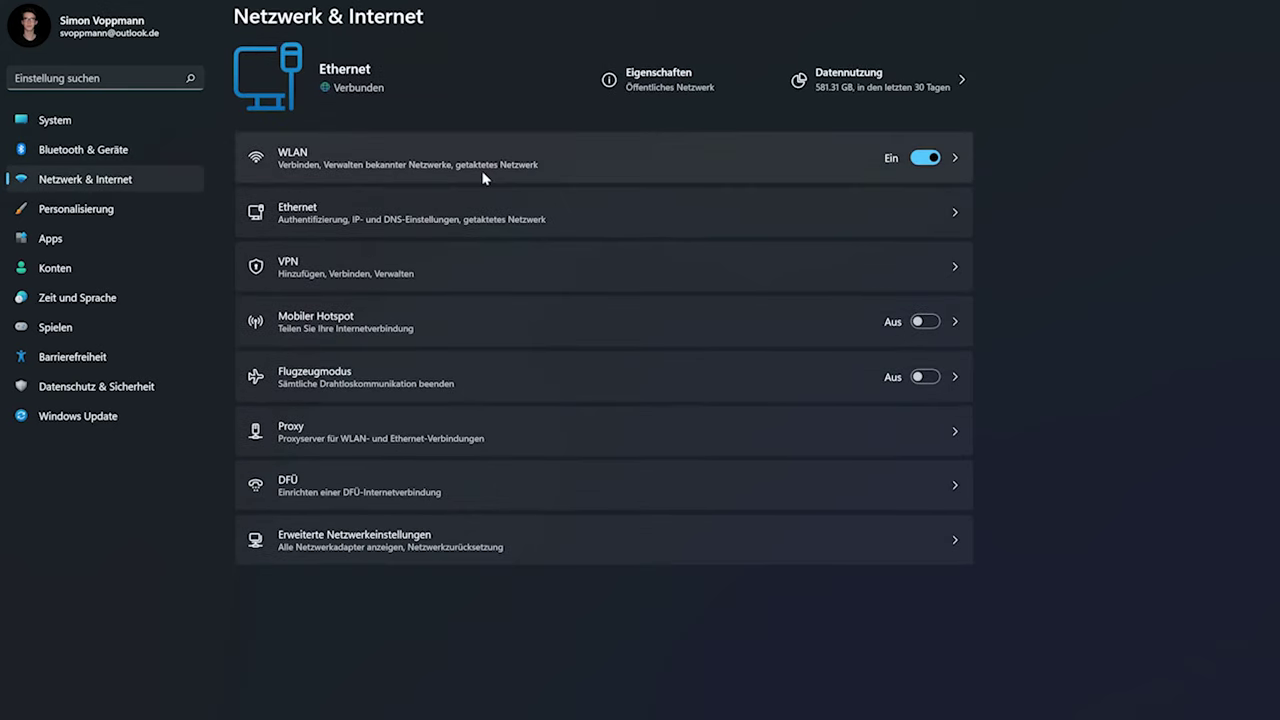
click(429, 320)
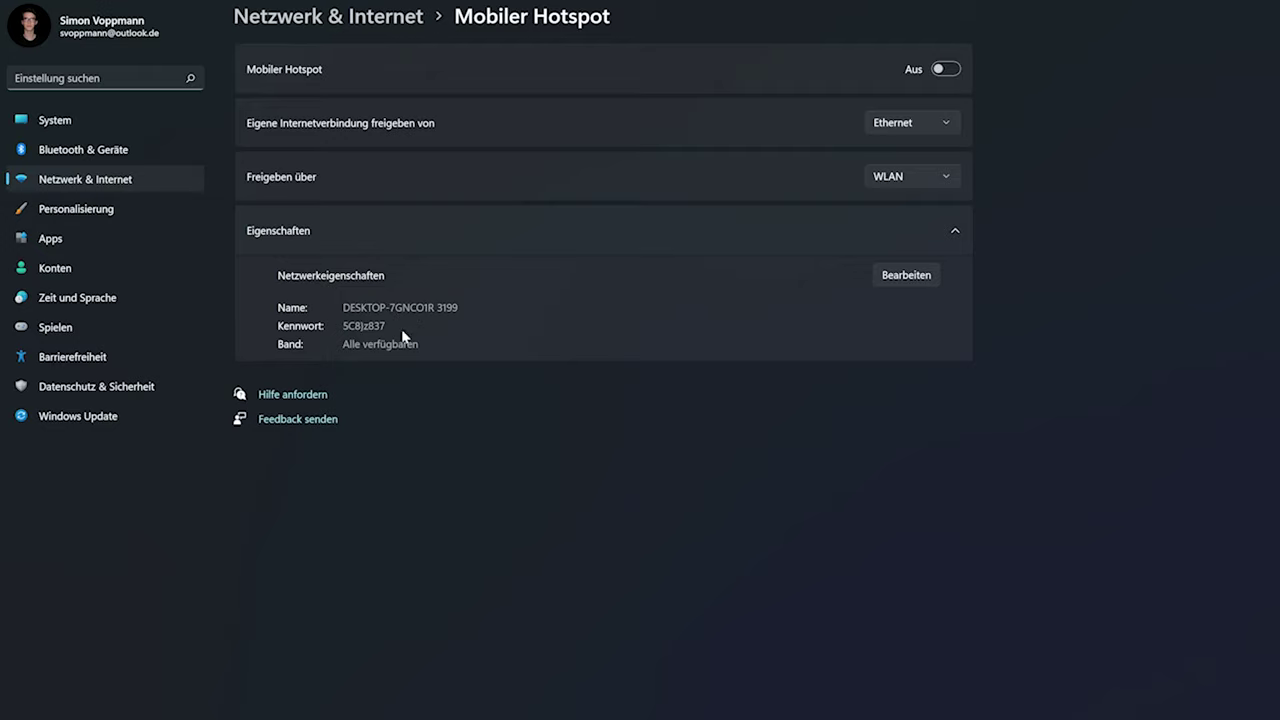
click(910, 277)
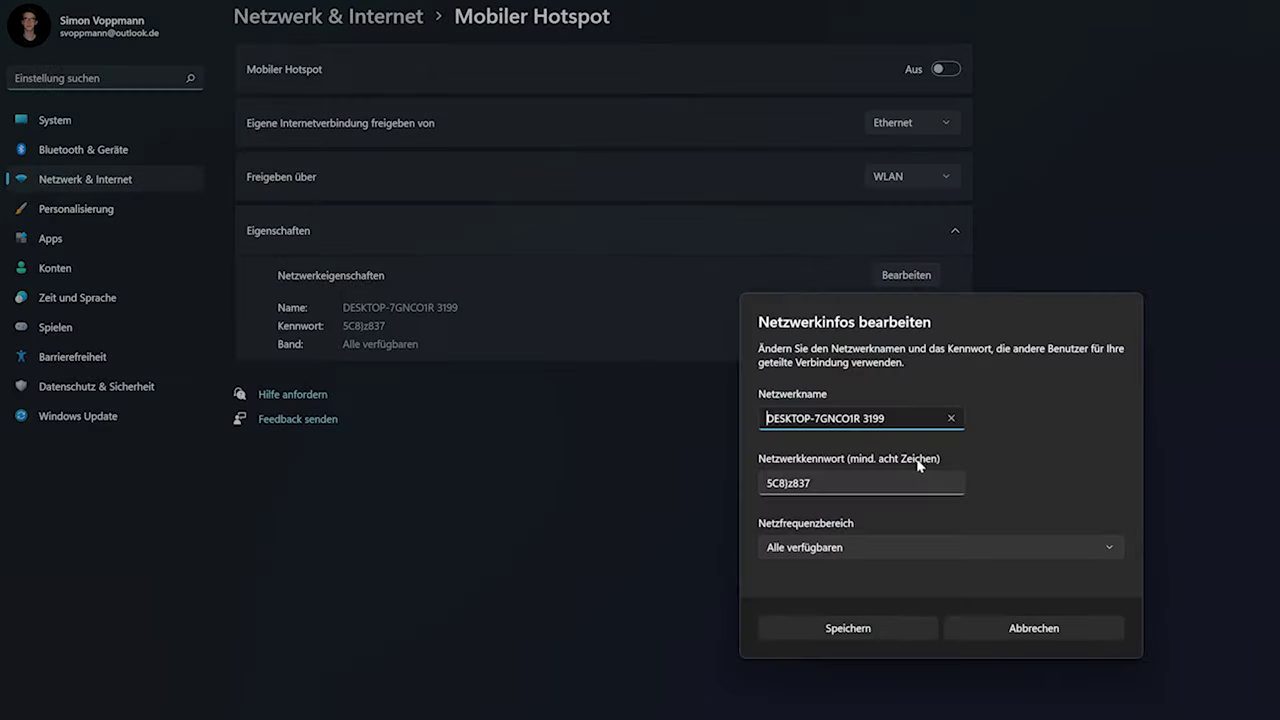
click(1017, 632)
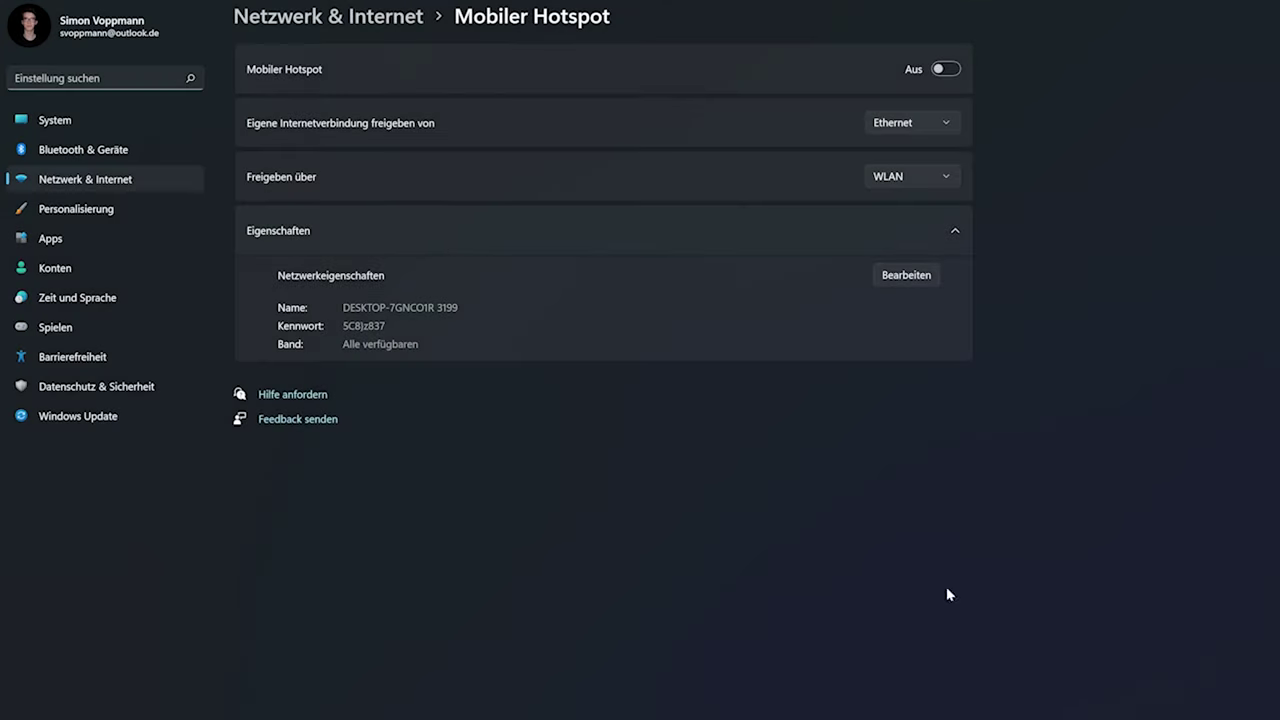
click(142, 213)
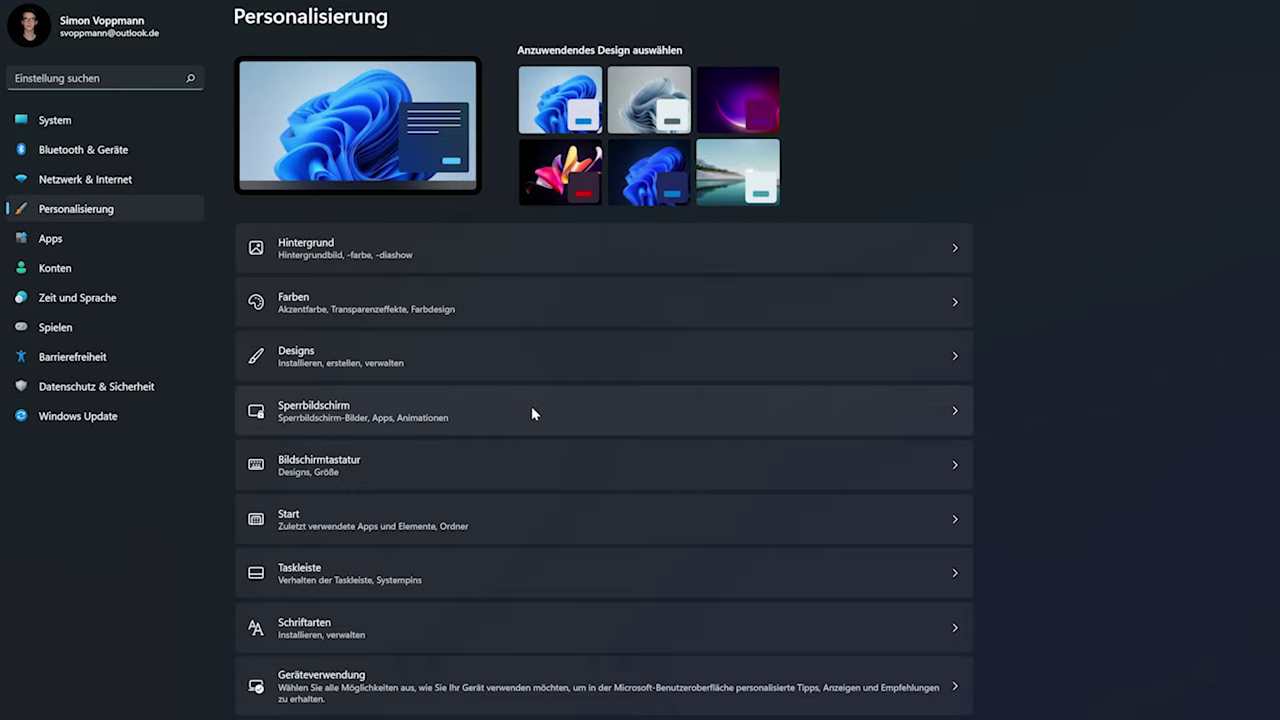
Visit the Start, Taskleiste and Schriftarten pages, returning to Personalisierung each time
click(438, 527)
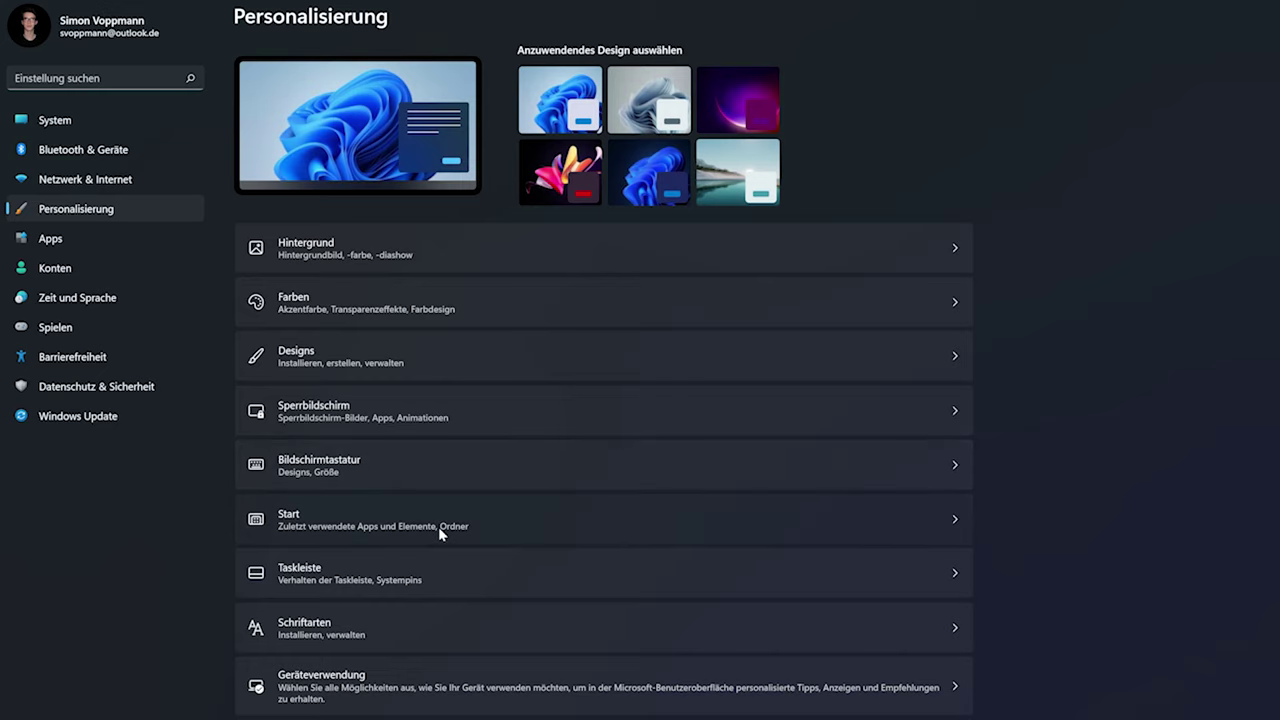
click(300, 17)
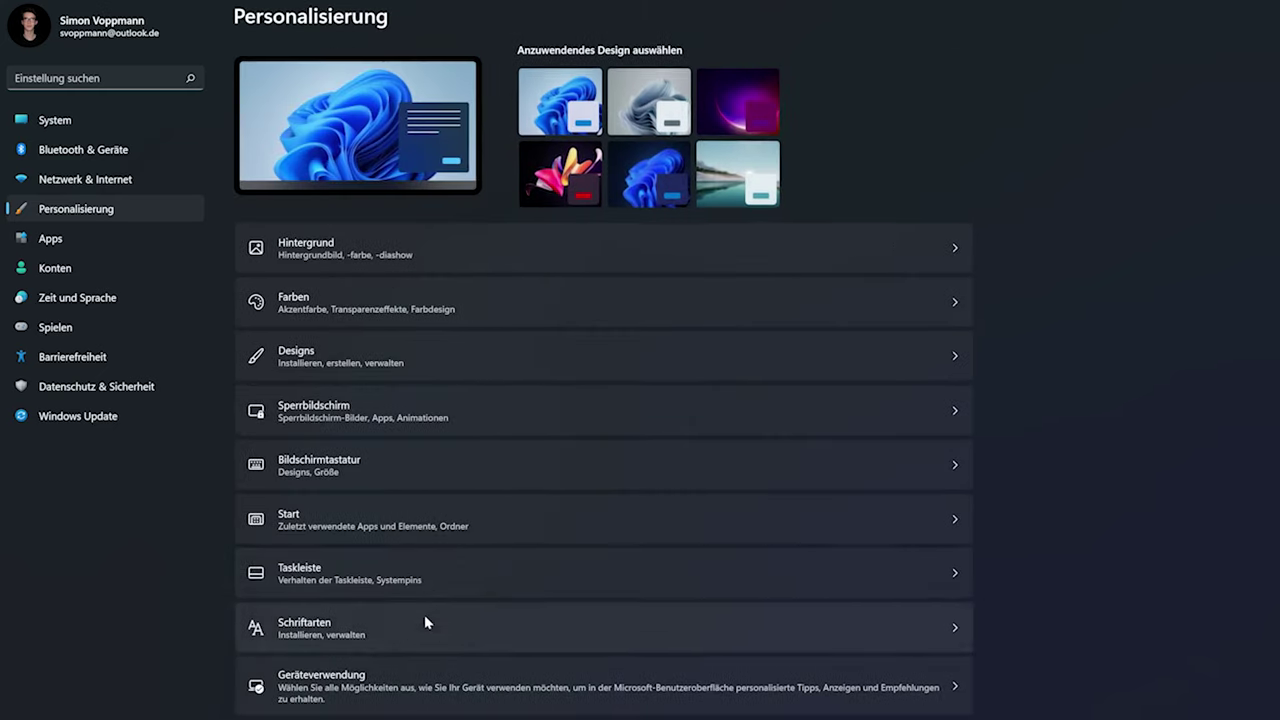
click(411, 578)
click(385, 20)
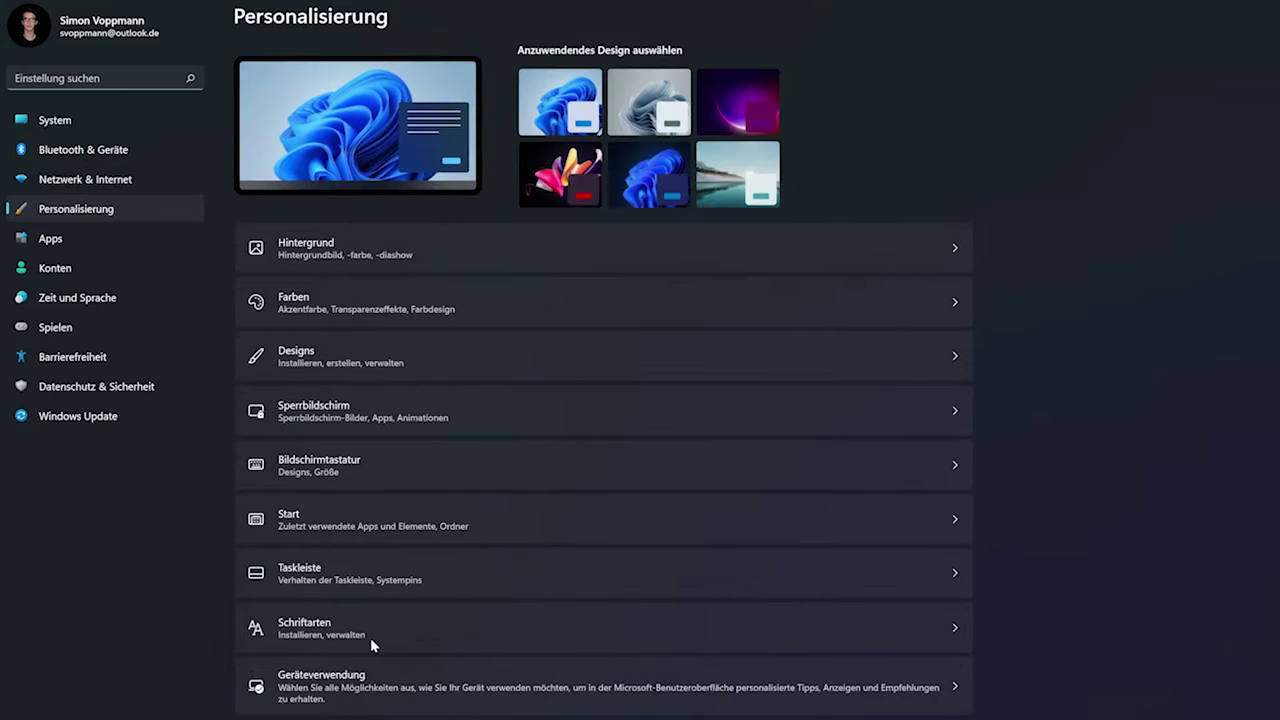
click(366, 623)
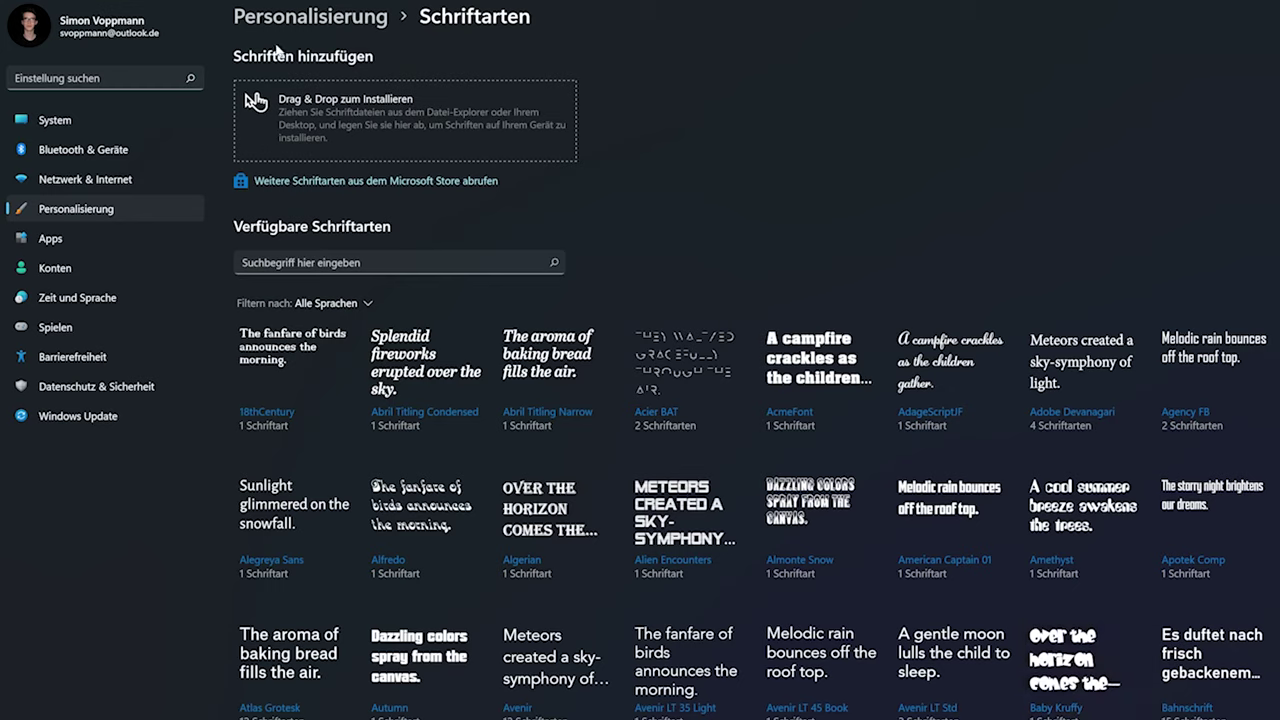
click(322, 18)
Visit Apps & Features, Standard-Apps and Autostart, returning to the Apps overview each time
click(84, 238)
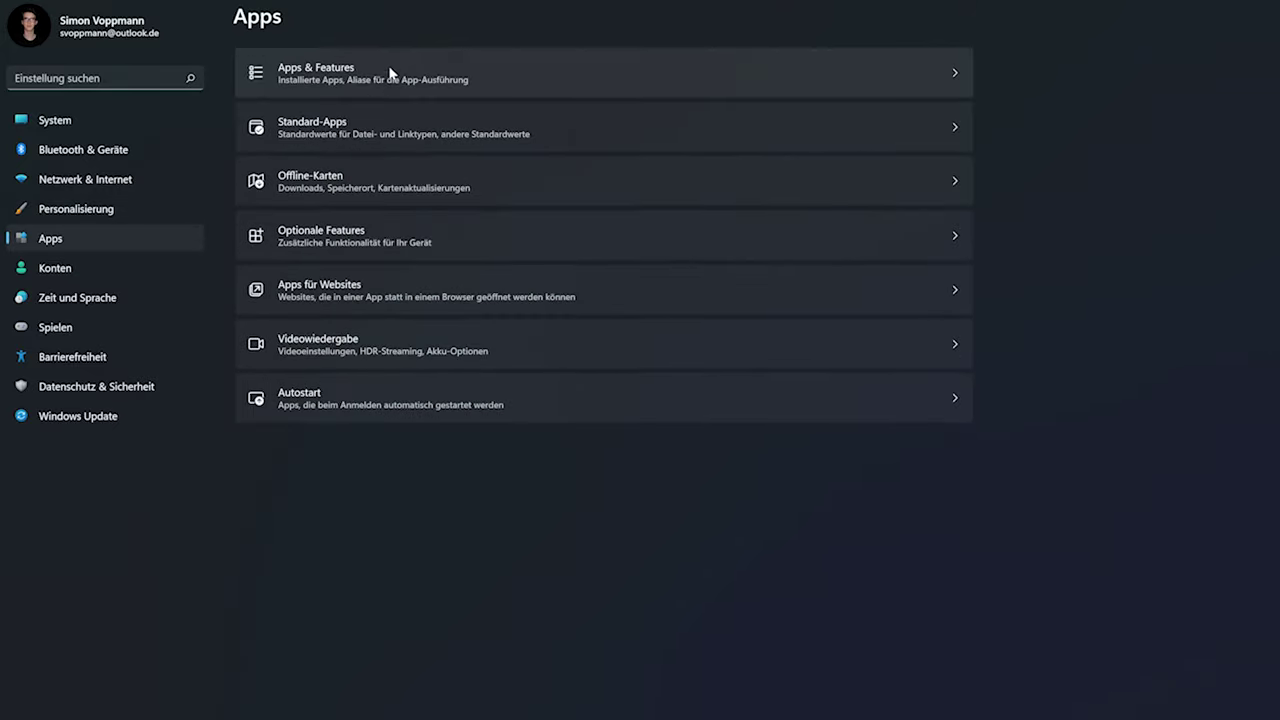
click(389, 74)
click(268, 17)
click(406, 148)
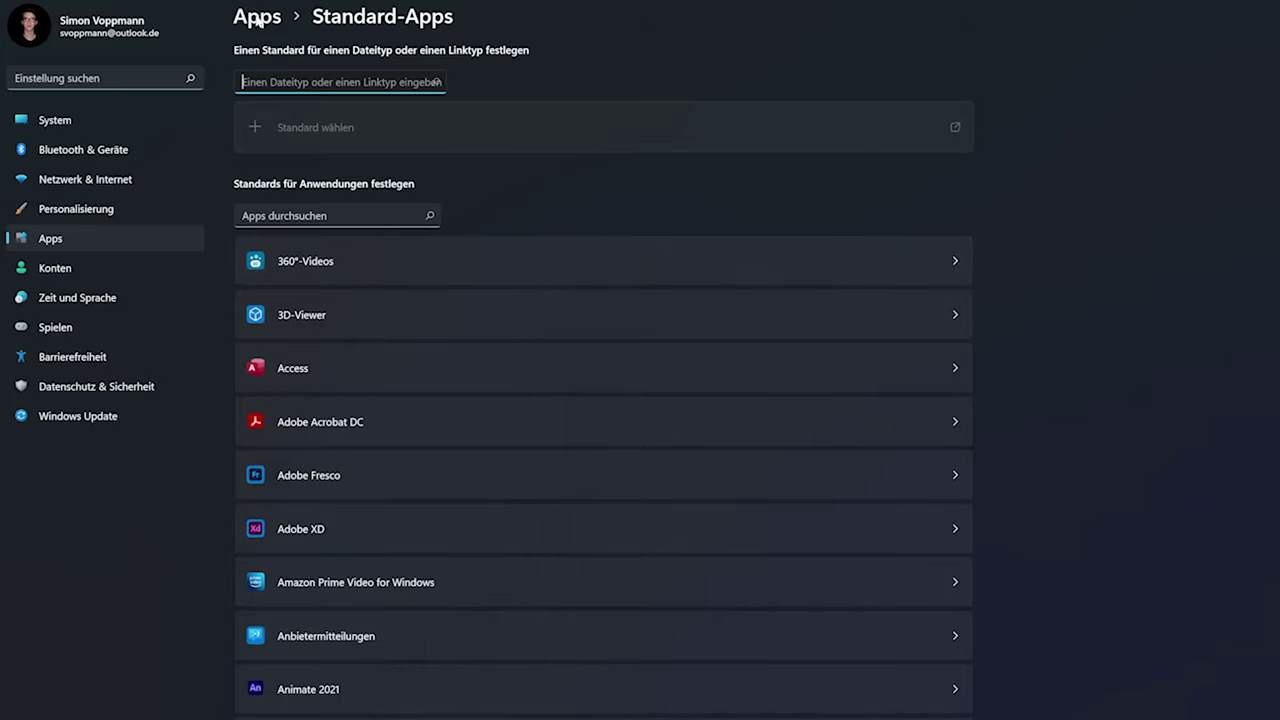
click(257, 17)
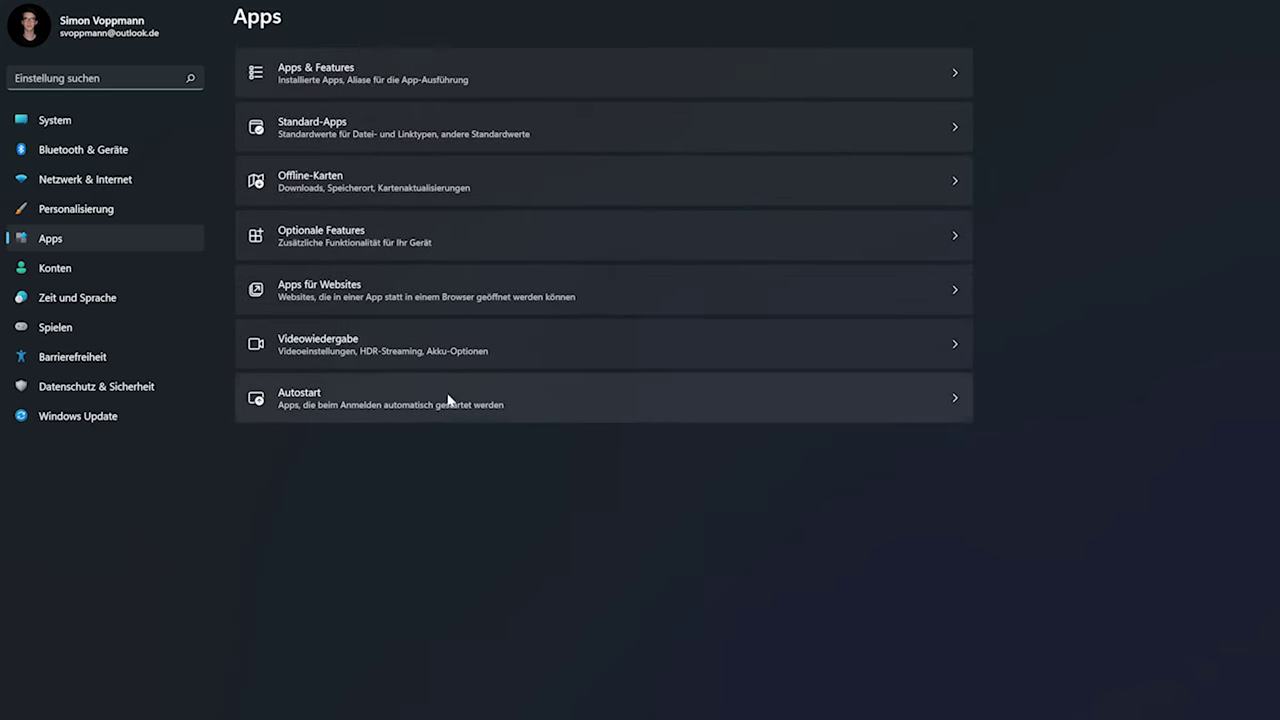
click(434, 406)
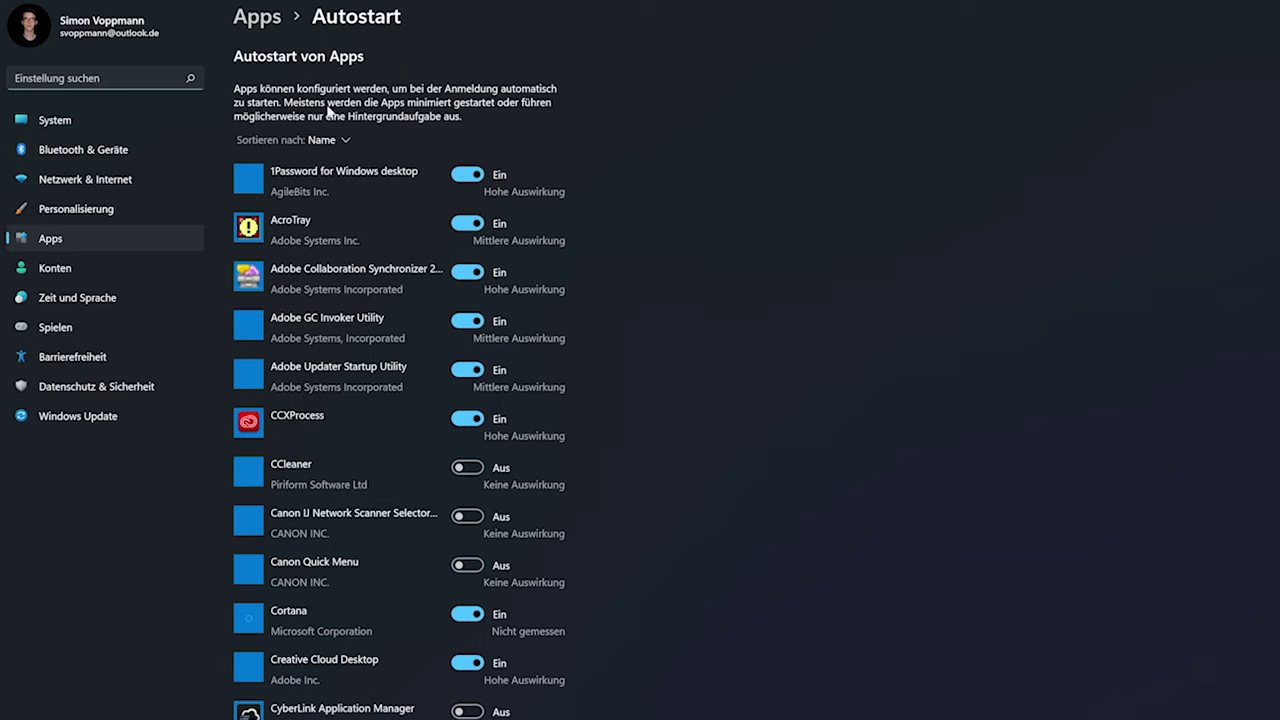
click(262, 18)
click(71, 266)
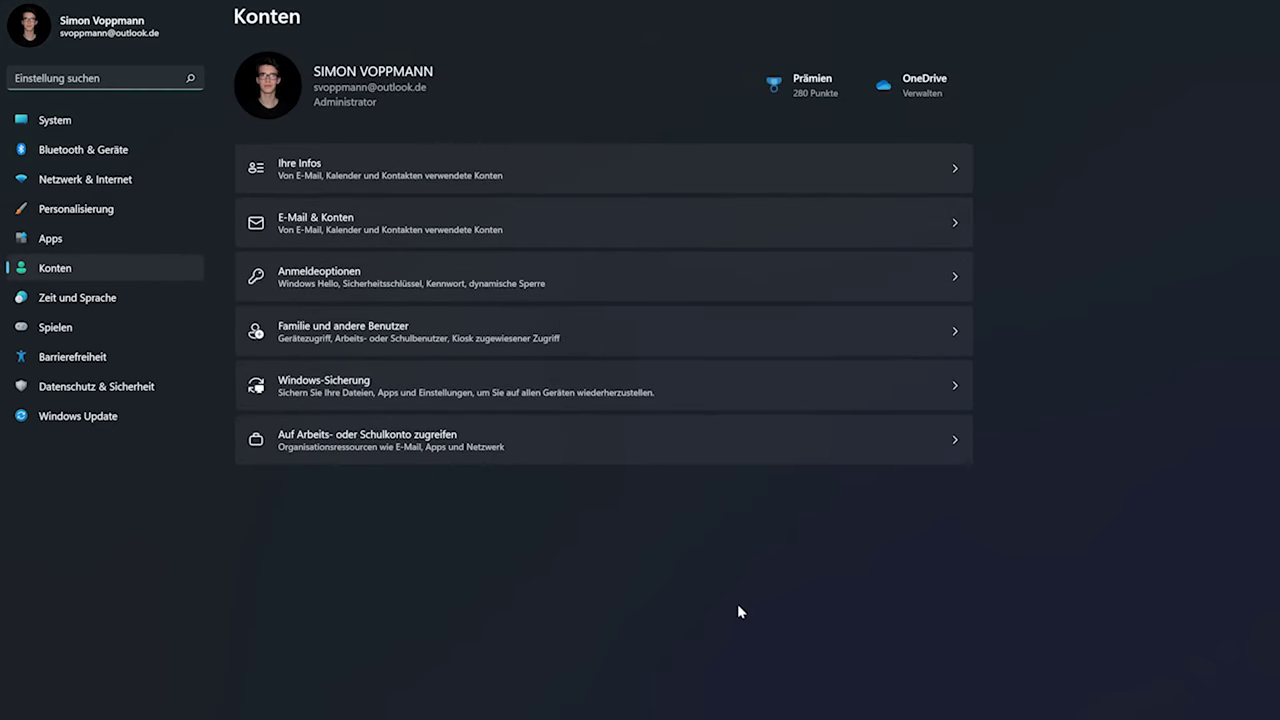
View E-Mail & Konten, then the Datum und Uhrzeit page under Zeit und Sprache
click(617, 234)
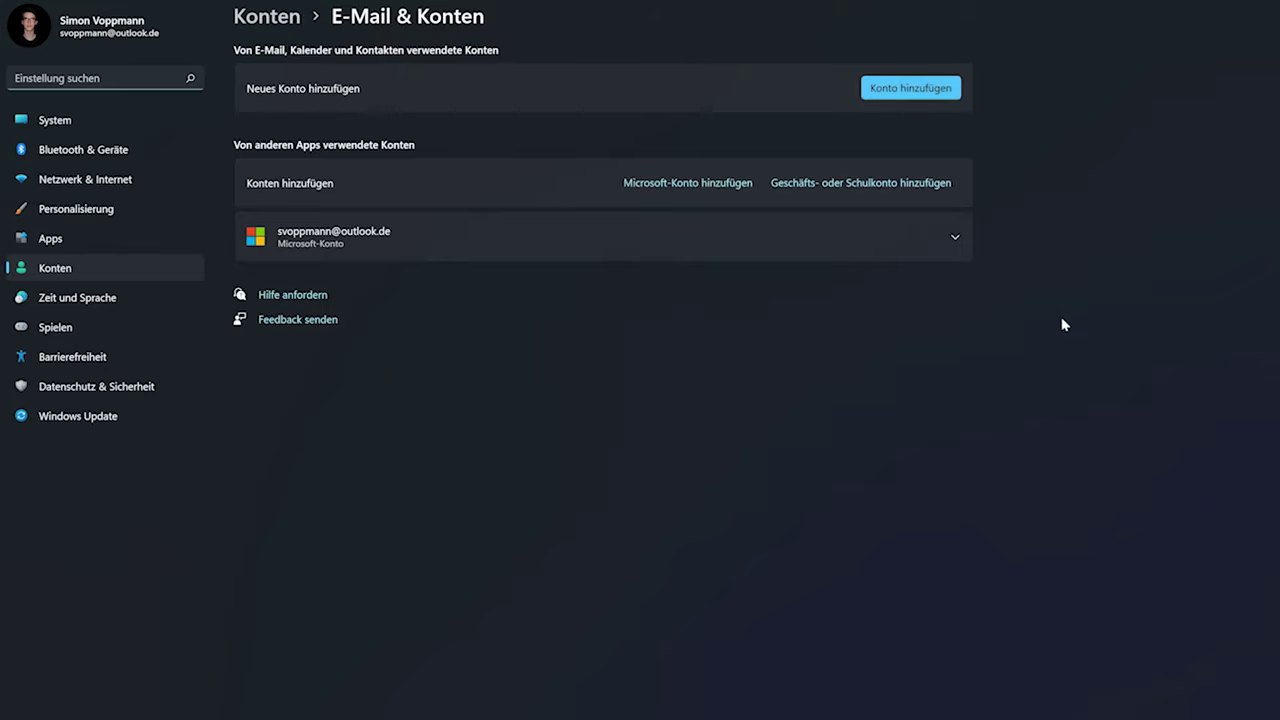
click(108, 298)
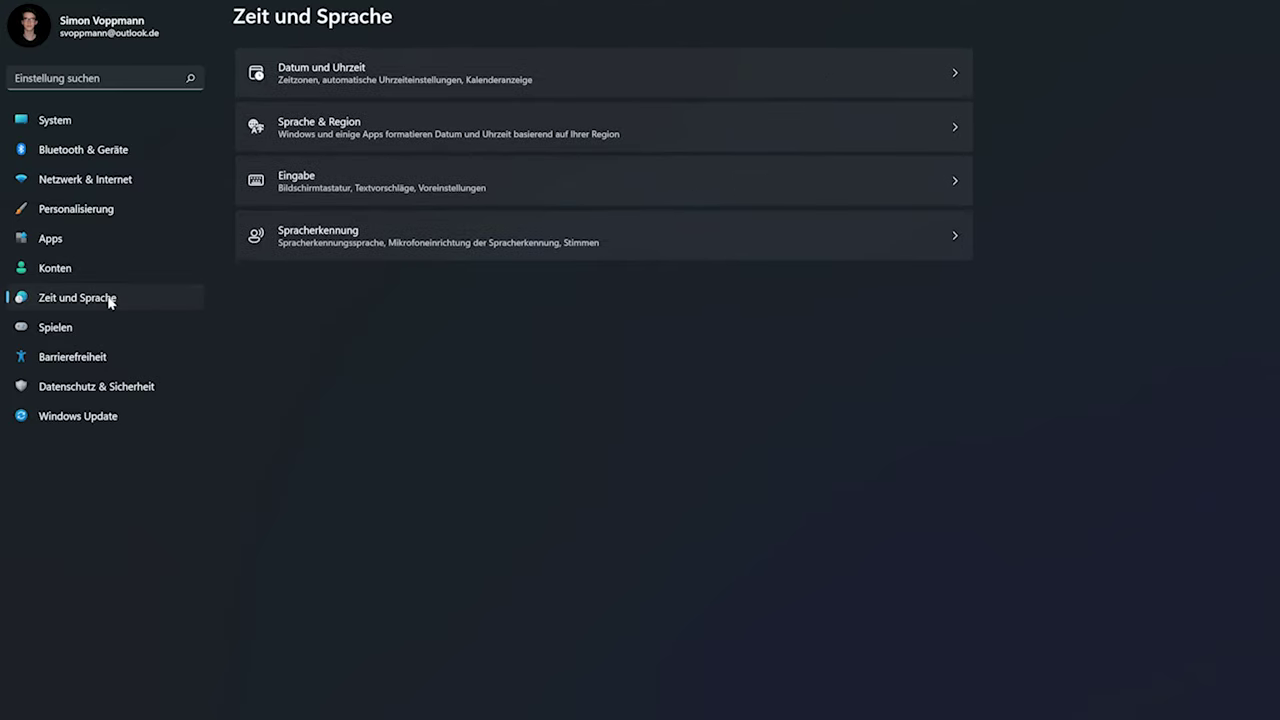
click(425, 75)
click(390, 22)
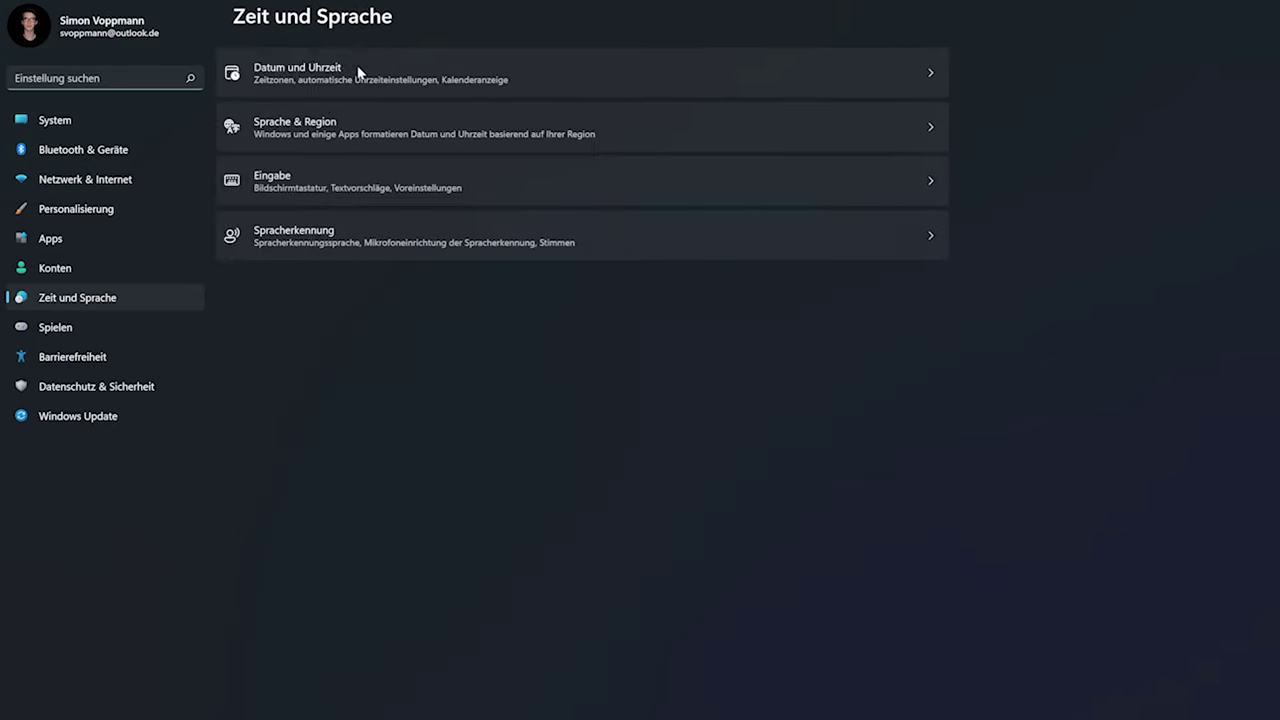
Check the Sprache & Region and Eingabe pages, returning to Zeit und Sprache
click(417, 137)
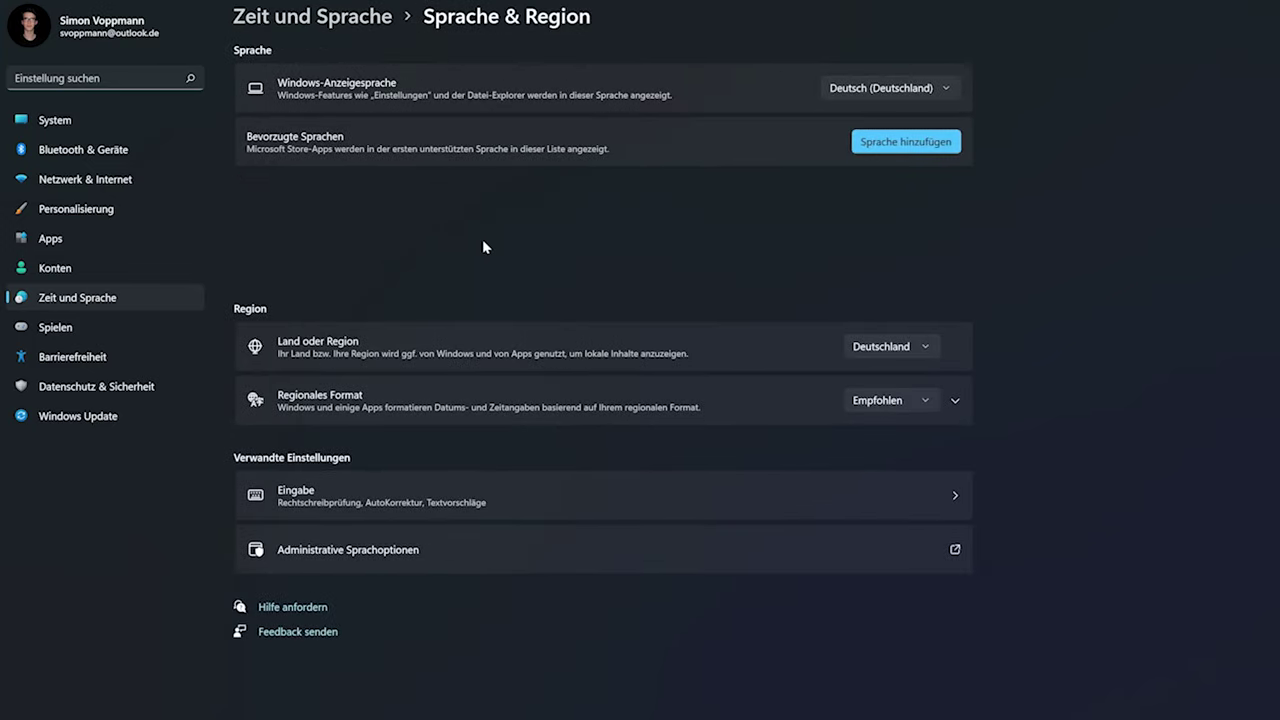
key(alt+Left)
click(378, 176)
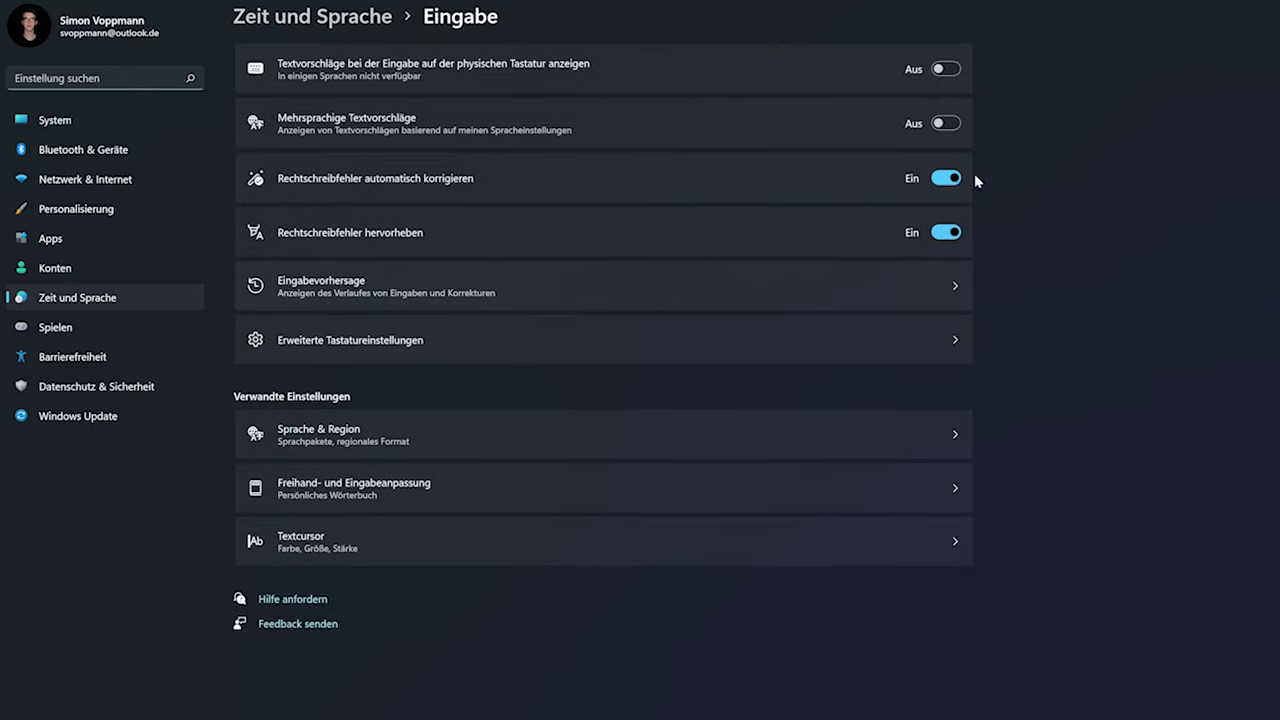
click(313, 6)
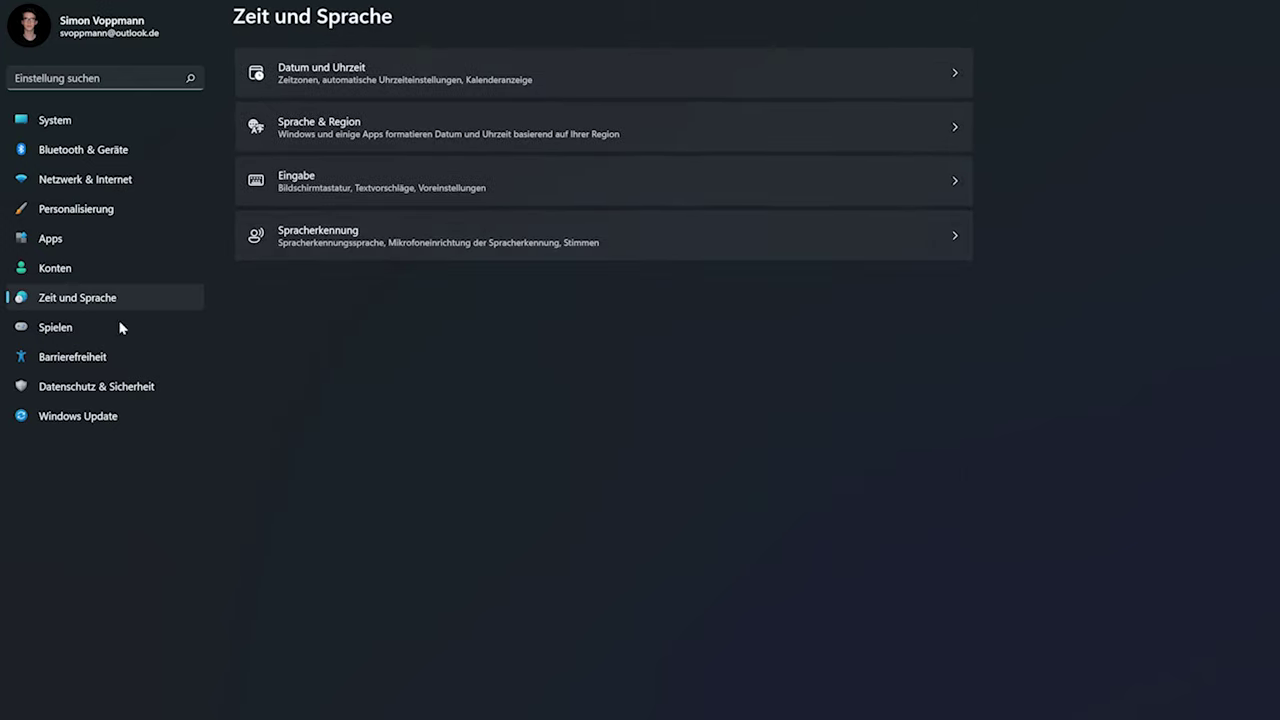
click(137, 329)
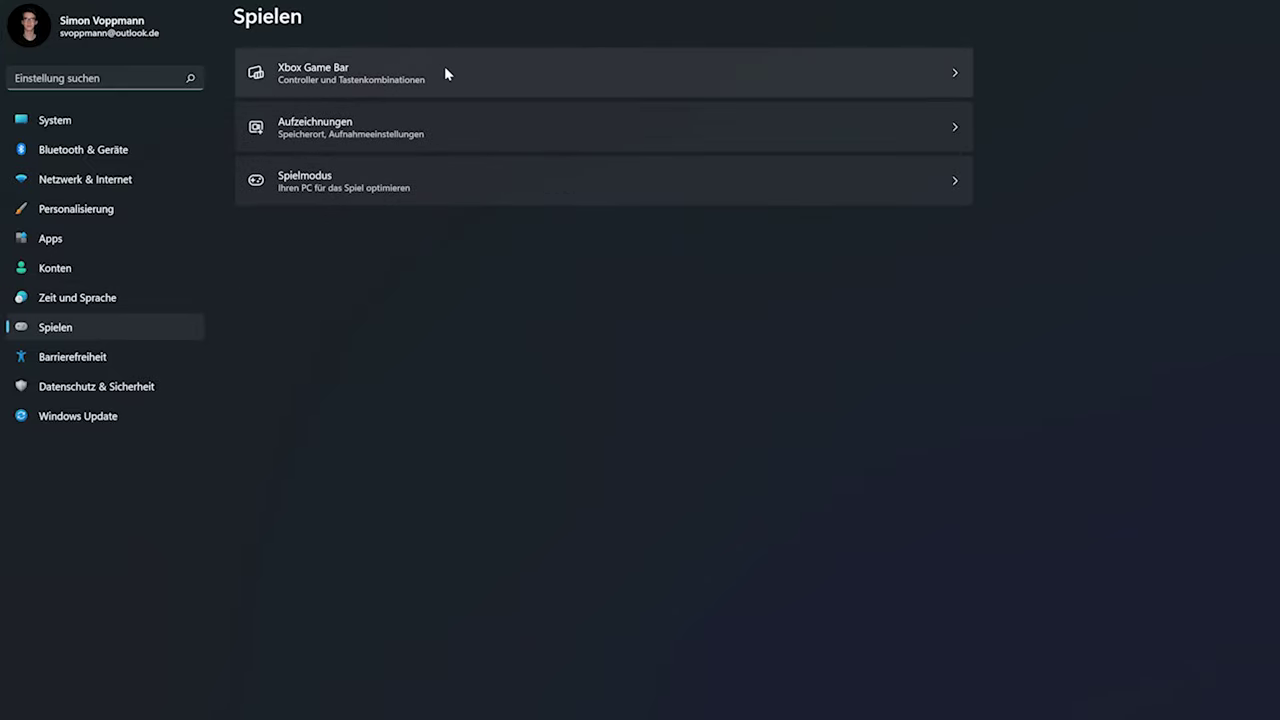
Look through the Spielen pages Aufzeichnungen and Spielmodus, then continue to Barrierefreiheit
click(416, 138)
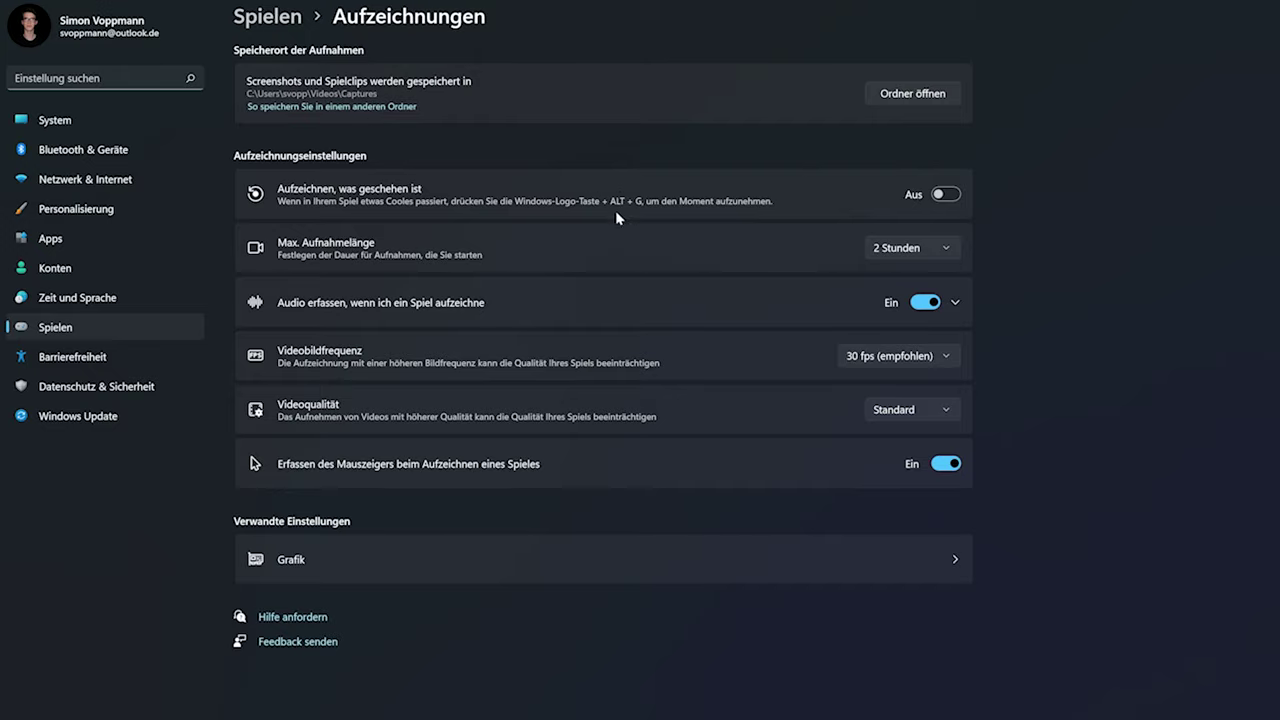
click(284, 24)
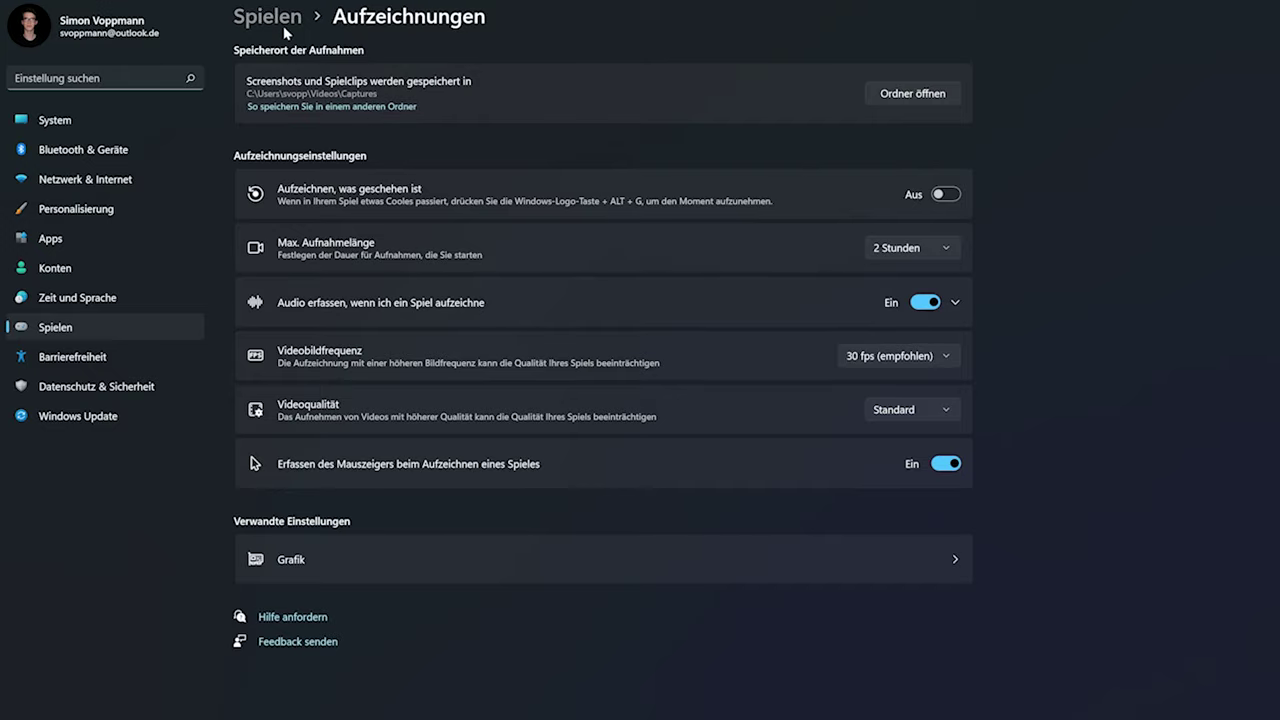
click(370, 197)
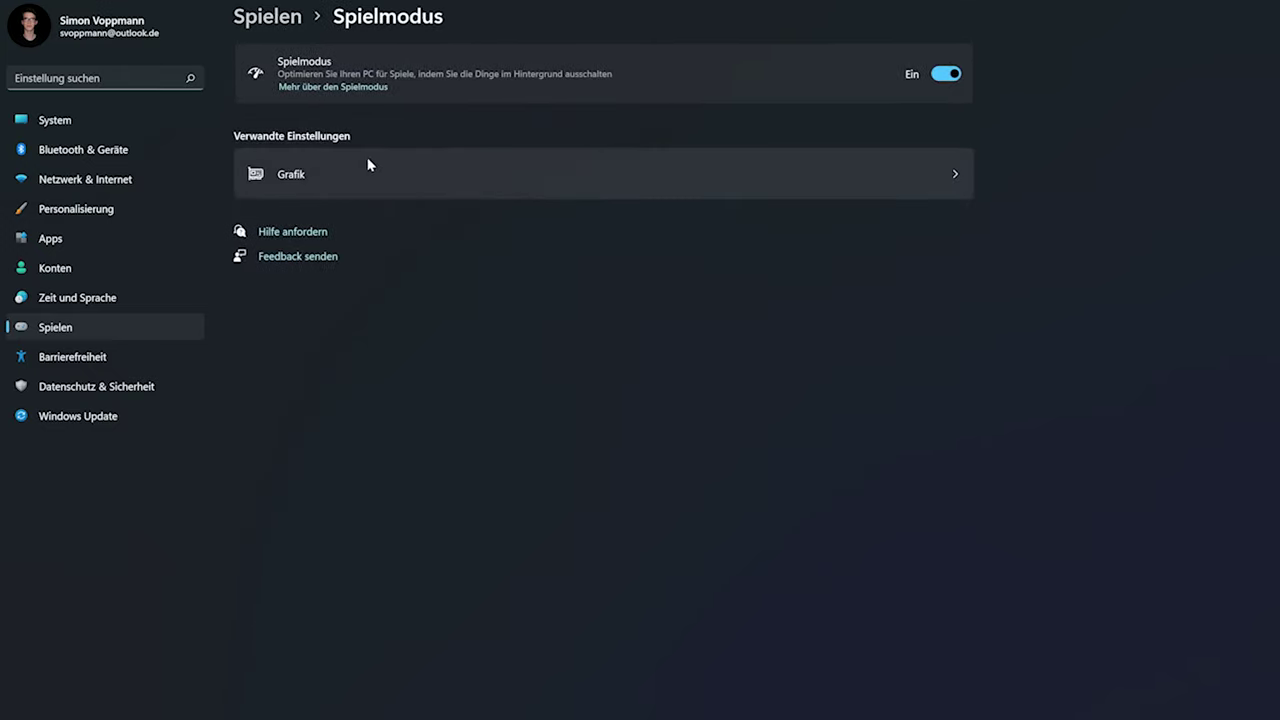
click(262, 18)
click(105, 360)
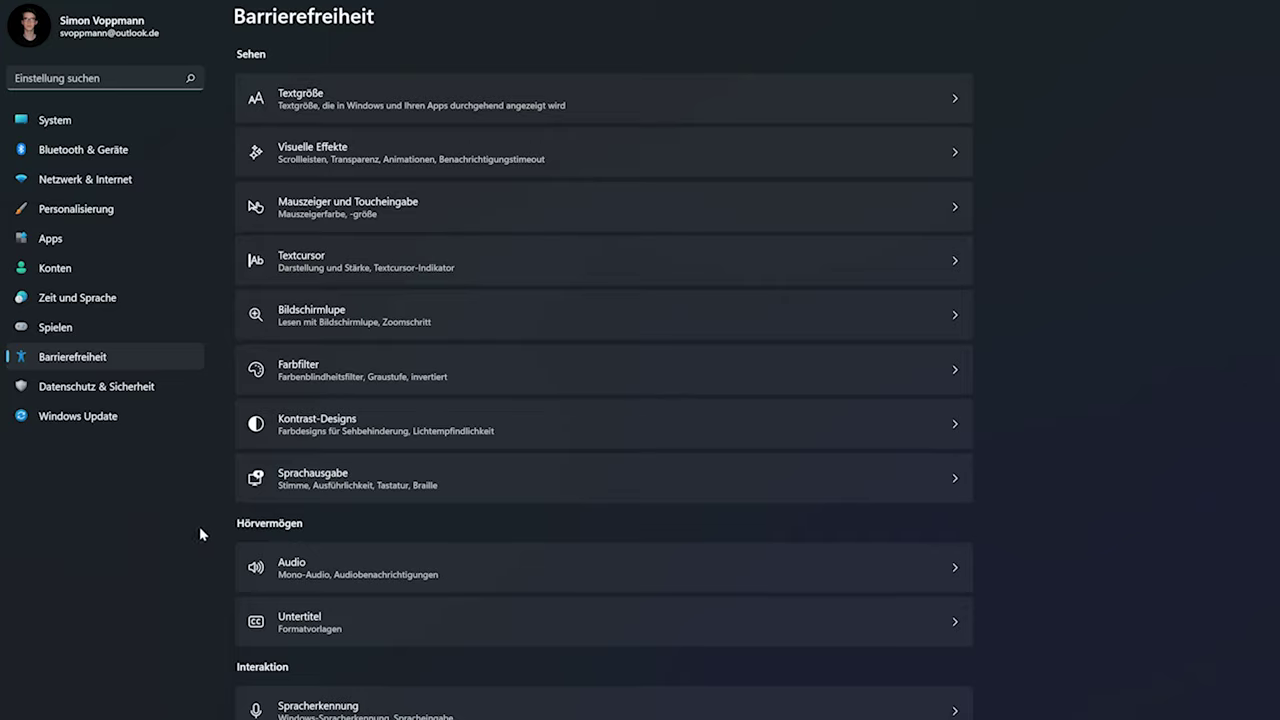
Check the Downloads folder access permissions under Datenschutz & Sicherheit
click(104, 388)
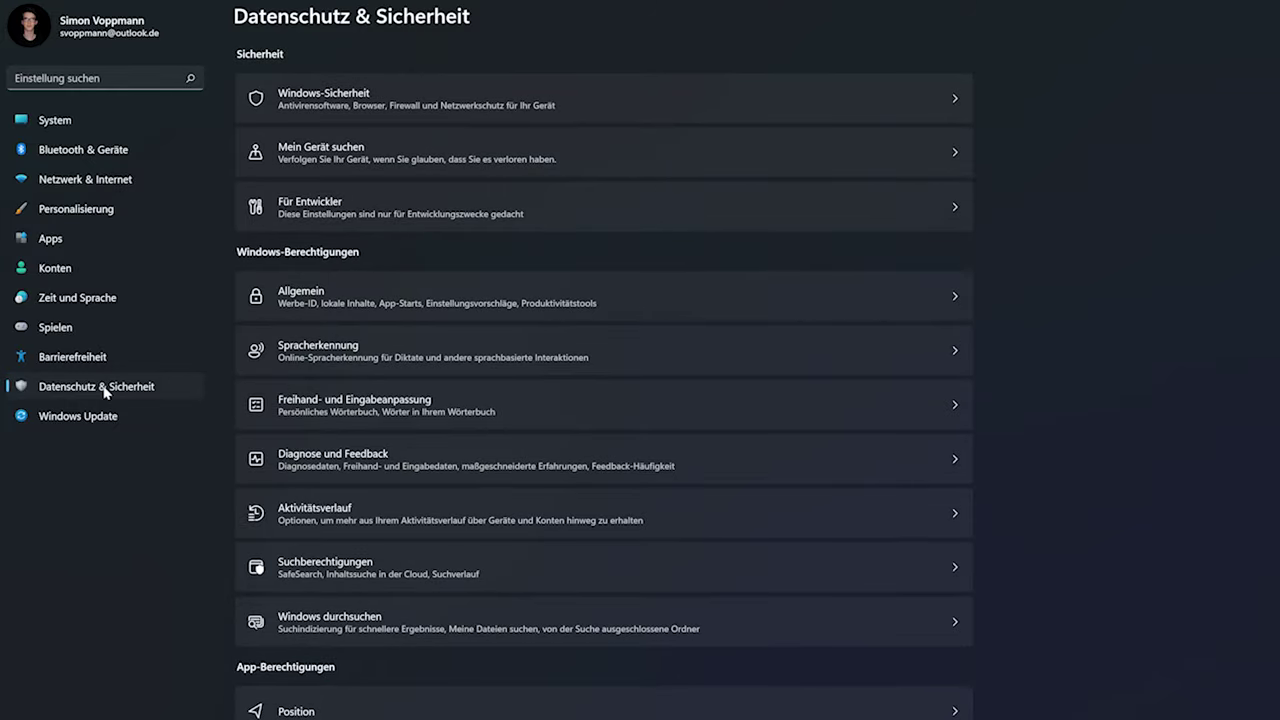
scroll(263, 384, down, 5)
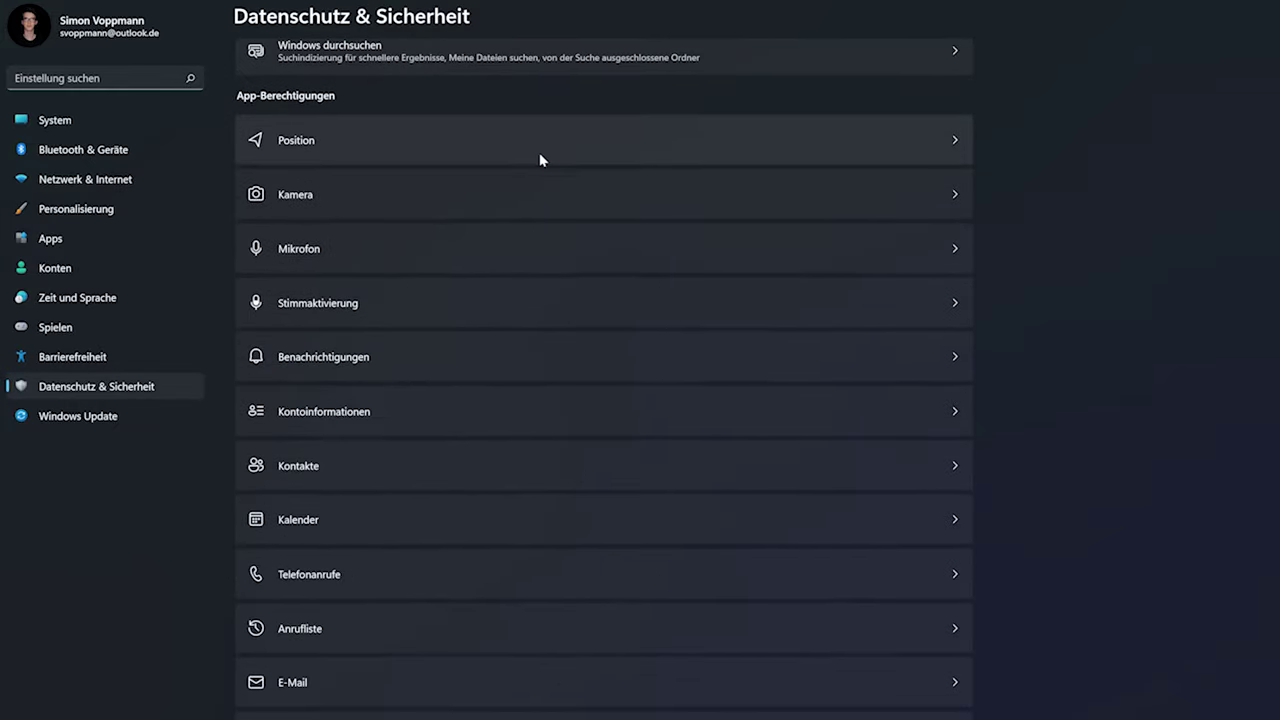
scroll(571, 574, down, 5)
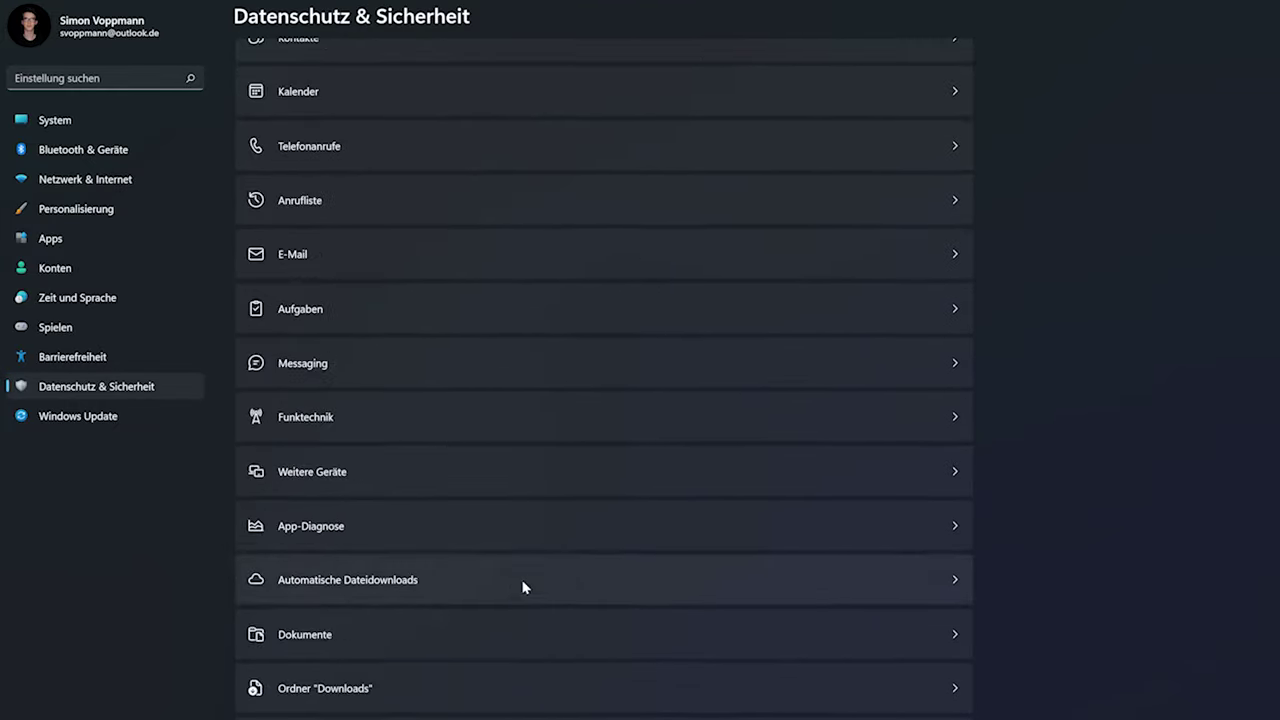
click(415, 620)
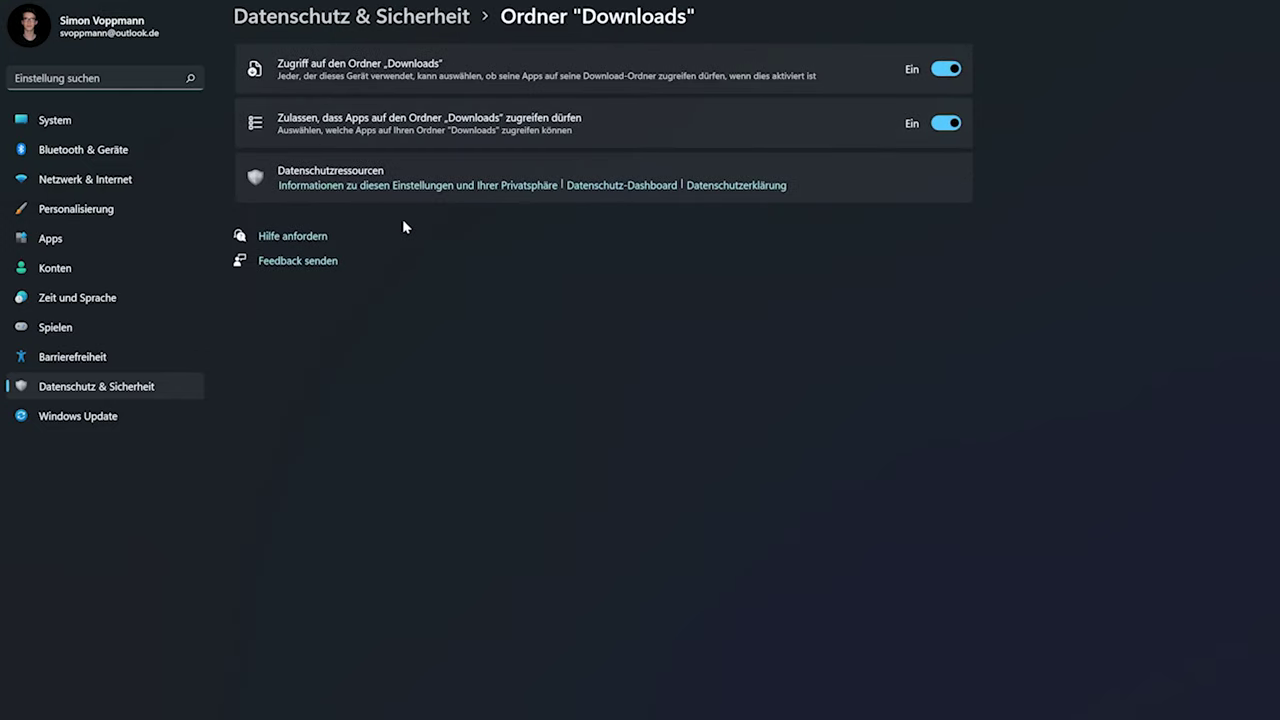
Review the Windows-Sicherheit protection overview, then go to Windows Update
click(352, 16)
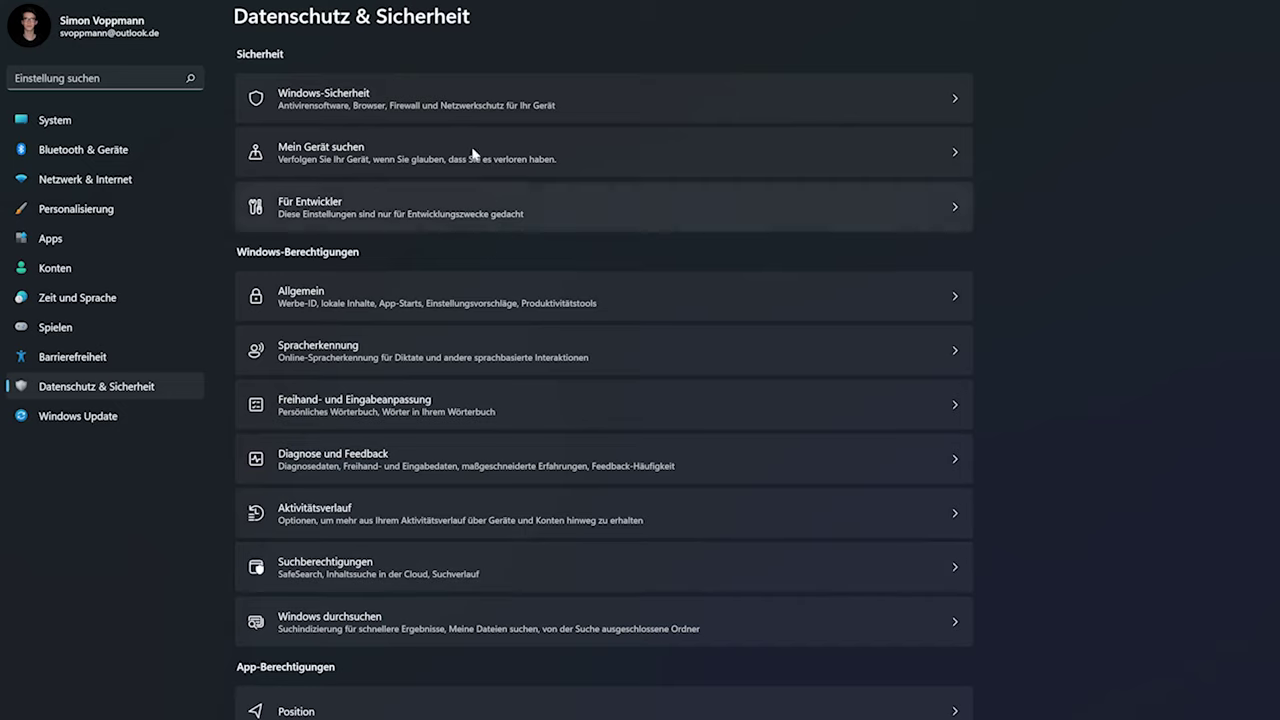
click(373, 104)
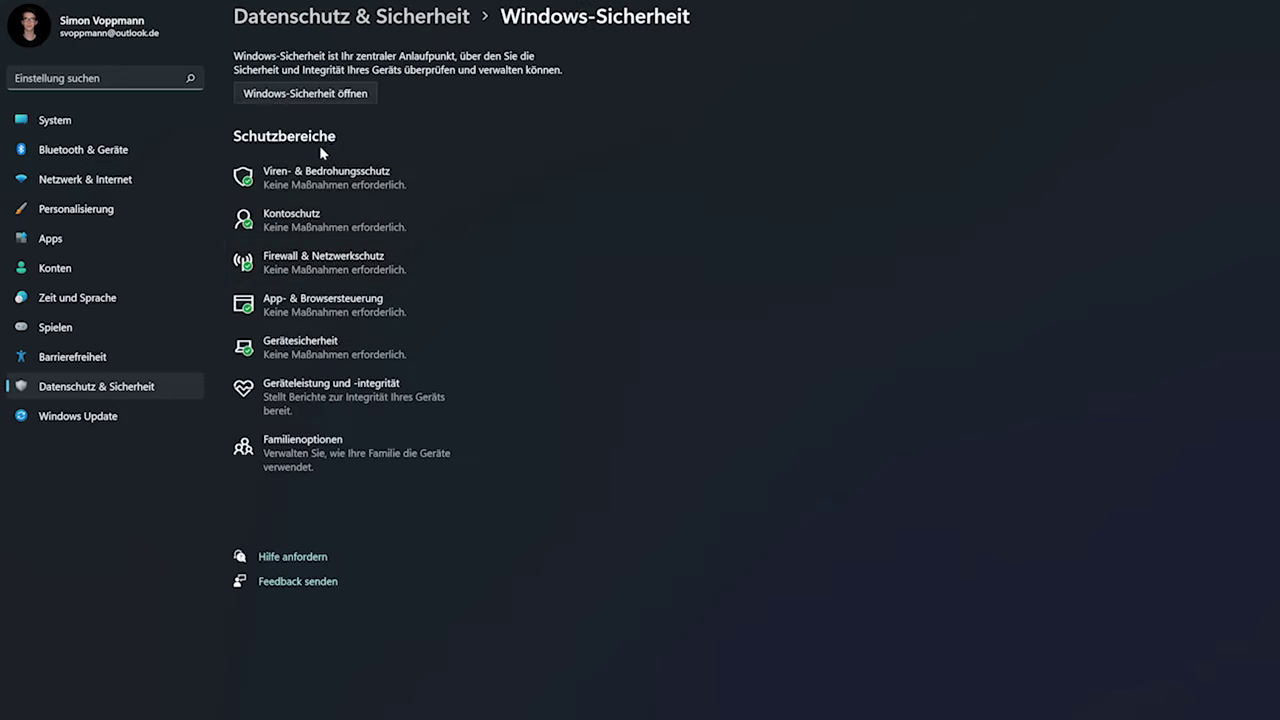
click(60, 420)
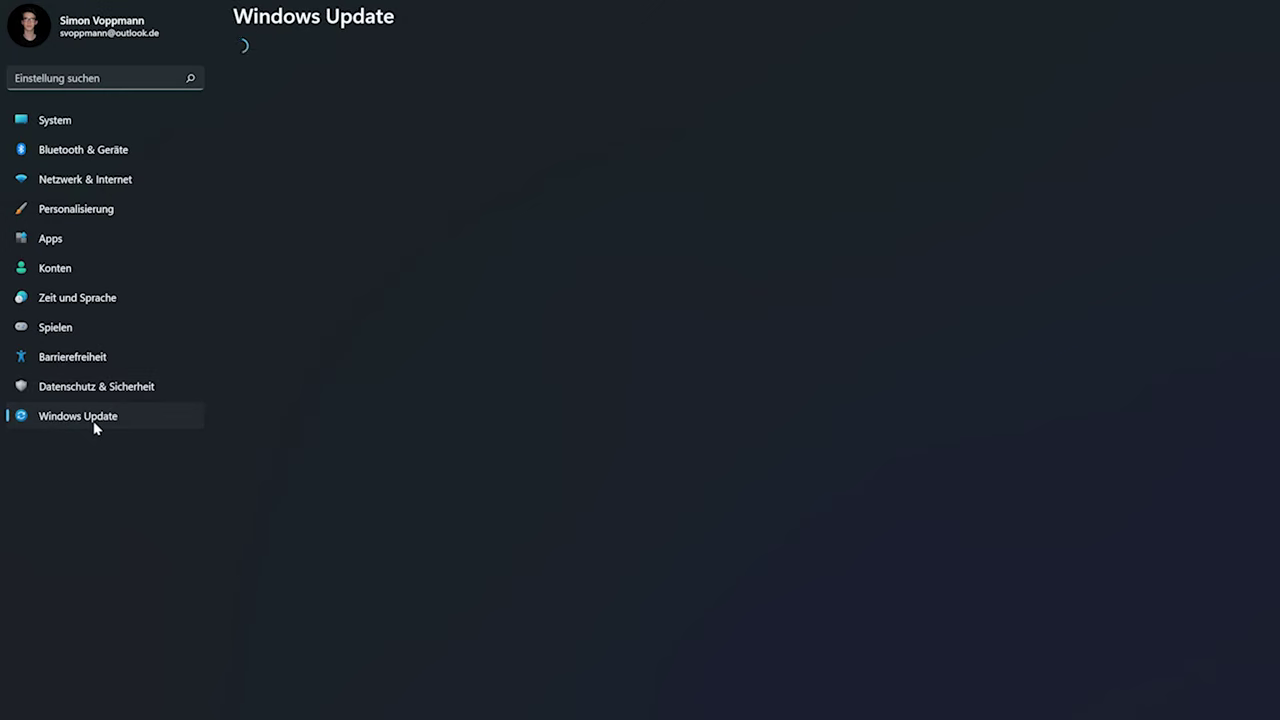